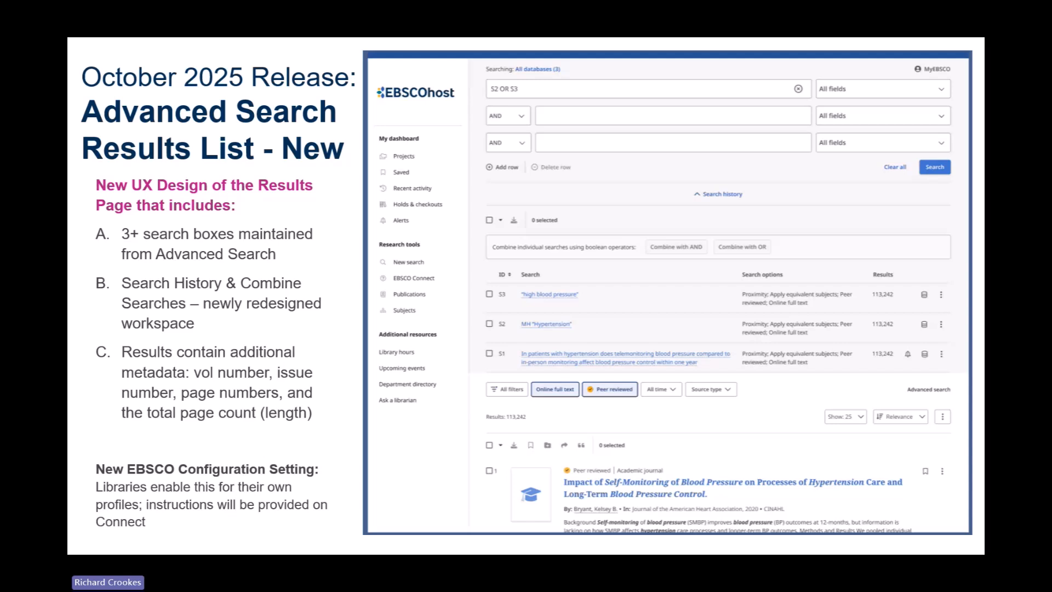
pyautogui.press('Right')
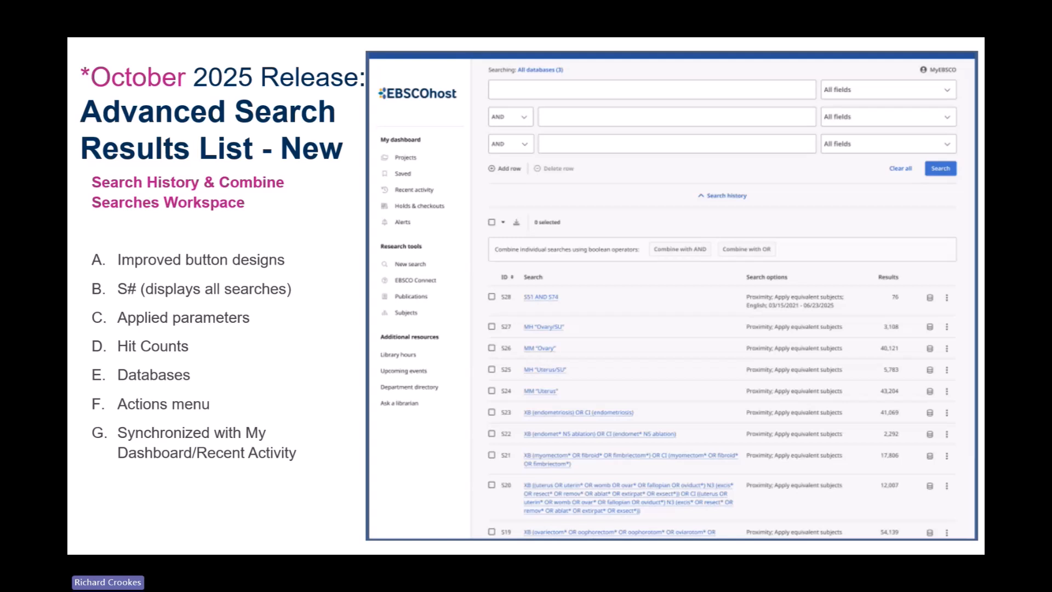
pyautogui.press('Right')
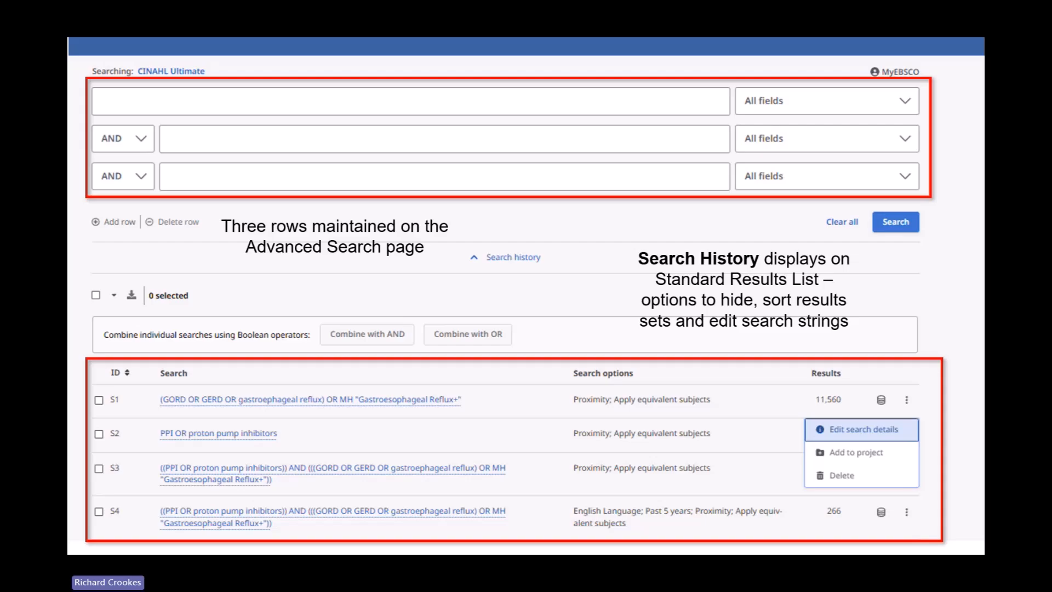
pyautogui.press('Right')
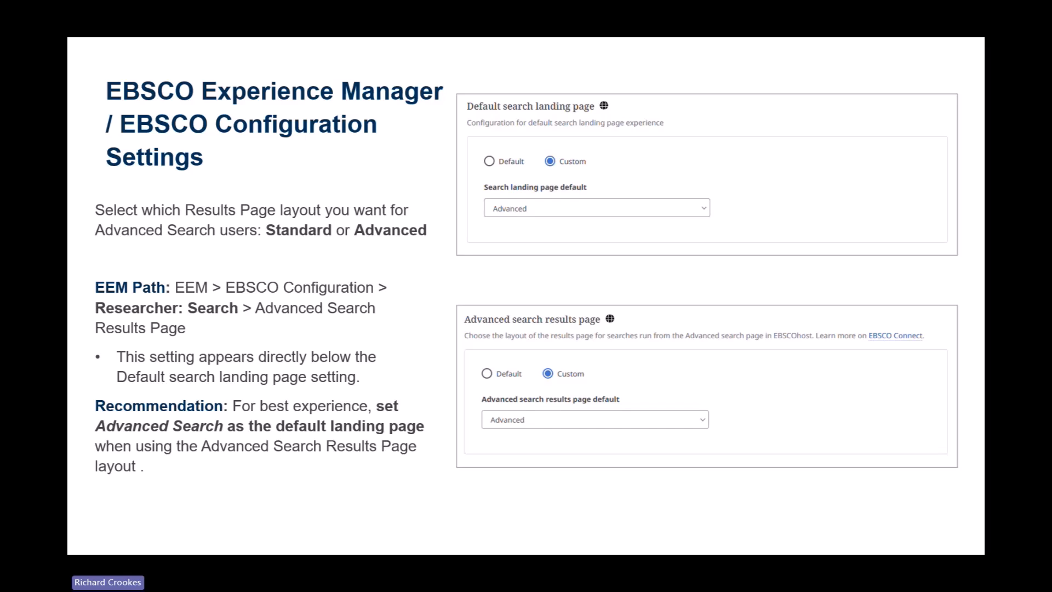
pyautogui.press('Right')
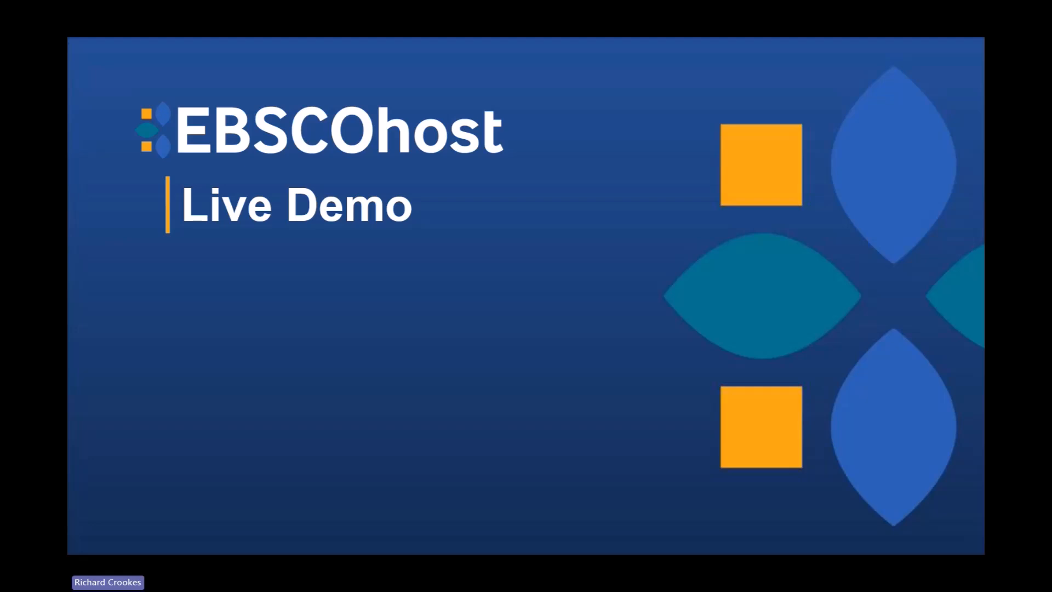
pyautogui.press('Escape')
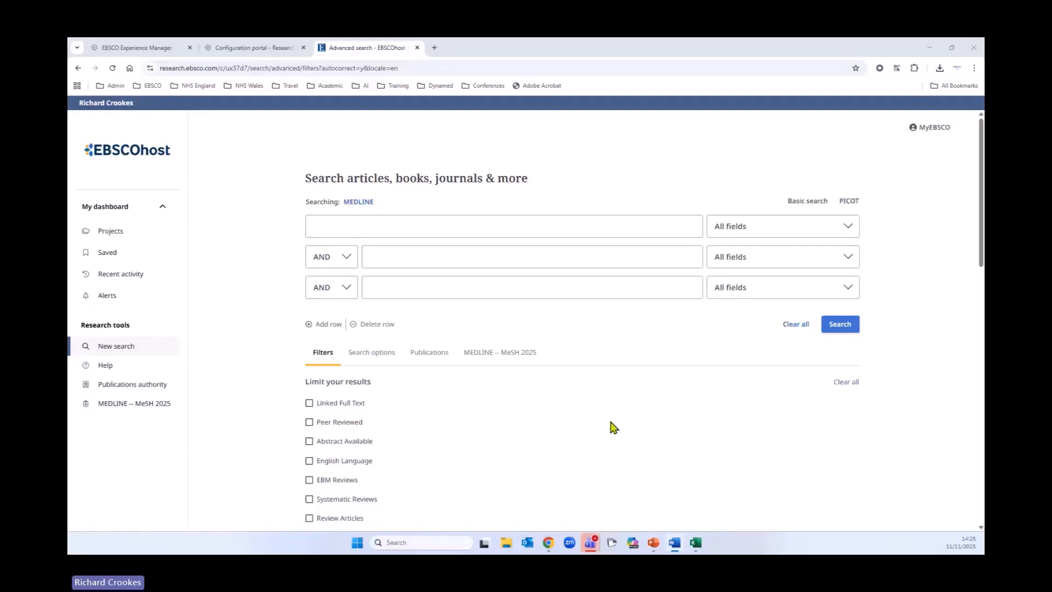
# Step: Switch the browser to full-screen view and open the Basic search page
pyautogui.click(975, 68)
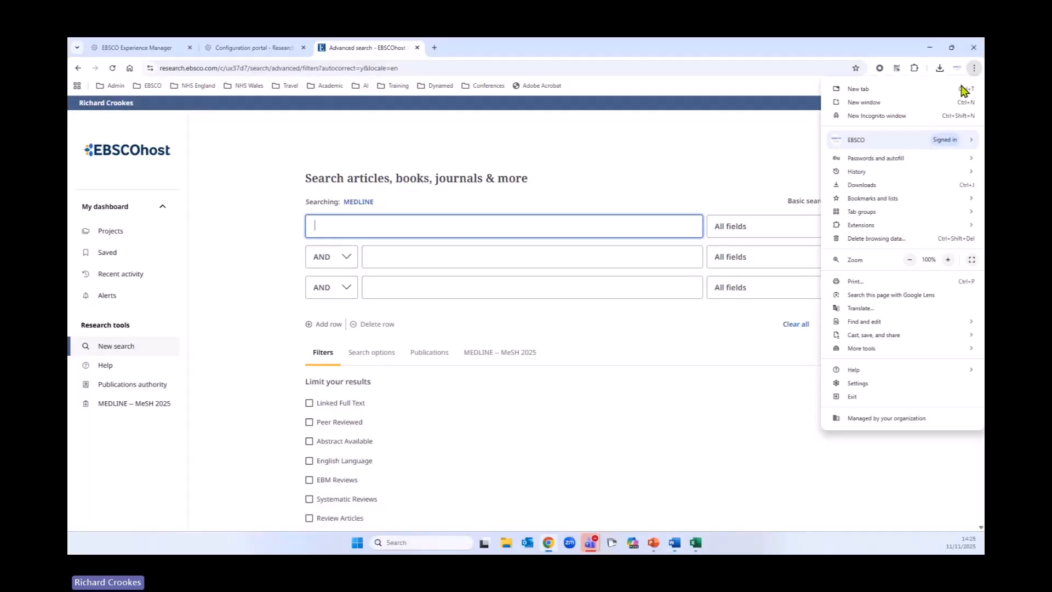
pyautogui.click(969, 266)
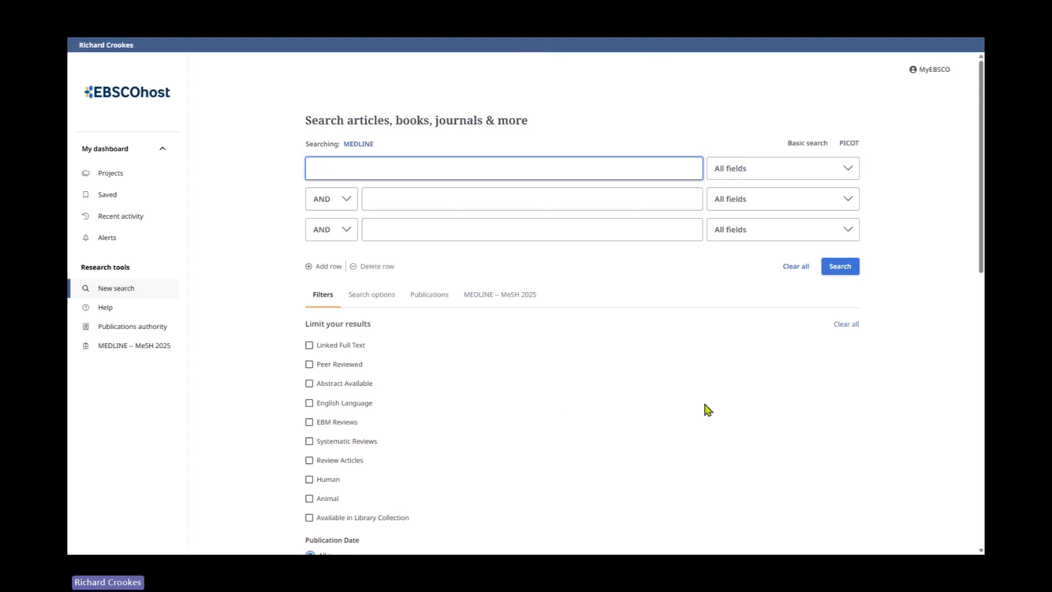
pyautogui.click(816, 146)
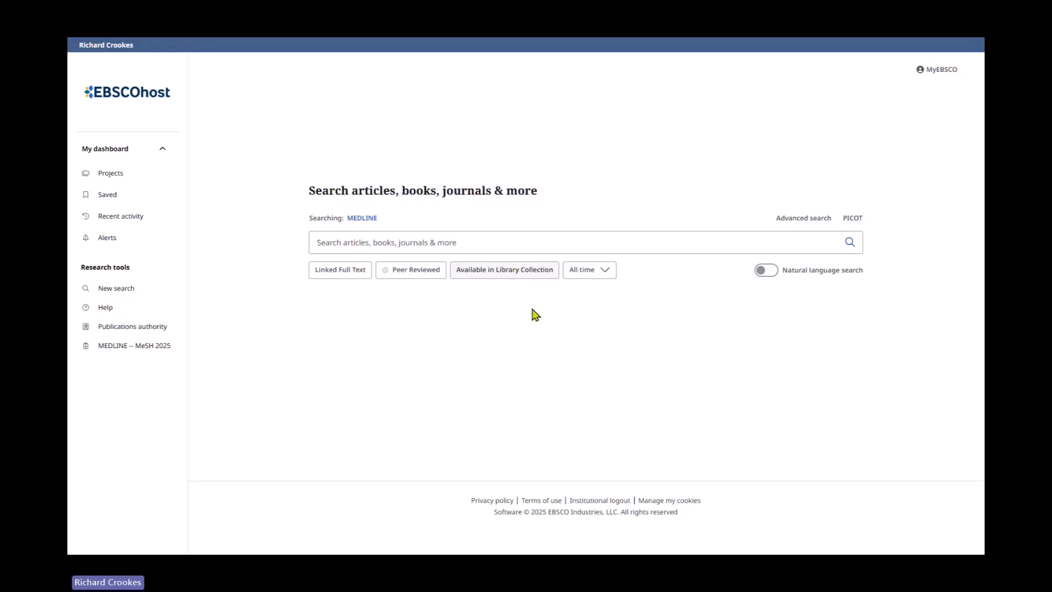
# Step: Browse the publication date options and switch on Natural language search
pyautogui.click(610, 277)
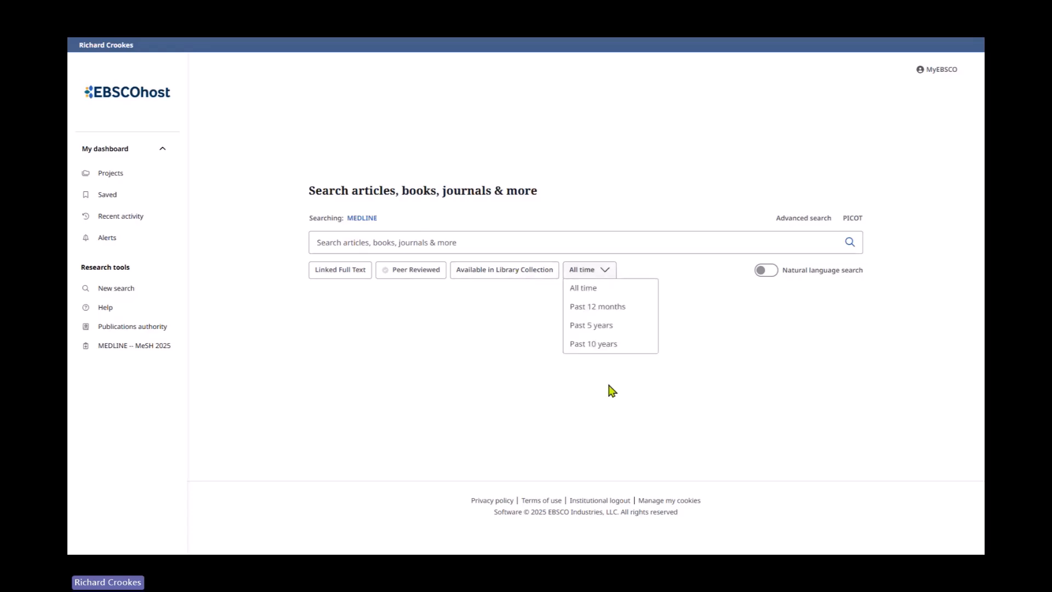
pyautogui.click(481, 373)
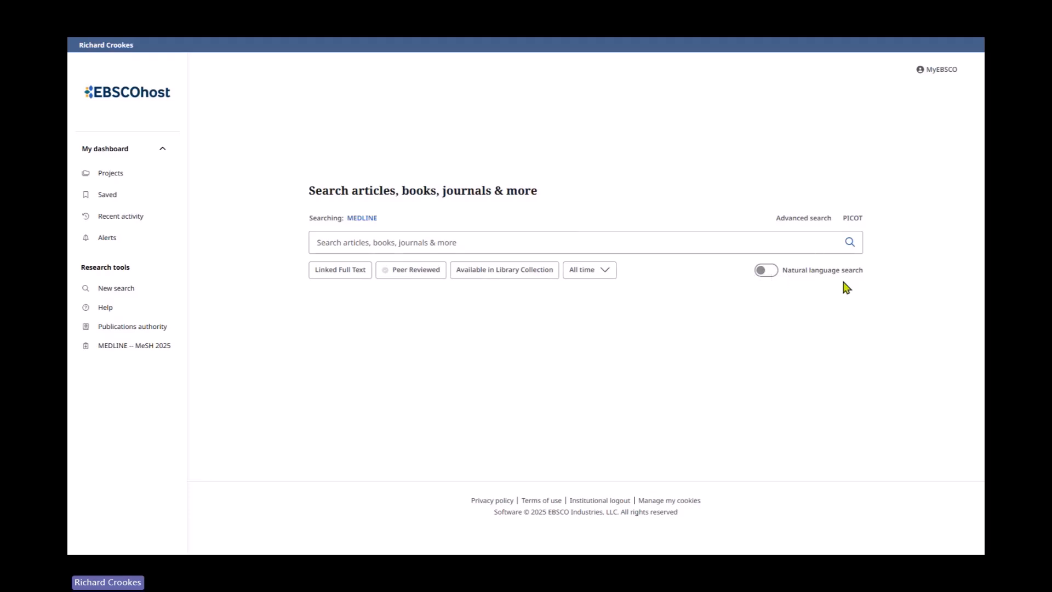
pyautogui.click(765, 271)
# Step: Open Advanced search and select the Proximity search mode under Search options
pyautogui.click(791, 220)
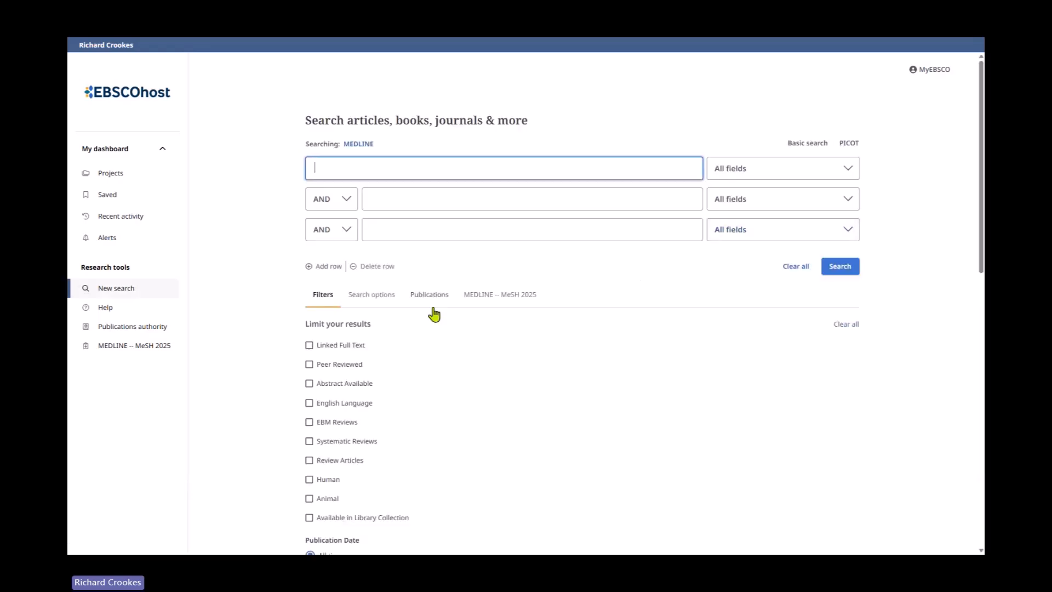
pyautogui.click(386, 297)
pyautogui.scroll(-1, 531, 340)
pyautogui.scroll(-1, 531, 340)
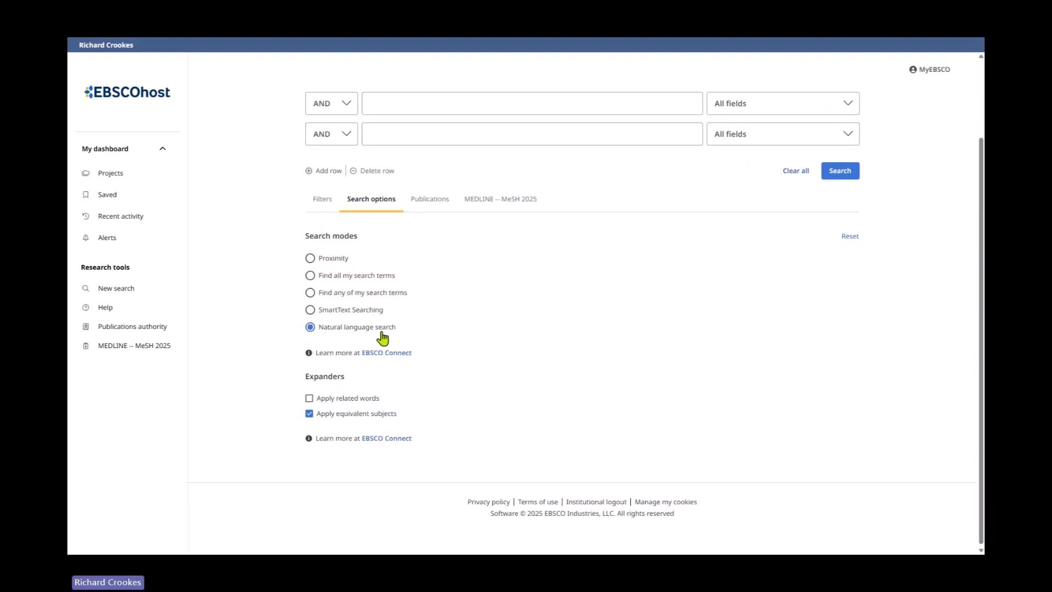
pyautogui.click(312, 260)
# Step: Open the EBSCO Connect article on search modes and read through the mode descriptions
pyautogui.click(382, 353)
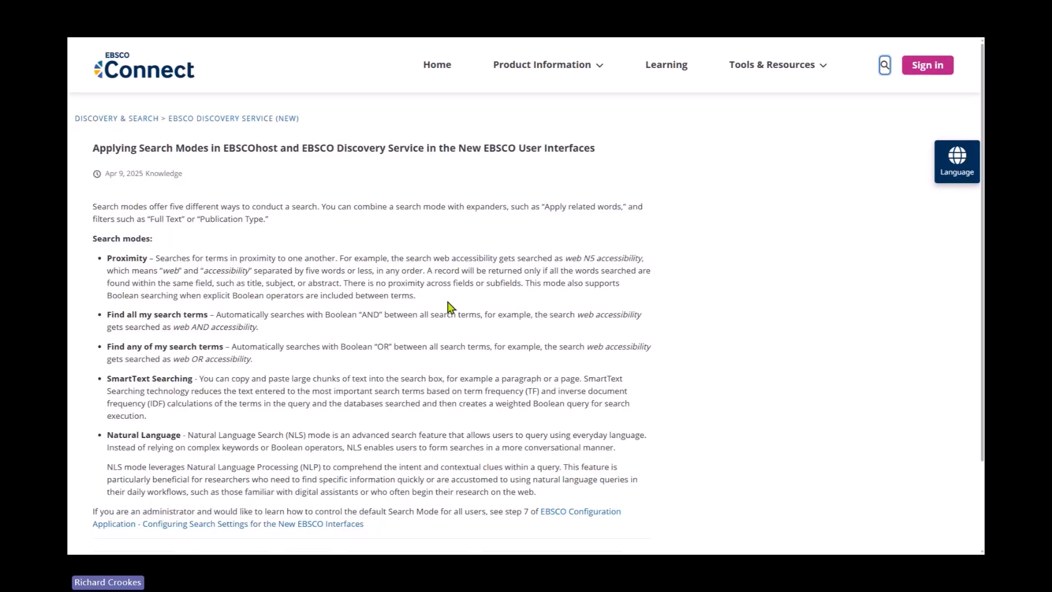
pyautogui.scroll(-2, 448, 302)
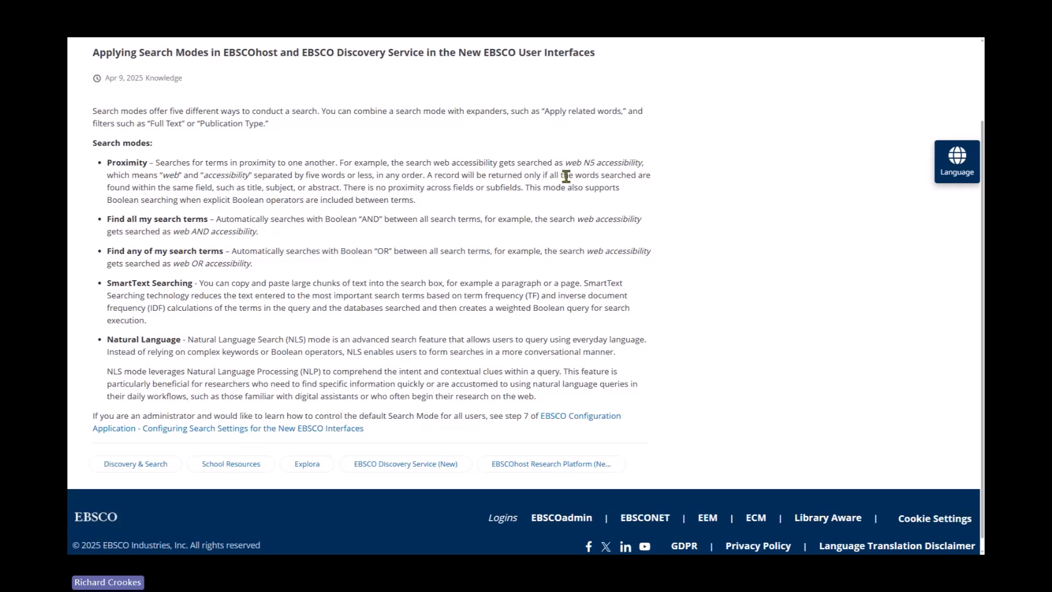
pyautogui.doubleClick(123, 163)
pyautogui.moveTo(571, 159); pyautogui.dragTo(656, 166)
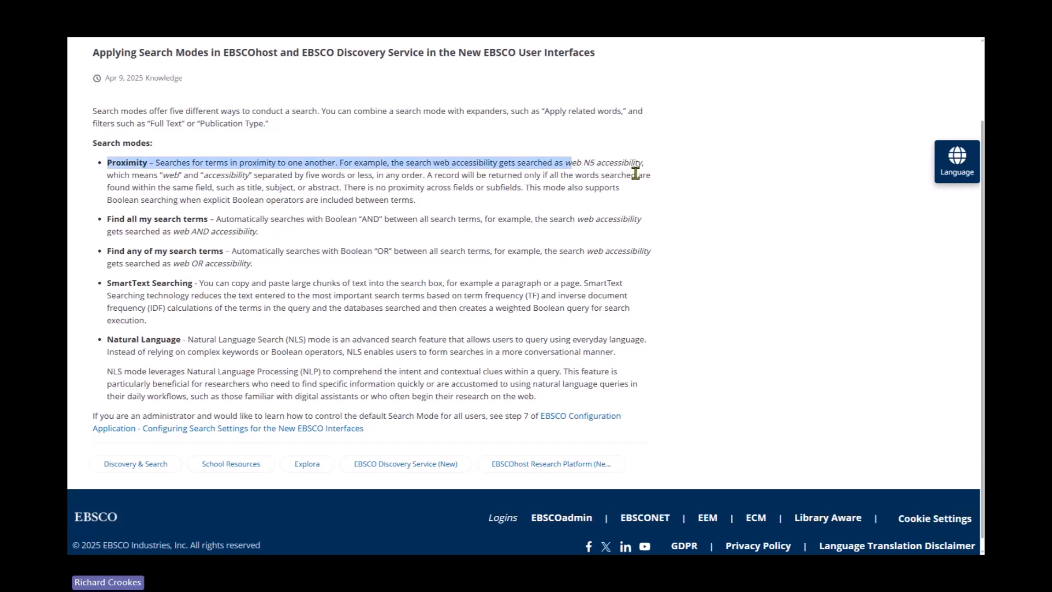
pyautogui.click(677, 200)
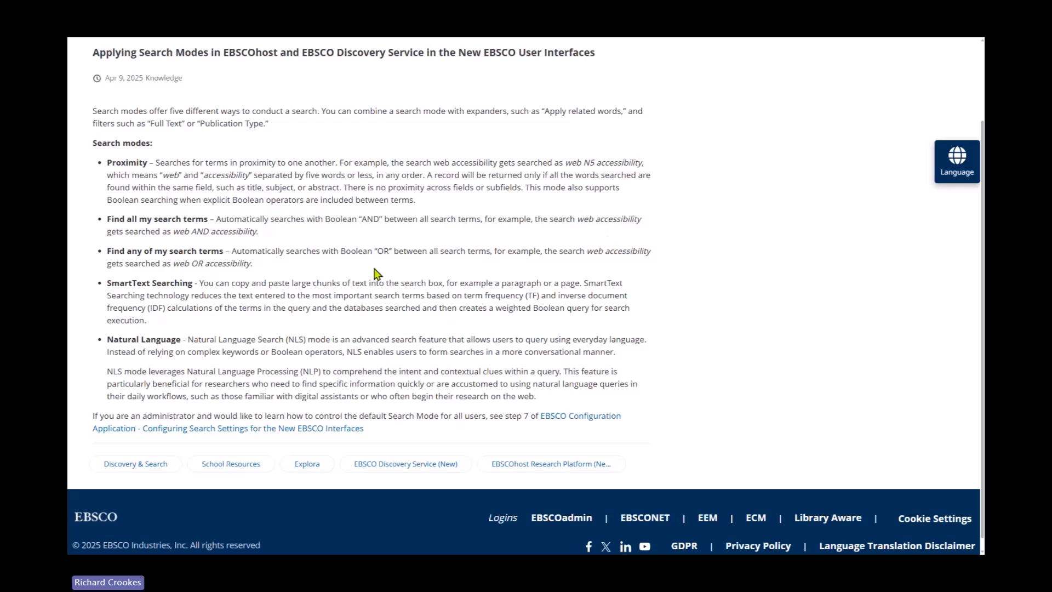
pyautogui.scroll(-1, 376, 275)
pyautogui.moveTo(111, 327); pyautogui.dragTo(182, 327)
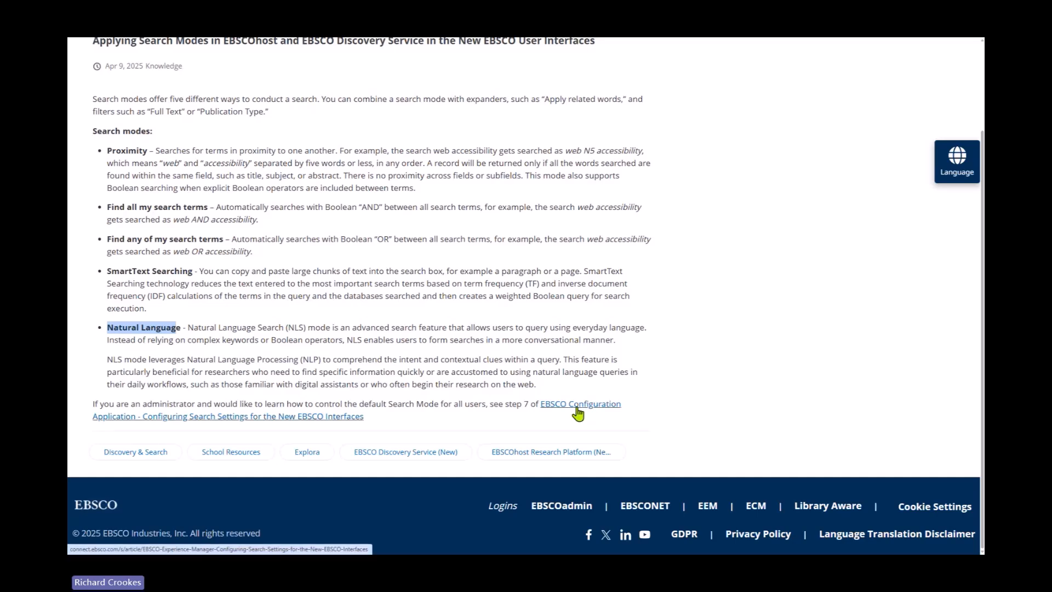
pyautogui.scroll(1, 426, 312)
pyautogui.scroll(2, 425, 311)
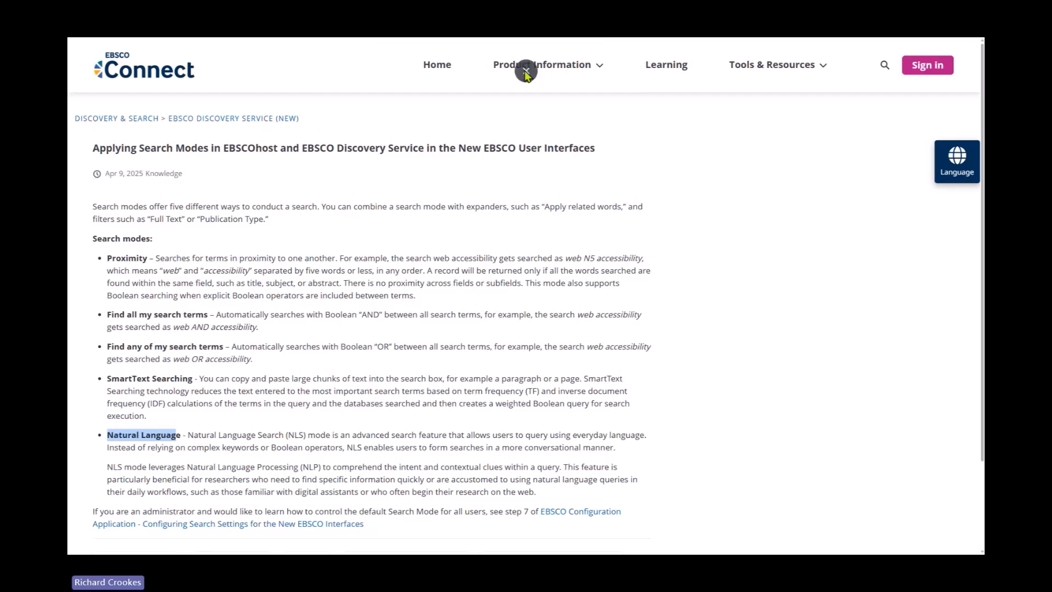
# Step: Return to the Advanced search tab and toggle the Apply equivalent subjects expander
pyautogui.click(361, 49)
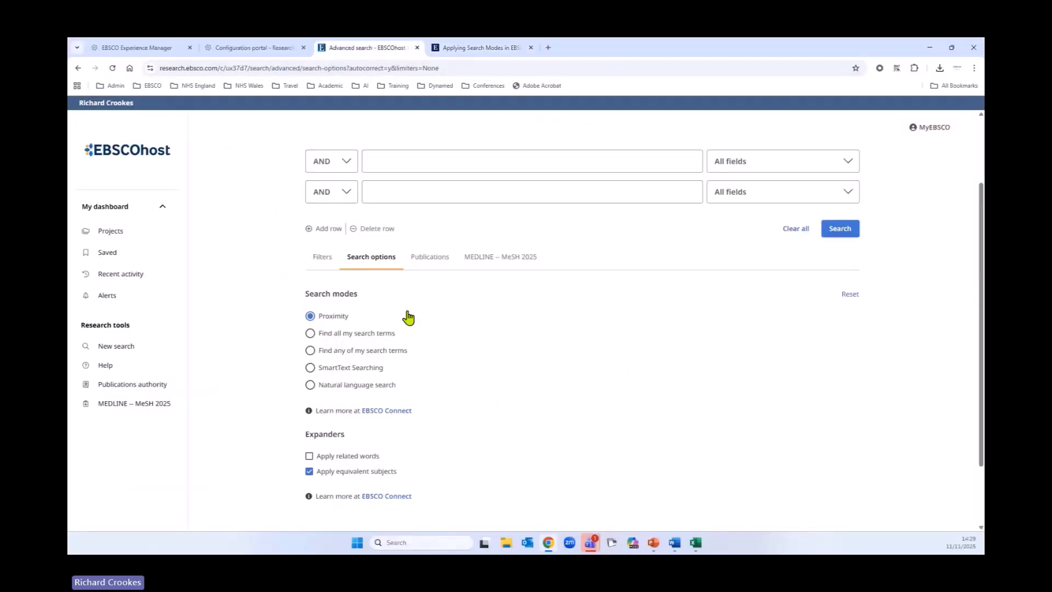
pyautogui.scroll(-2, 507, 323)
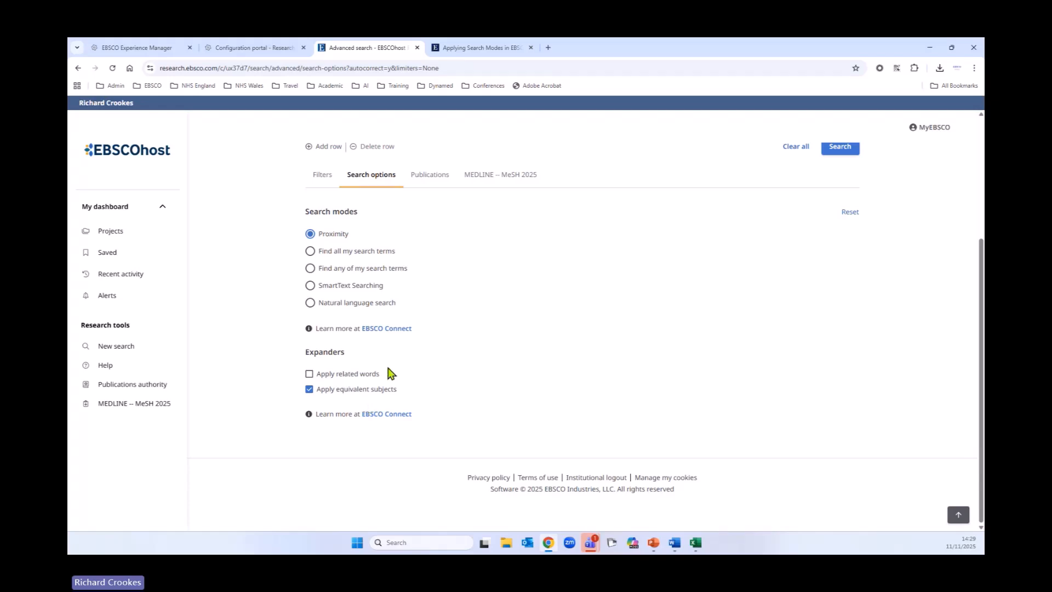
pyautogui.click(311, 390)
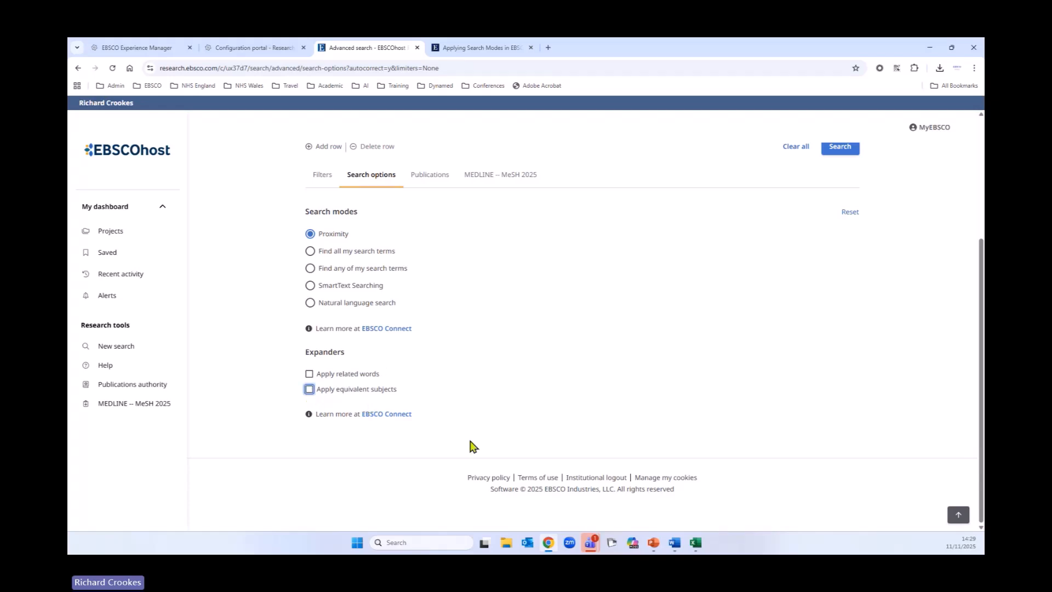
pyautogui.click(311, 390)
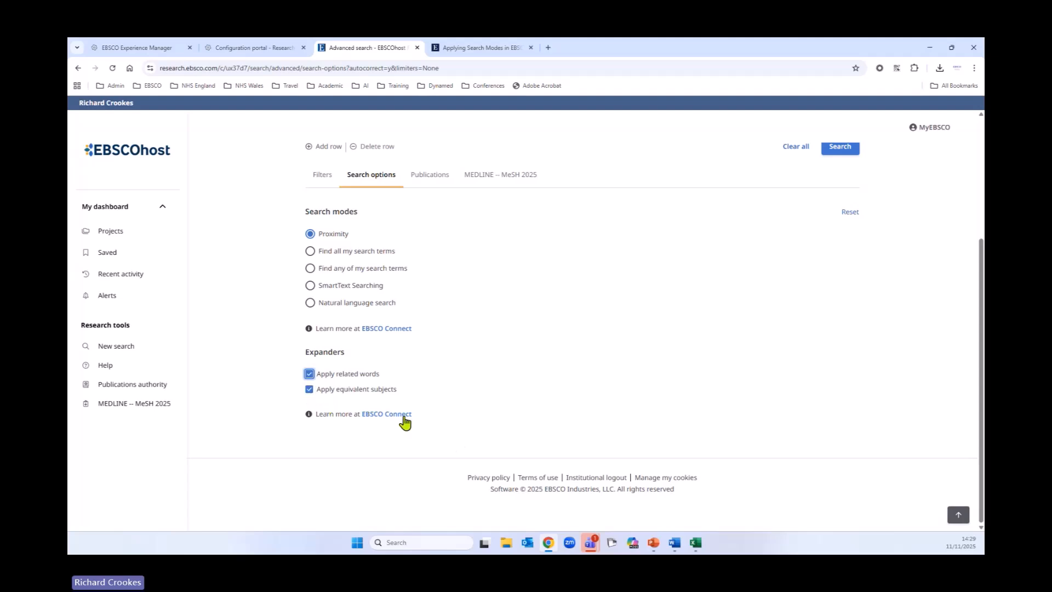
pyautogui.click(310, 390)
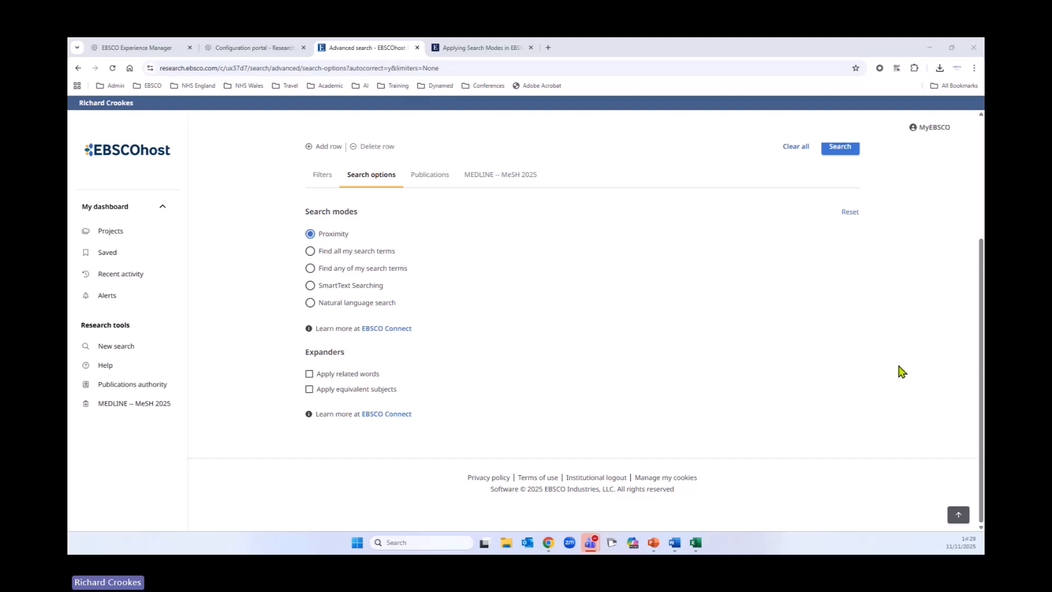
# Step: Switch to the Filters tab of the advanced search form
pyautogui.scroll(3, 604, 338)
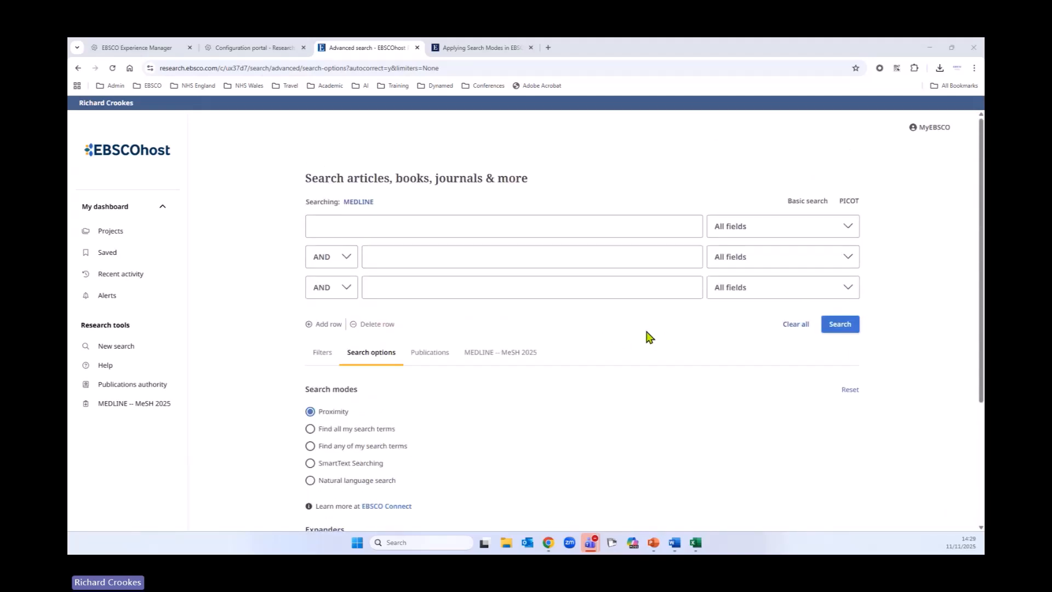
pyautogui.click(324, 354)
pyautogui.scroll(-2, 570, 396)
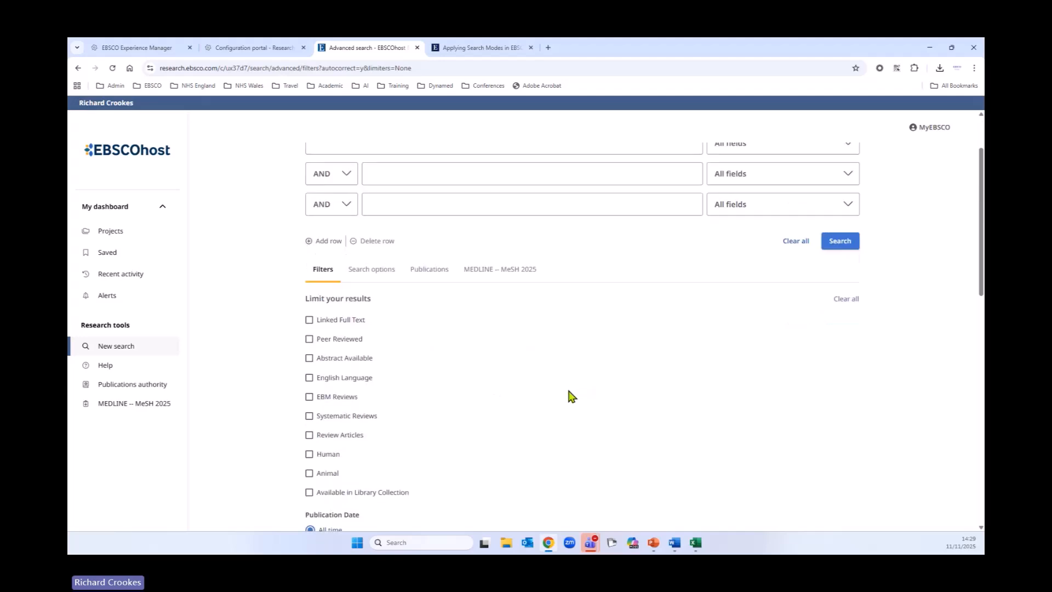
pyautogui.scroll(3, 577, 383)
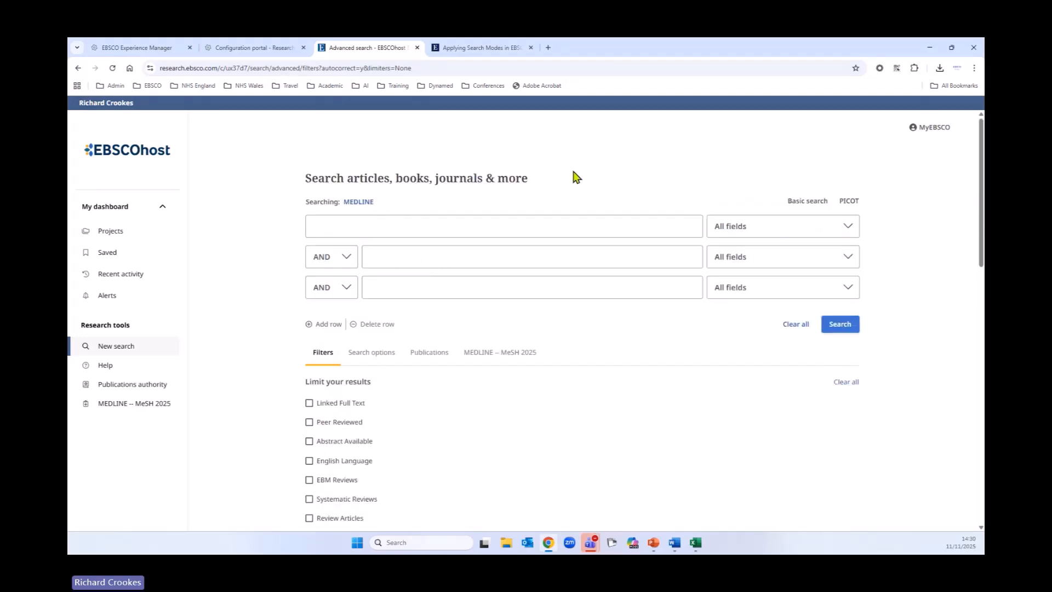
# Step: Add two extra search rows and delete them again
pyautogui.click(324, 328)
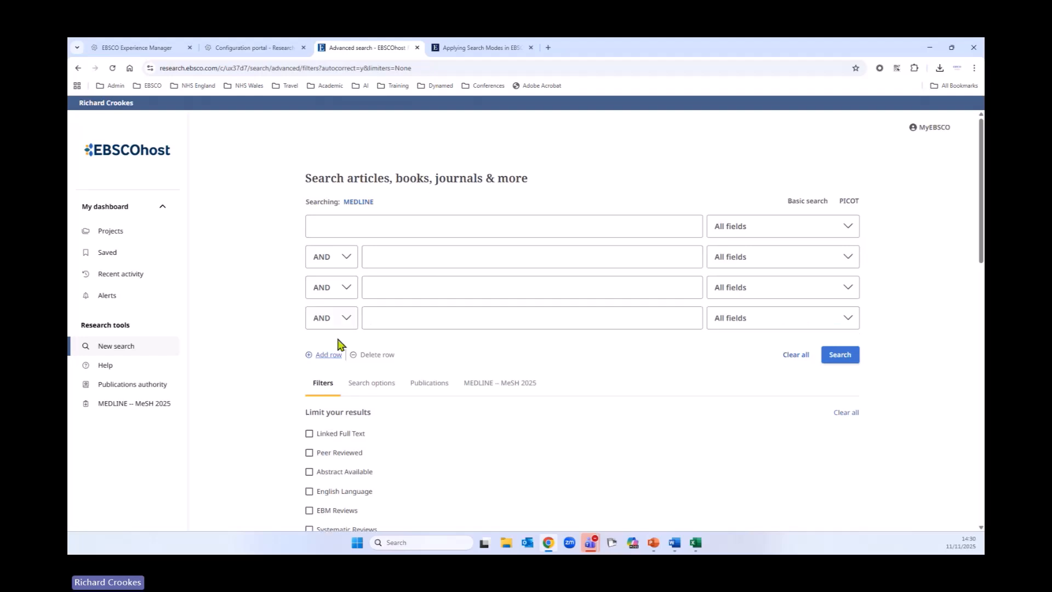
pyautogui.click(324, 354)
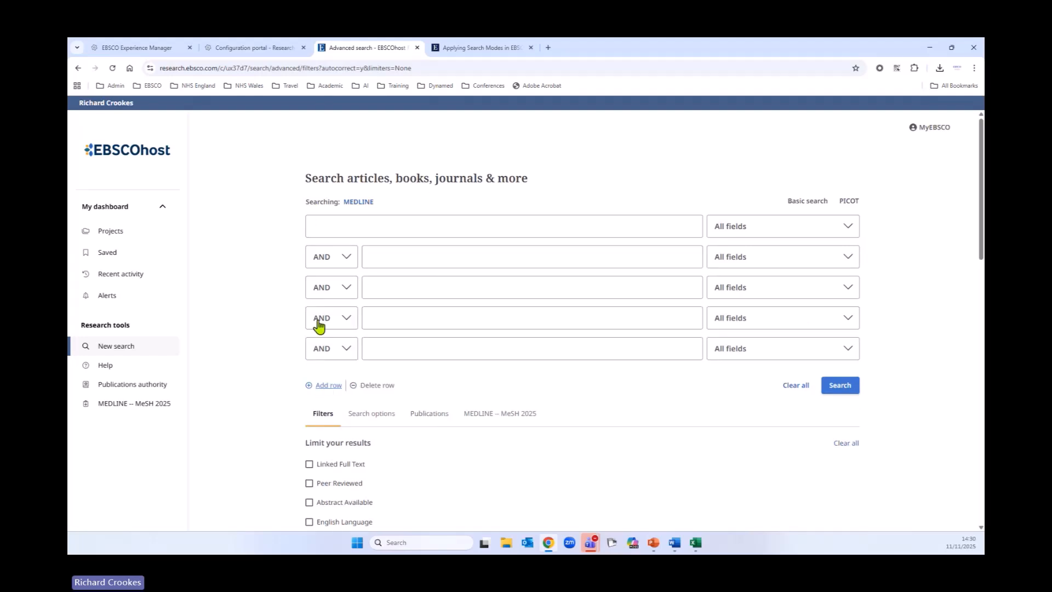
pyautogui.click(380, 385)
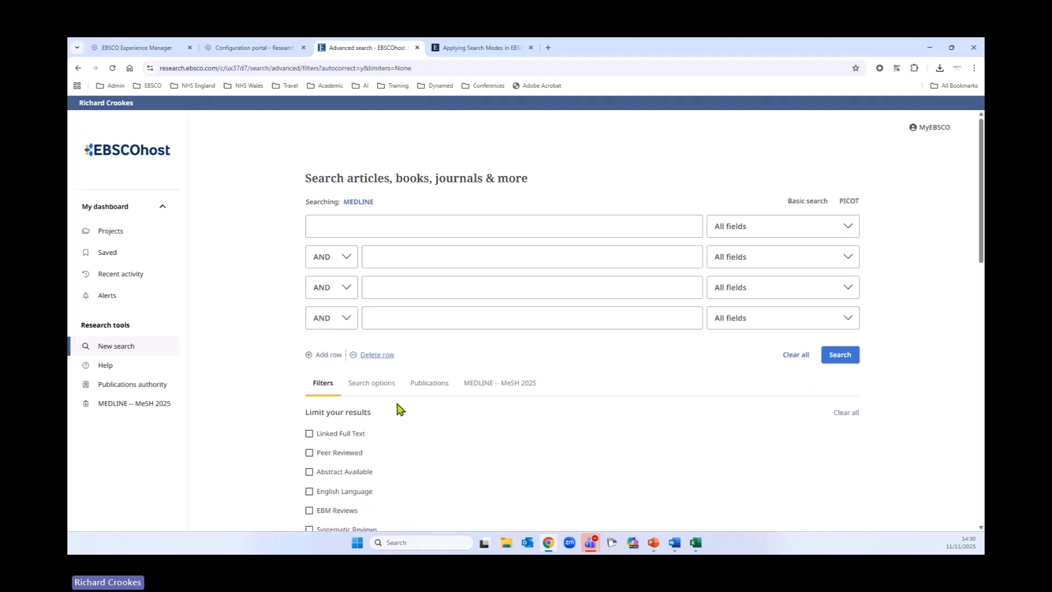
pyautogui.click(377, 355)
# Step: Check and uncheck the EBM Reviews filter
pyautogui.scroll(-2, 534, 400)
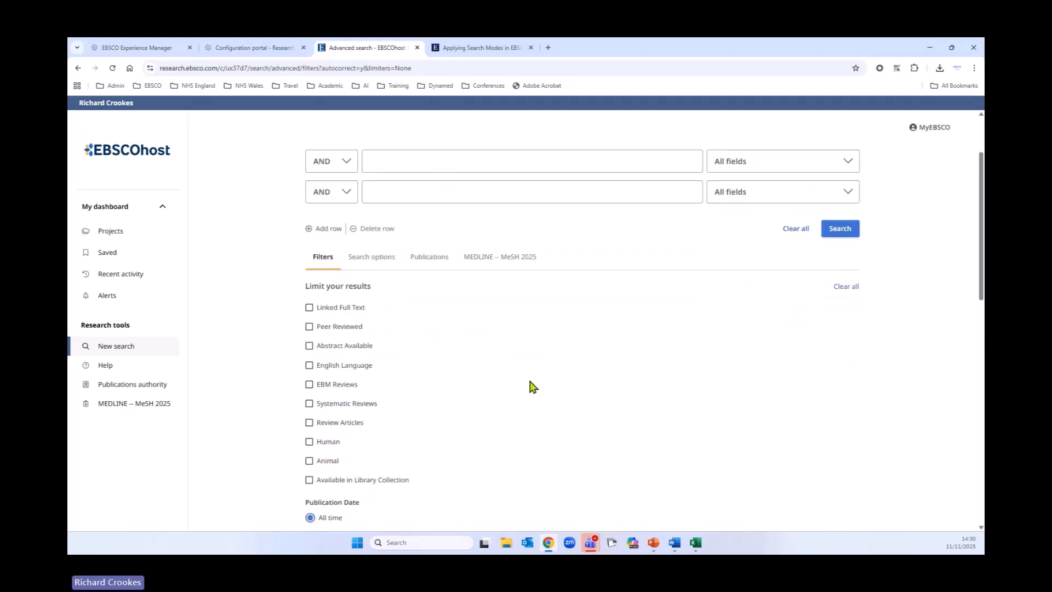
pyautogui.click(309, 385)
pyautogui.click(309, 384)
# Step: Scroll through the filter limiters and browse the Clinical Queries options
pyautogui.scroll(-1, 605, 405)
pyautogui.scroll(-2, 606, 405)
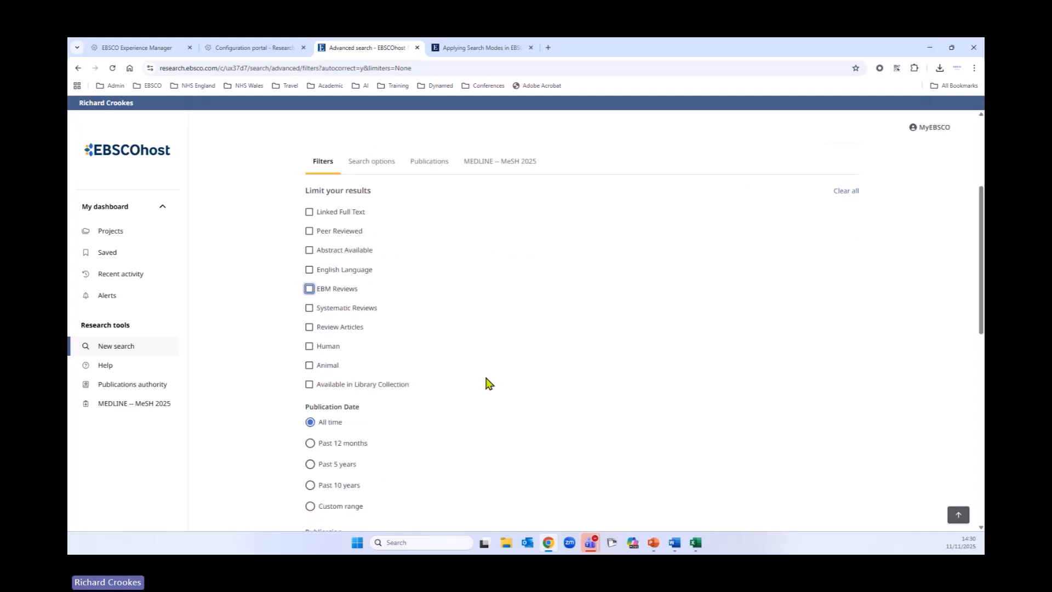
pyautogui.scroll(-3, 606, 421)
pyautogui.scroll(-2, 707, 465)
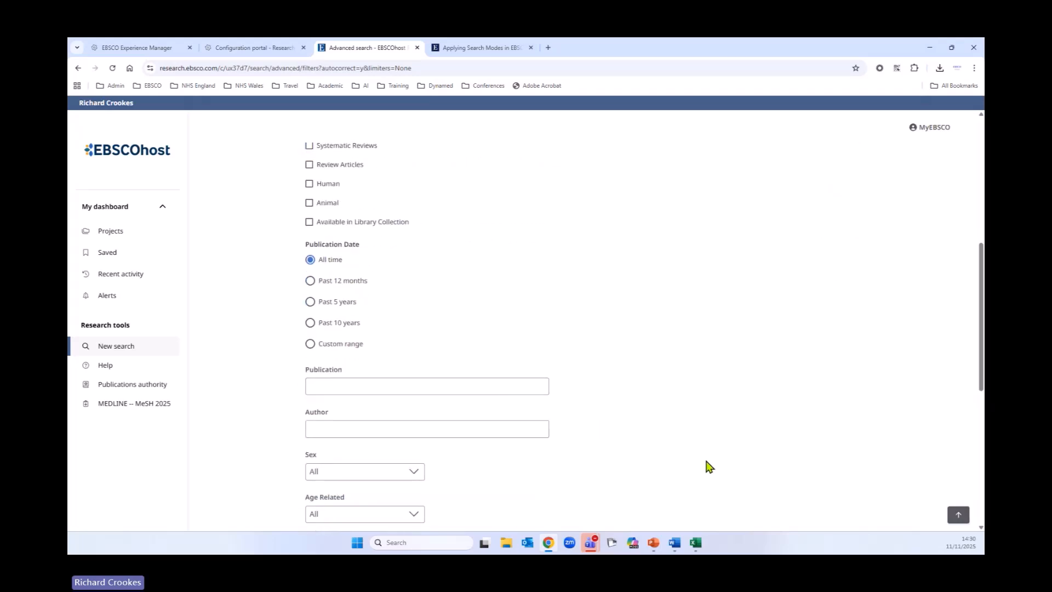
pyautogui.scroll(-3, 622, 488)
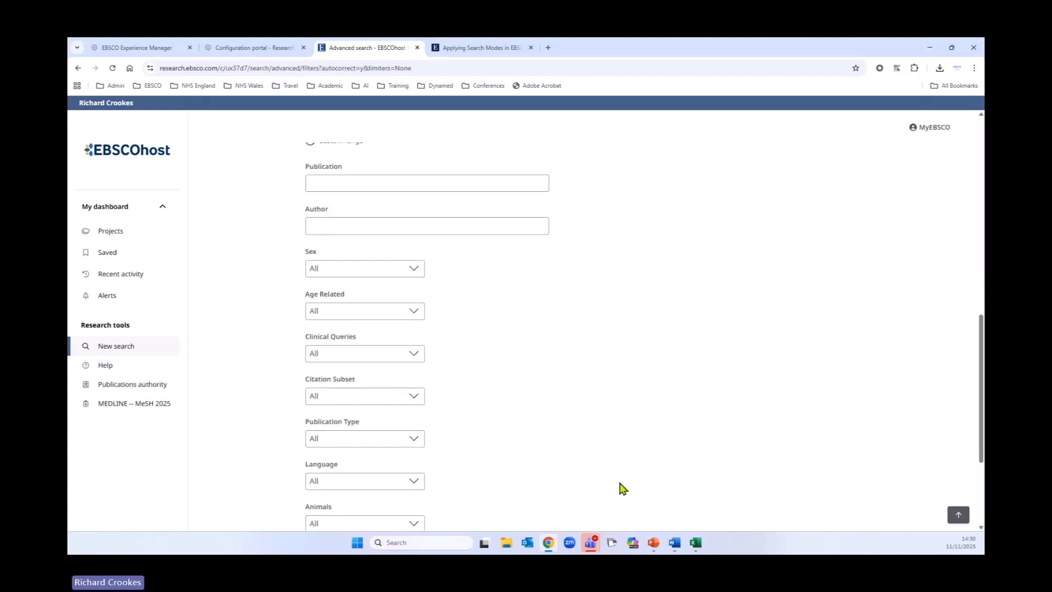
pyautogui.click(411, 336)
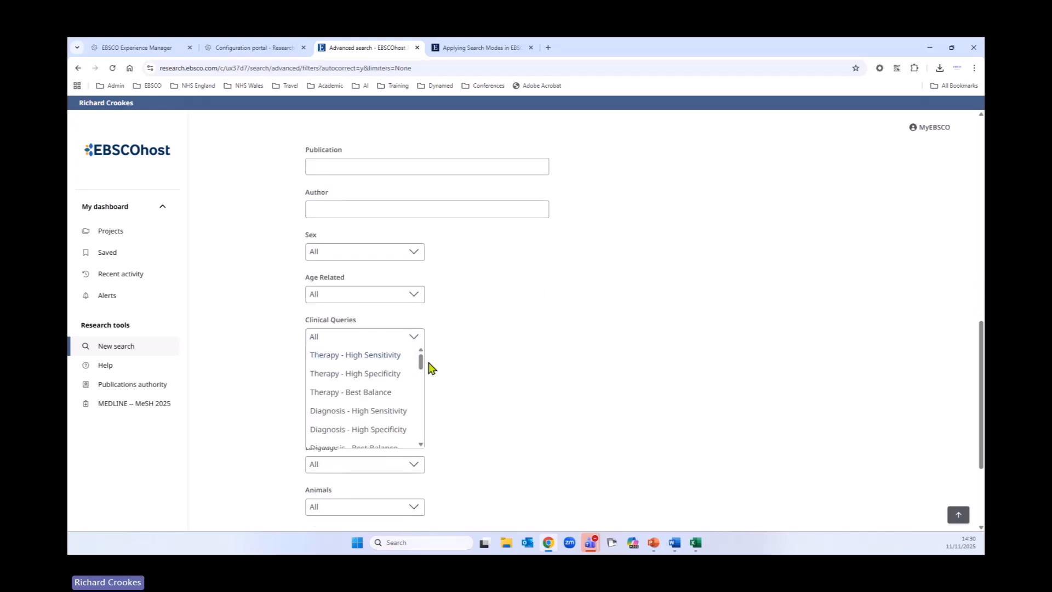
pyautogui.moveTo(422, 359); pyautogui.dragTo(453, 359)
pyautogui.click(594, 421)
# Step: Open the Publications tab to browse MEDLINE publications alphabetically
pyautogui.scroll(-3, 616, 446)
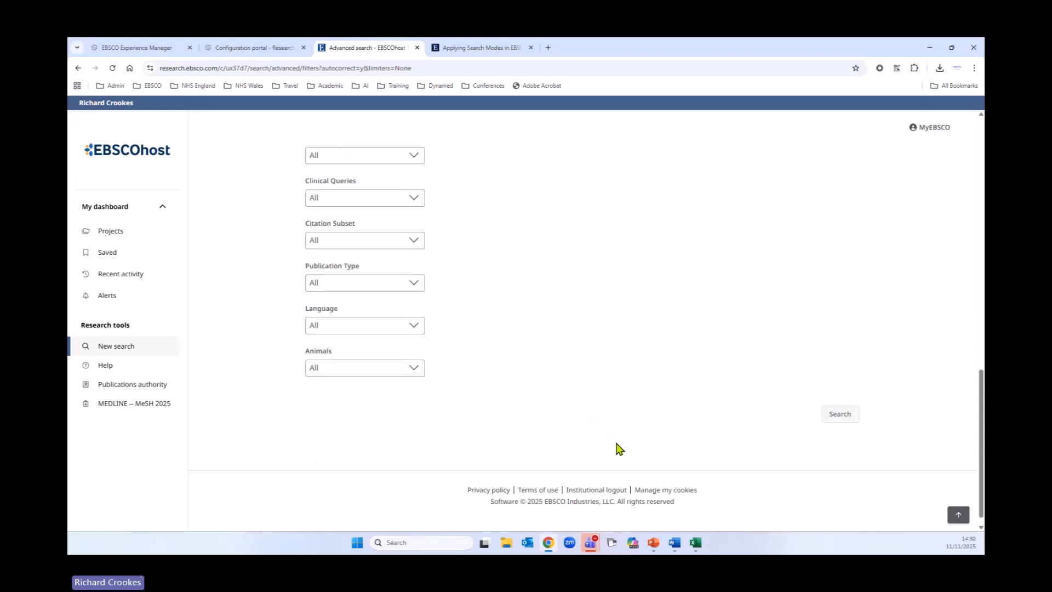
pyautogui.scroll(6, 611, 465)
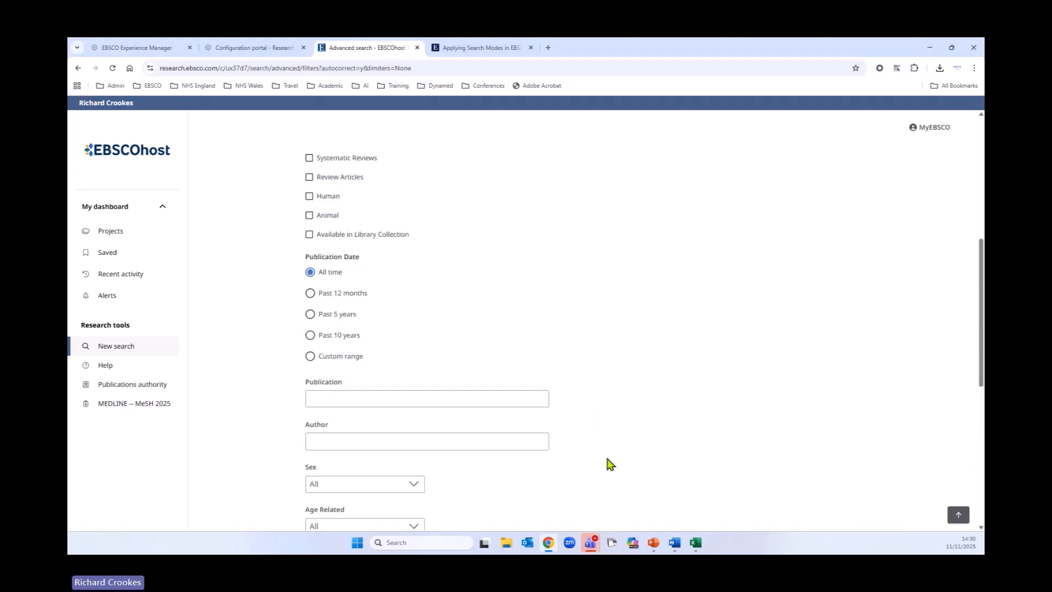
pyautogui.scroll(6, 611, 464)
pyautogui.click(431, 351)
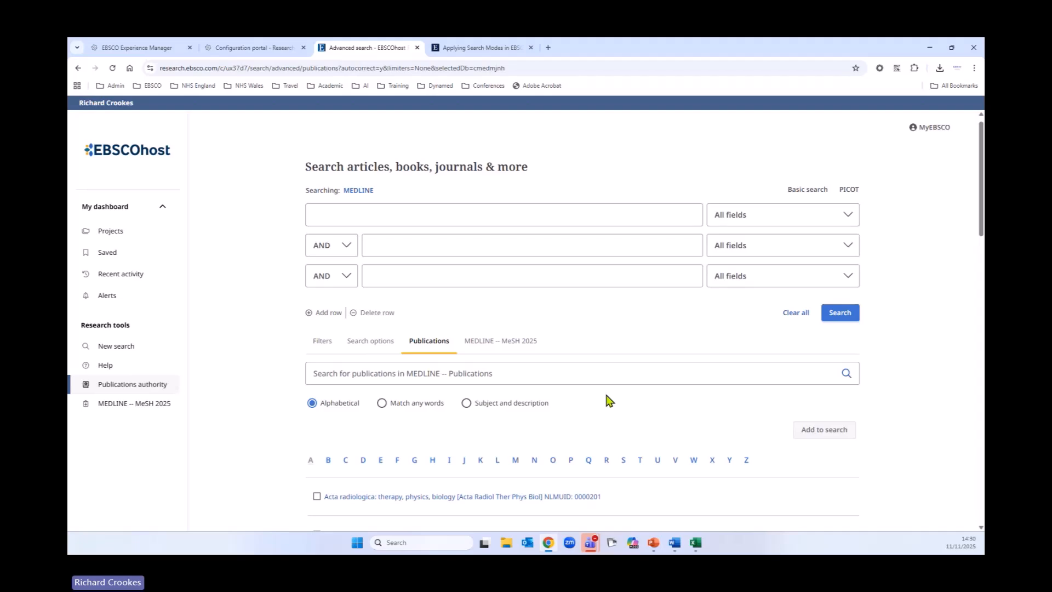
pyautogui.scroll(-1, 594, 403)
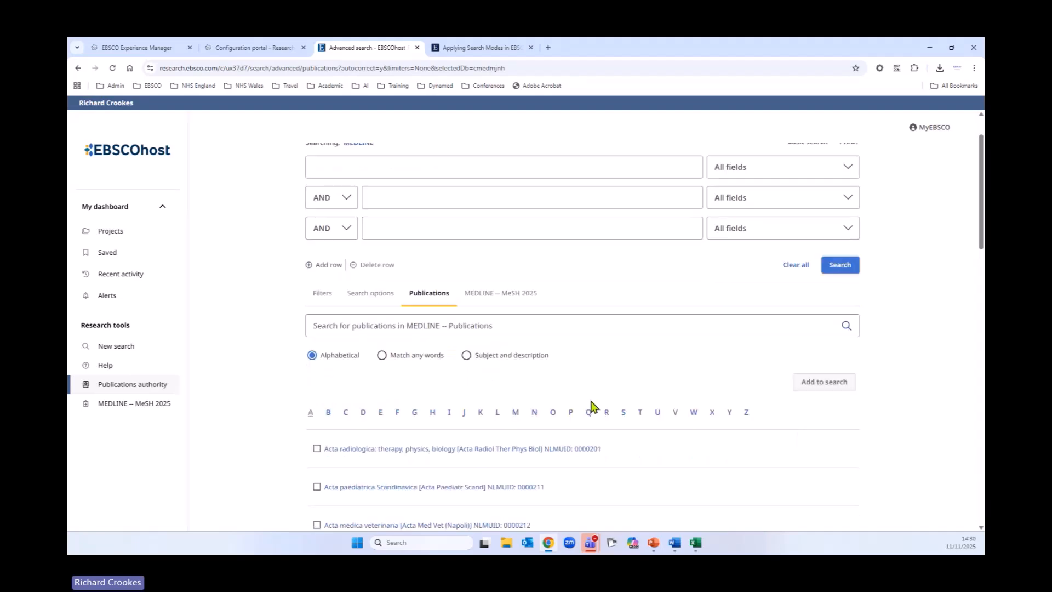
# Step: Browse the alphabetical MEDLINE publications list, then open the MEDLINE – MeSH 2025 tab
pyautogui.scroll(1, 595, 407)
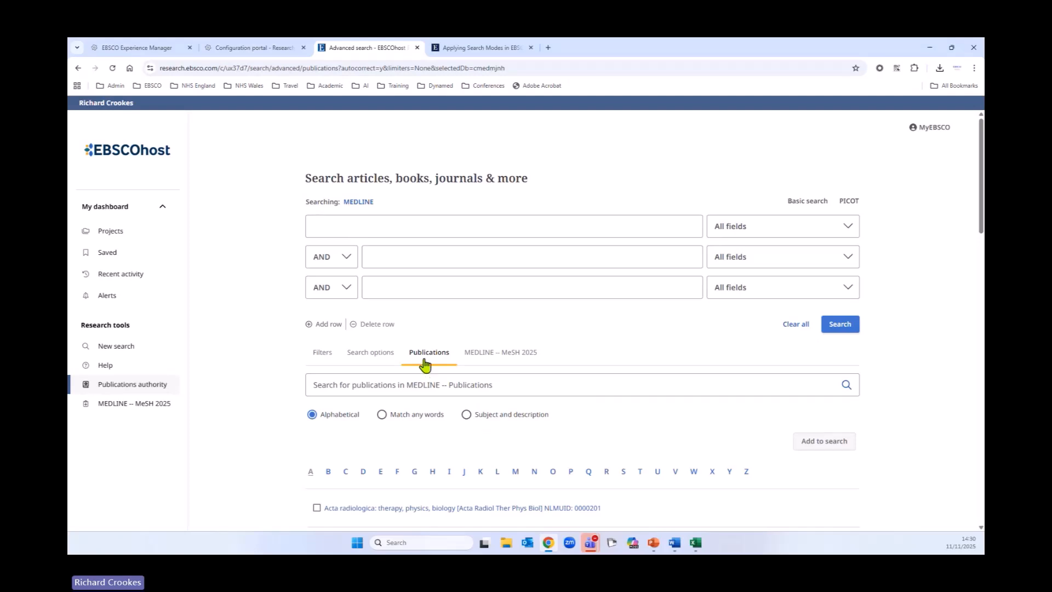
pyautogui.scroll(-3, 683, 411)
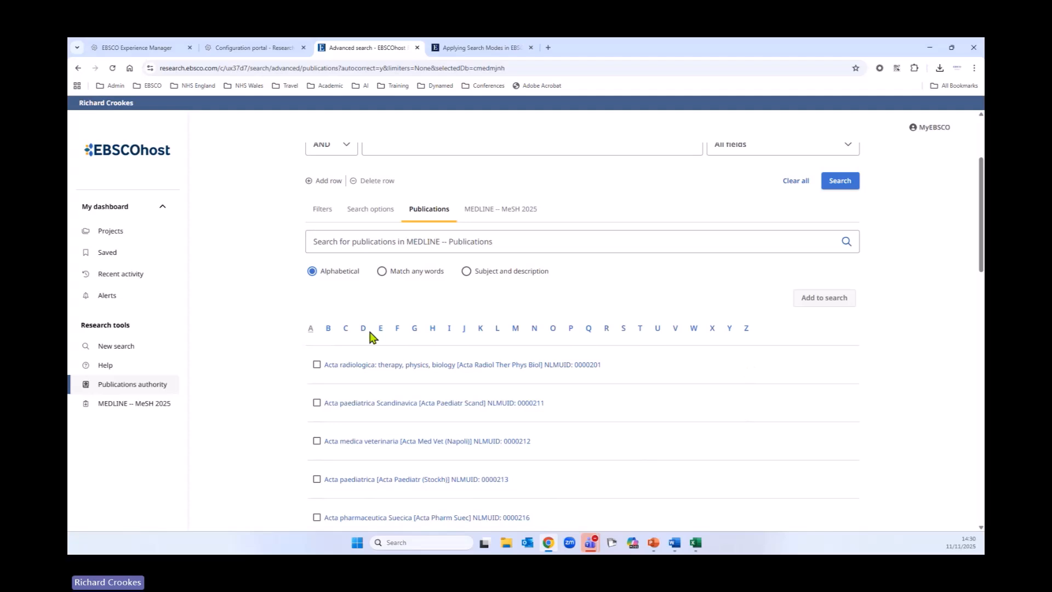
pyautogui.scroll(-4, 619, 407)
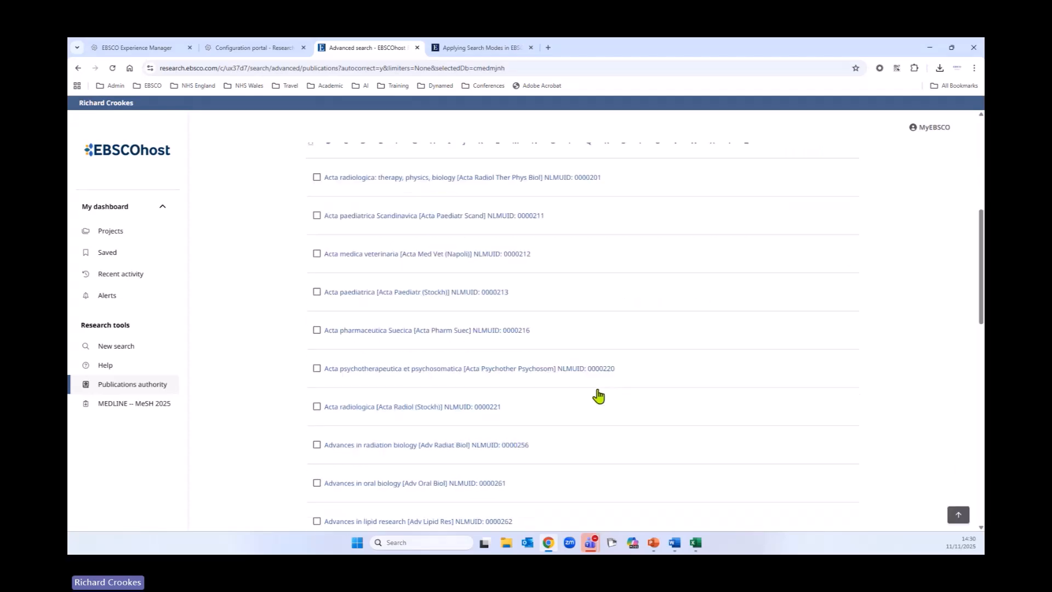
pyautogui.scroll(3, 600, 396)
pyautogui.scroll(2, 602, 394)
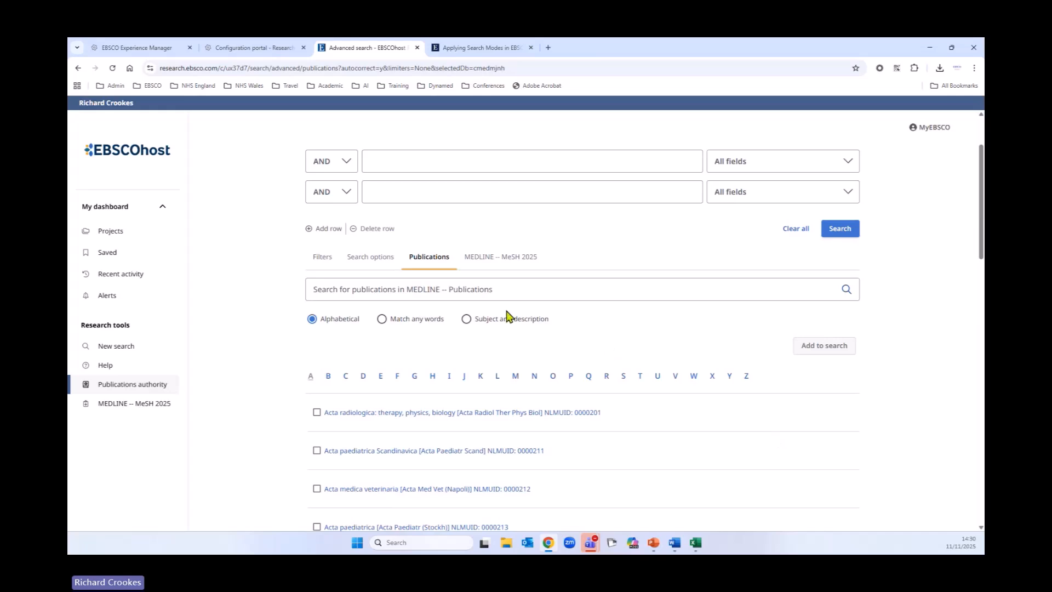
pyautogui.click(497, 268)
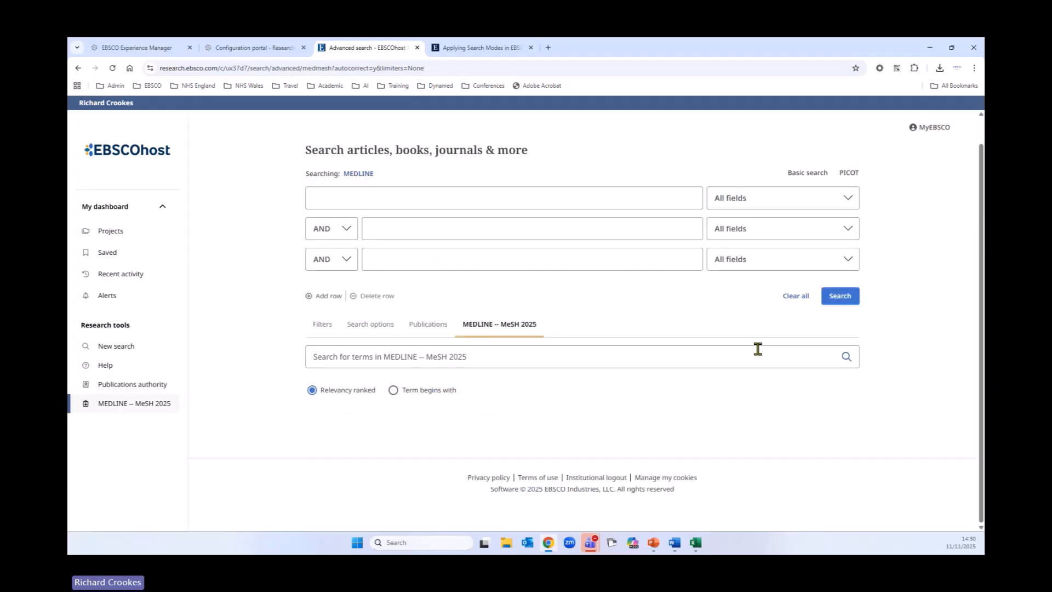
pyautogui.scroll(1, 716, 427)
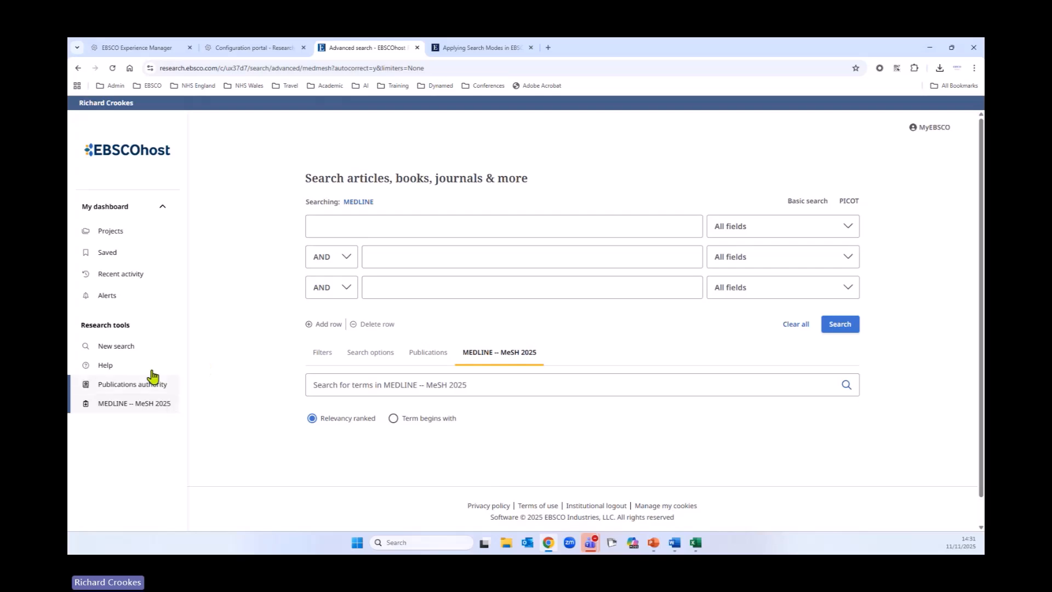
# Step: Start a new search and choose the Natural language search mode in the search options
pyautogui.click(115, 346)
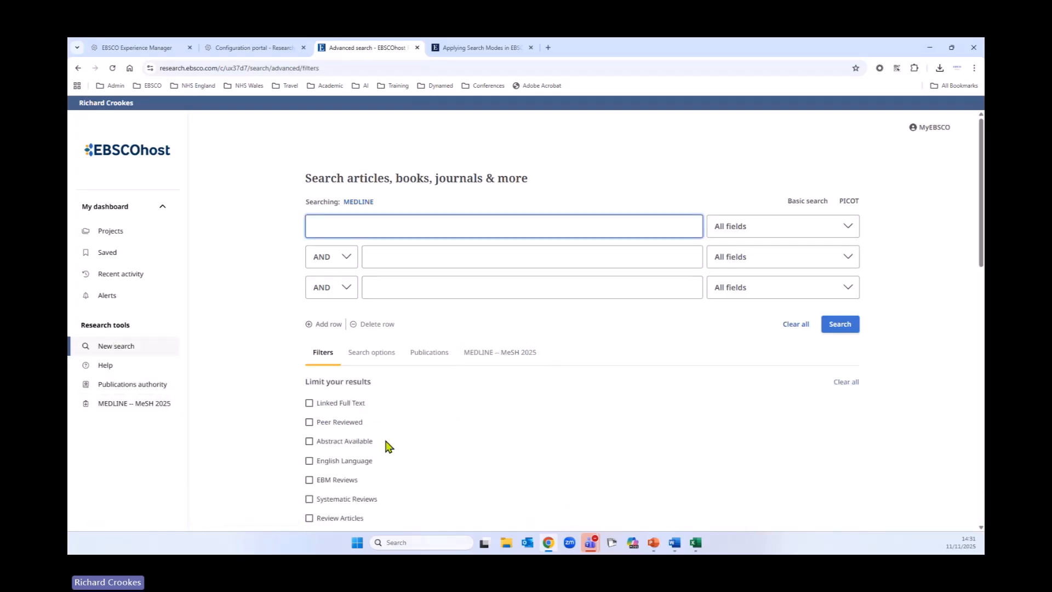
pyautogui.scroll(-2, 383, 428)
pyautogui.click(374, 258)
pyautogui.click(310, 385)
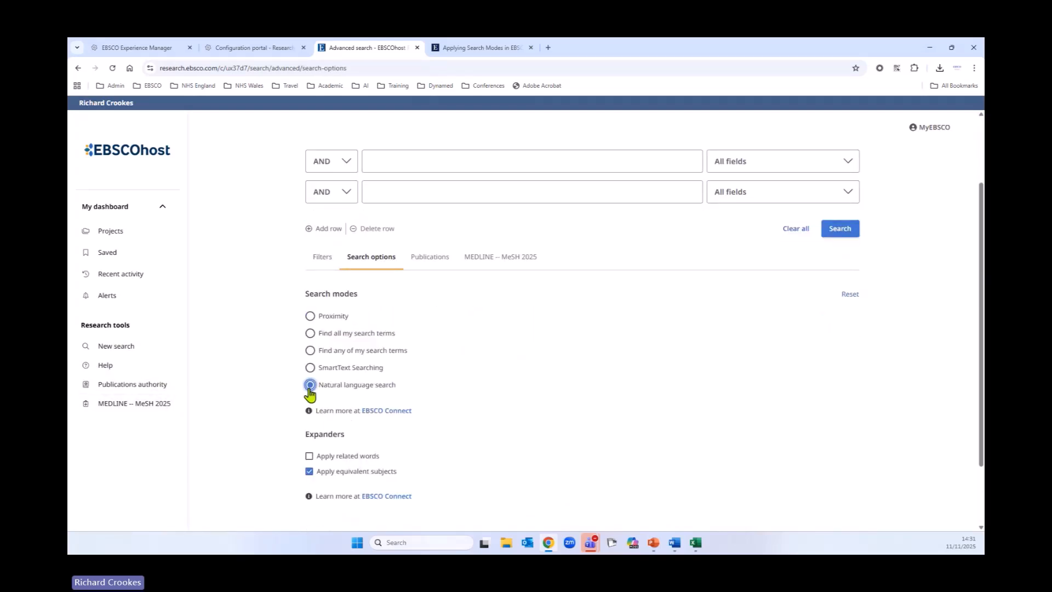
# Step: Search for 'how to improve compliance with dialysis at home?' in the first search row
pyautogui.scroll(2, 587, 427)
pyautogui.click(396, 226)
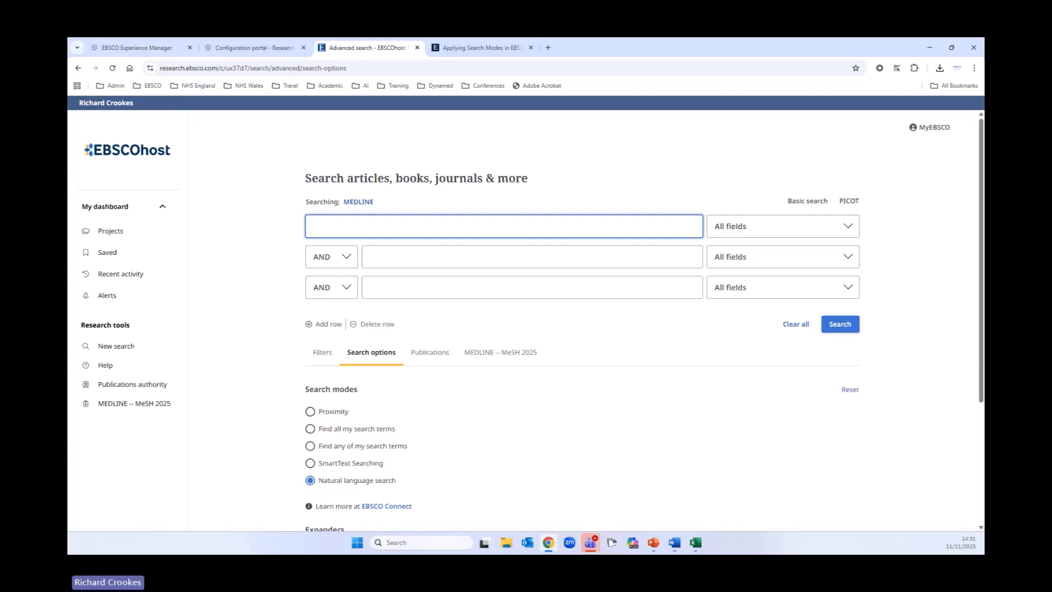
pyautogui.write('how to imrpove')
pyautogui.press('BackSpace')
pyautogui.press('BackSpace')
pyautogui.press('BackSpace')
pyautogui.press('BackSpace')
pyautogui.press('BackSpace')
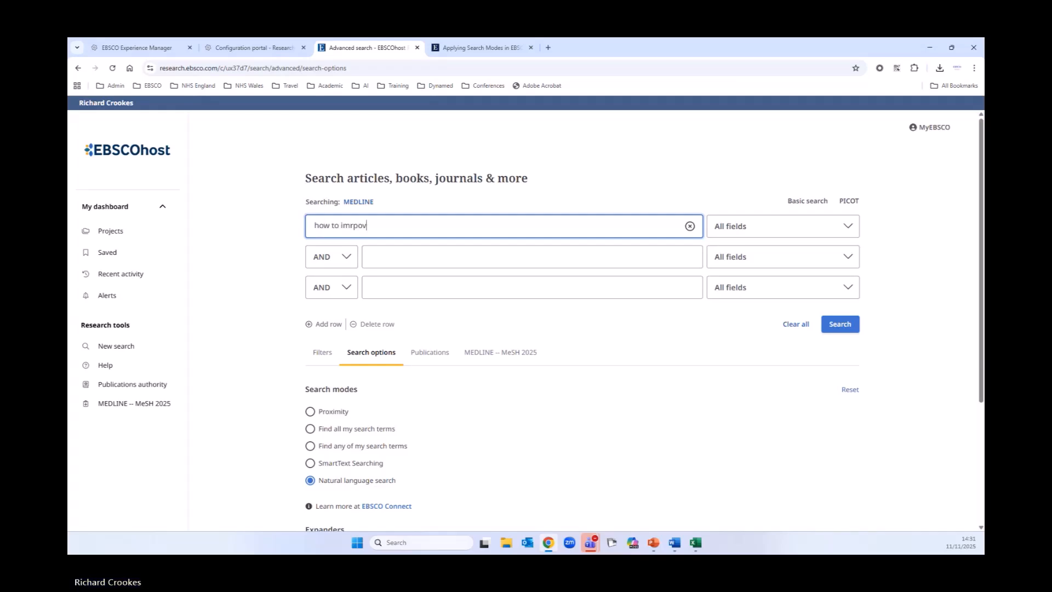
pyautogui.write('rp')
pyautogui.press('BackSpace')
pyautogui.press('BackSpace')
pyautogui.press('BackSpace')
pyautogui.press('BackSpace')
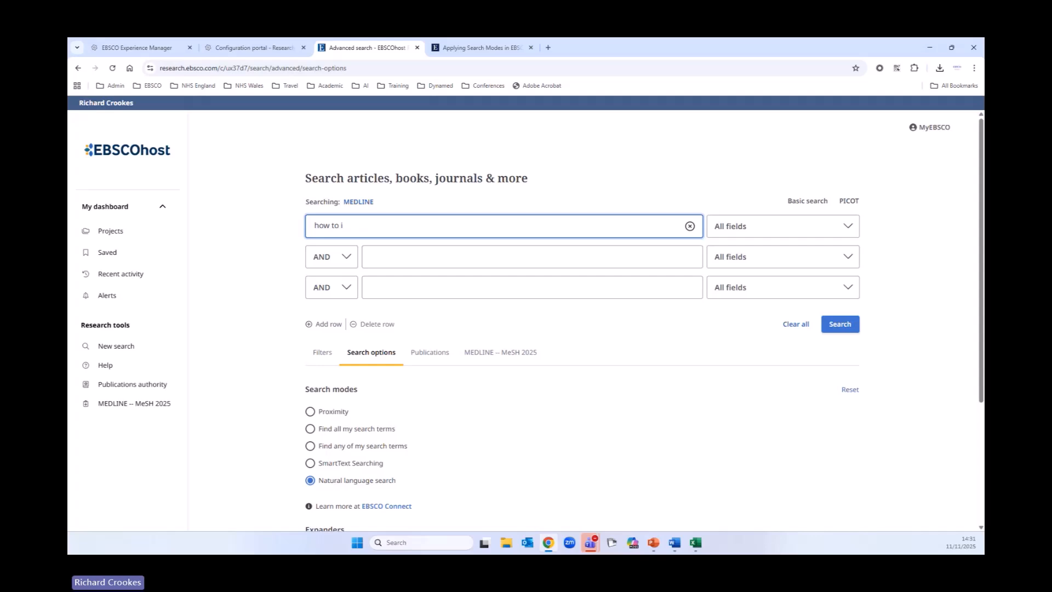
pyautogui.write('improve compu')
pyautogui.press('BackSpace')
pyautogui.press('BackSpace')
pyautogui.press('BackSpace')
pyautogui.write('mplianc')
pyautogui.press('BackSpace')
pyautogui.press('BackSpace')
pyautogui.press('BackSpace')
pyautogui.press('BackSpace')
pyautogui.press('BackSpace')
pyautogui.write('liance with dialysis at home')
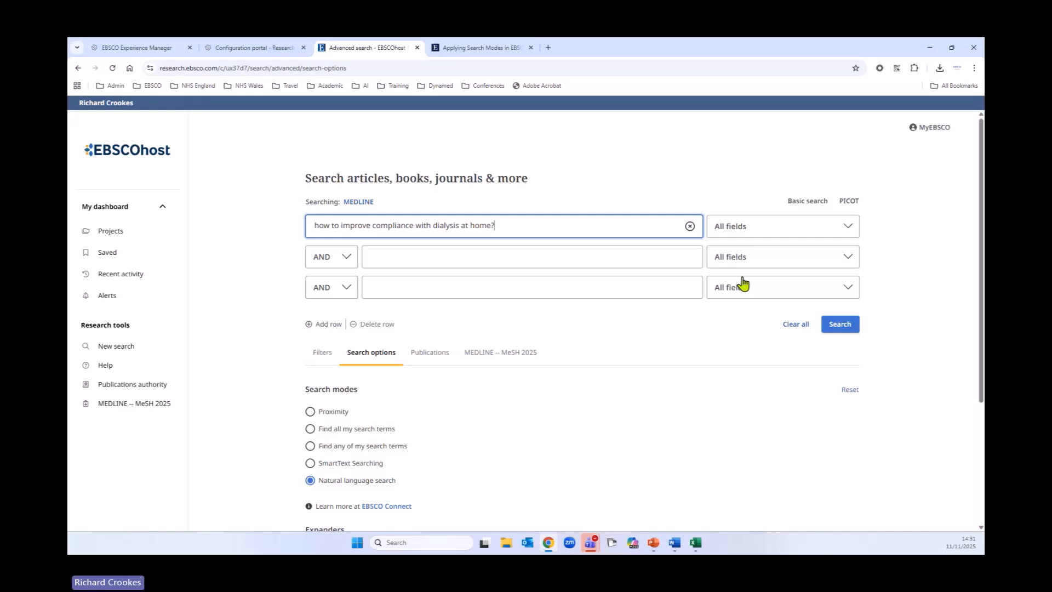
pyautogui.click(839, 324)
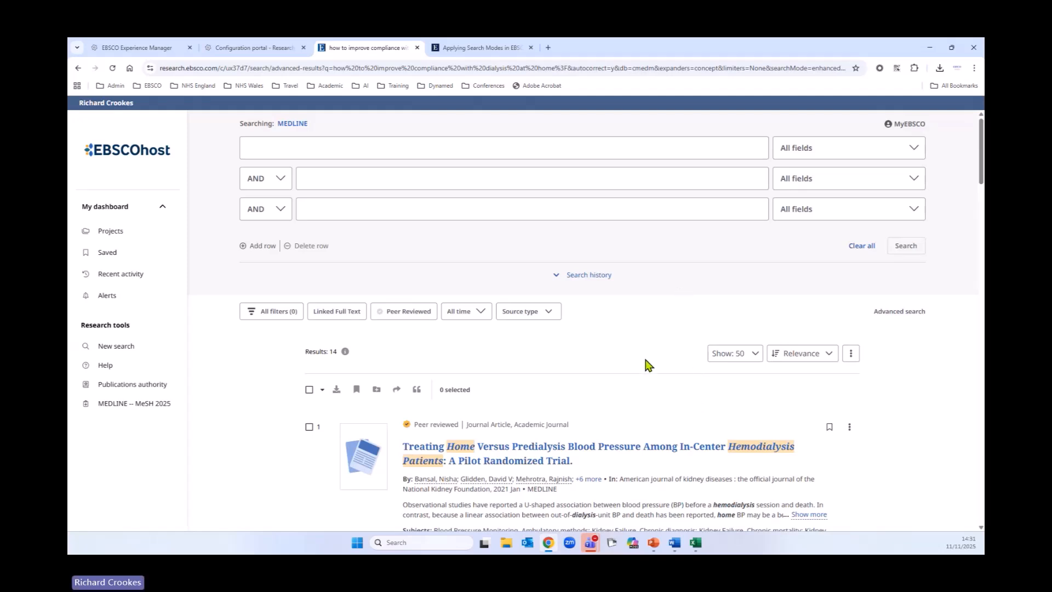
# Step: Expand the search history and scroll through the results list
pyautogui.click(558, 282)
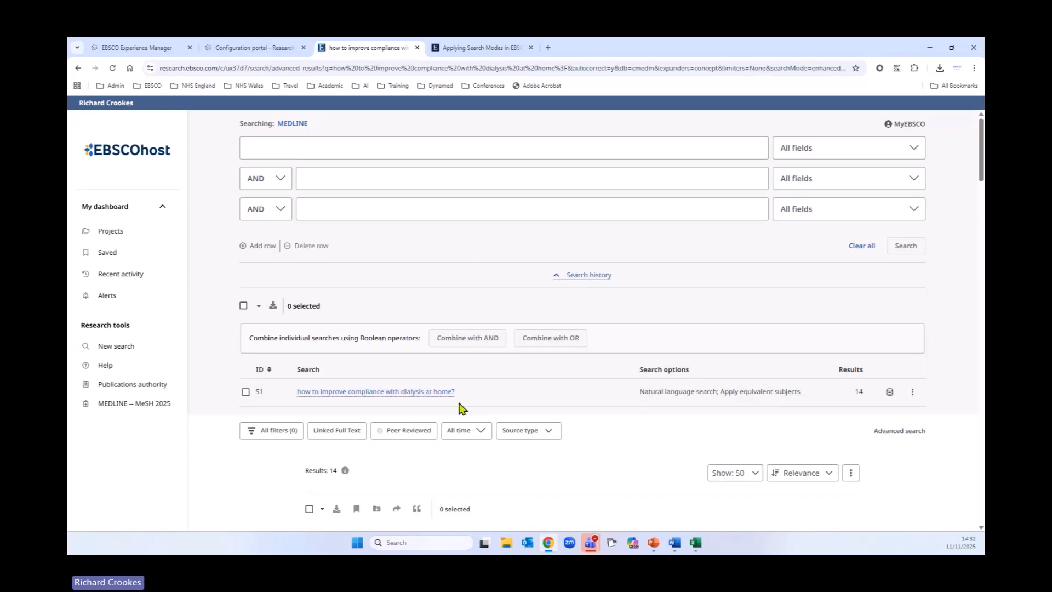
pyautogui.scroll(-5, 712, 384)
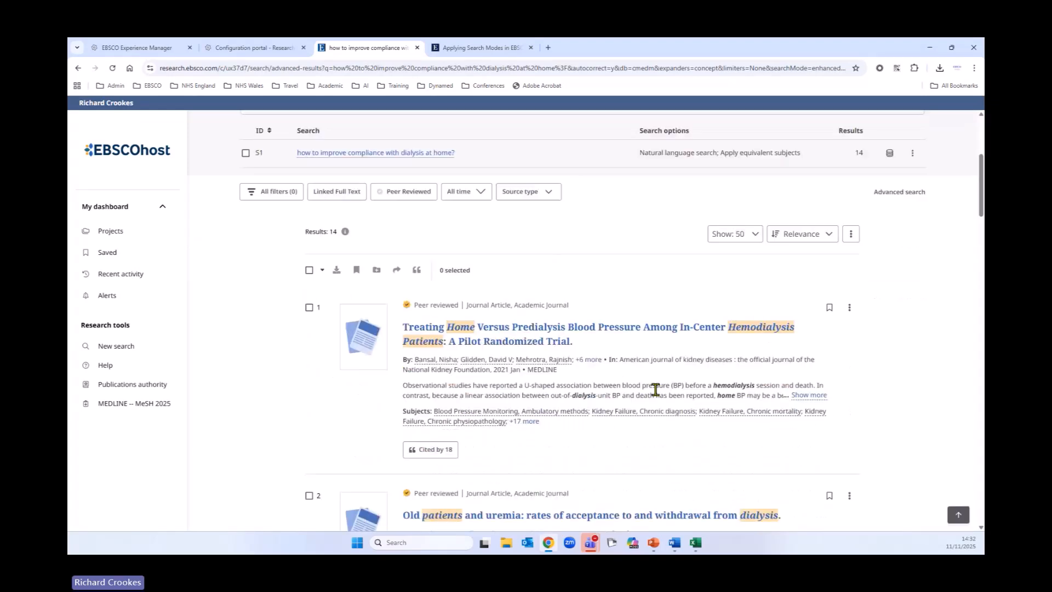
pyautogui.scroll(2, 690, 396)
pyautogui.scroll(4, 698, 396)
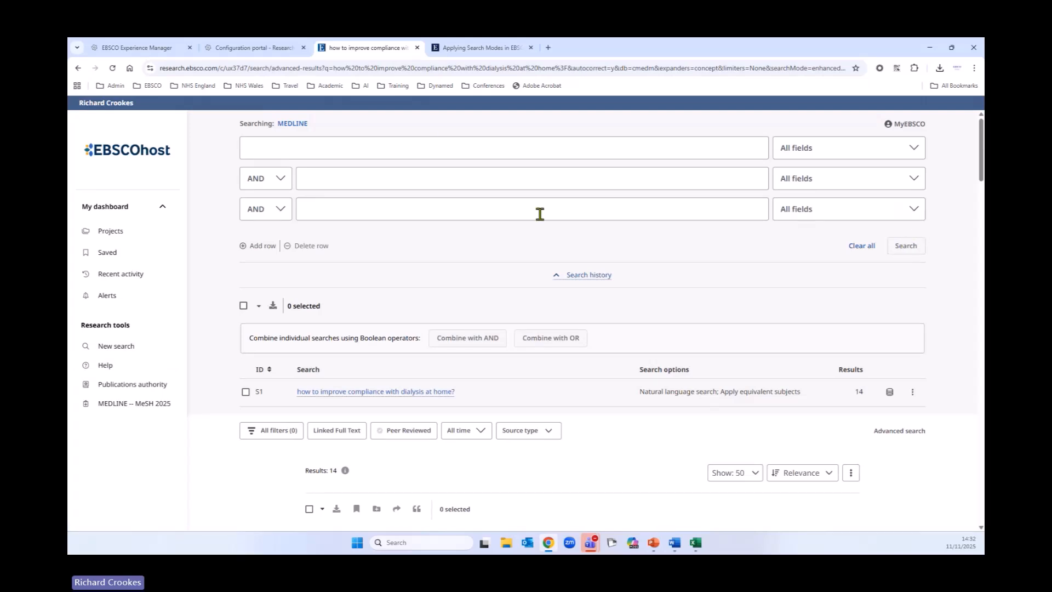
# Step: Start a new basic search with Natural language search switched on for 'how to improve compliance with dialysis at home?'
pyautogui.click(119, 352)
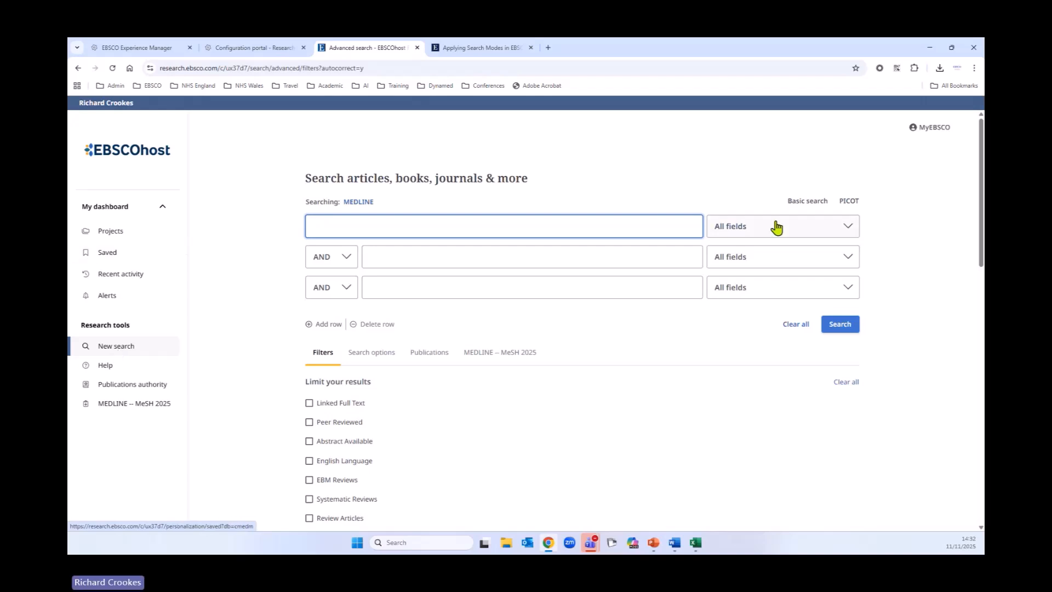
pyautogui.click(806, 200)
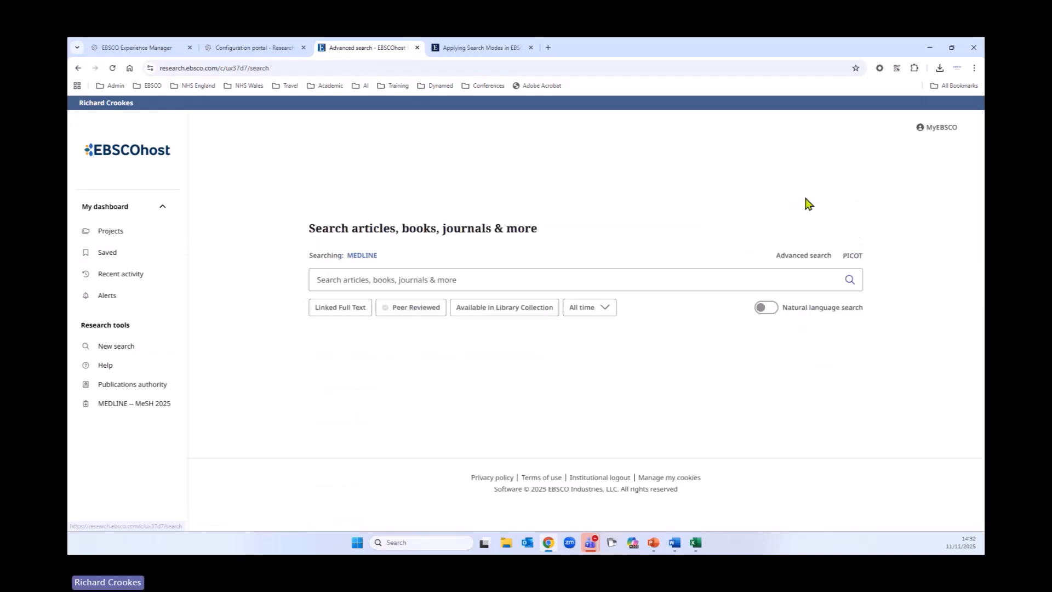
pyautogui.click(468, 279)
pyautogui.write('how')
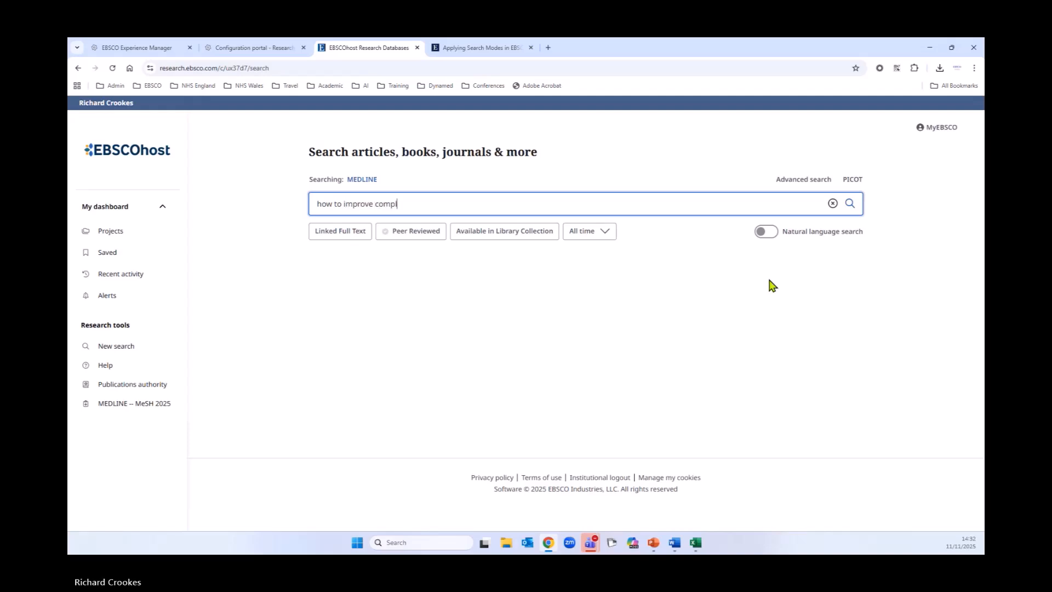
pyautogui.write('to improve compliance withg')
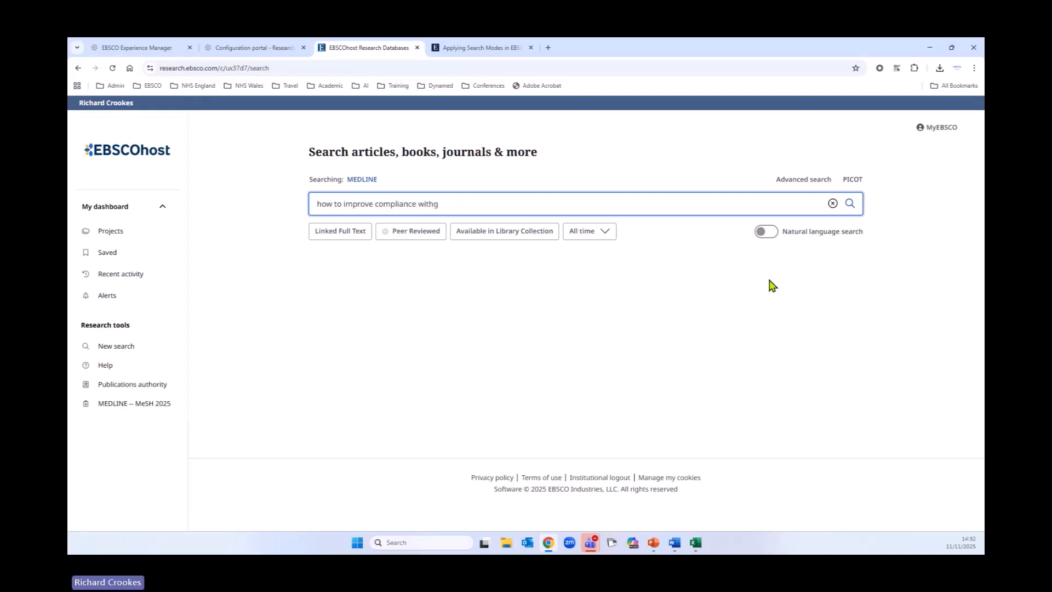
pyautogui.click(766, 231)
pyautogui.click(460, 278)
pyautogui.press('BackSpace')
pyautogui.write('home dia')
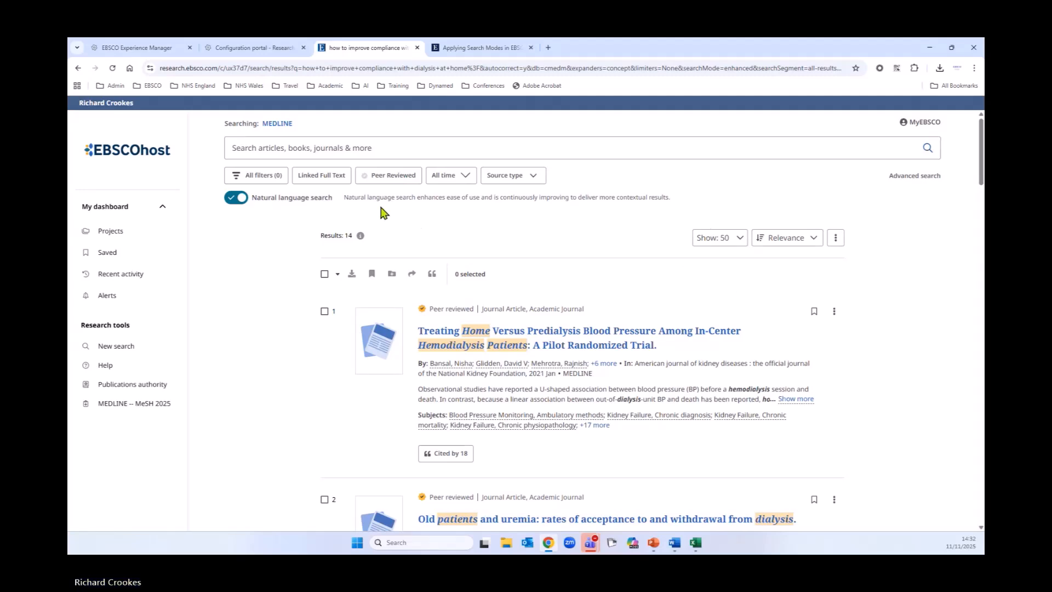
# Step: Highlight the natural language search note and scroll through the results
pyautogui.moveTo(347, 198); pyautogui.dragTo(673, 198)
pyautogui.click(700, 201)
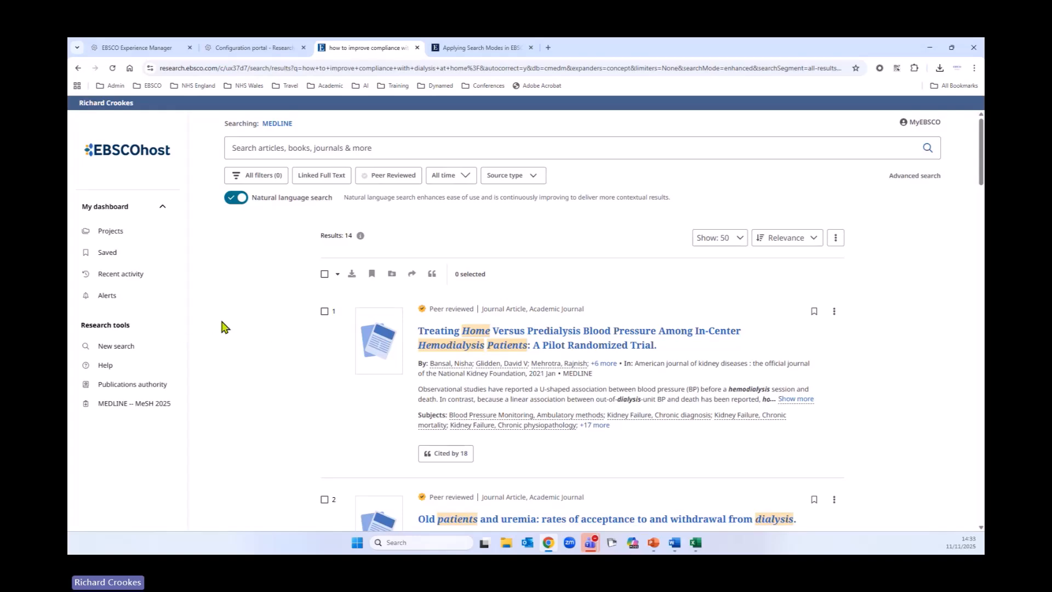
pyautogui.scroll(-1, 222, 326)
pyautogui.scroll(2, 254, 324)
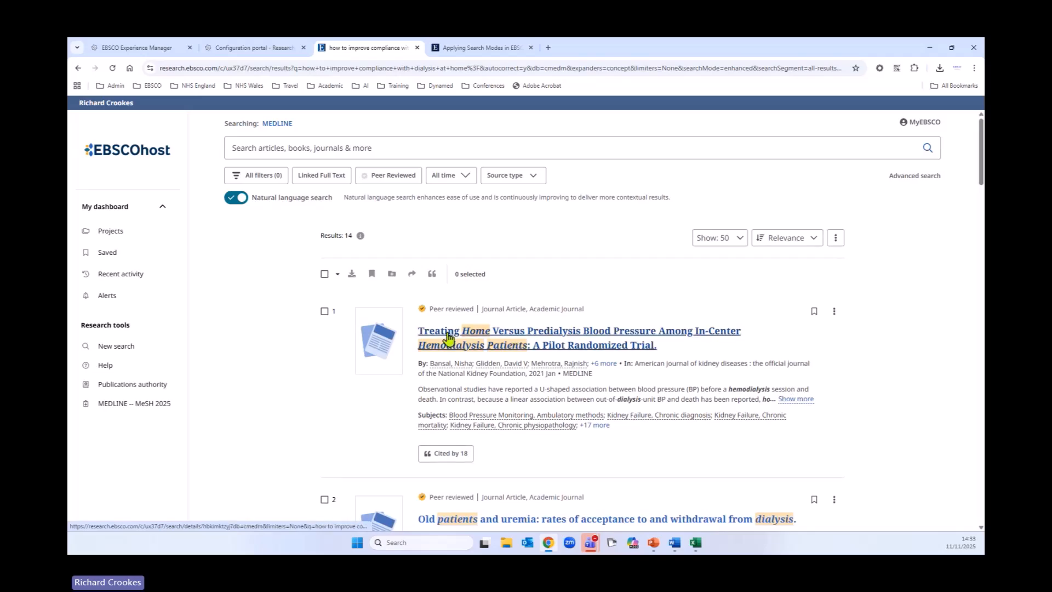
pyautogui.scroll(-4, 312, 399)
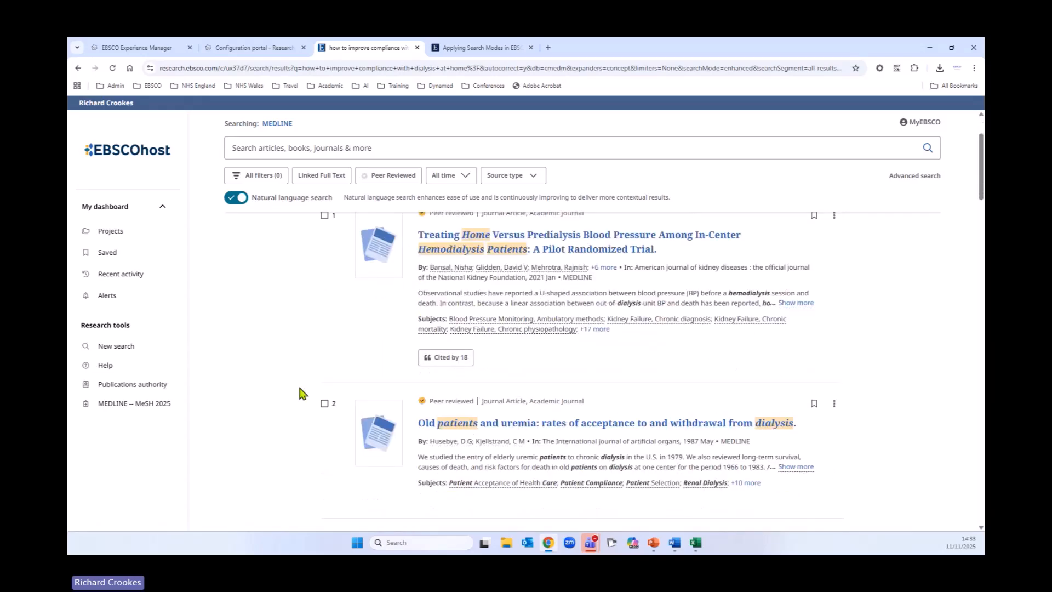
pyautogui.scroll(1, 301, 394)
pyautogui.scroll(-6, 299, 398)
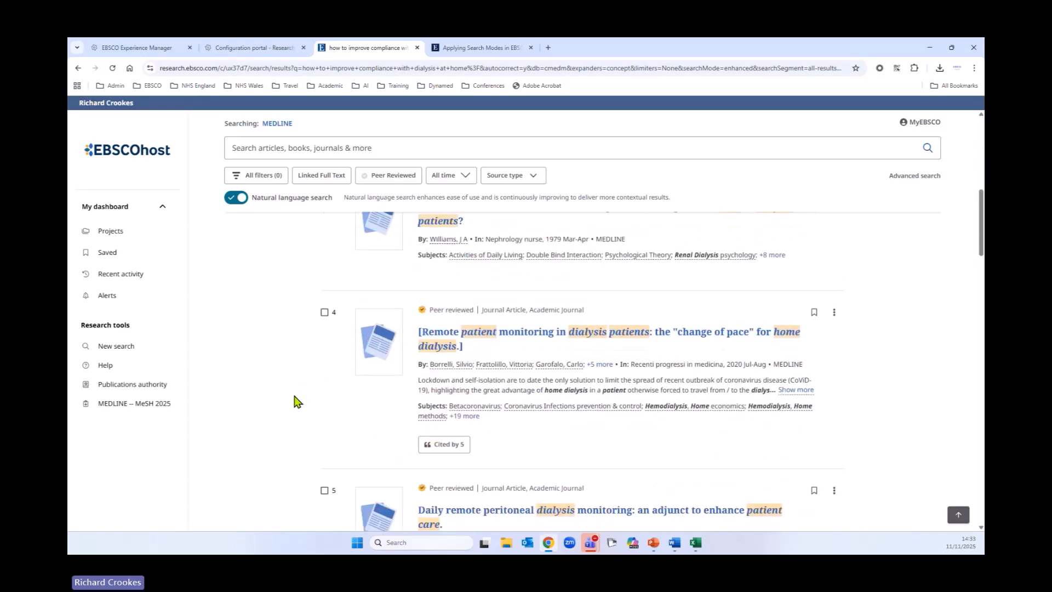
pyautogui.scroll(10, 295, 406)
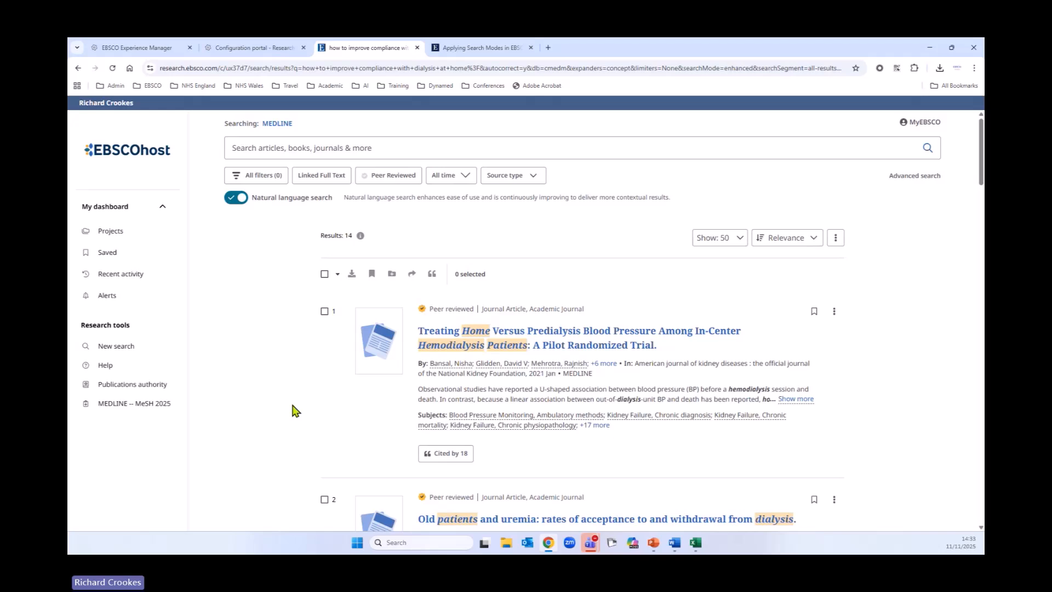
# Step: Sort the results by Date newest and scroll through the reordered list
pyautogui.click(785, 242)
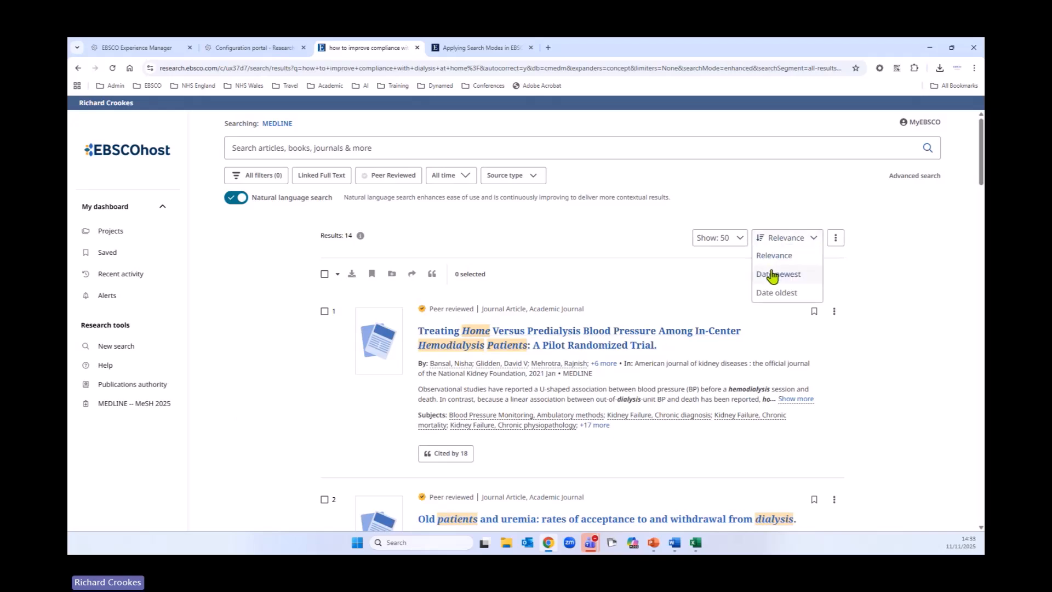
pyautogui.click(773, 275)
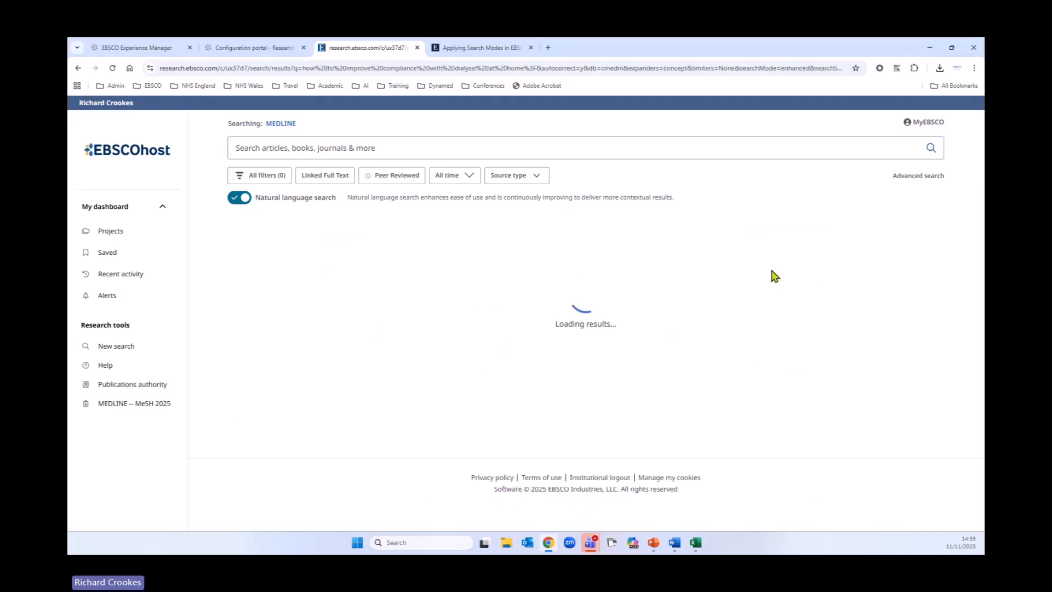
pyautogui.scroll(-3, 323, 362)
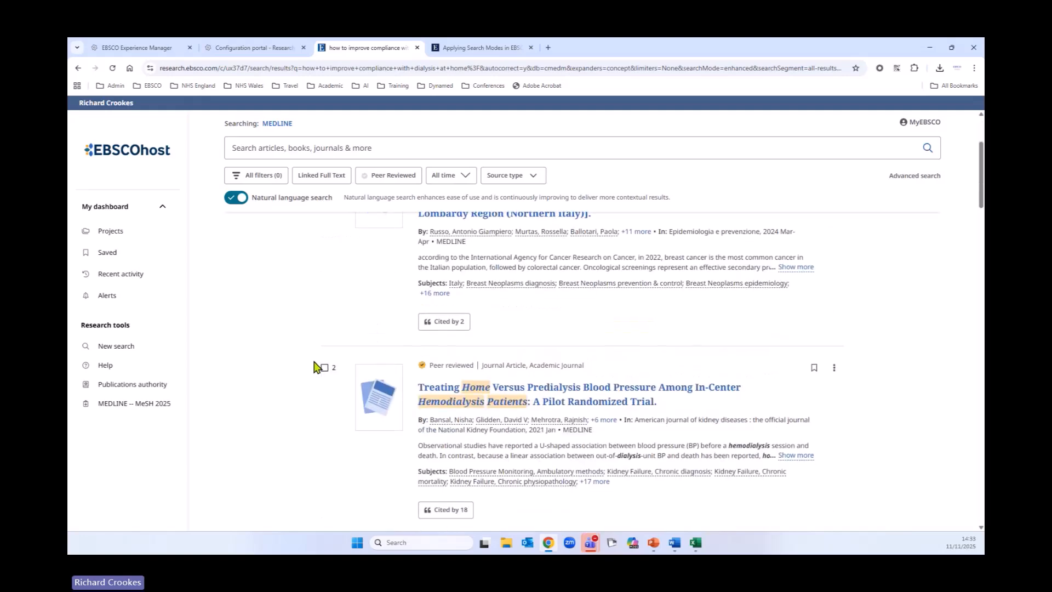
pyautogui.scroll(-1, 312, 366)
pyautogui.scroll(-3, 291, 371)
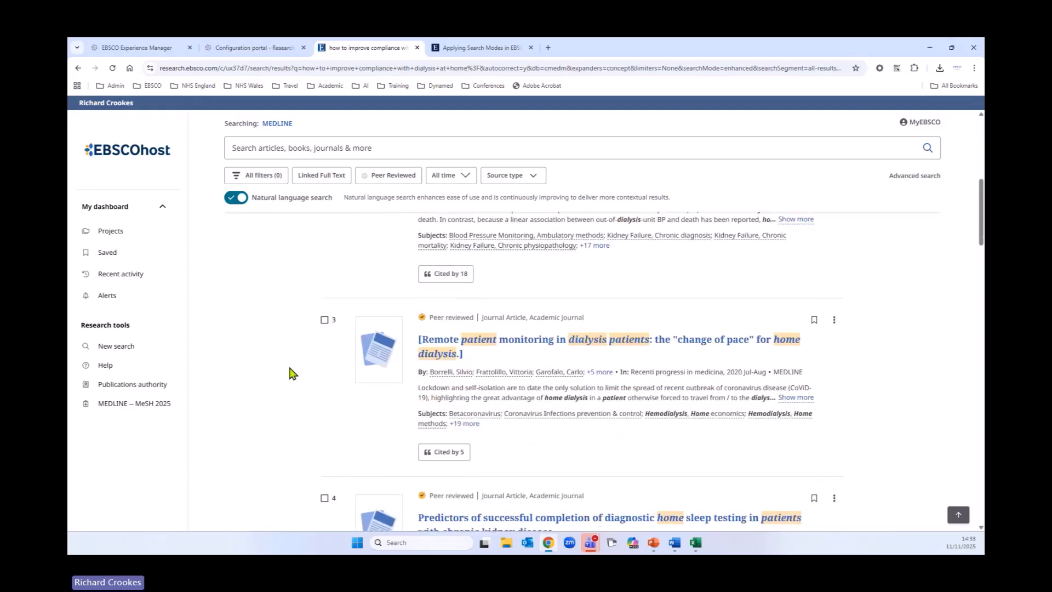
pyautogui.scroll(7, 293, 373)
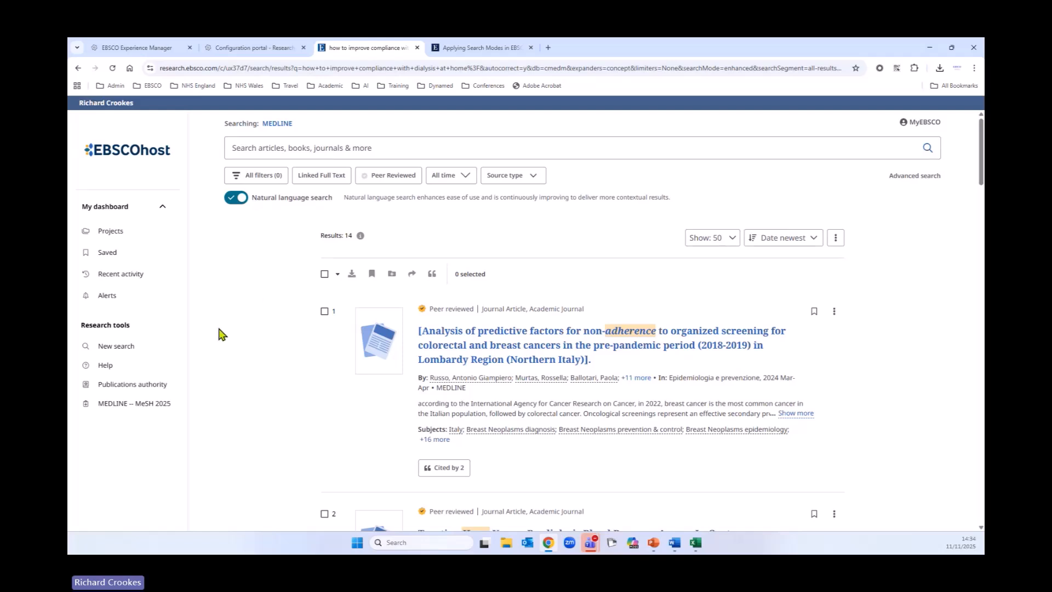
# Step: Start a new advanced search and look up flu vaccine in the MEDLINE – MeSH 2025 thesaurus
pyautogui.click(122, 347)
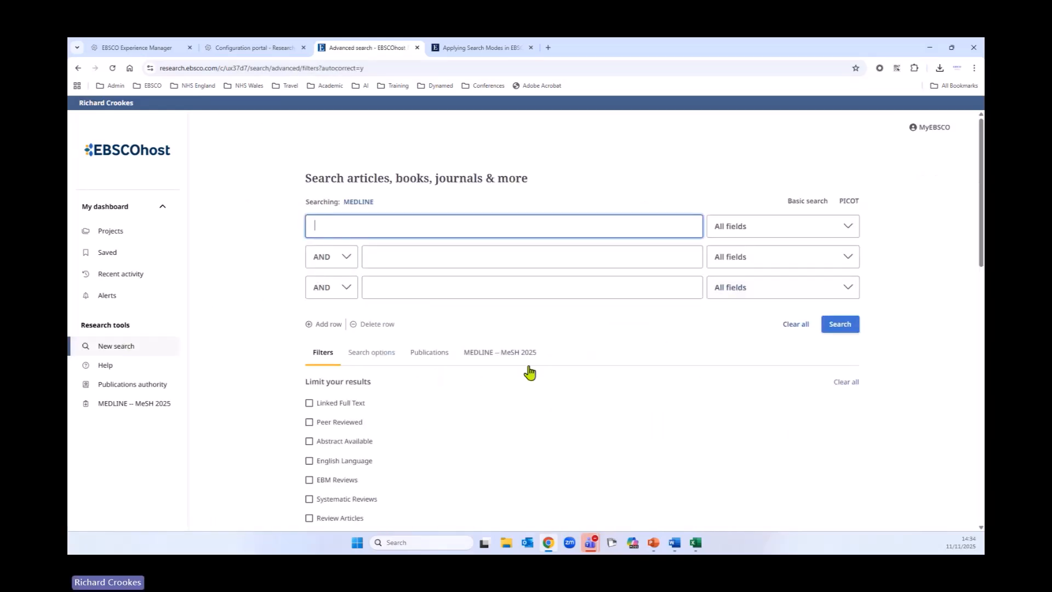
pyautogui.scroll(-1, 651, 274)
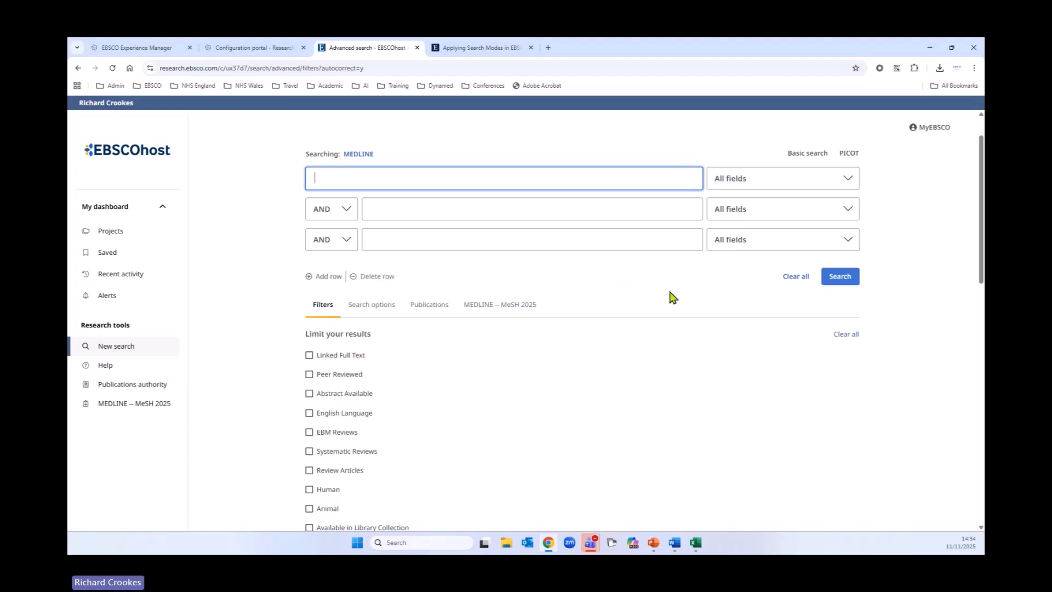
pyautogui.click(482, 307)
pyautogui.click(468, 356)
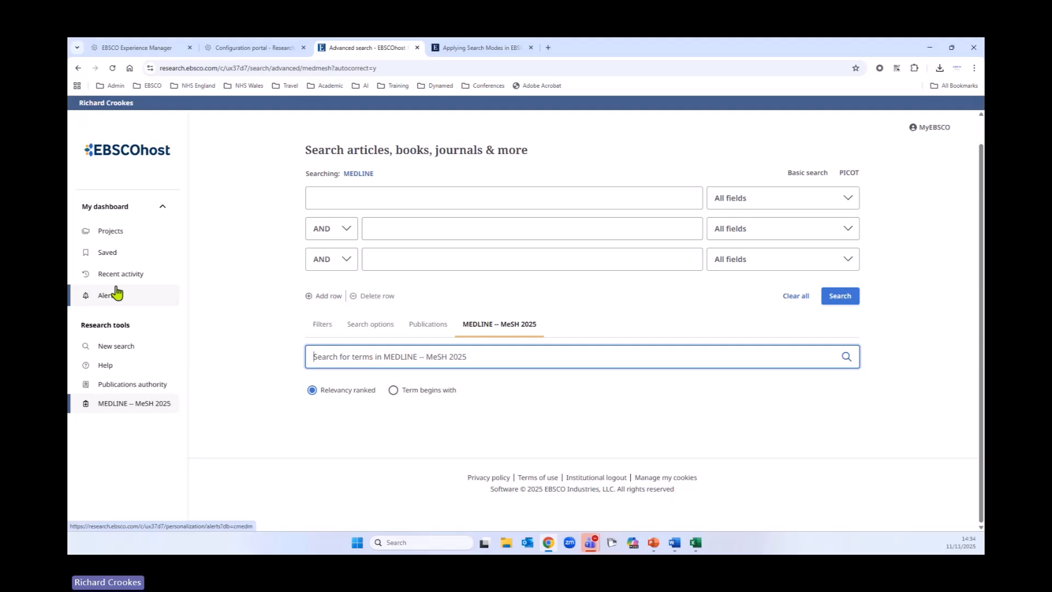
pyautogui.write('flu vaccine')
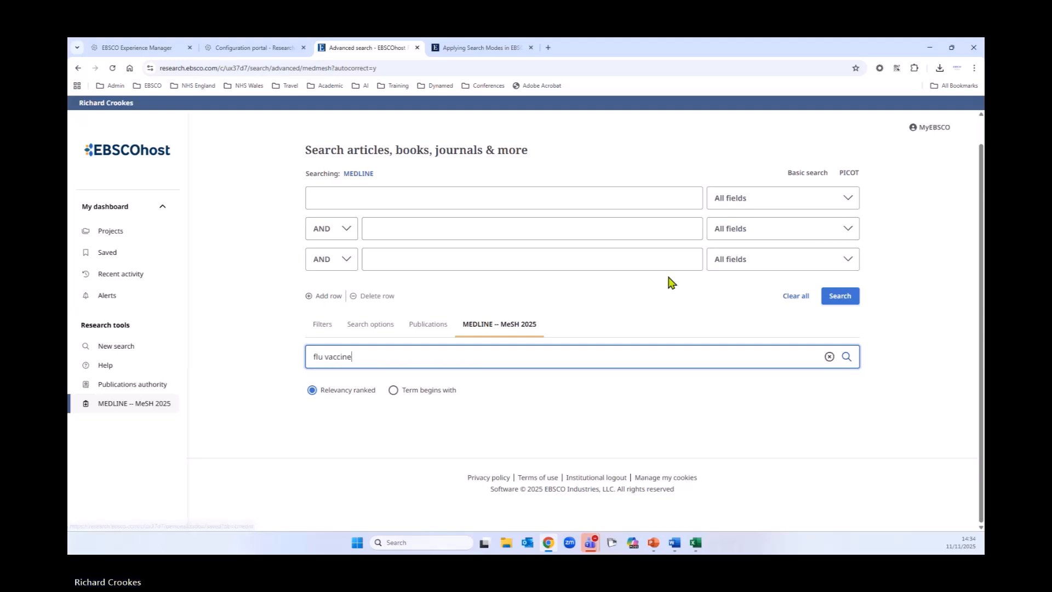
pyautogui.click(848, 357)
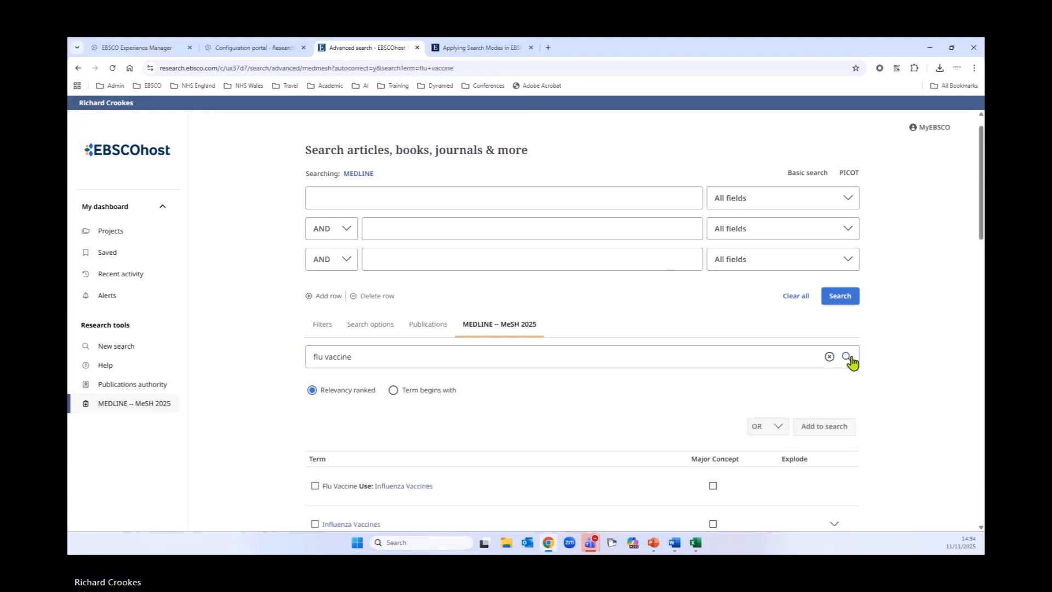
# Step: Open the Influenza Vaccines heading from the list of matching terms
pyautogui.scroll(-2, 696, 348)
pyautogui.scroll(-2, 695, 353)
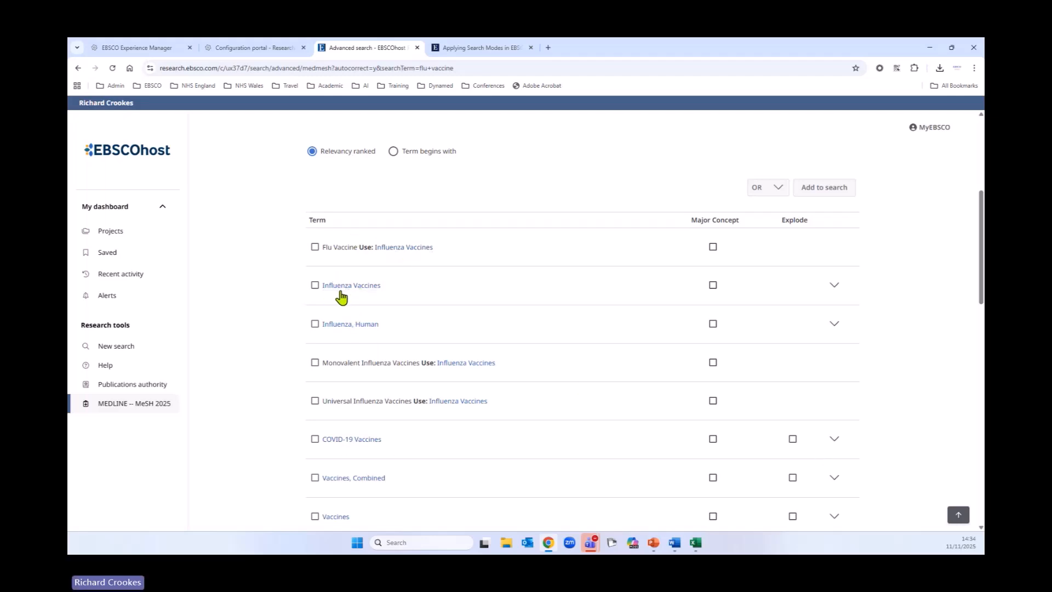
pyautogui.click(403, 250)
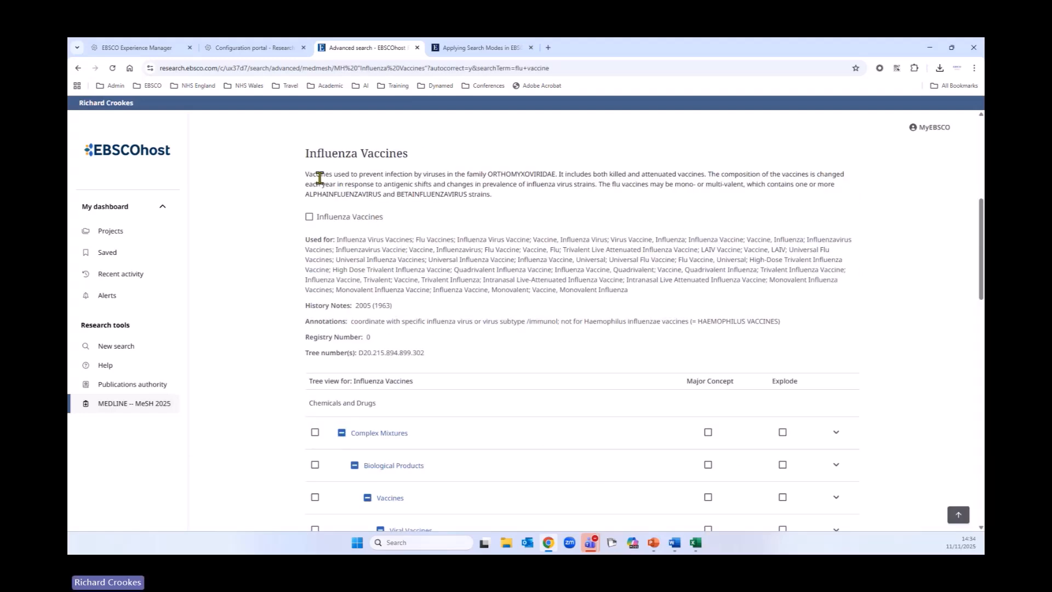
# Step: Highlight the Influenza Vaccines scope note and Used for entry terms, then scroll through its tree view
pyautogui.moveTo(306, 176); pyautogui.dragTo(515, 198)
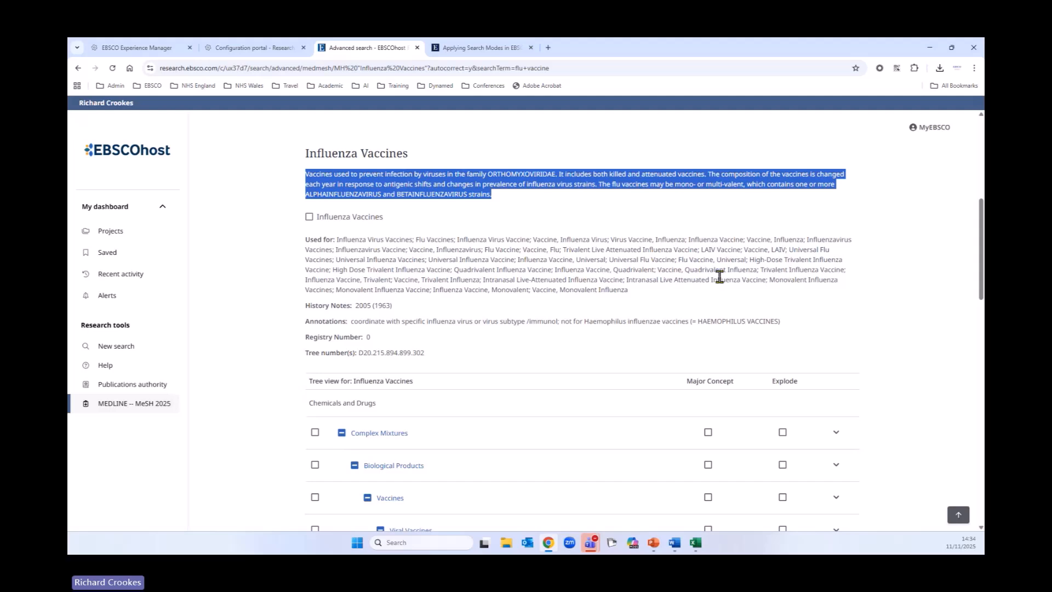
pyautogui.moveTo(335, 239); pyautogui.dragTo(305, 240)
pyautogui.scroll(1, 378, 251)
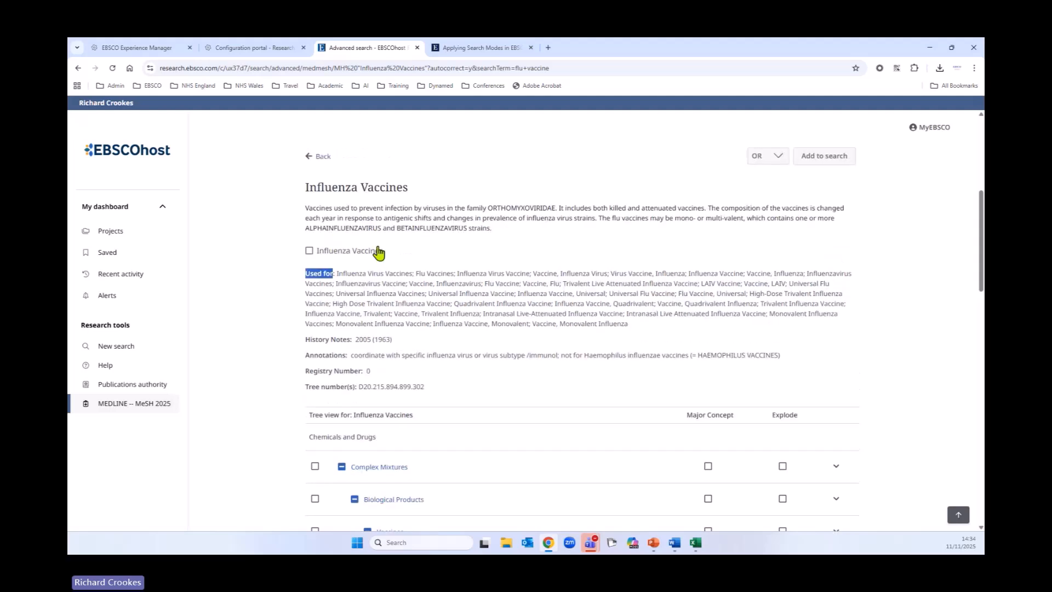
pyautogui.moveTo(336, 274); pyautogui.dragTo(623, 340)
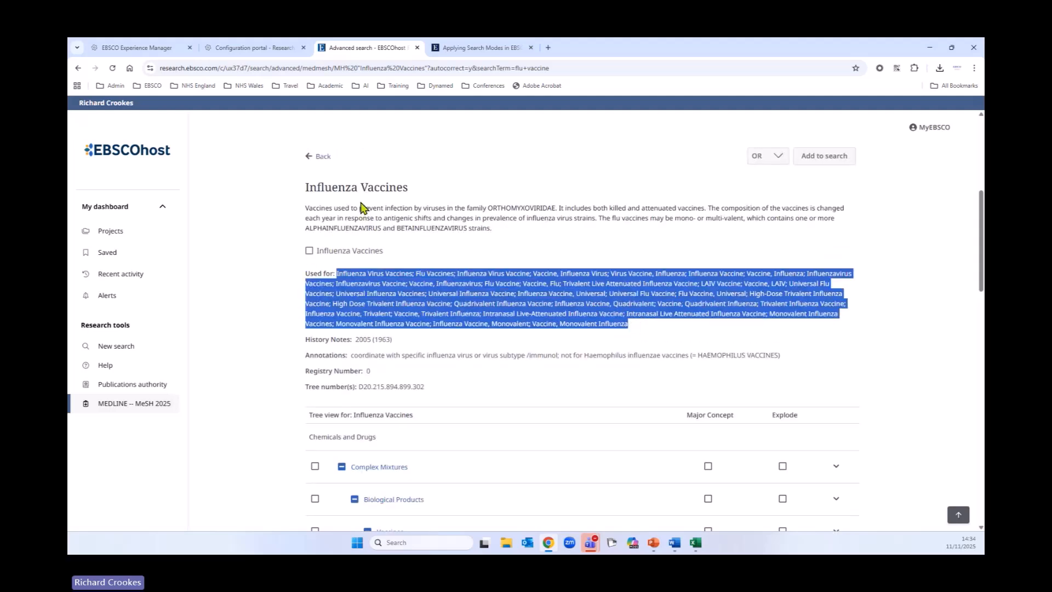
pyautogui.scroll(-2, 251, 308)
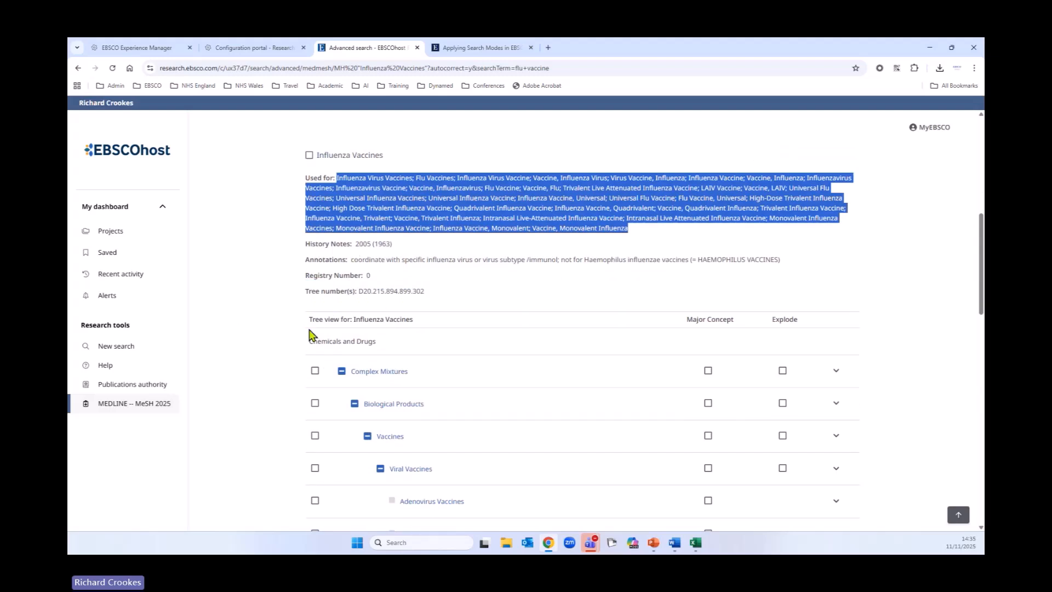
pyautogui.scroll(-3, 290, 341)
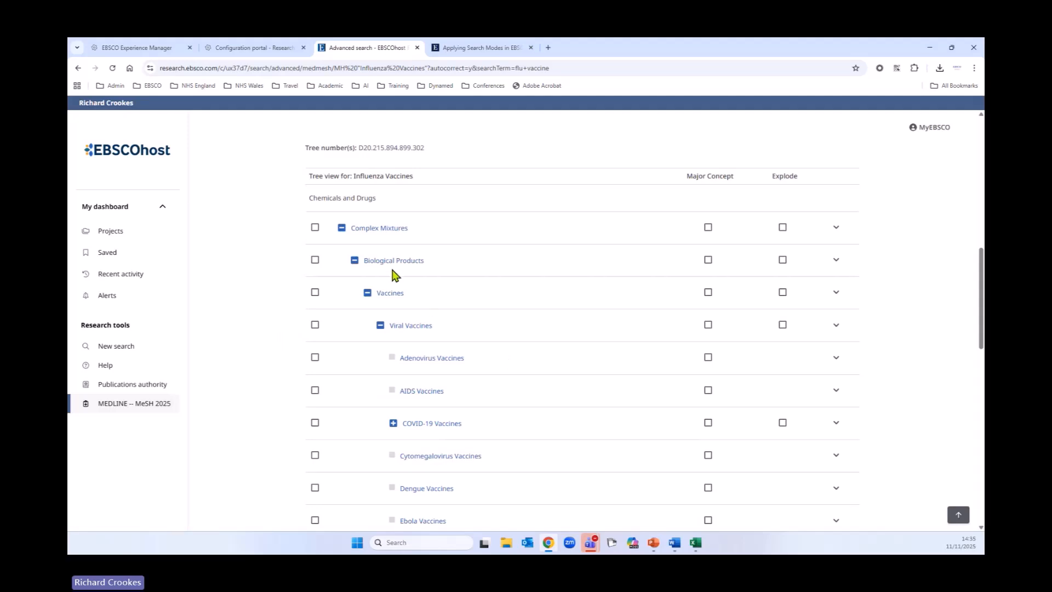
pyautogui.scroll(-2, 255, 359)
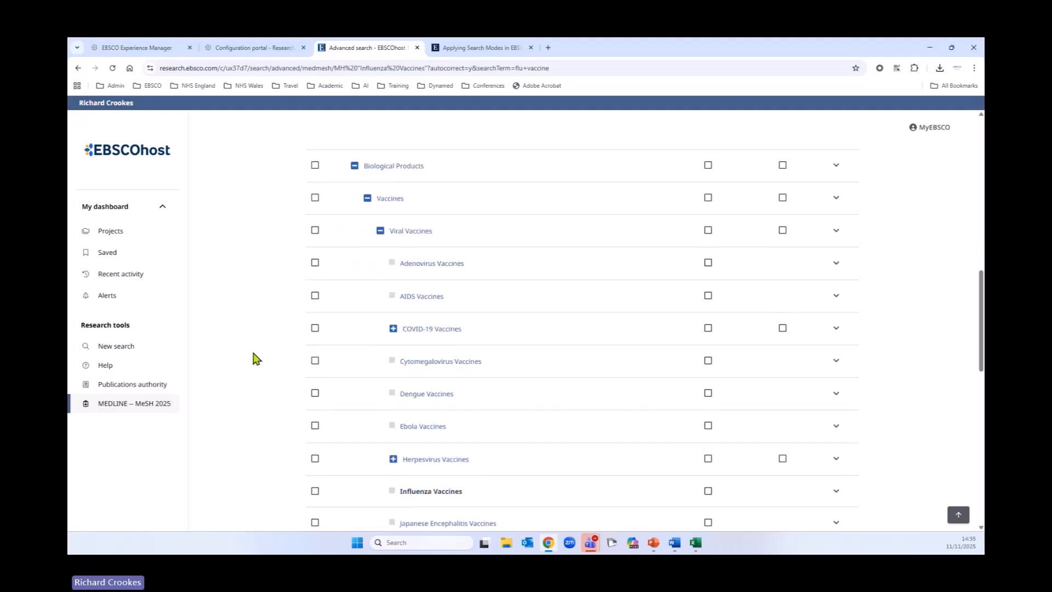
pyautogui.scroll(-4, 255, 359)
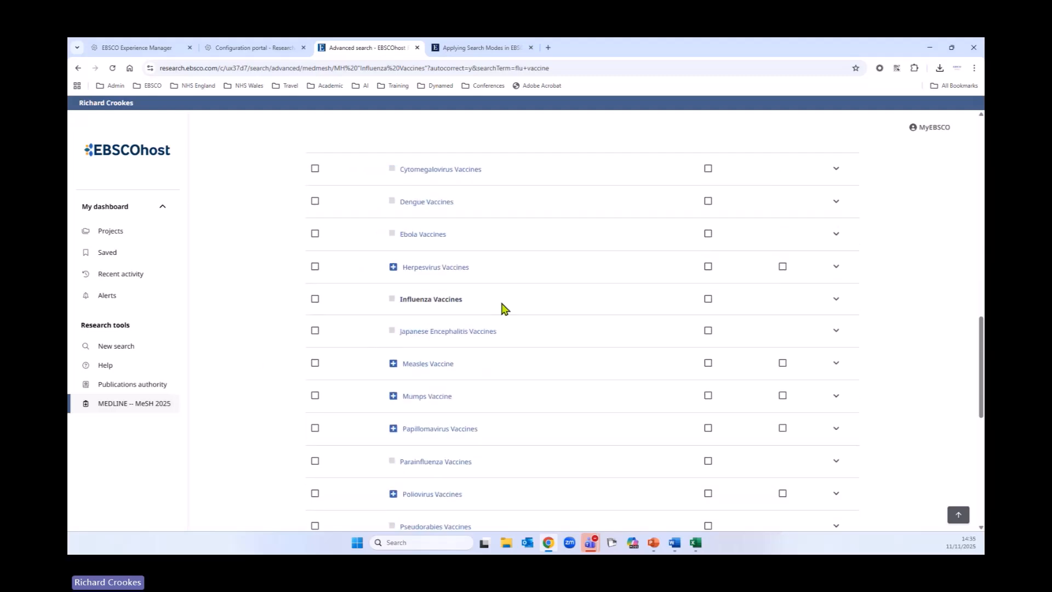
# Step: Select Influenza Vaccines in the tree view and open the scope note of the Adverse Effects/AE subheading
pyautogui.click(315, 300)
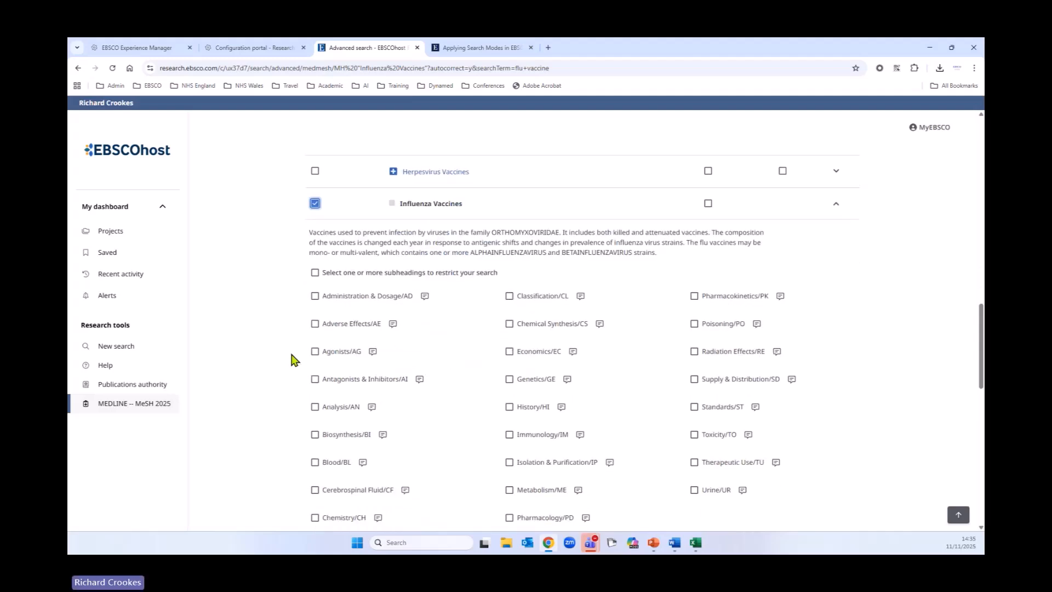
pyautogui.click(316, 324)
pyautogui.click(393, 326)
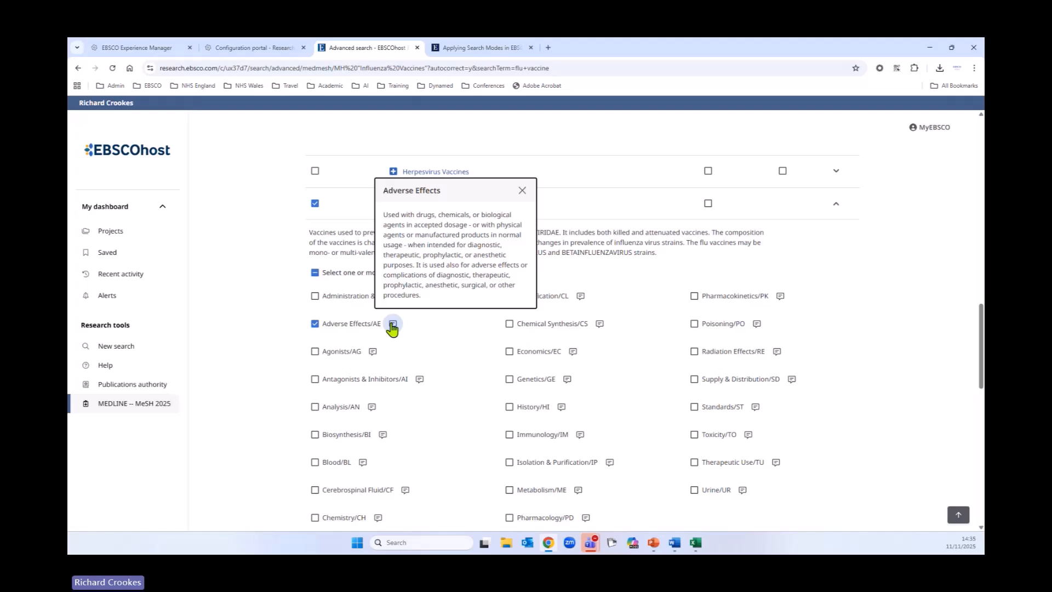
pyautogui.click(521, 191)
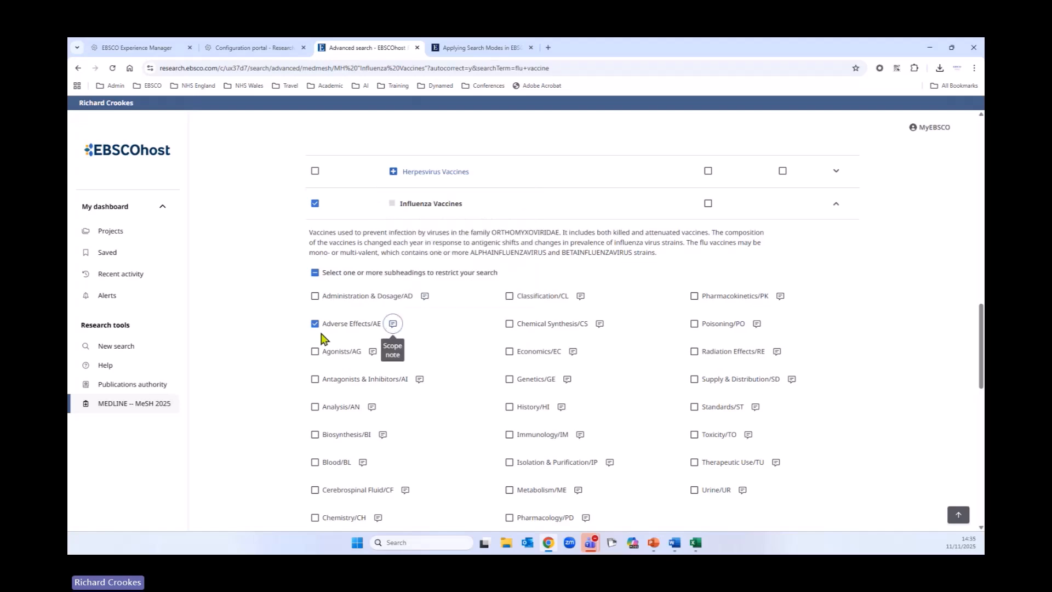
pyautogui.click(315, 325)
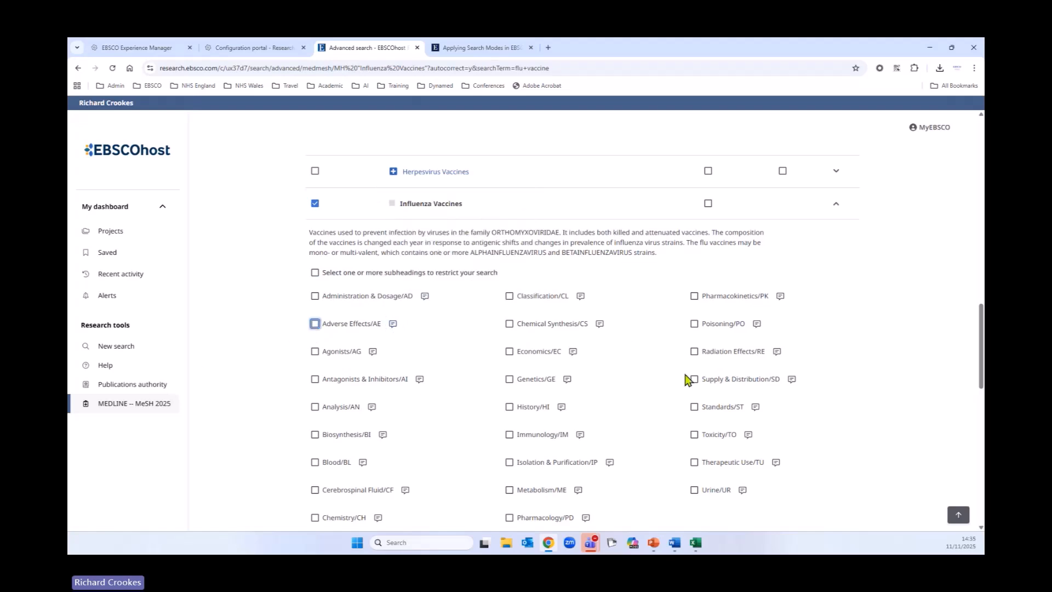
# Step: Collapse the subheading list under Influenza Vaccines and scroll back up to the search form
pyautogui.scroll(-1, 586, 380)
pyautogui.scroll(-2, 582, 384)
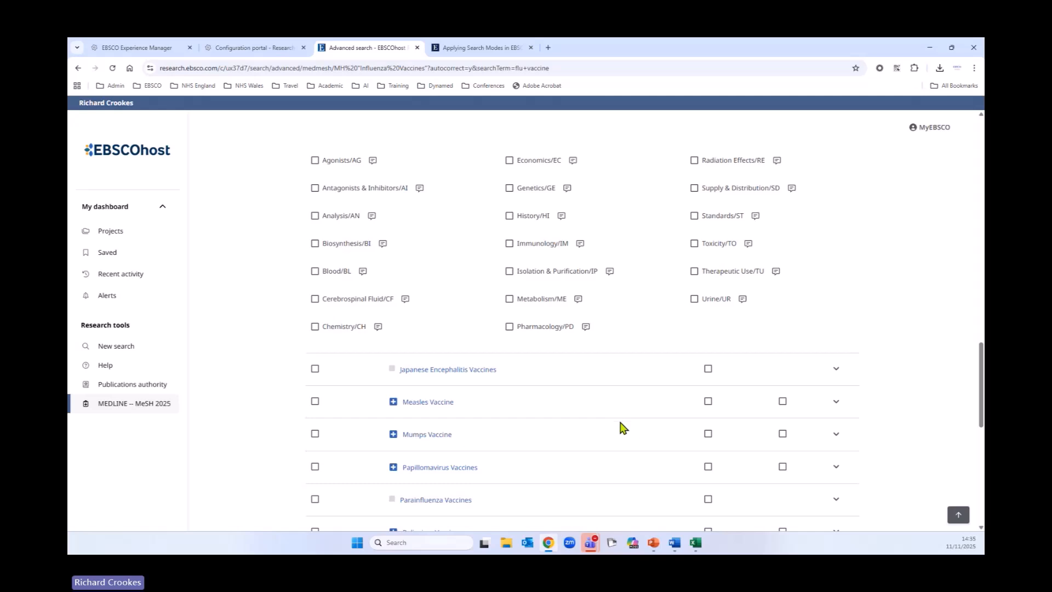
pyautogui.scroll(4, 621, 427)
pyautogui.scroll(3, 621, 427)
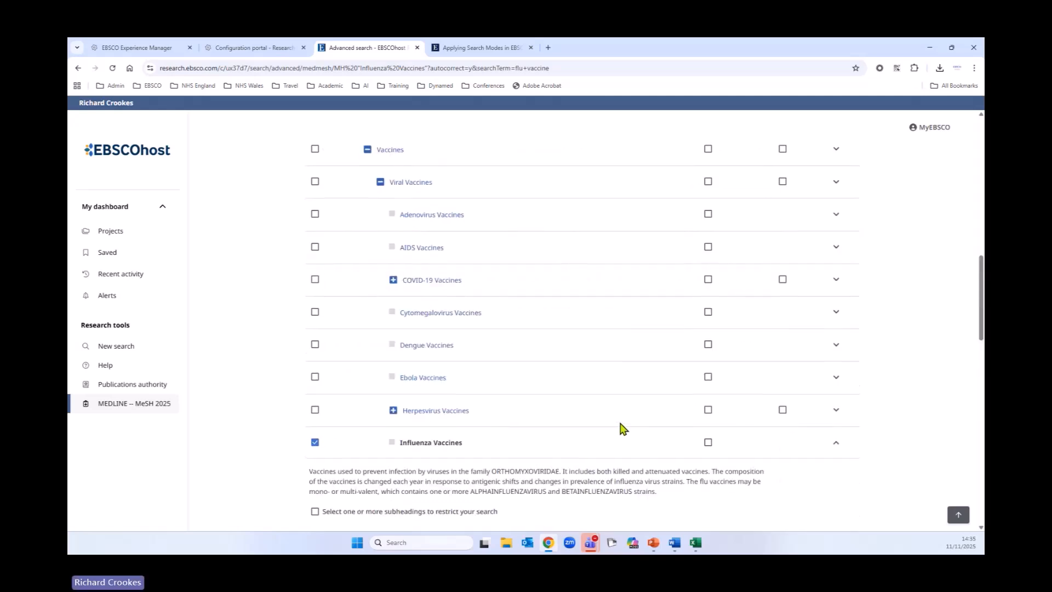
pyautogui.click(836, 443)
pyautogui.scroll(5, 579, 461)
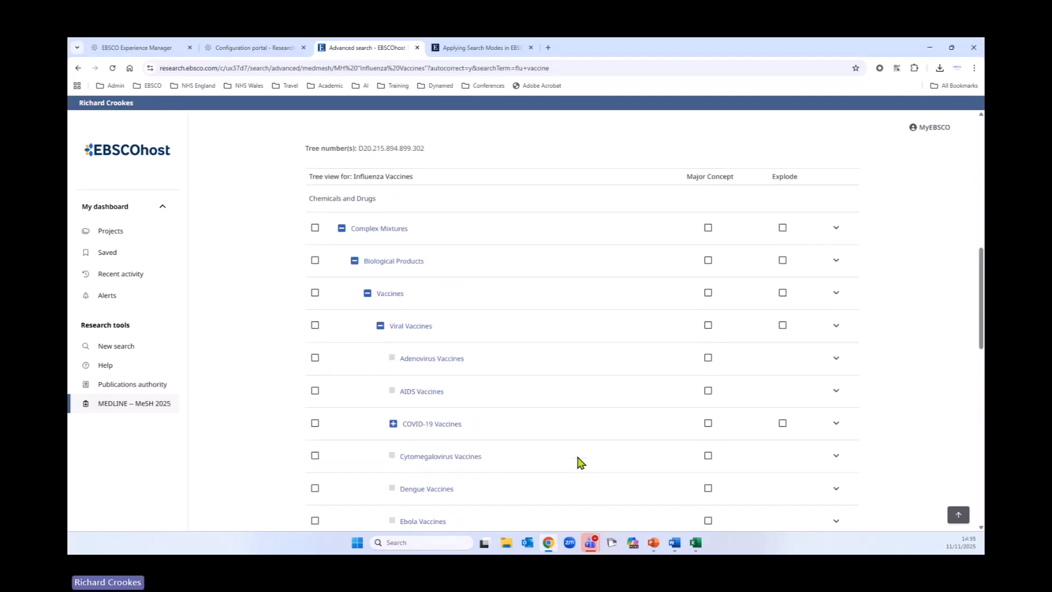
pyautogui.scroll(3, 581, 463)
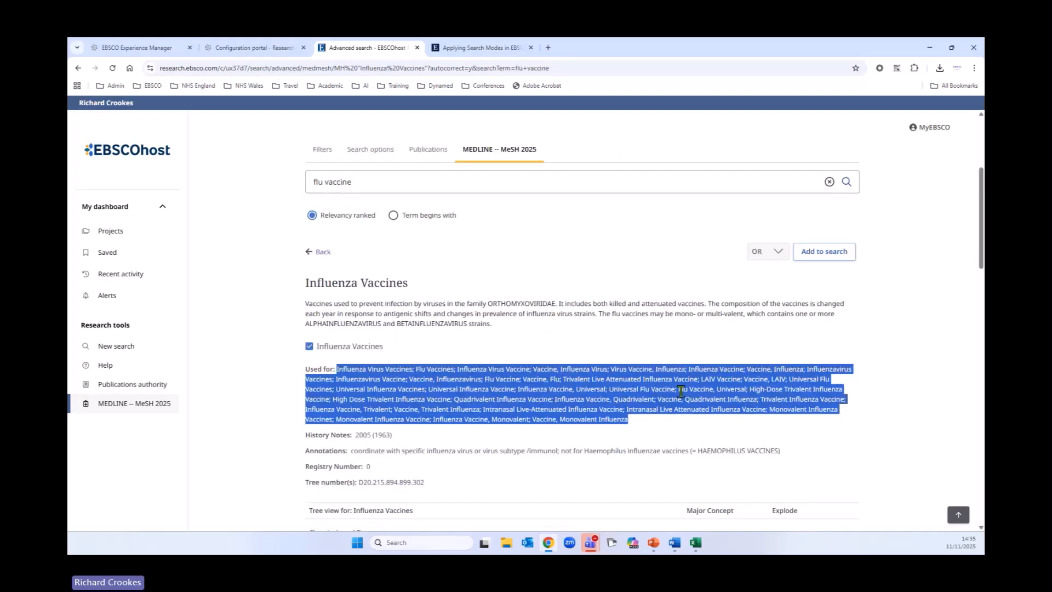
pyautogui.scroll(3, 681, 391)
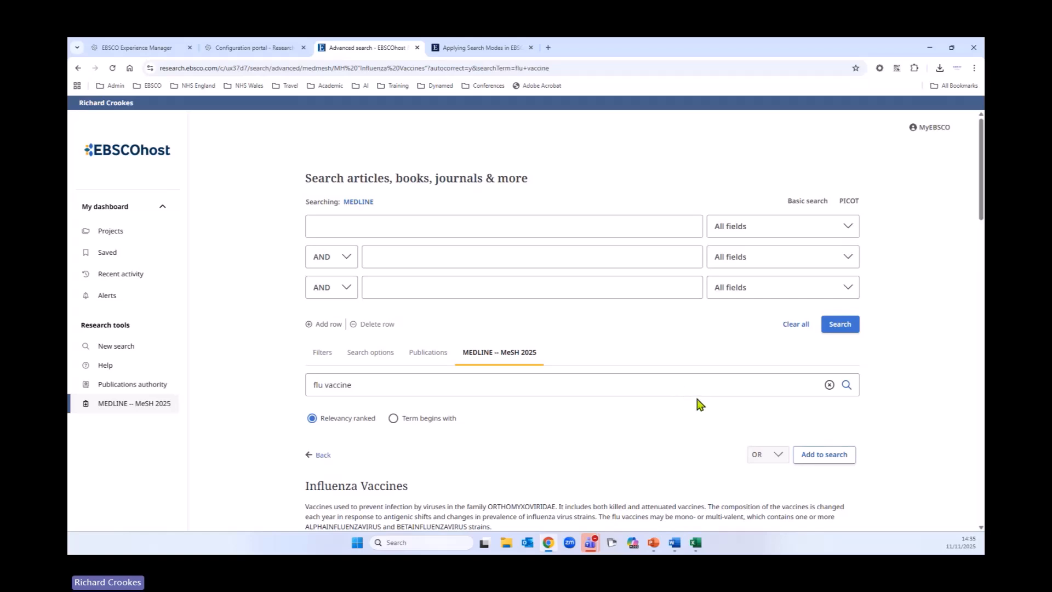
pyautogui.scroll(-1, 699, 404)
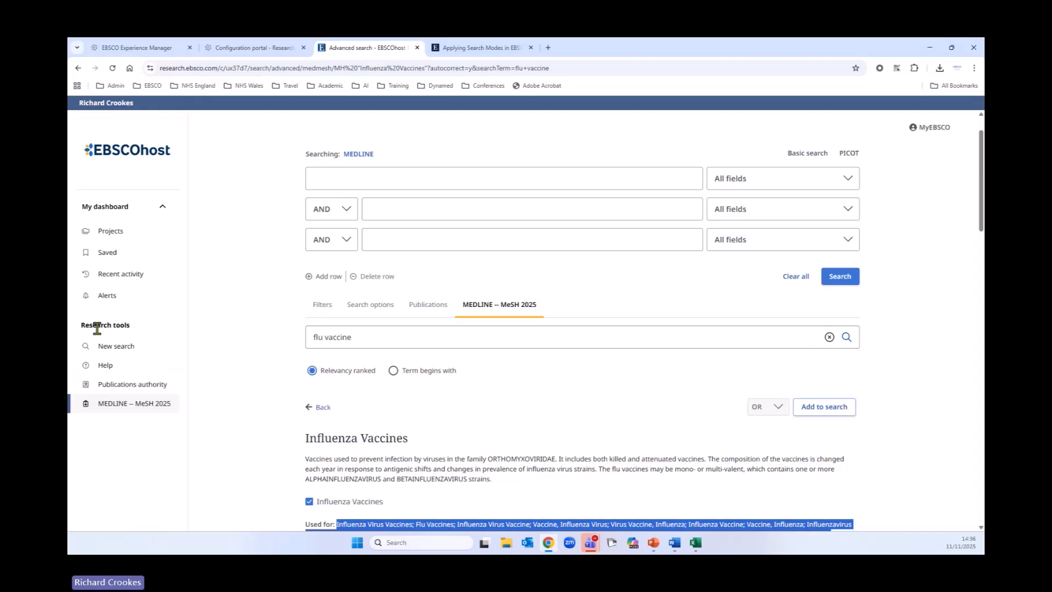
# Step: Start a new advanced search with GORD OR GERD OR gastroesophageal reflux in the first row
pyautogui.click(117, 347)
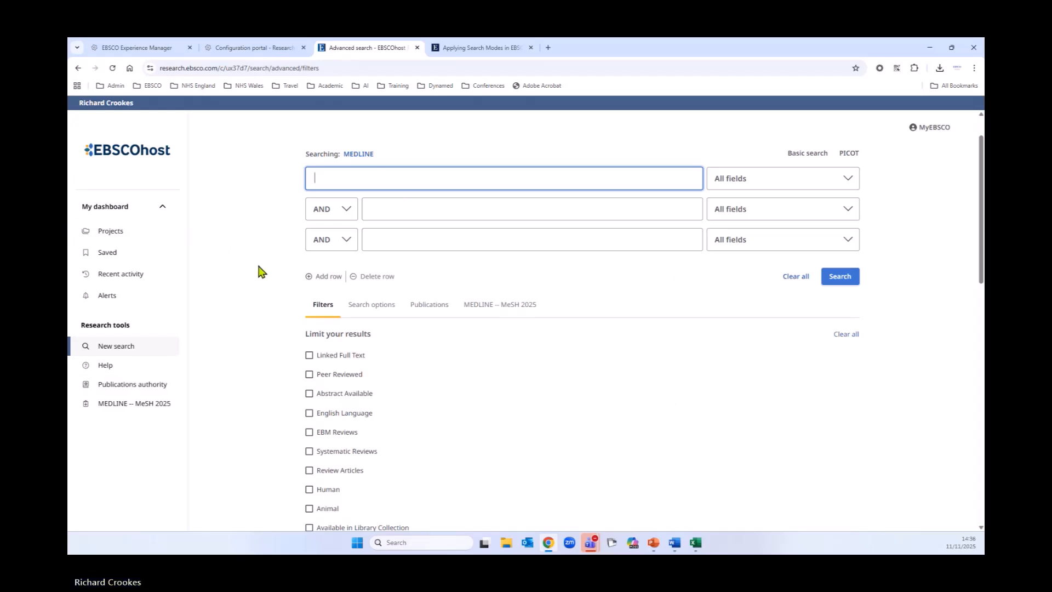
pyautogui.write('GORD or')
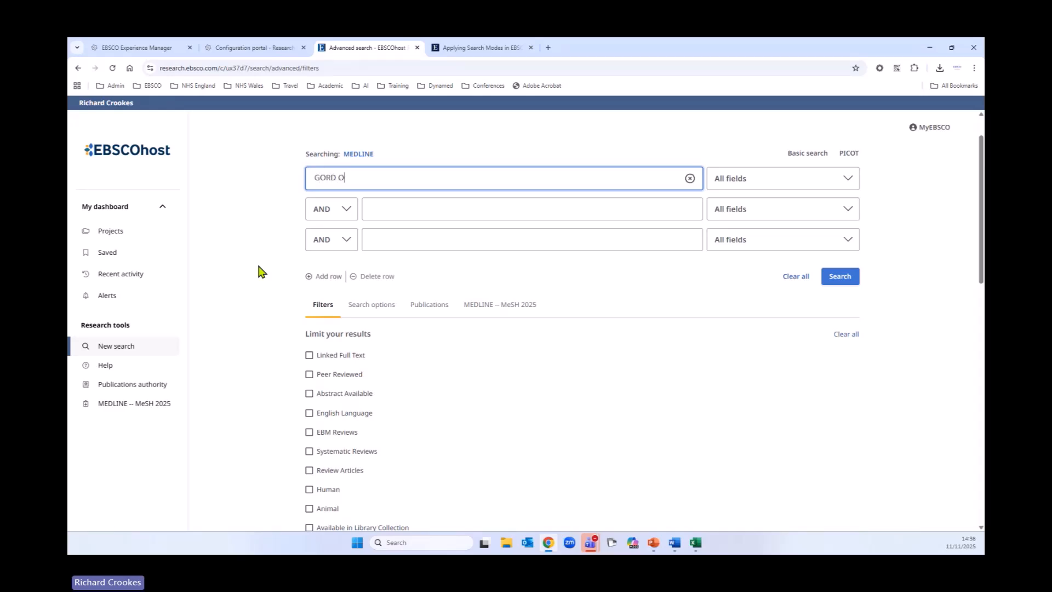
pyautogui.write('R GERD OR gastroeso')
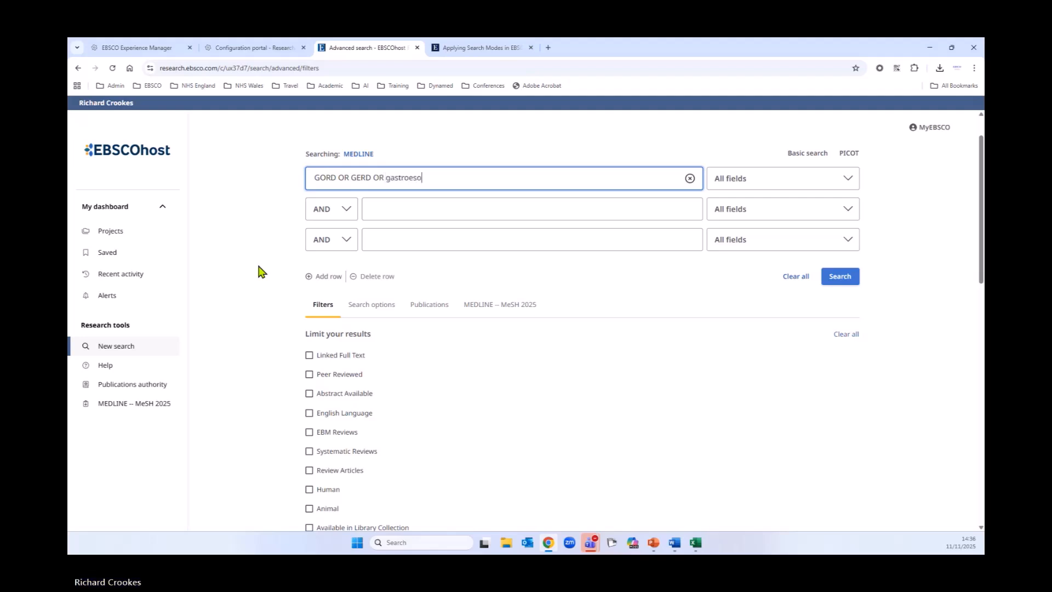
pyautogui.write('phageal re')
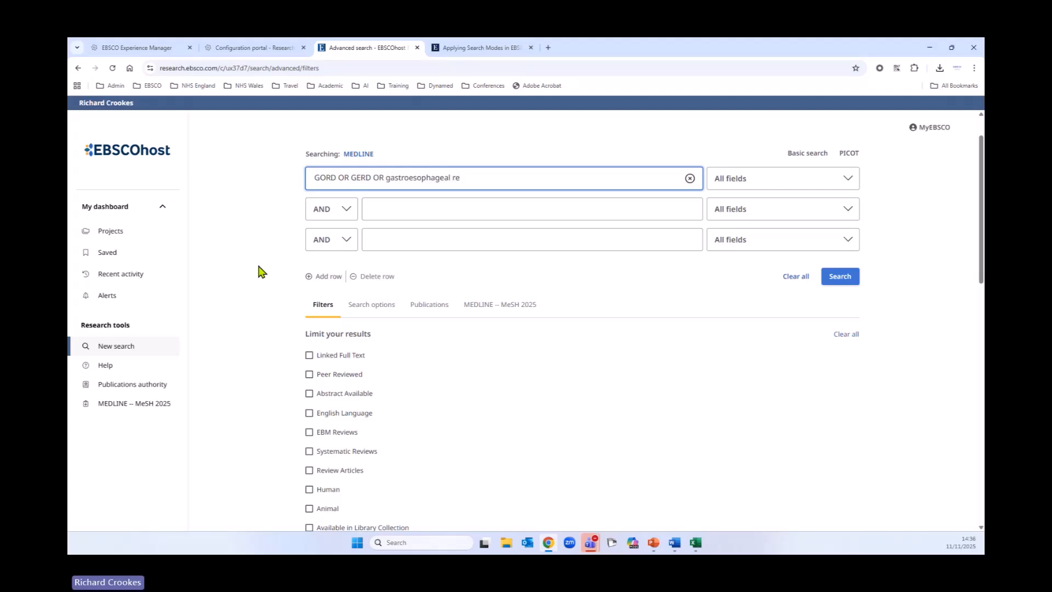
pyautogui.write('luxflux')
# Step: Enter PPI OR "proton pump inhibitors" in the second search row
pyautogui.click(390, 214)
pyautogui.write('PPI')
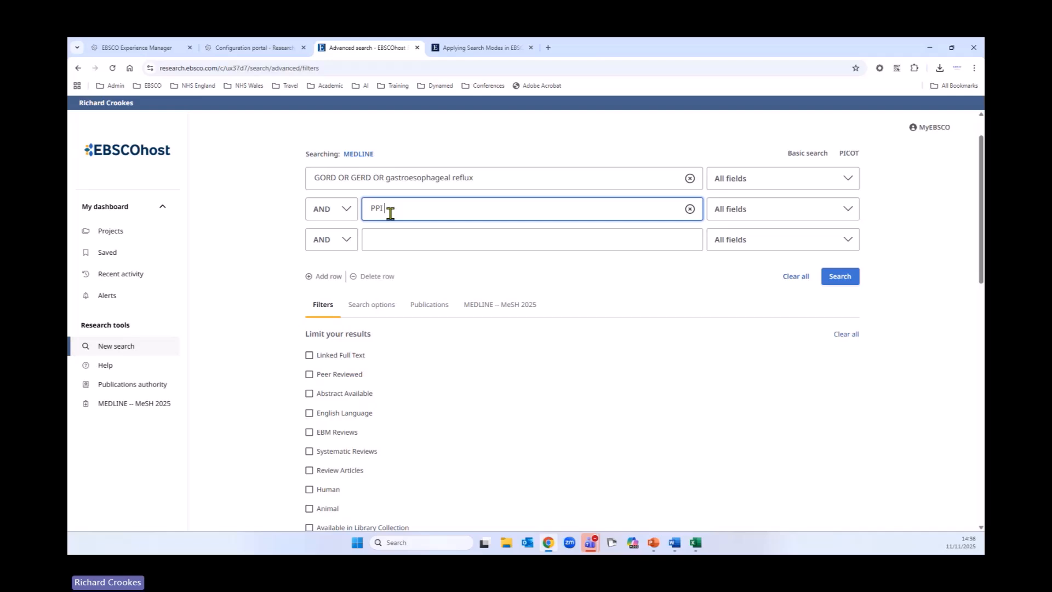
pyautogui.write(' OR "proton pro')
pyautogui.press('BackSpace')
pyautogui.write('ump inhi')
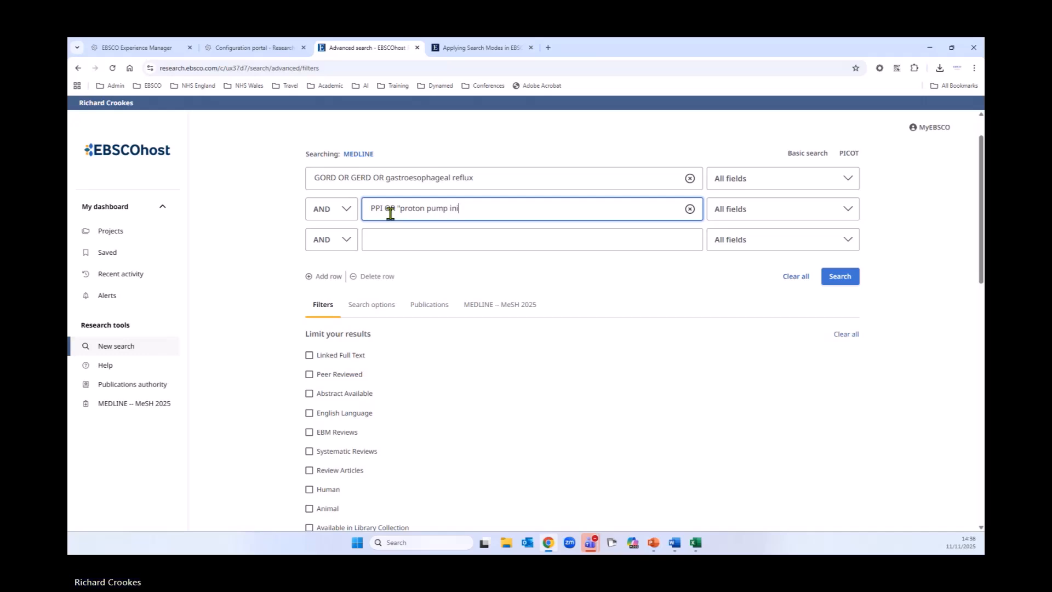
pyautogui.write('bitors')
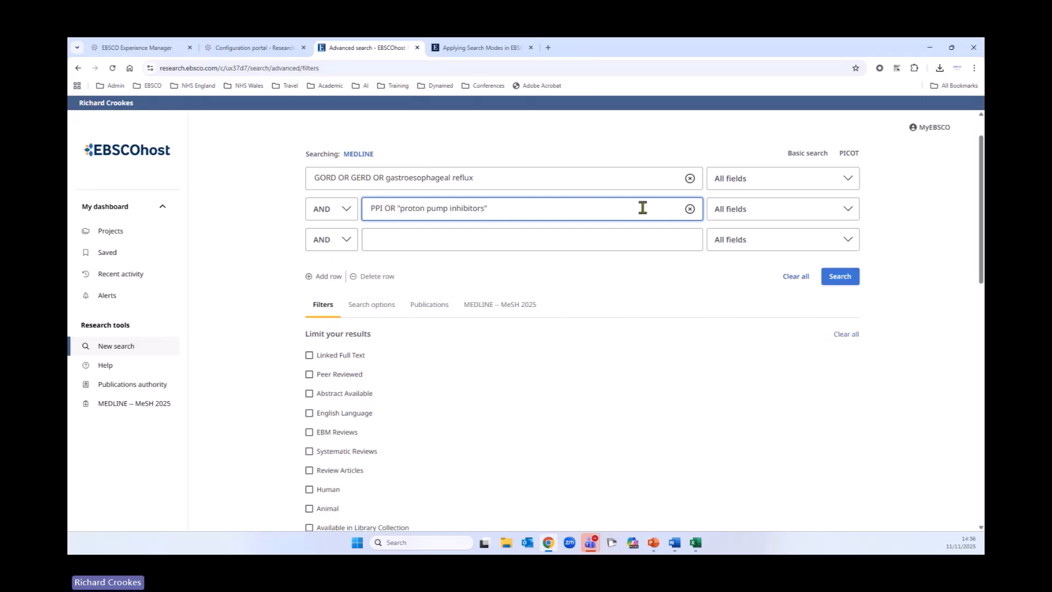
# Step: Browse the searchable field options available for the first and second search rows
pyautogui.click(751, 183)
pyautogui.scroll(-1, 771, 258)
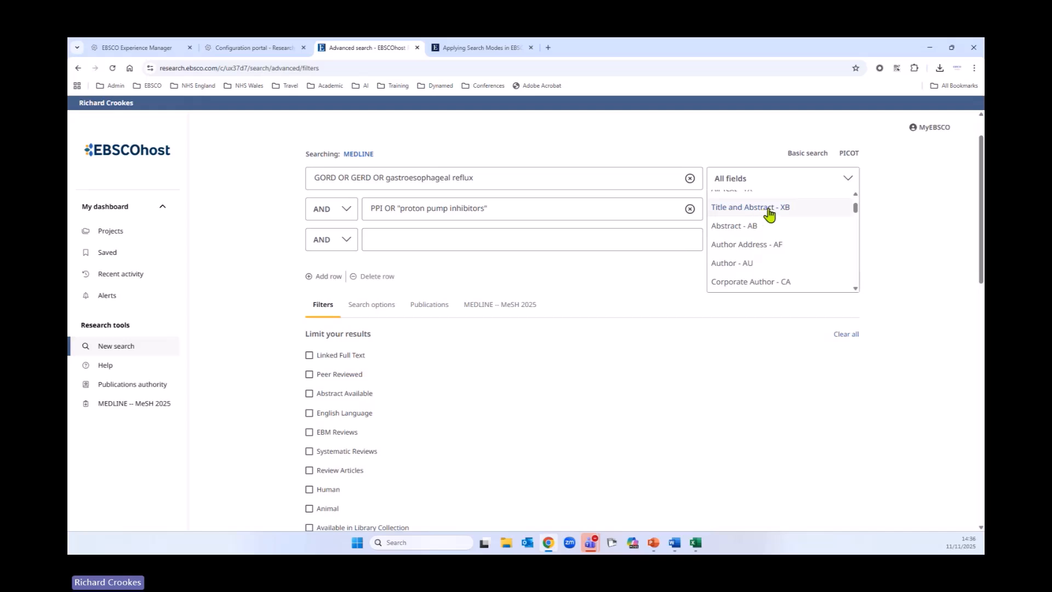
pyautogui.scroll(-2, 735, 277)
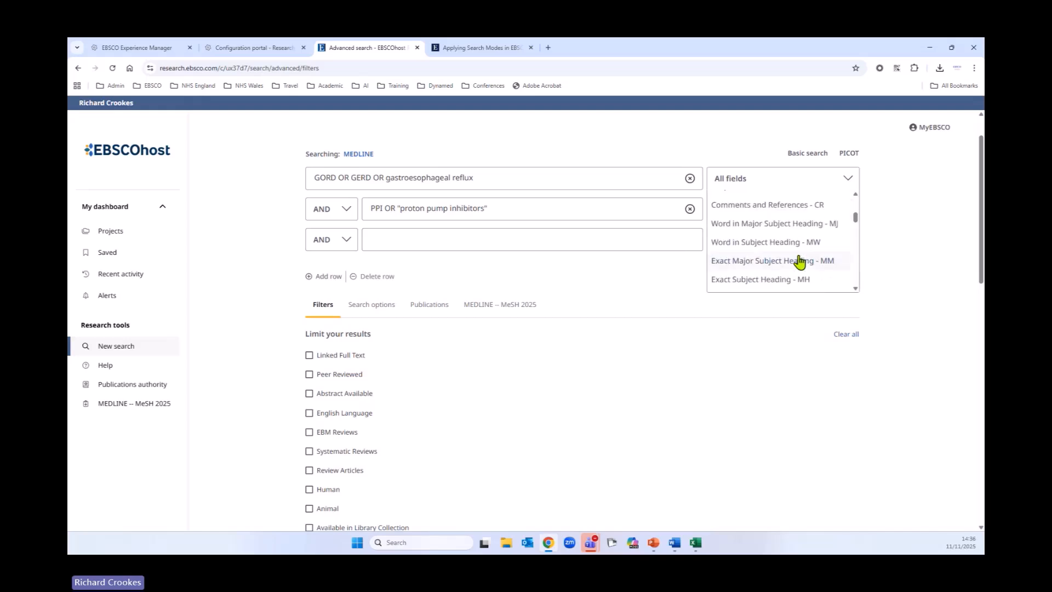
pyautogui.scroll(-2, 755, 266)
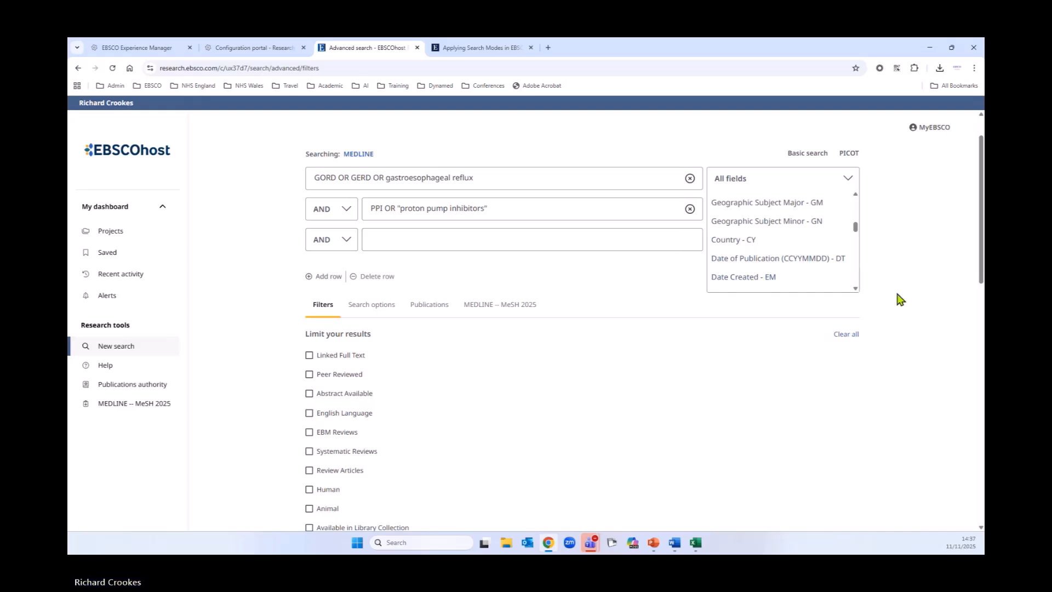
pyautogui.click(817, 326)
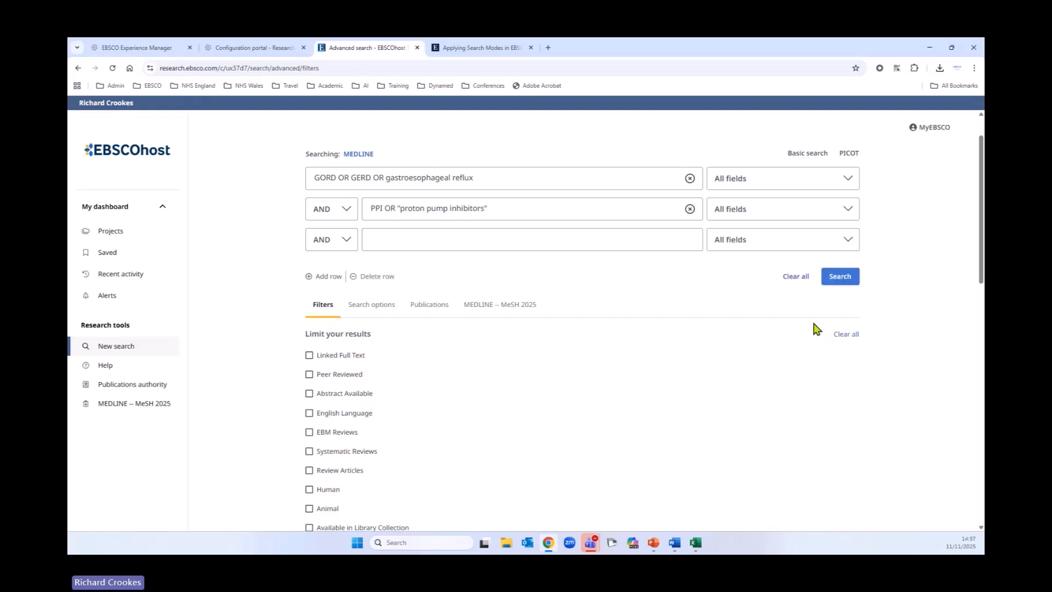
pyautogui.click(751, 218)
pyautogui.click(755, 219)
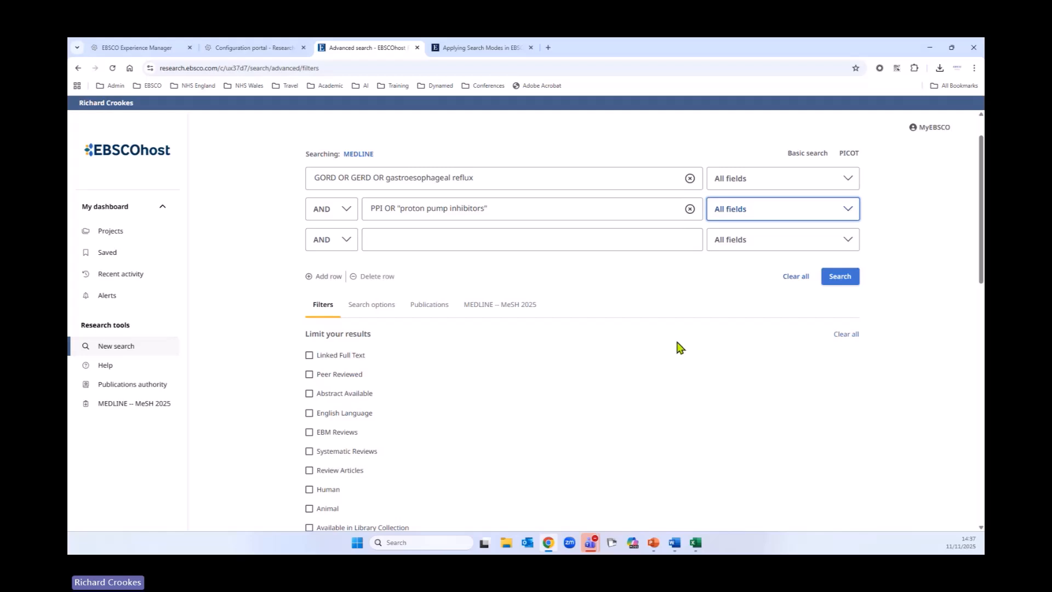
# Step: Limit the search to EBM Reviews and run the advanced search
pyautogui.scroll(-1, 672, 356)
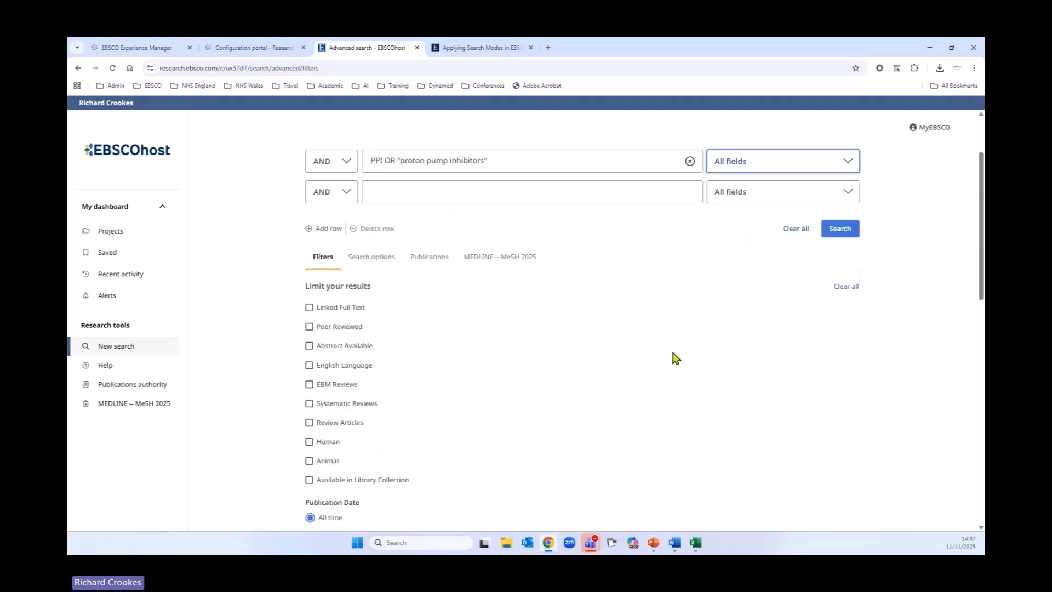
pyautogui.click(309, 384)
pyautogui.scroll(2, 798, 344)
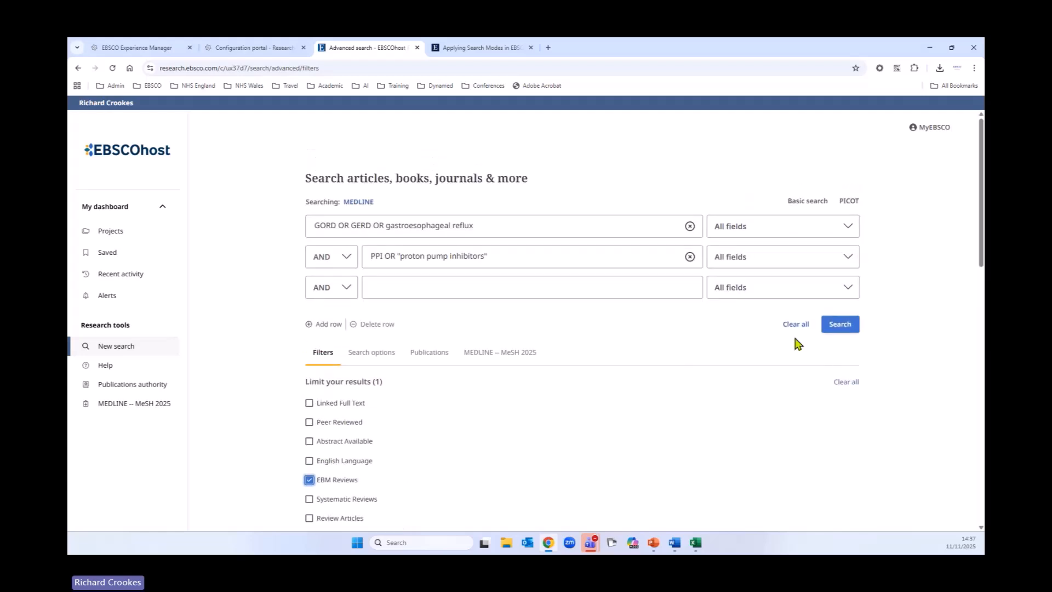
pyautogui.click(840, 325)
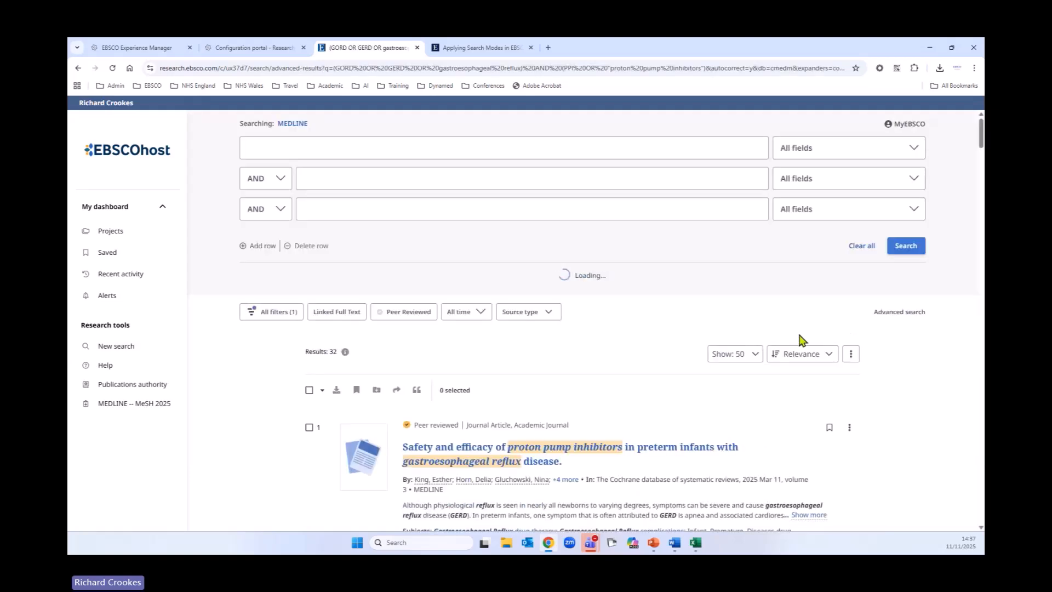
# Step: Scroll through the search history and the returned results
pyautogui.scroll(-3, 728, 356)
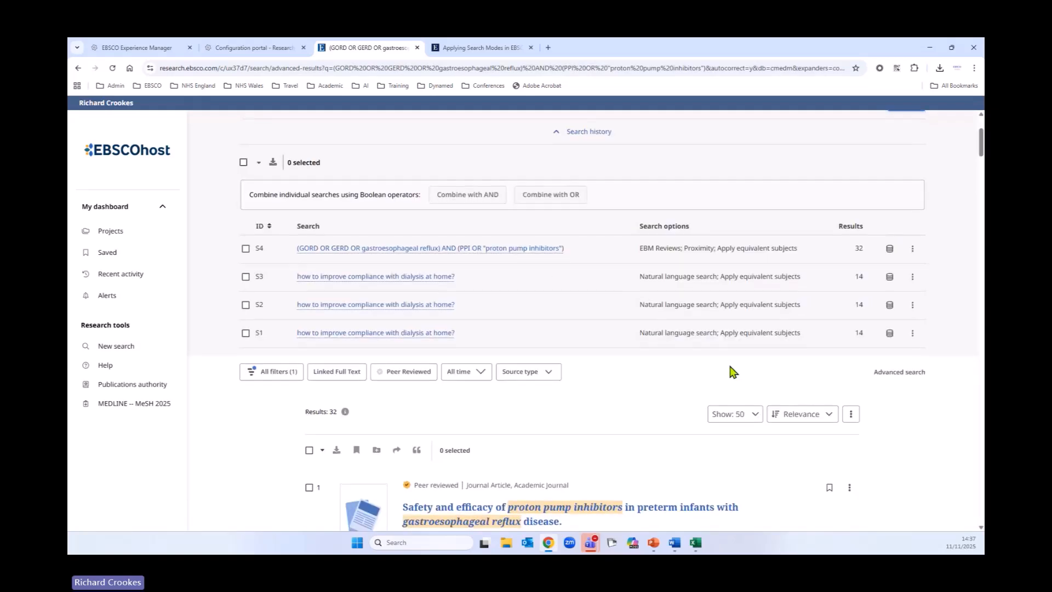
pyautogui.scroll(-3, 733, 372)
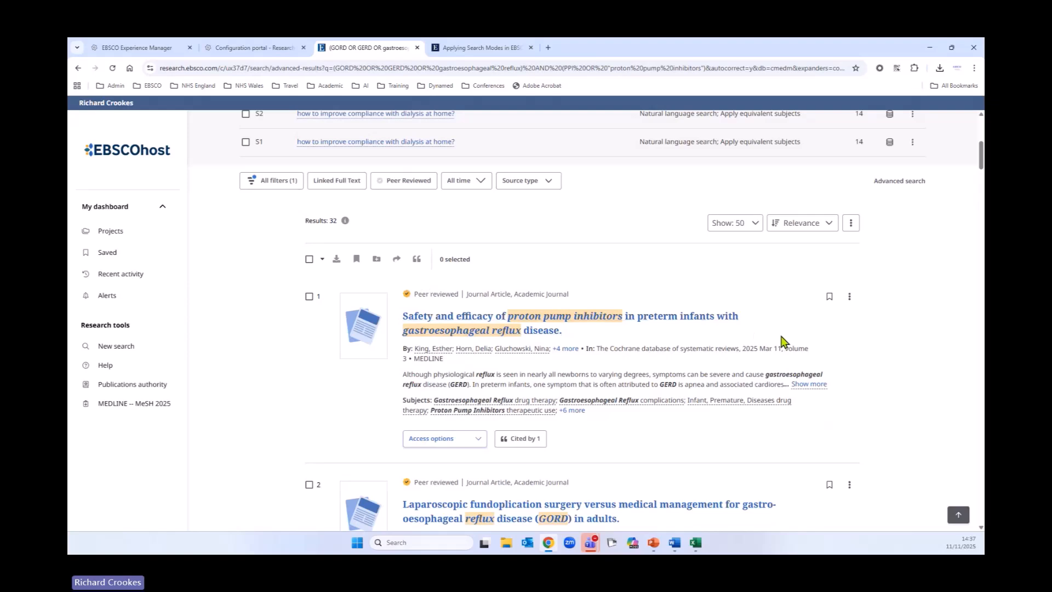
pyautogui.scroll(-1, 844, 348)
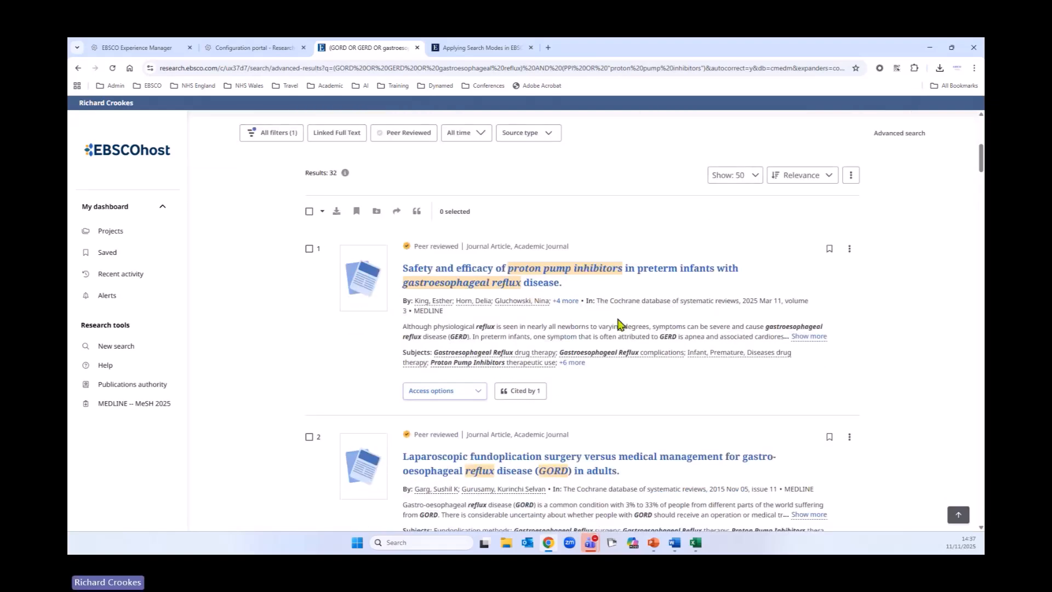
pyautogui.scroll(-2, 889, 369)
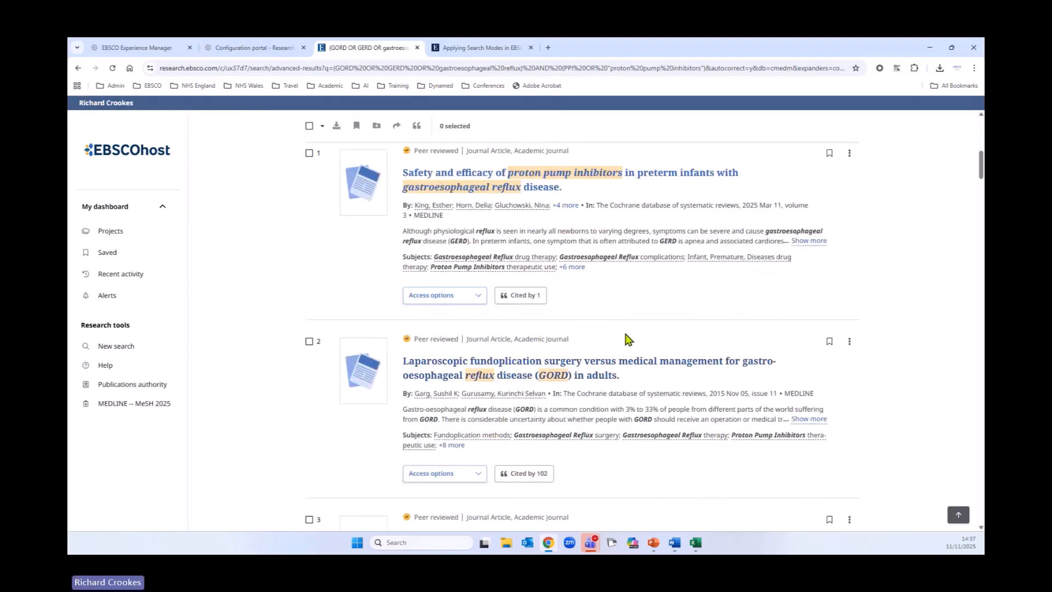
pyautogui.scroll(-3, 805, 362)
pyautogui.scroll(5, 805, 368)
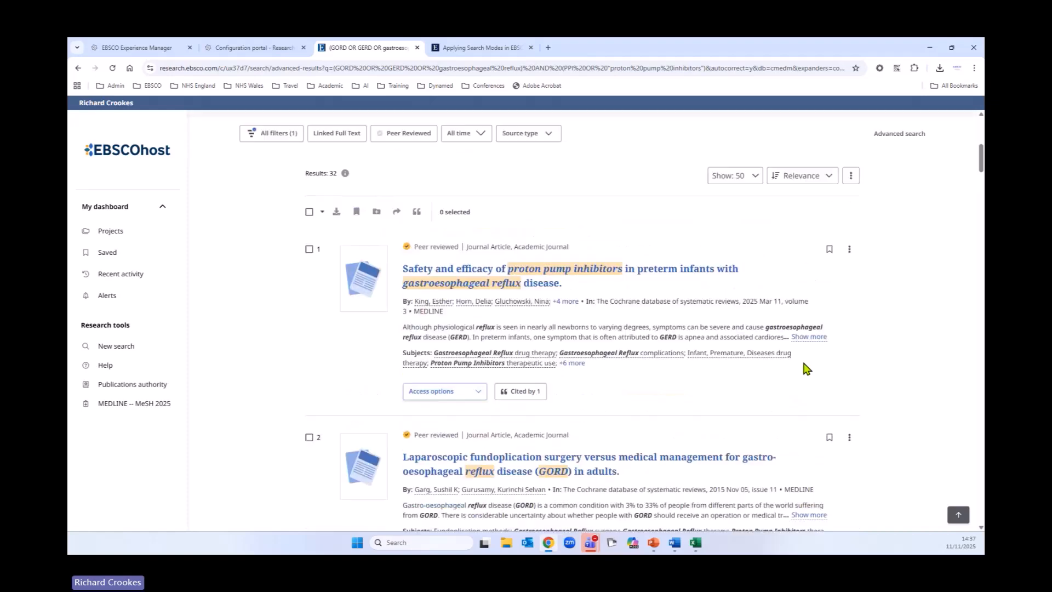
pyautogui.scroll(3, 805, 368)
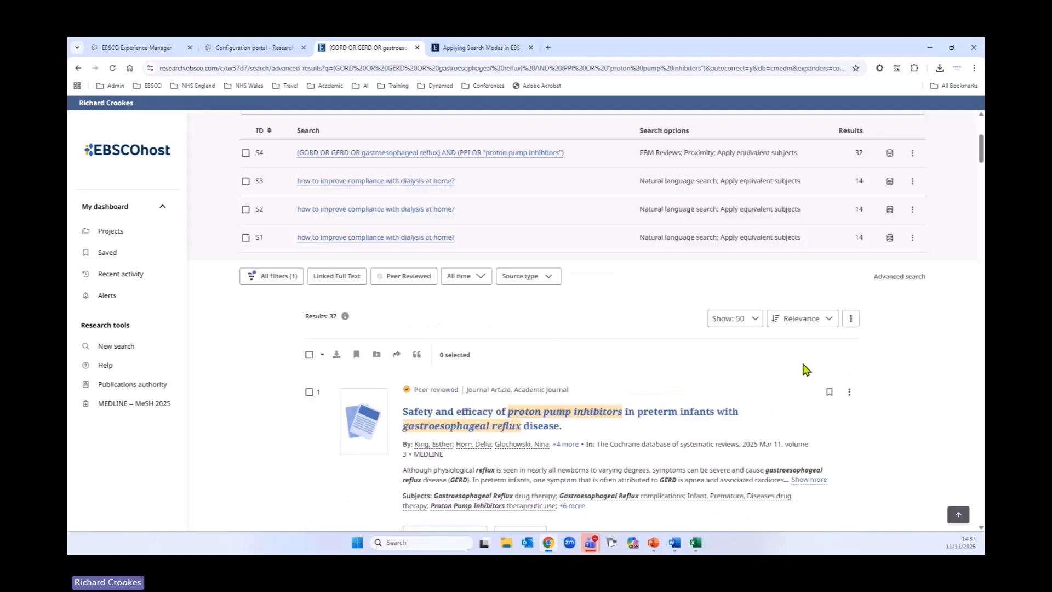
# Step: Open all filters and expand the Source Types, Databases and Publication Date sections to review them
pyautogui.click(266, 283)
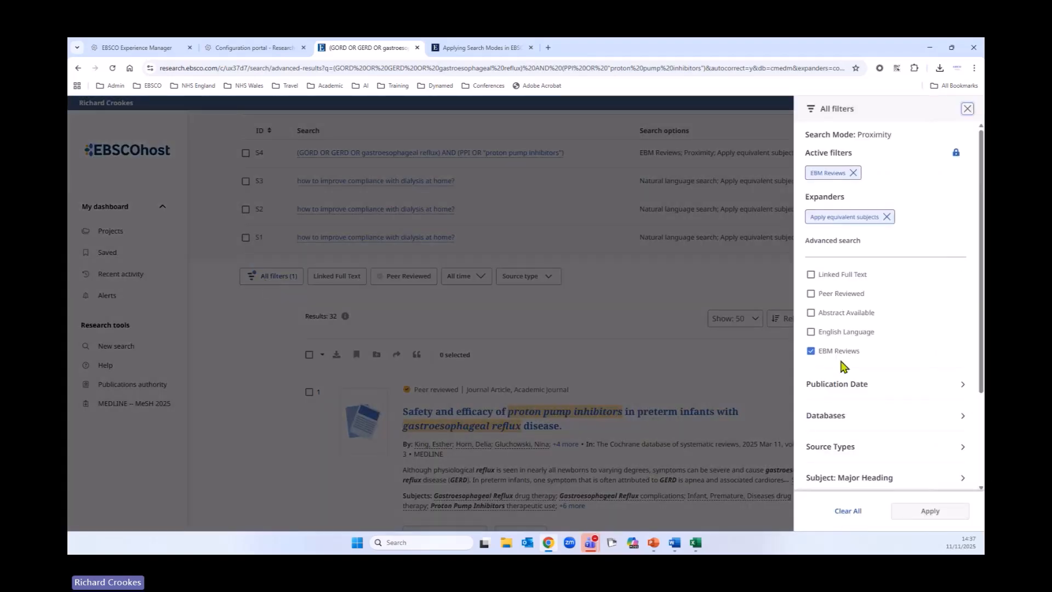
pyautogui.scroll(-2, 923, 320)
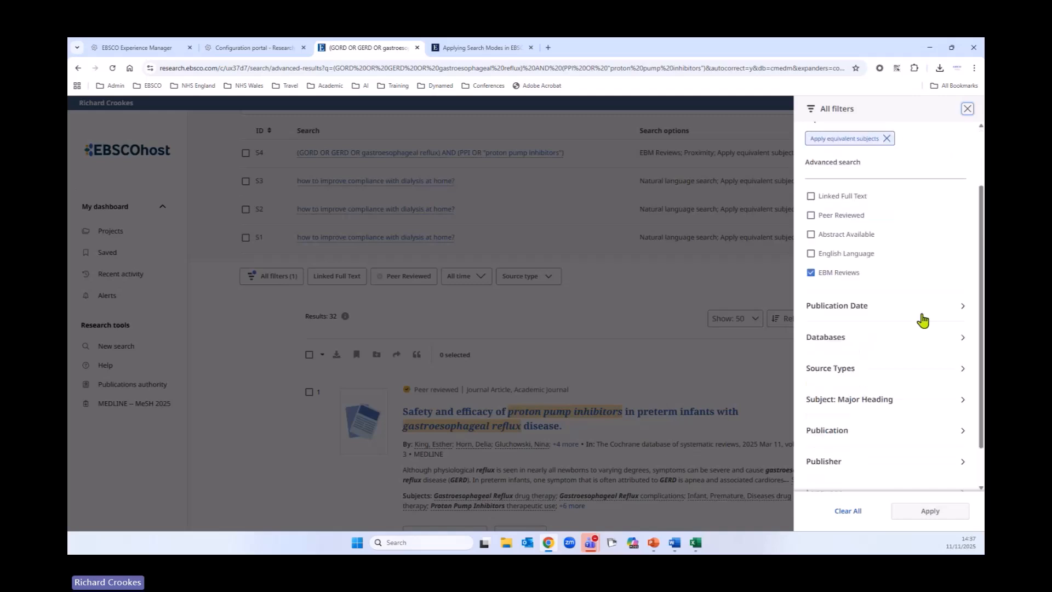
pyautogui.scroll(-1, 923, 319)
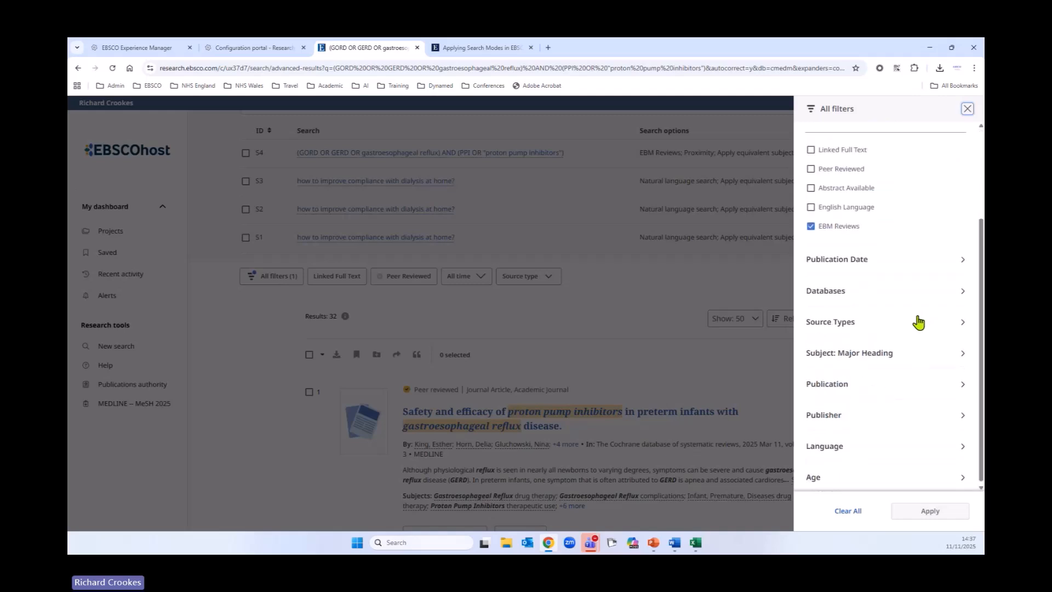
pyautogui.click(960, 327)
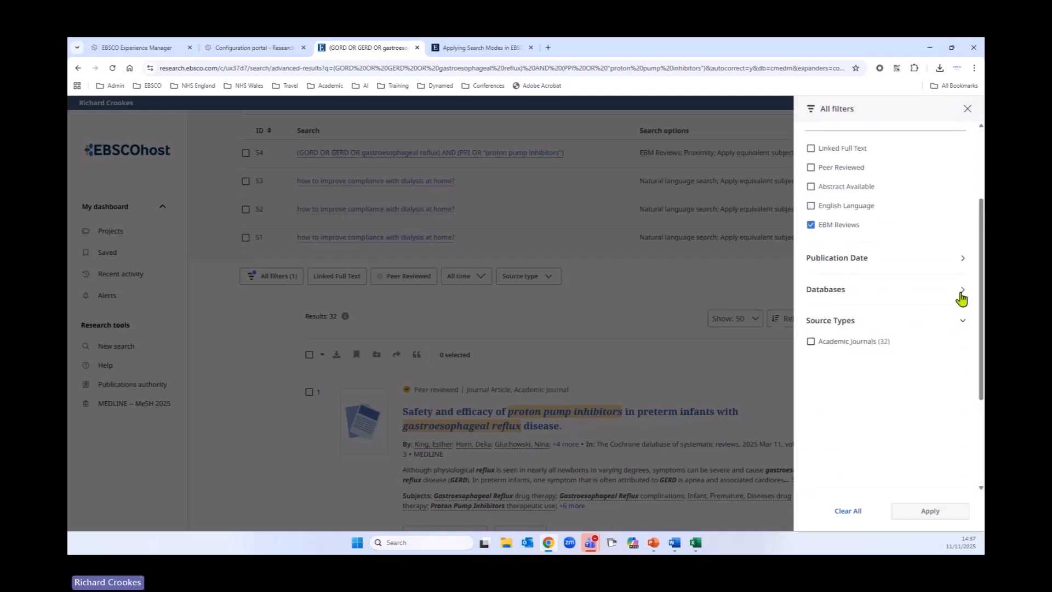
pyautogui.click(962, 295)
pyautogui.click(962, 259)
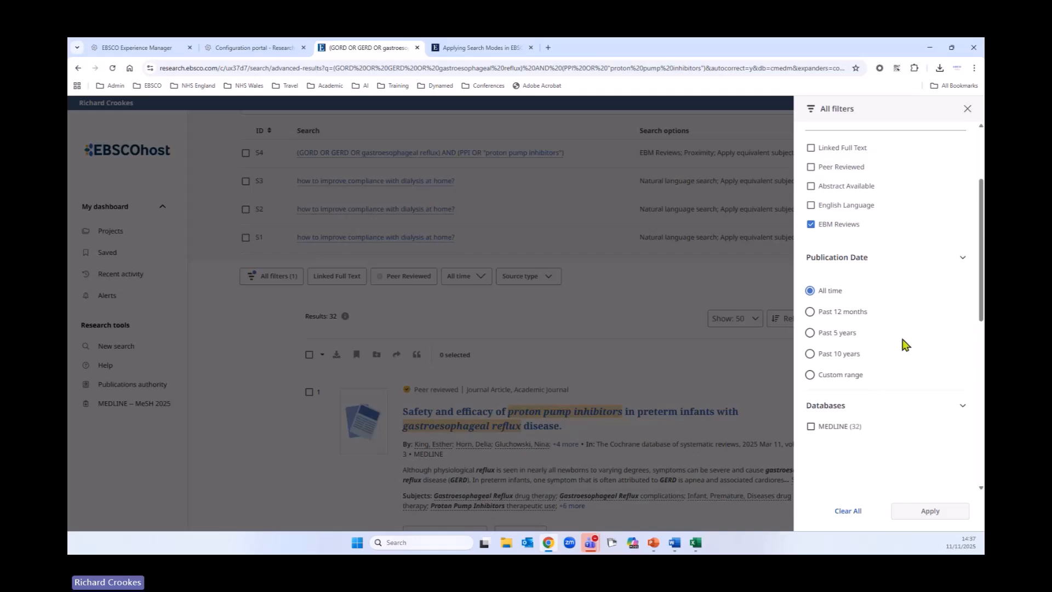
pyautogui.scroll(-3, 910, 350)
pyautogui.click(963, 263)
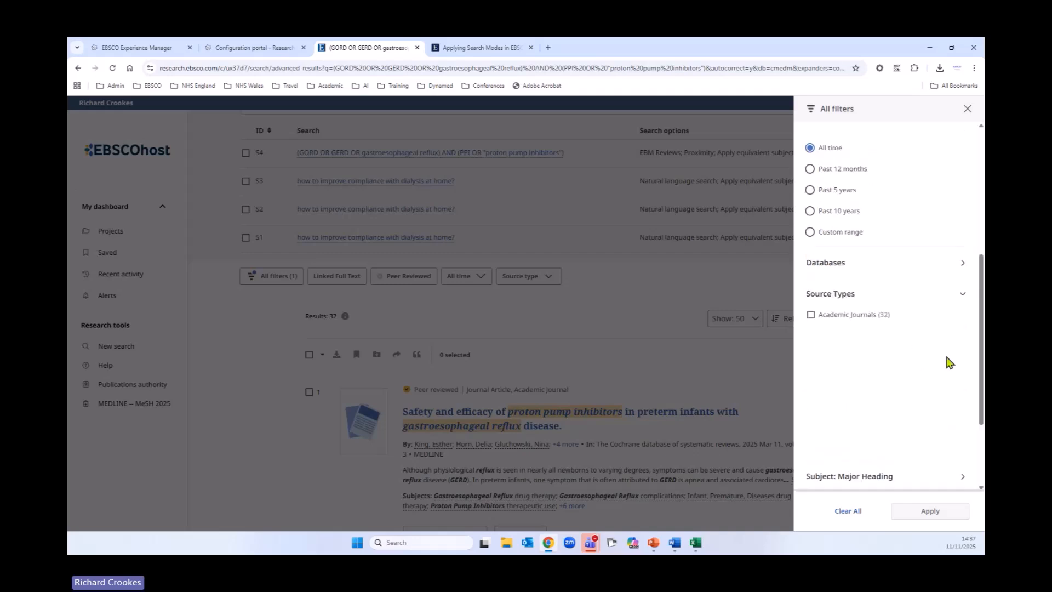
pyautogui.scroll(-3, 949, 361)
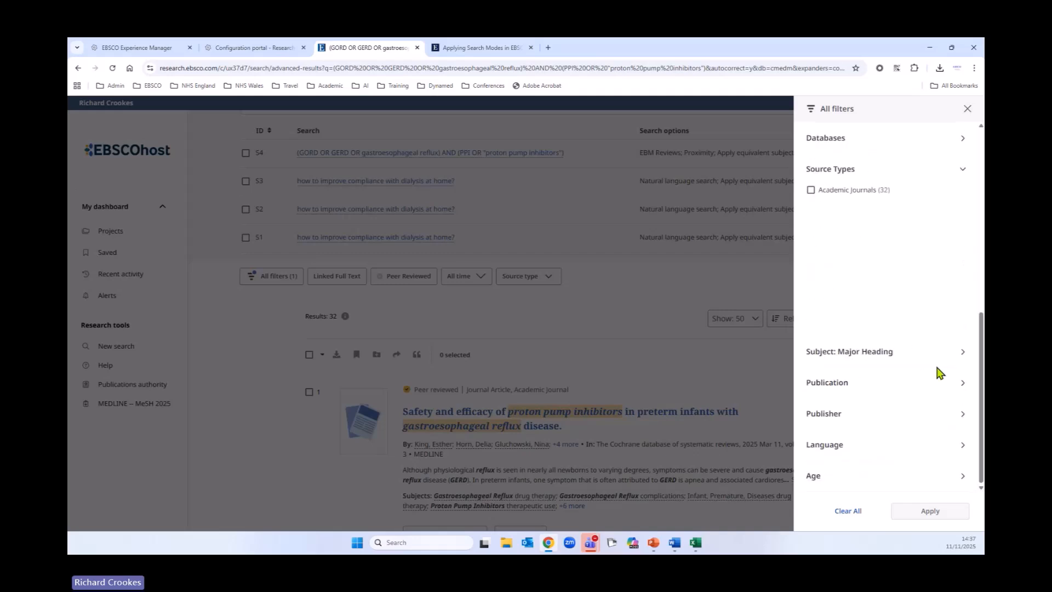
# Step: Filter the results by the publication clinical evidence and apply the filter
pyautogui.click(963, 383)
pyautogui.scroll(-2, 931, 392)
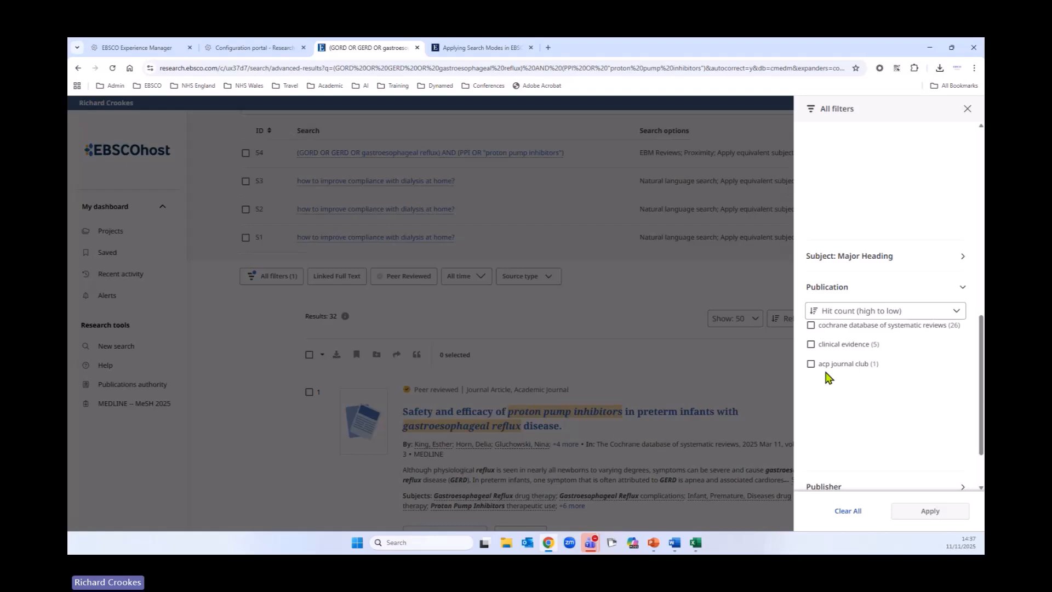
pyautogui.click(811, 344)
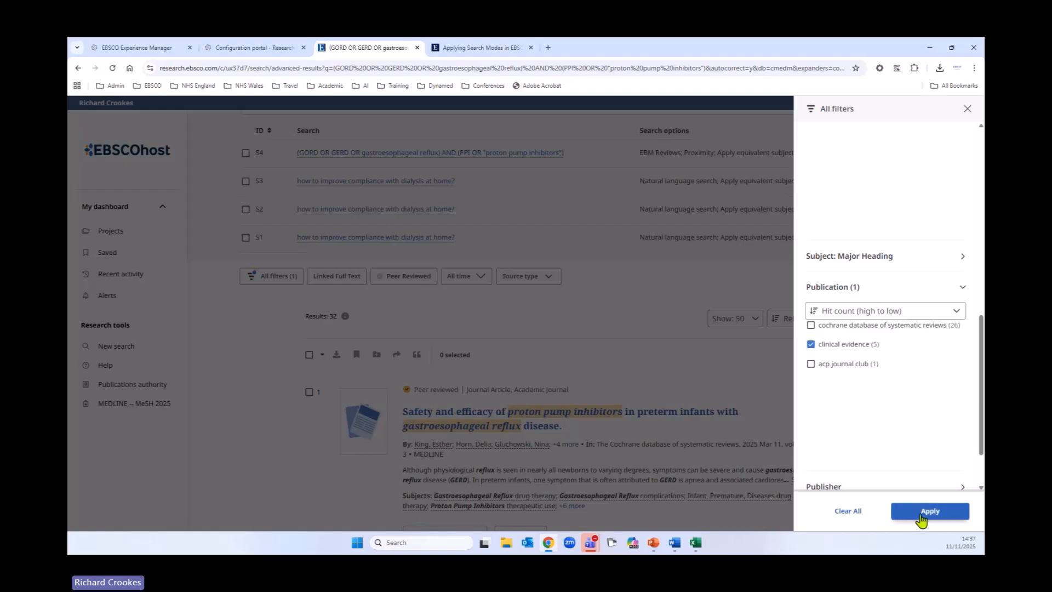
pyautogui.click(926, 513)
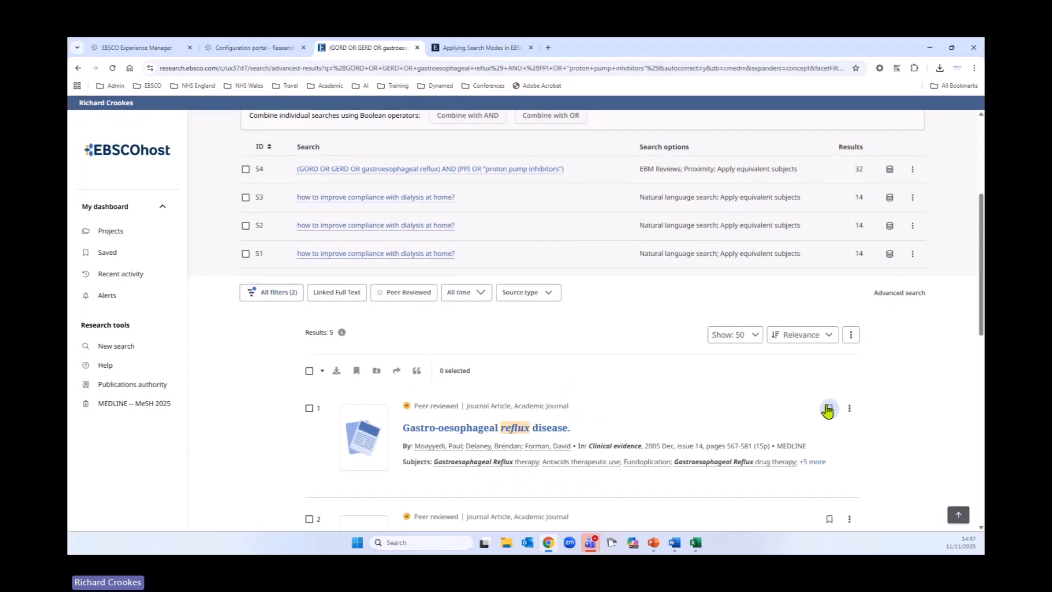
# Step: Scroll through the filtered results and the updated search history
pyautogui.scroll(-2, 822, 421)
pyautogui.scroll(1, 819, 424)
pyautogui.scroll(-3, 833, 419)
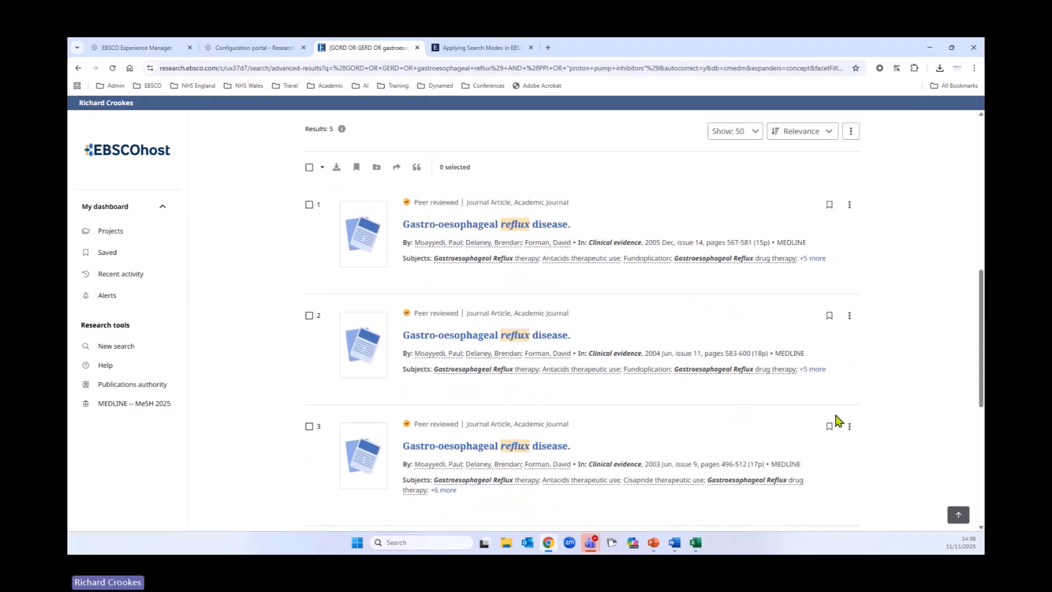
pyautogui.scroll(8, 835, 422)
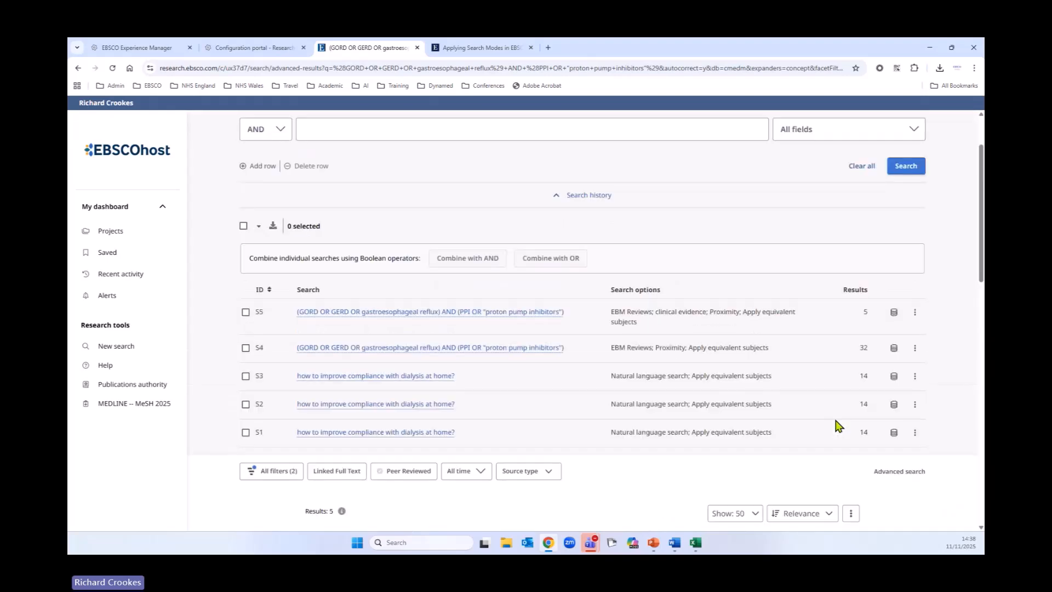
pyautogui.scroll(2, 837, 426)
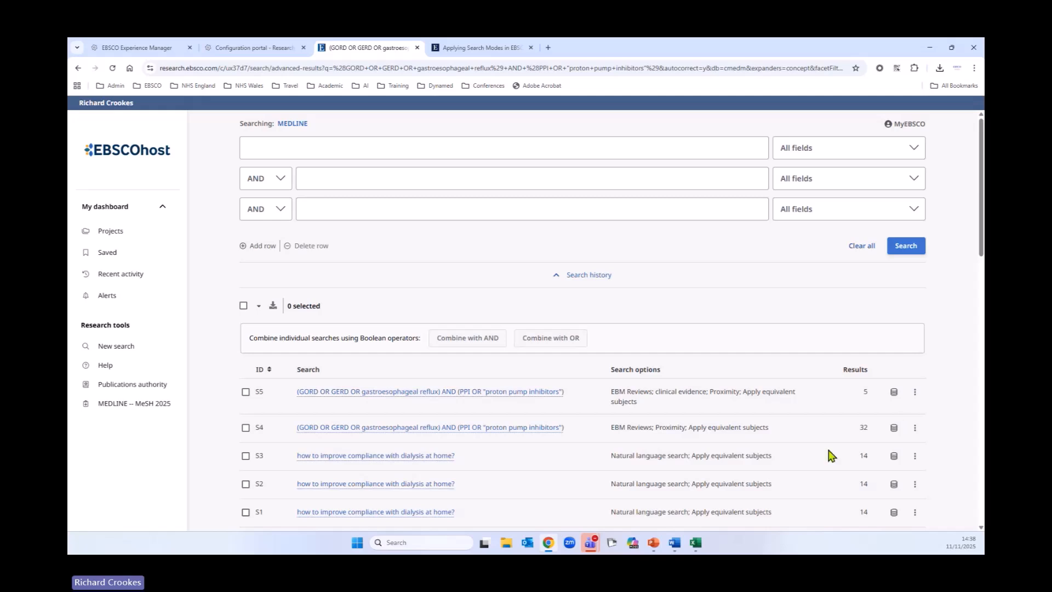
# Step: Select all searches and delete the entire search history from Recent activity
pyautogui.click(244, 306)
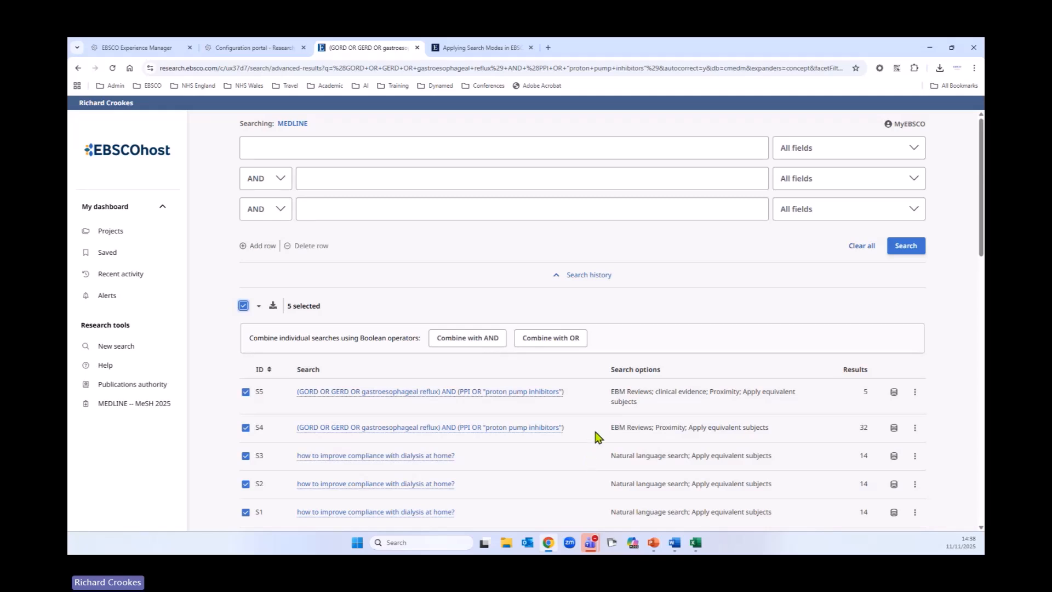
pyautogui.click(117, 280)
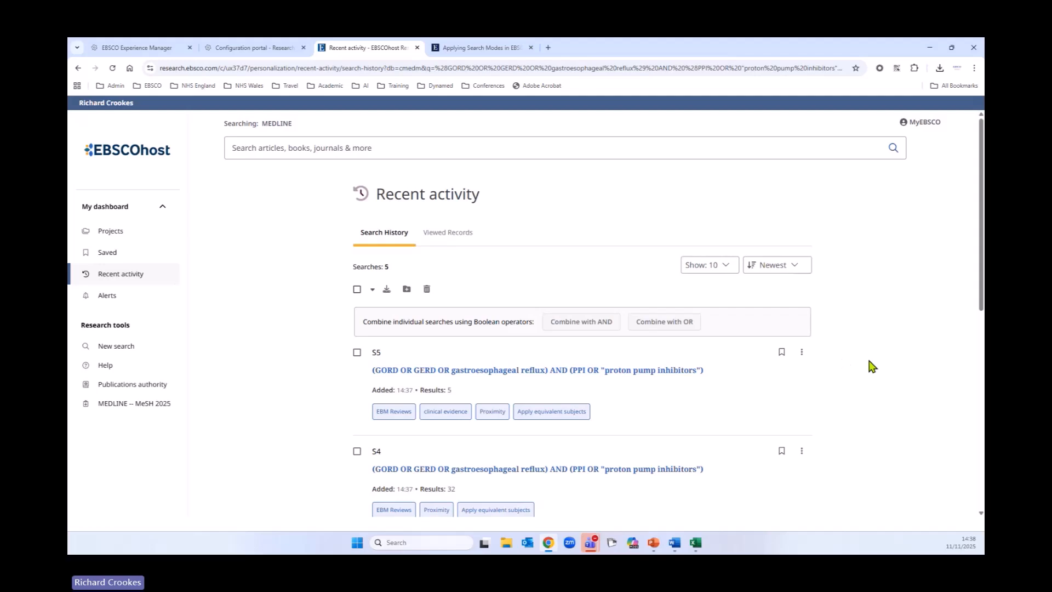
pyautogui.scroll(-1, 872, 366)
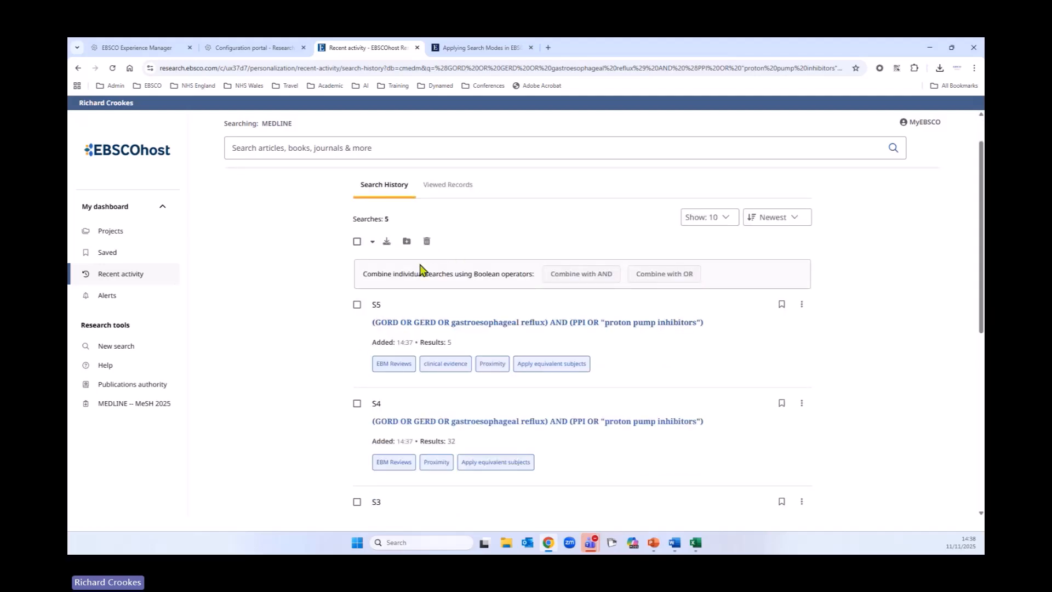
pyautogui.click(357, 241)
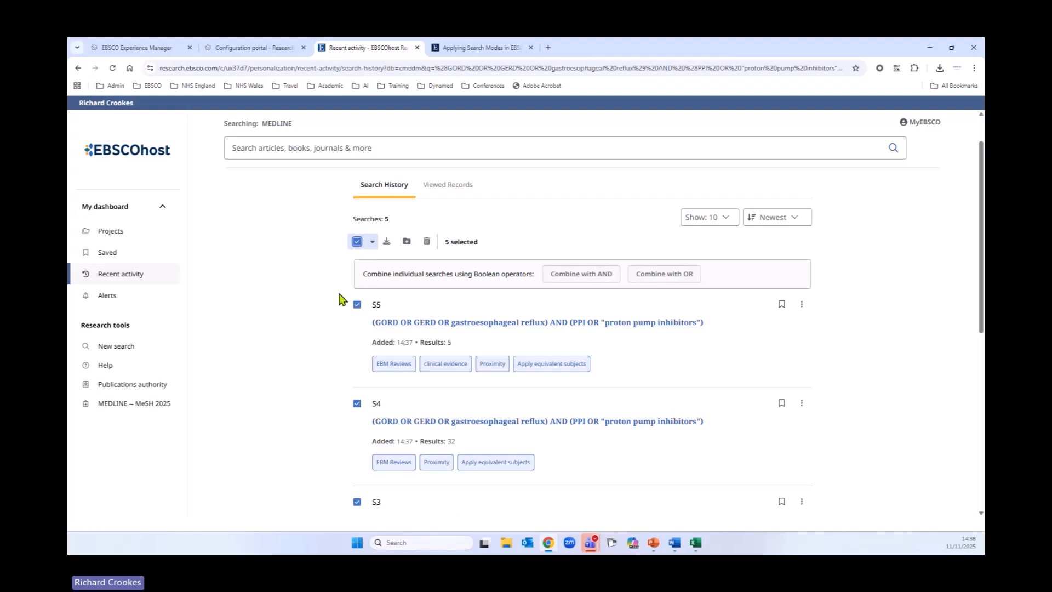
pyautogui.click(427, 243)
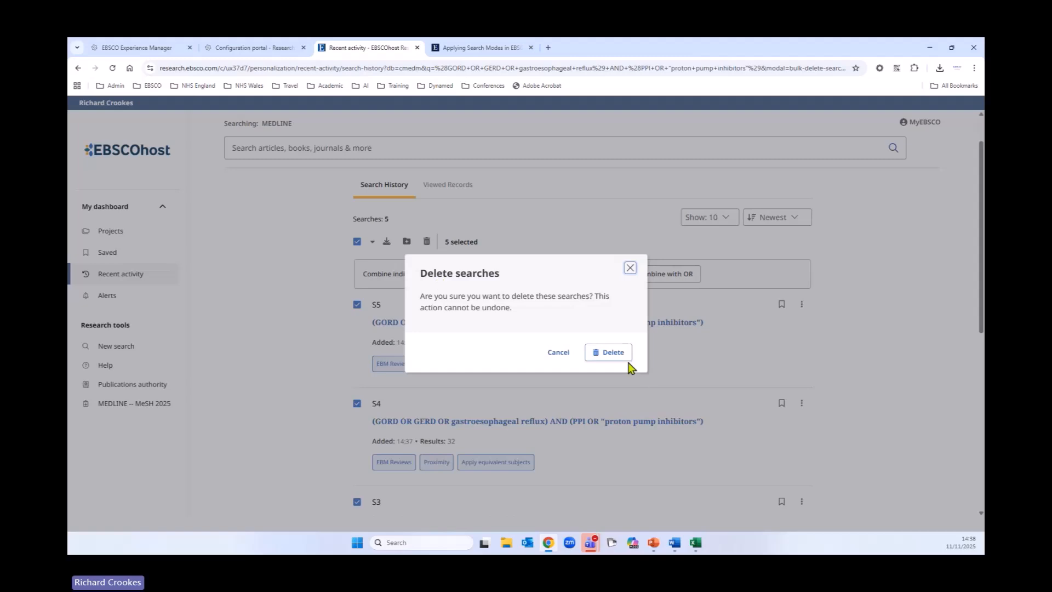
pyautogui.click(614, 352)
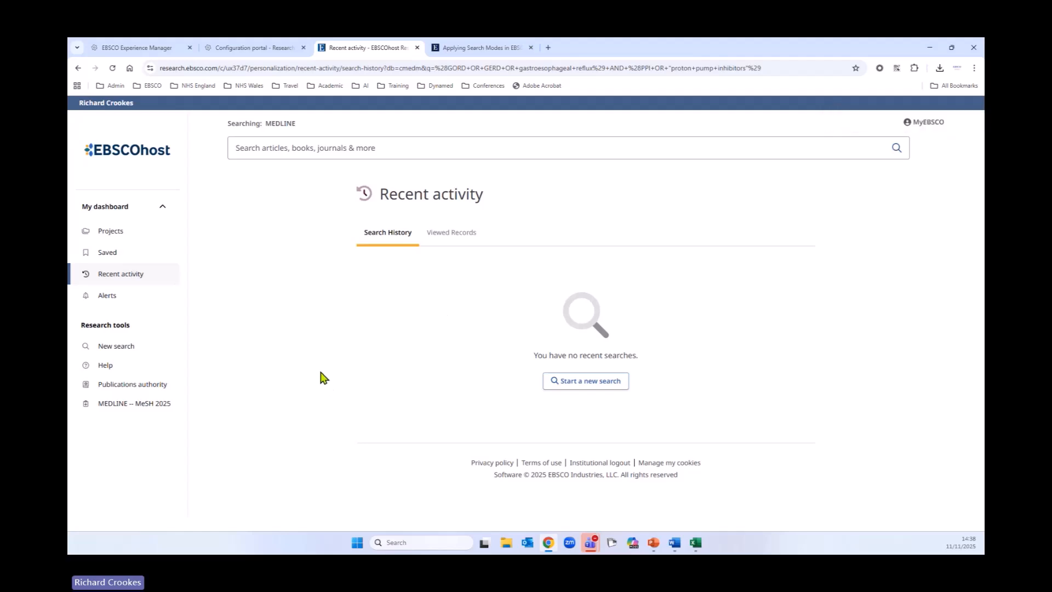
# Step: Start a new advanced search and enter GORD OR GERD OR gastroephageal reflux in the first search row
pyautogui.click(115, 346)
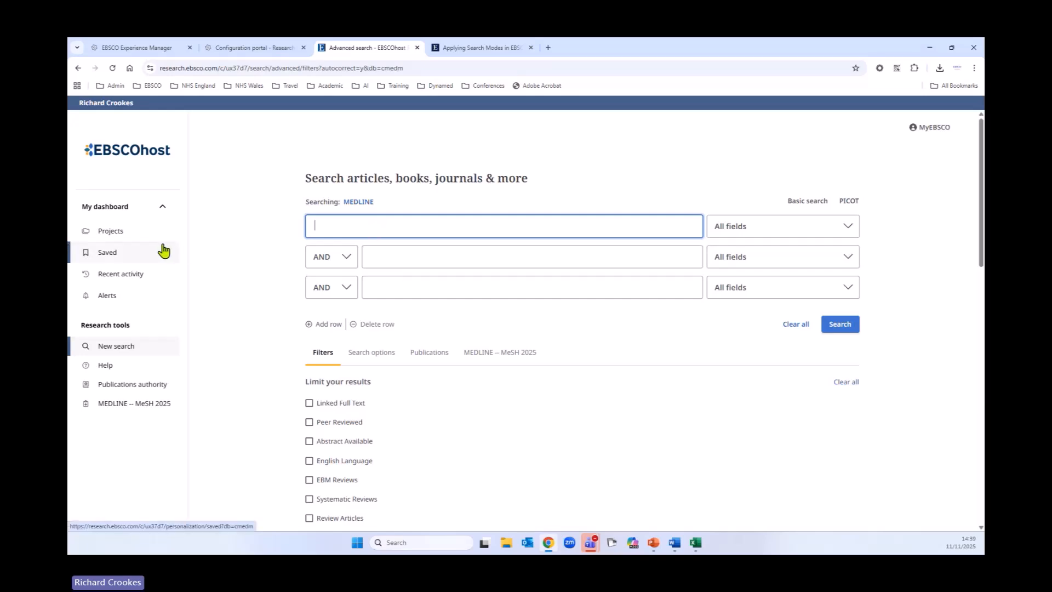
pyautogui.write('GORD O')
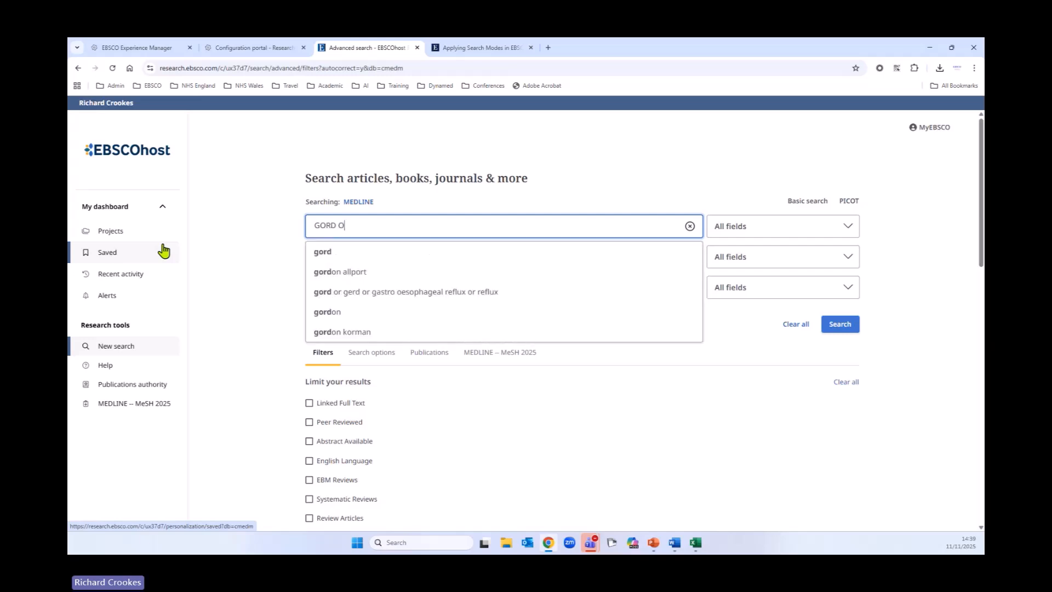
pyautogui.write('R GE')
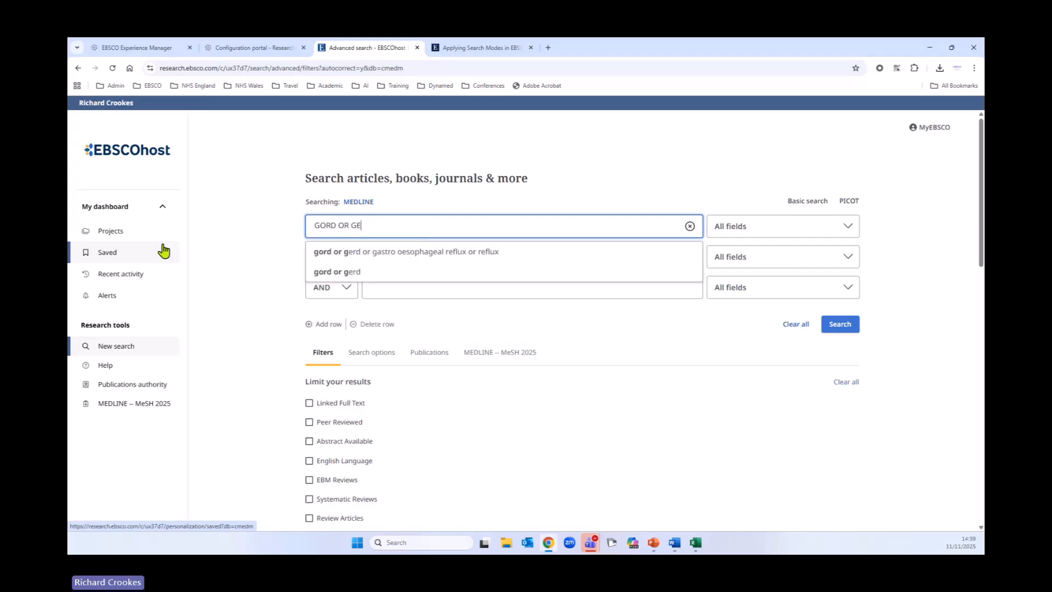
pyautogui.write('RD OR ga')
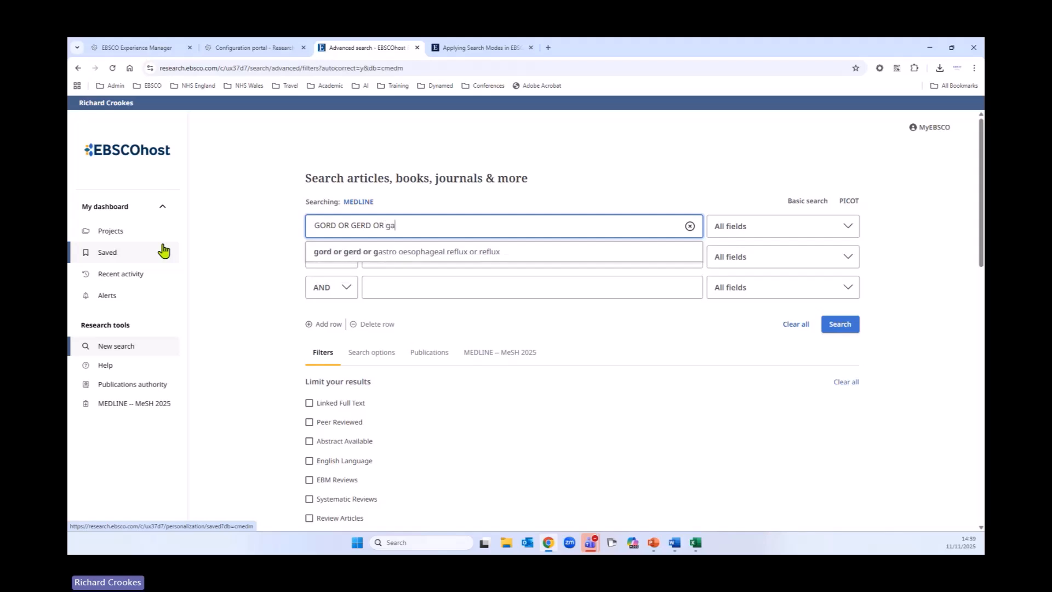
pyautogui.write('stroe')
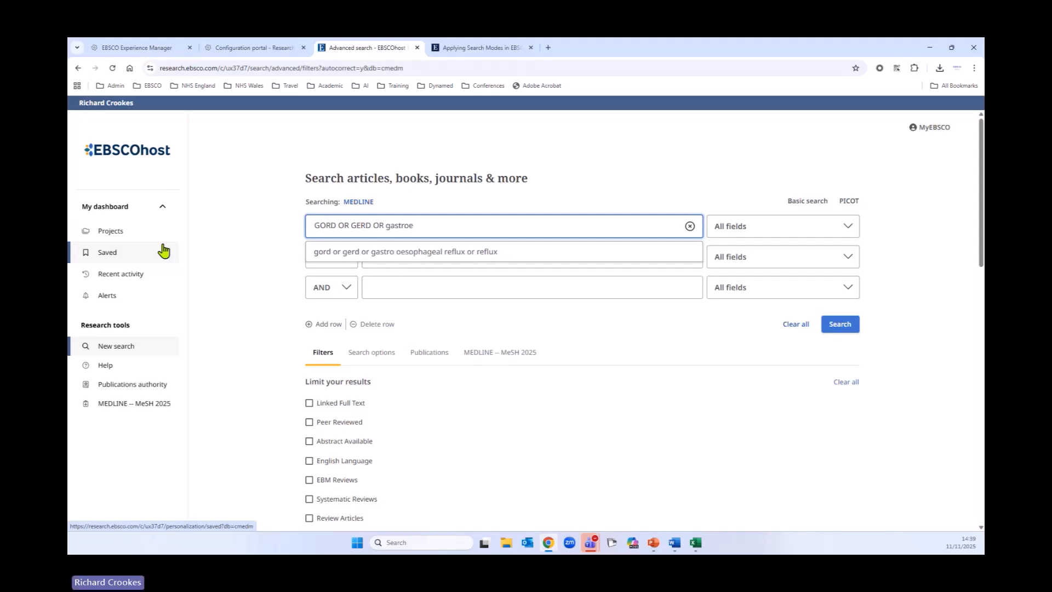
pyautogui.write('phage')
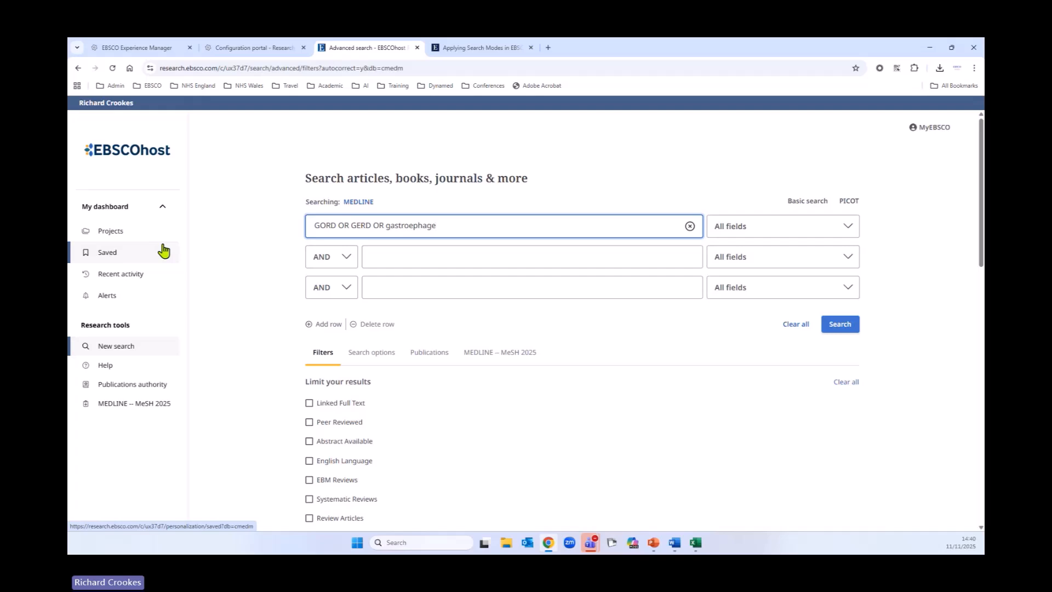
pyautogui.write('al rle')
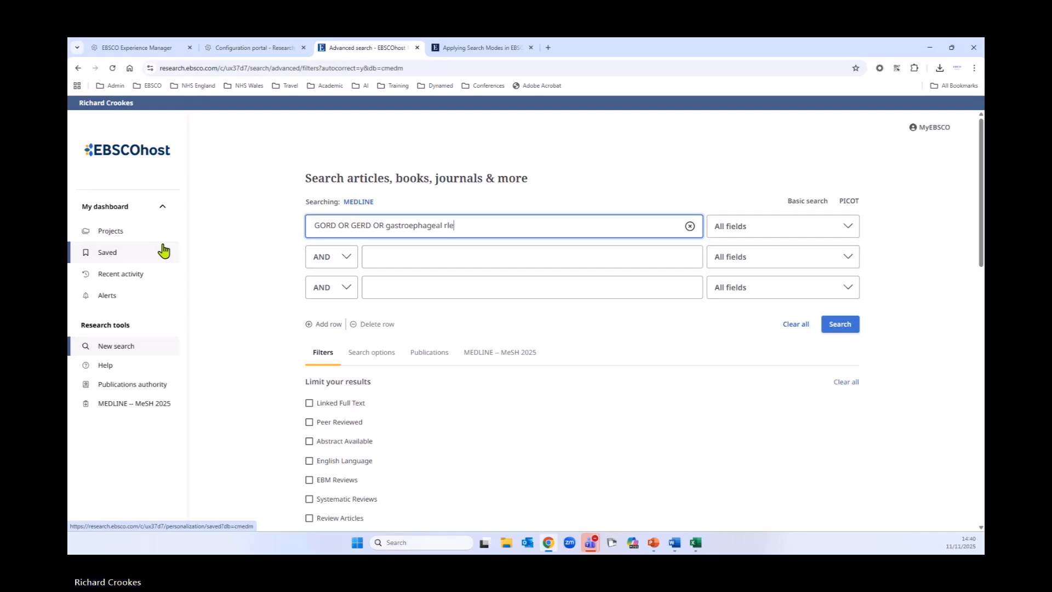
pyautogui.press('BackSpace')
pyautogui.press('BackSpace')
pyautogui.write('eflux')
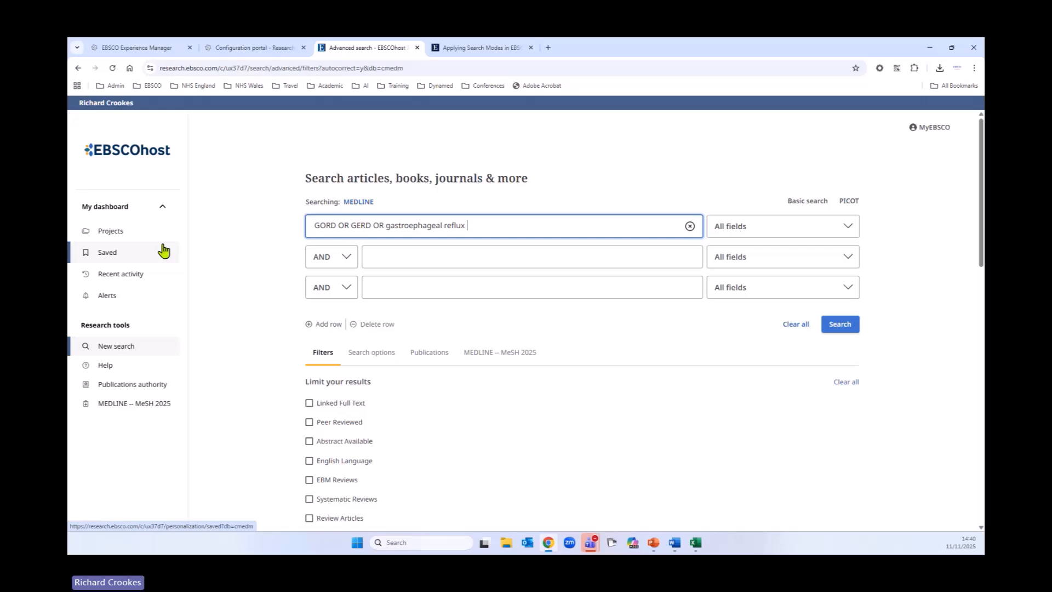
# Step: Restrict the first row to Title and Abstract - XB and run the search
pyautogui.click(745, 229)
pyautogui.click(756, 304)
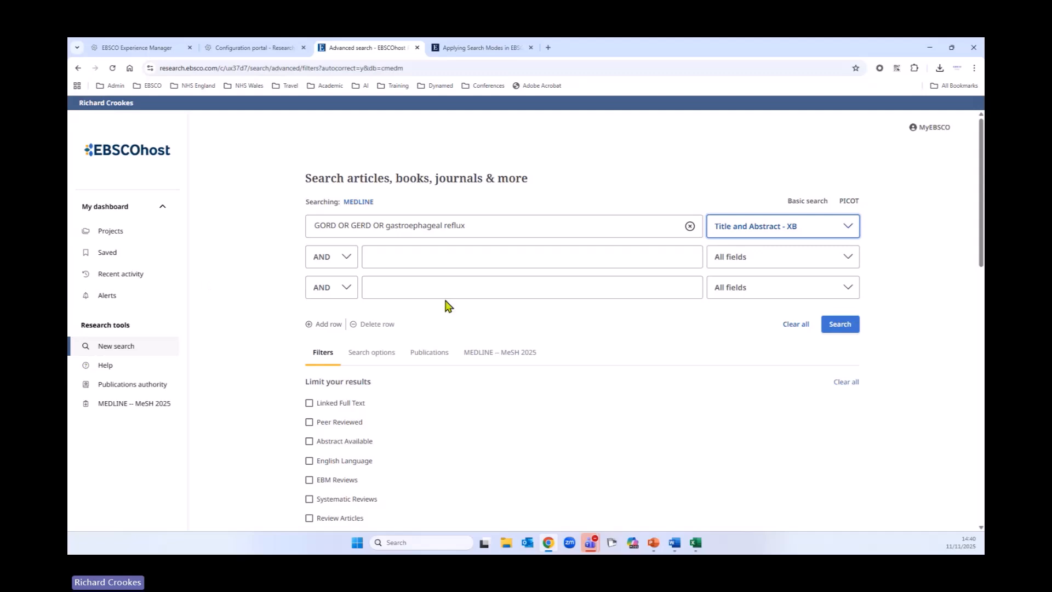
pyautogui.click(844, 329)
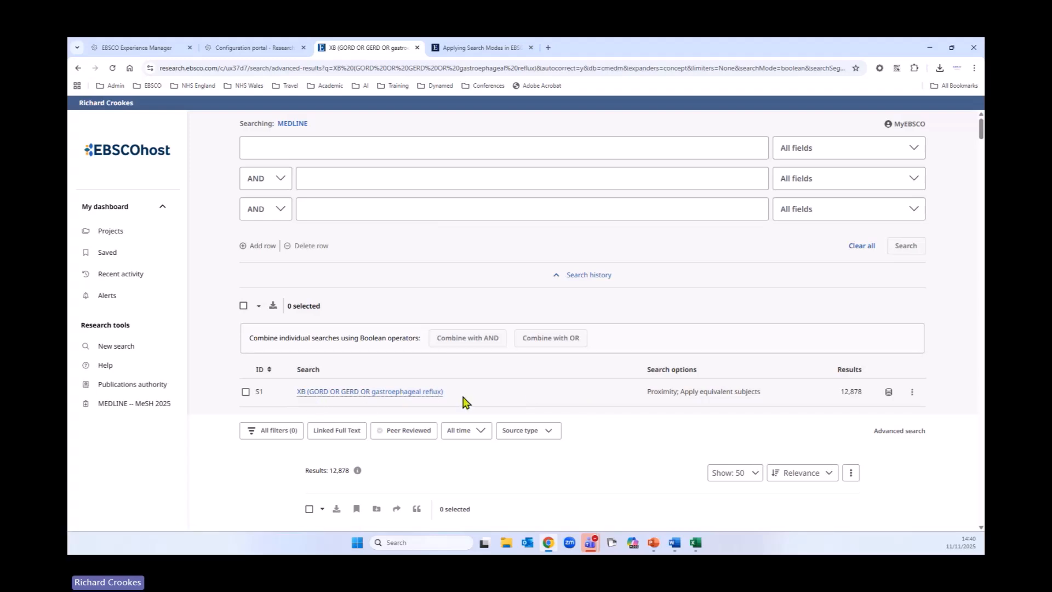
pyautogui.scroll(-2, 637, 467)
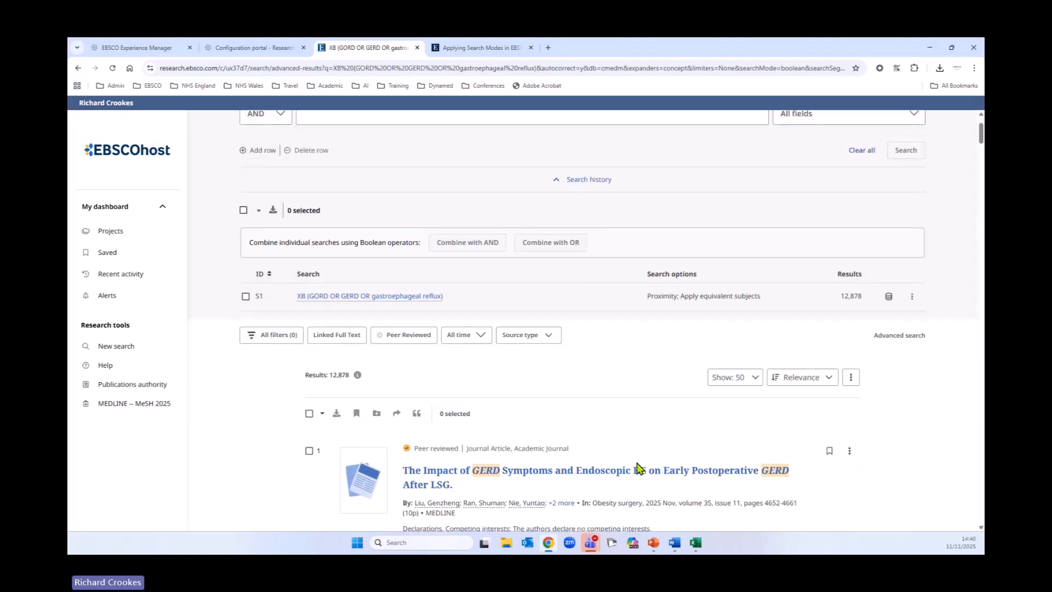
pyautogui.scroll(-3, 553, 428)
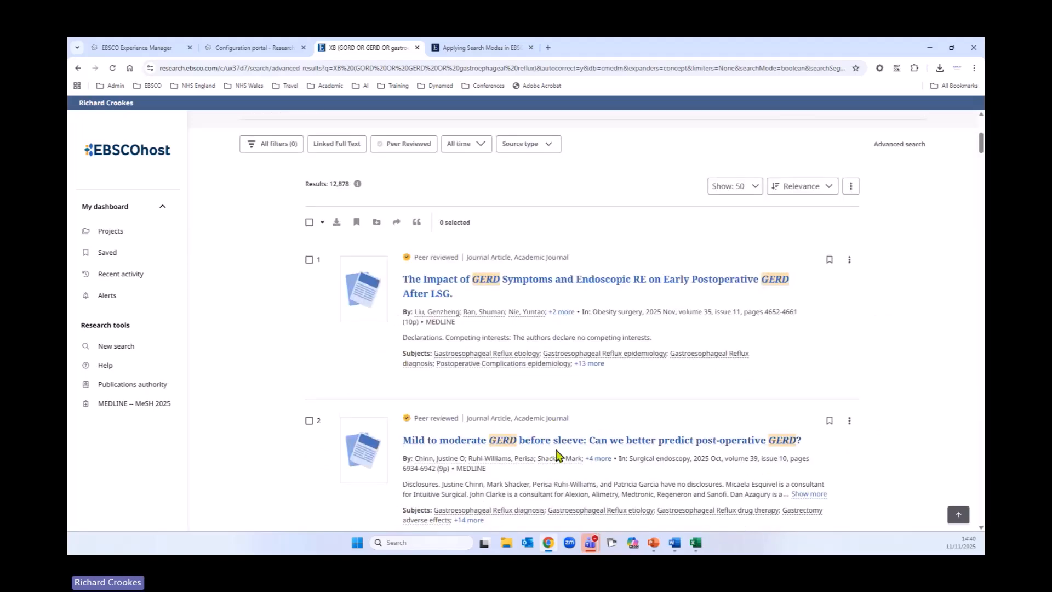
pyautogui.scroll(5, 556, 454)
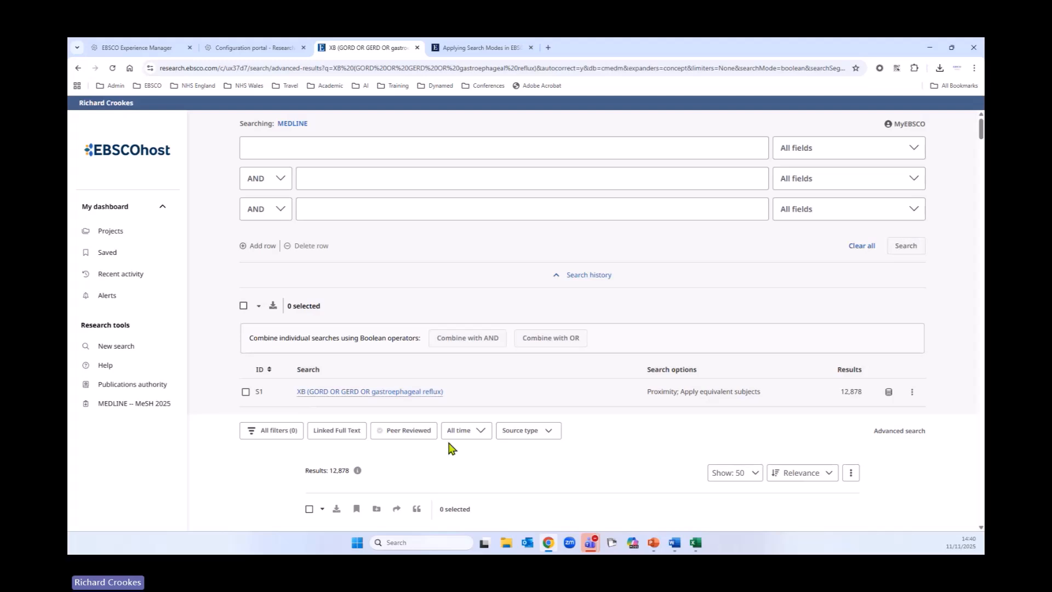
# Step: Clear the first search row and look up GORD in the MEDLINE -- MeSH 2025 browser
pyautogui.click(124, 408)
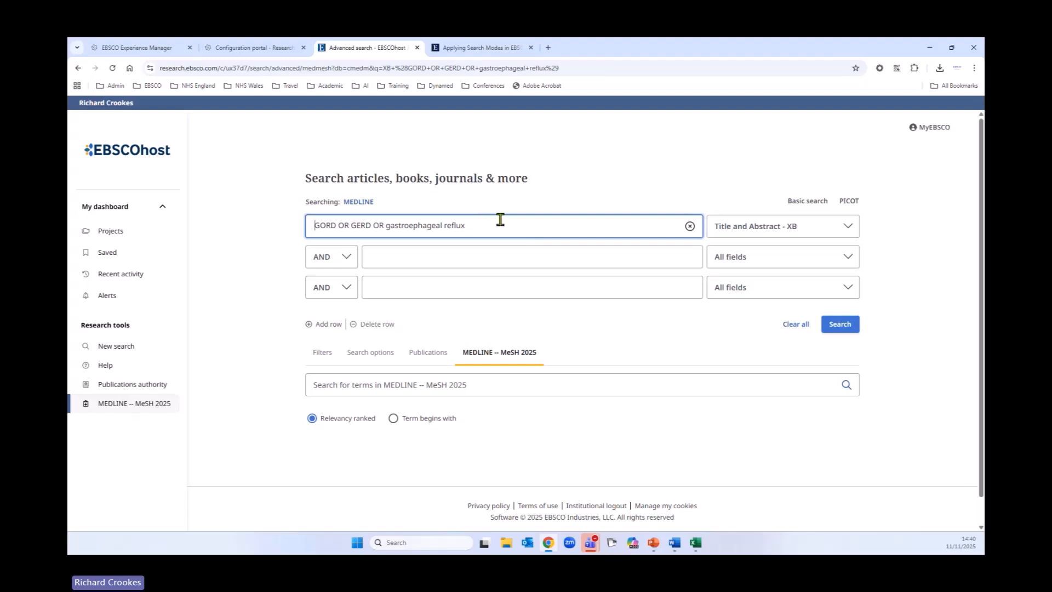
pyautogui.click(690, 225)
pyautogui.click(559, 378)
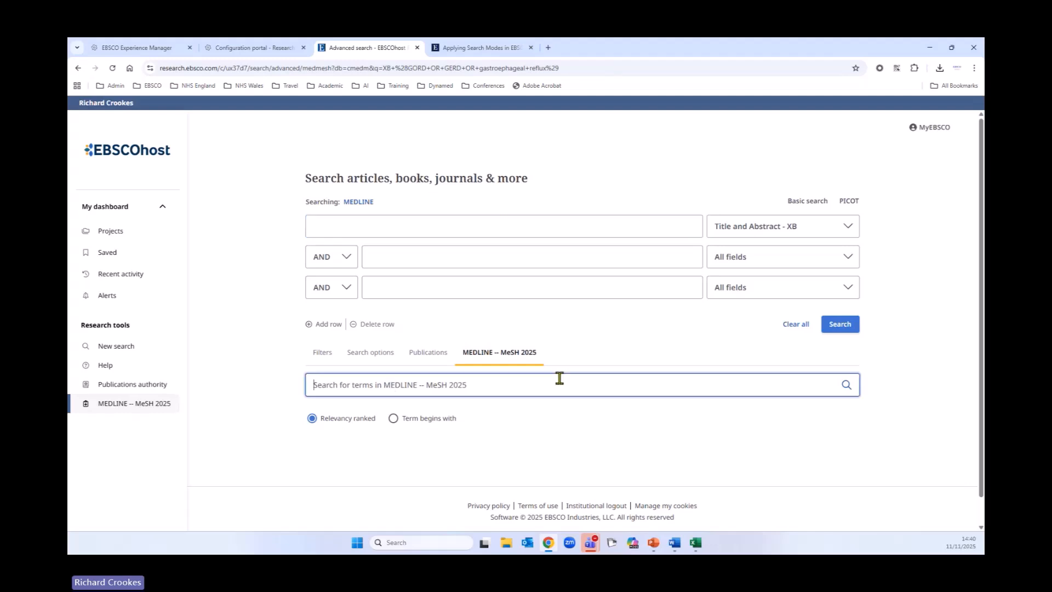
pyautogui.write('GORD')
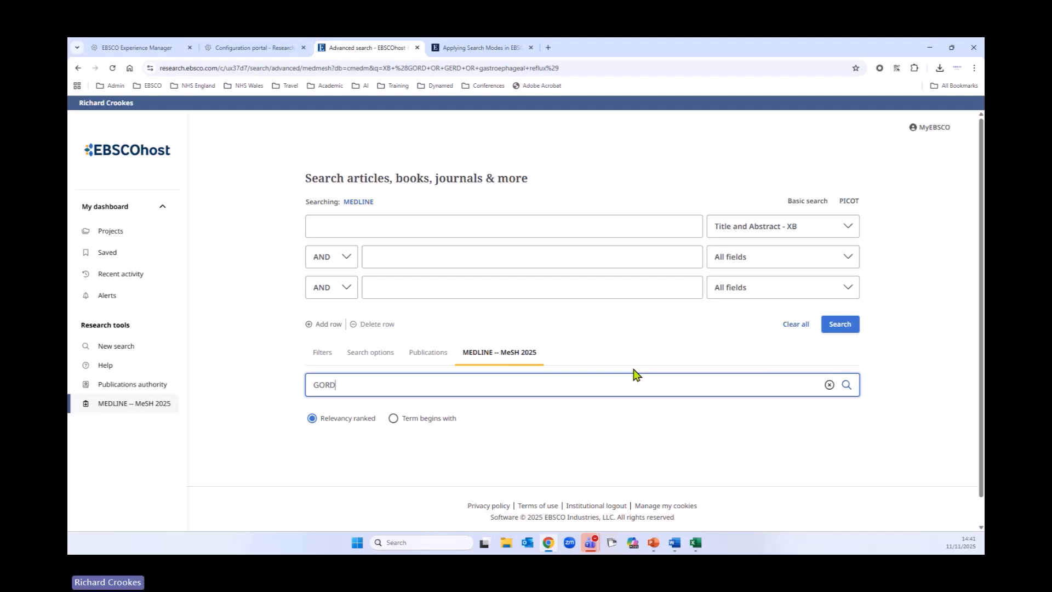
pyautogui.click(847, 385)
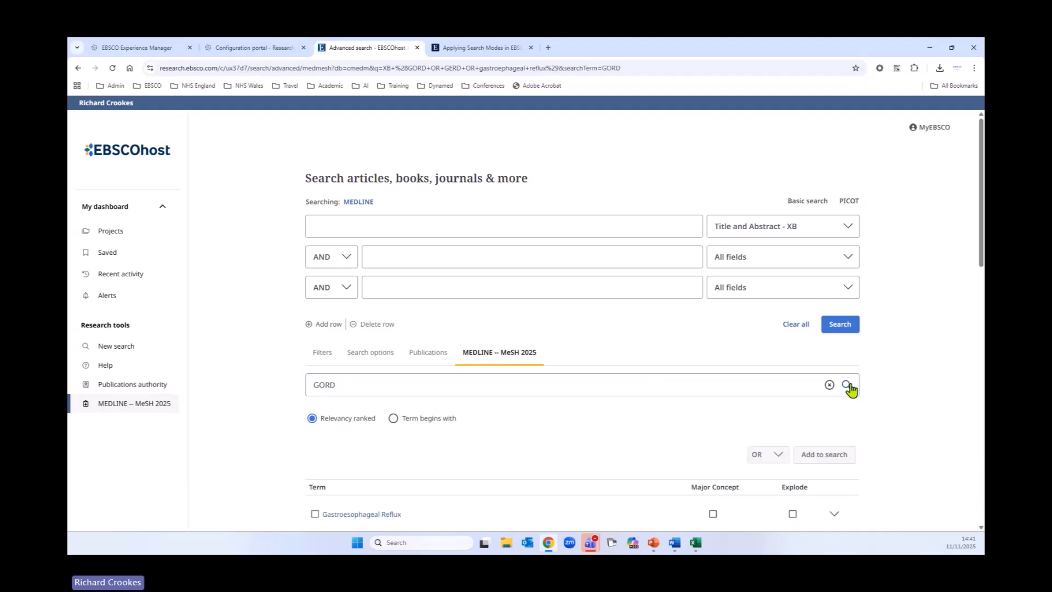
# Step: Select the Gastroesophageal Reflux heading in the MeSH results and collapse its subheading list
pyautogui.scroll(-4, 702, 425)
pyautogui.scroll(-1, 699, 410)
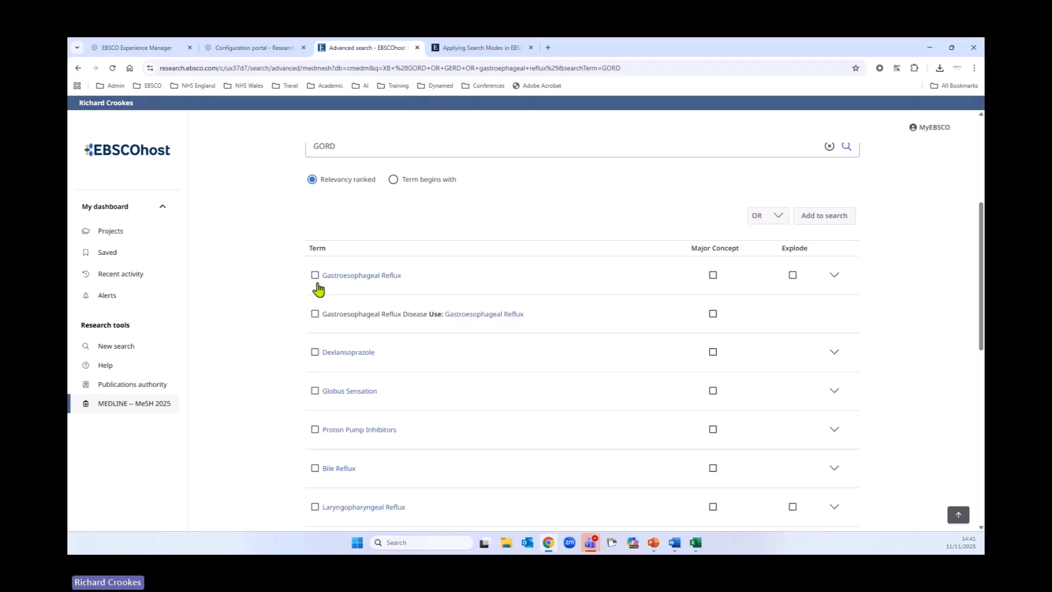
pyautogui.click(315, 276)
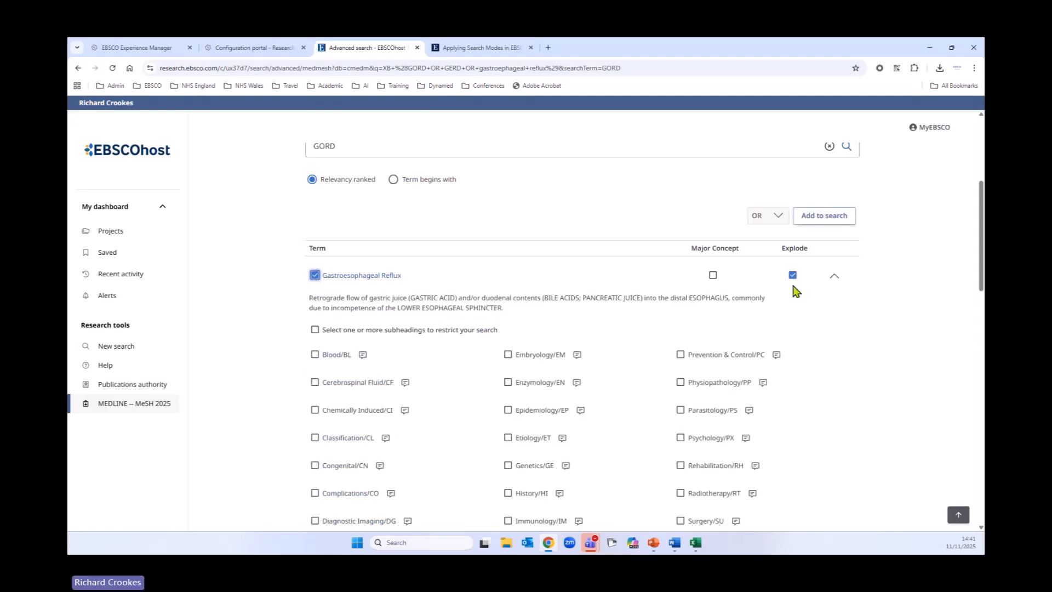
pyautogui.click(834, 277)
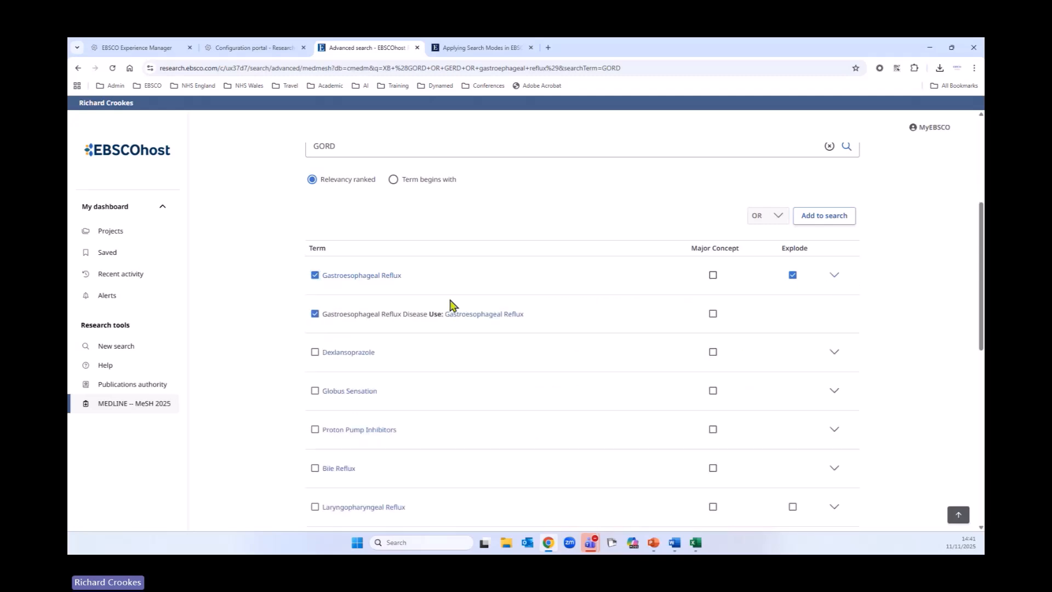
# Step: Open the Gastroesophageal Reflux term details and examine its description, entry terms and tree view
pyautogui.click(351, 279)
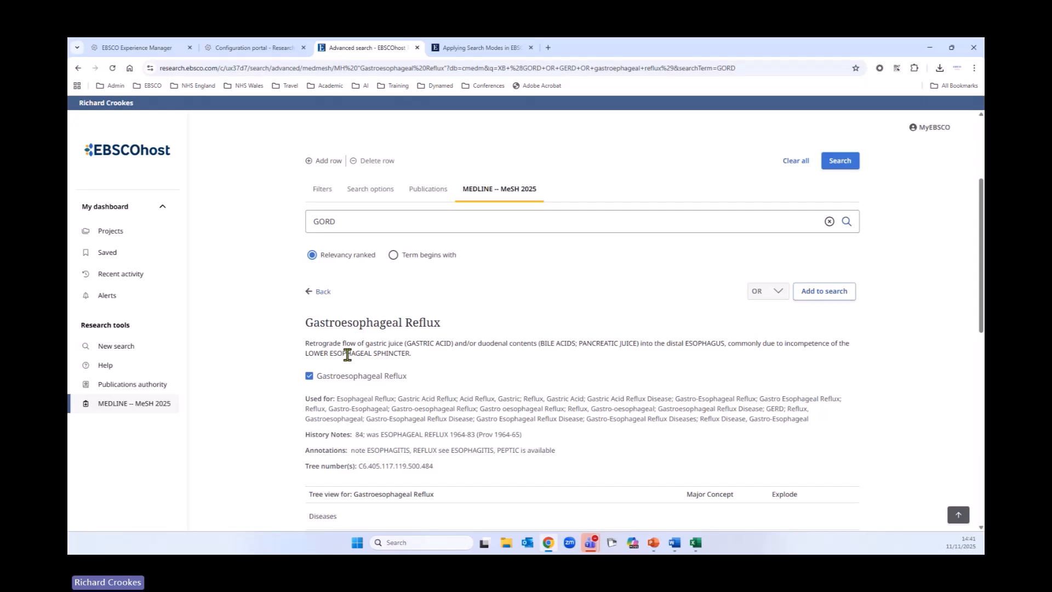
pyautogui.scroll(-2, 367, 337)
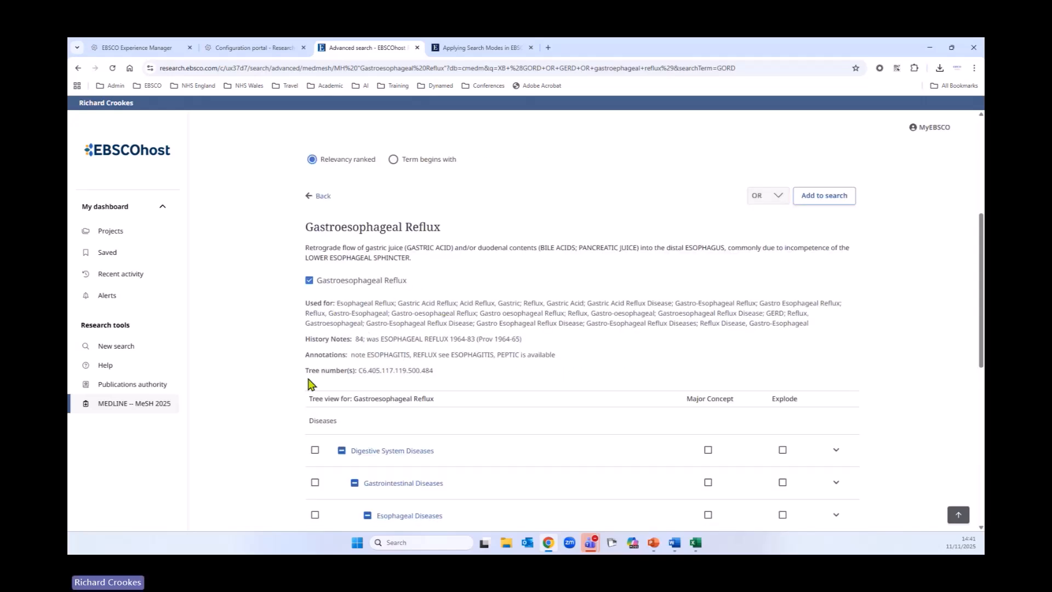
pyautogui.scroll(-1, 255, 346)
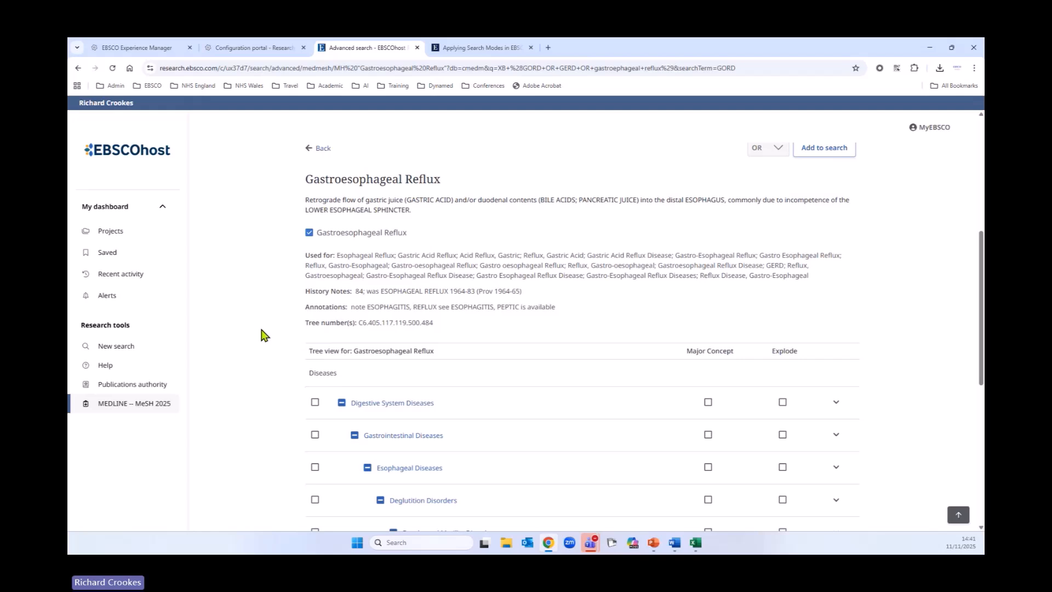
pyautogui.scroll(-4, 263, 335)
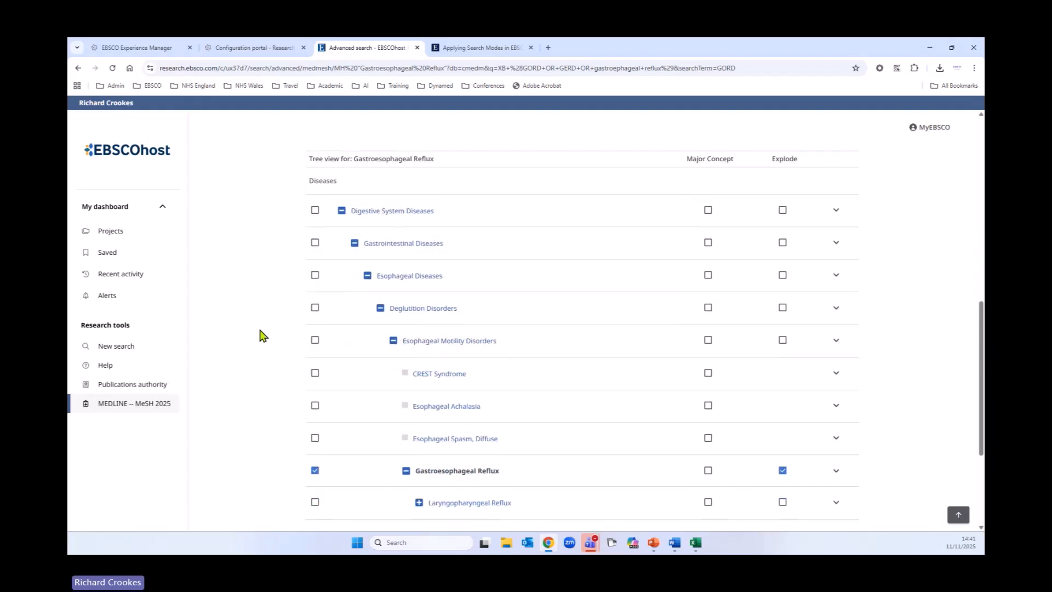
pyautogui.scroll(-2, 264, 335)
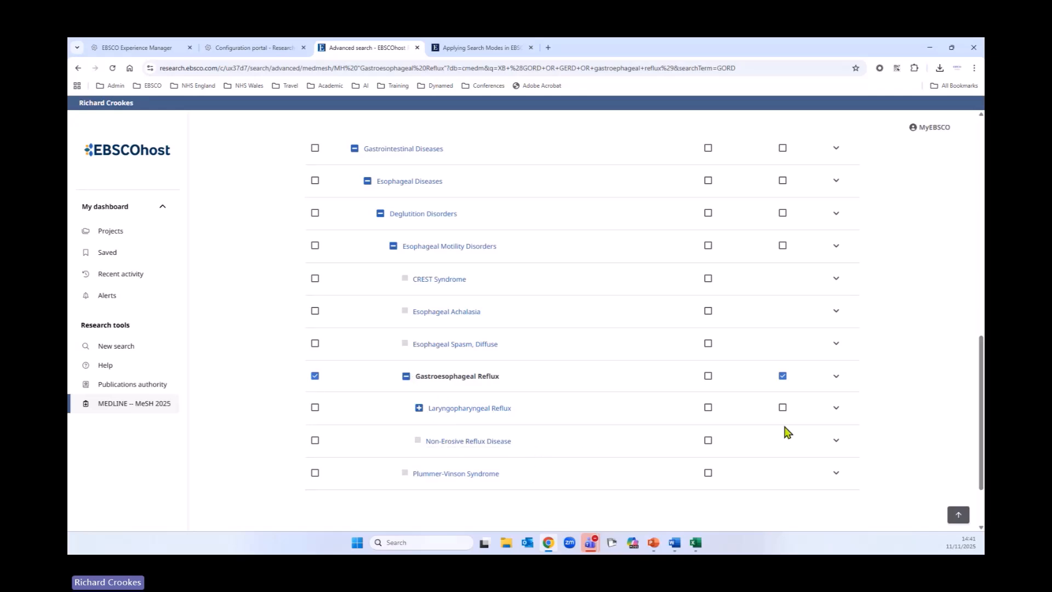
pyautogui.scroll(3, 759, 437)
pyautogui.scroll(5, 735, 433)
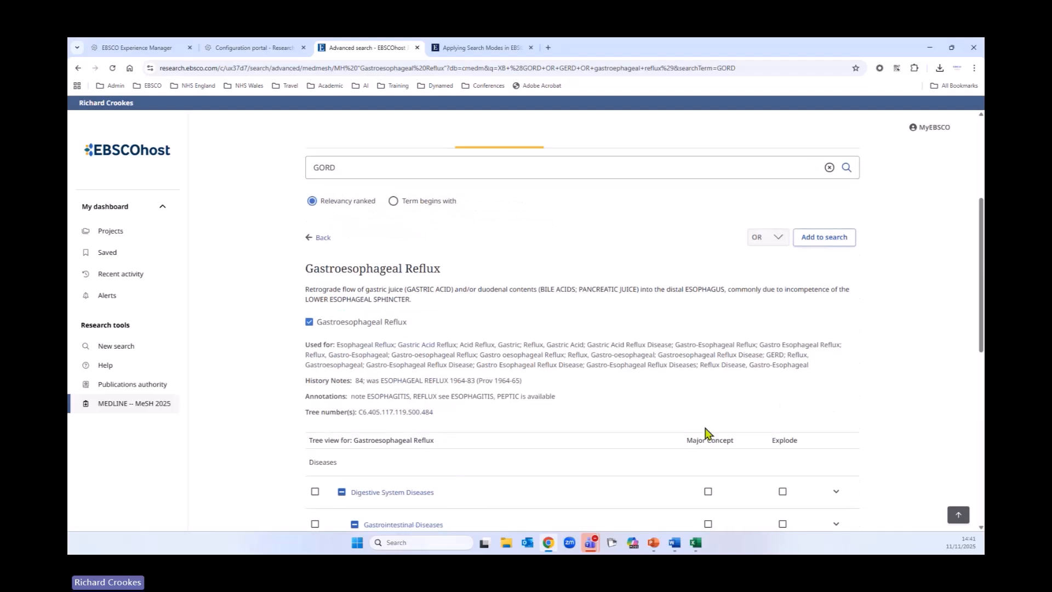
pyautogui.scroll(-4, 713, 383)
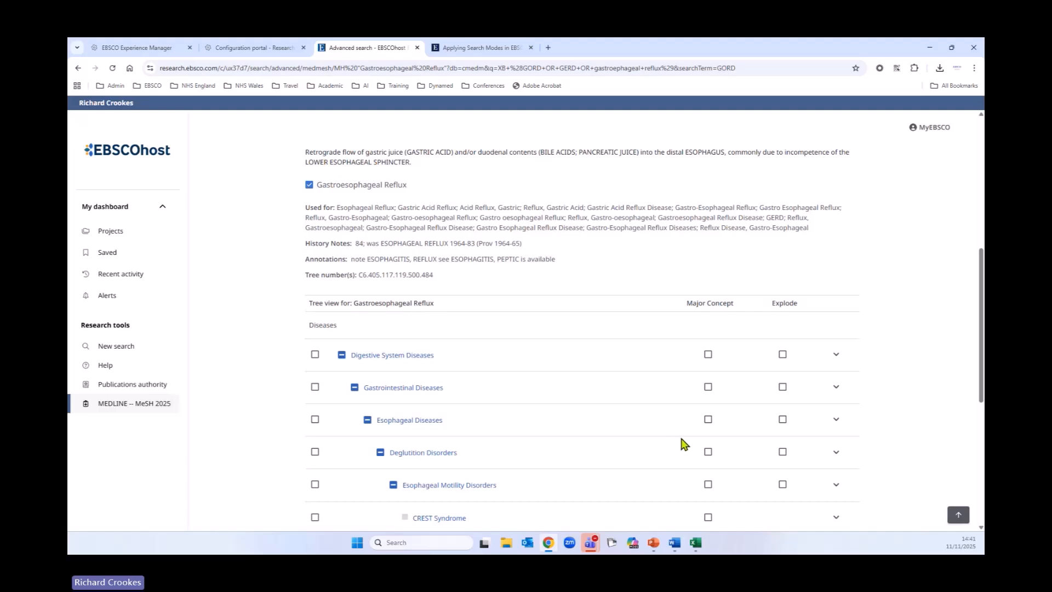
pyautogui.scroll(3, 684, 445)
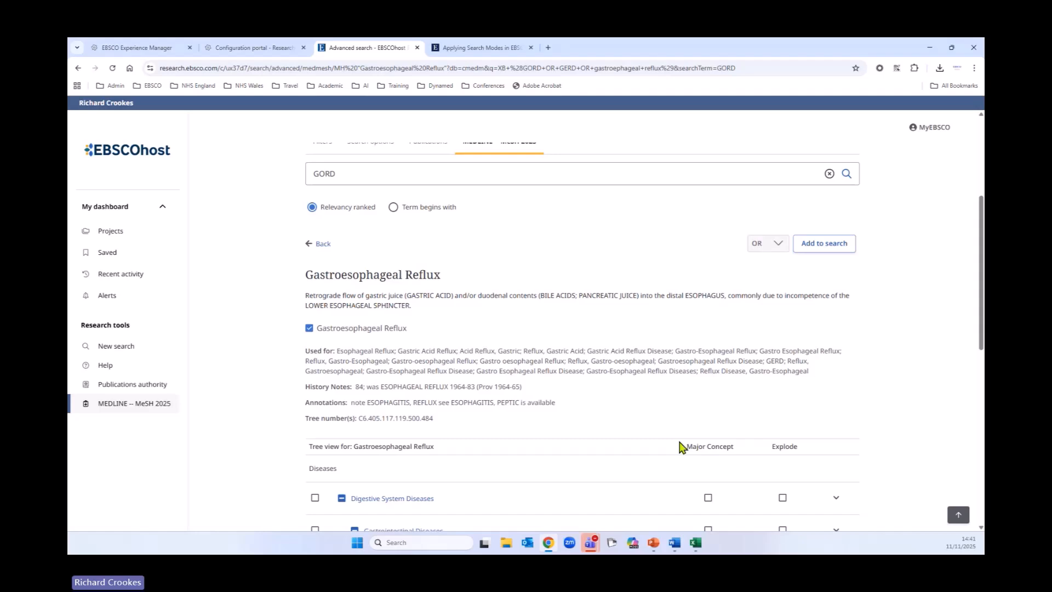
pyautogui.scroll(3, 679, 446)
# Step: Add the selected Gastroesophageal Reflux heading to the first search row
pyautogui.click(841, 388)
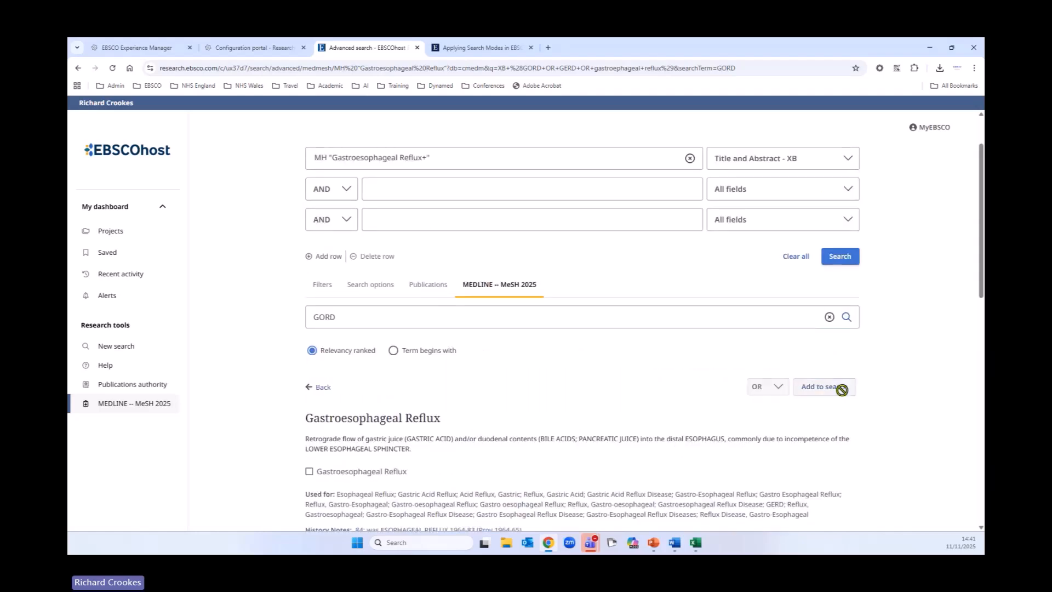
pyautogui.scroll(1, 642, 411)
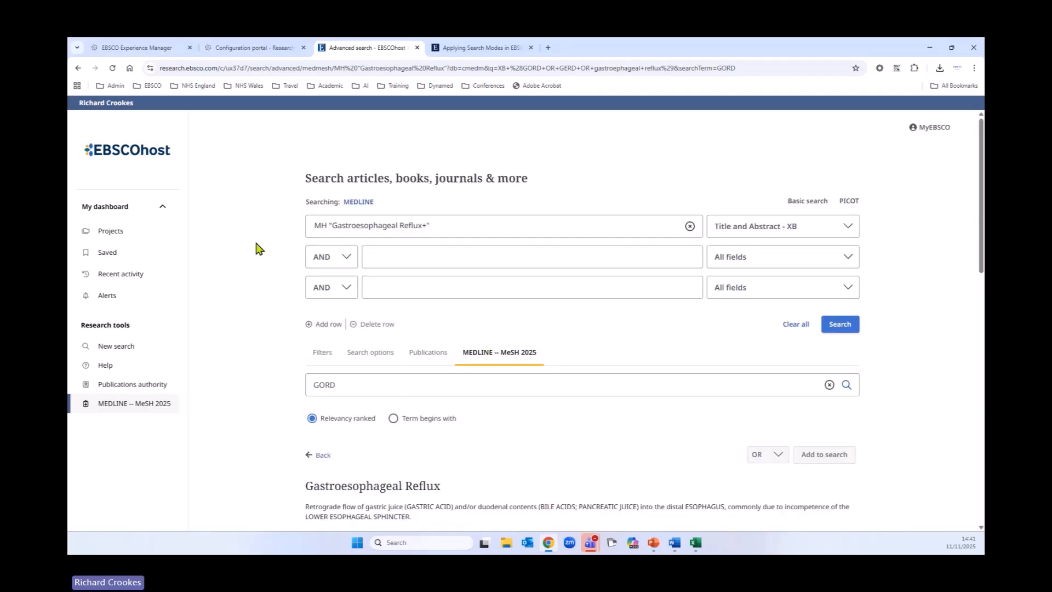
pyautogui.moveTo(448, 227); pyautogui.dragTo(307, 229)
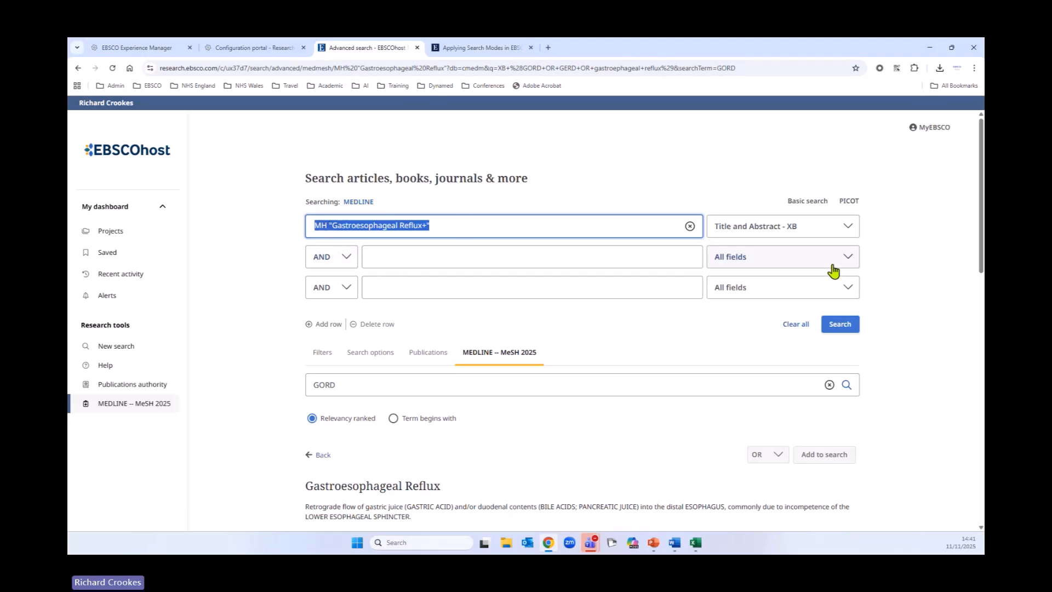
# Step: Set the field of the Gastroesophageal Reflux MeSH row to All fields and run the search
pyautogui.click(824, 235)
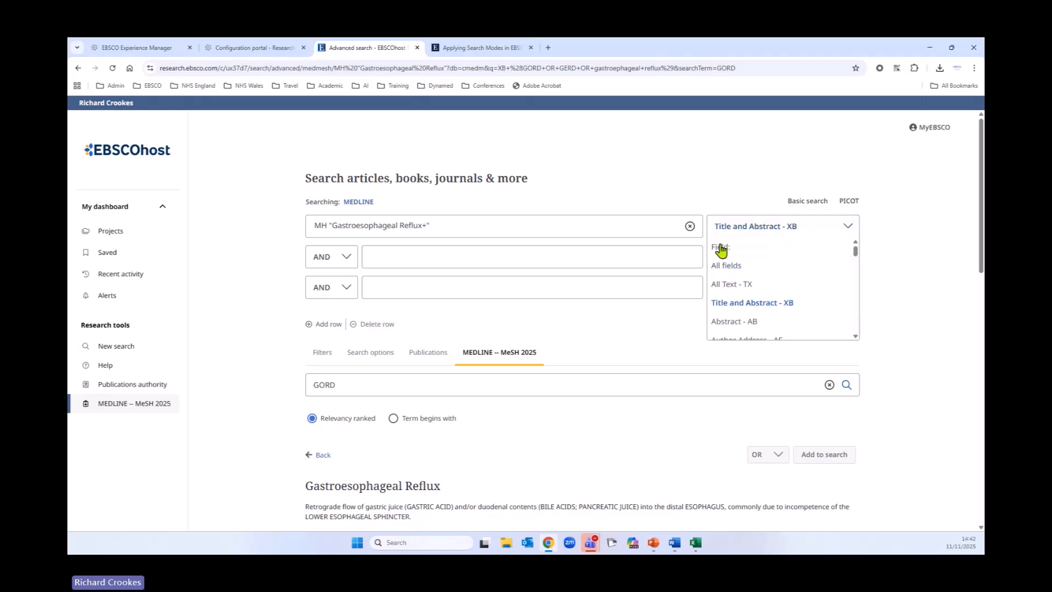
pyautogui.click(735, 265)
pyautogui.click(769, 234)
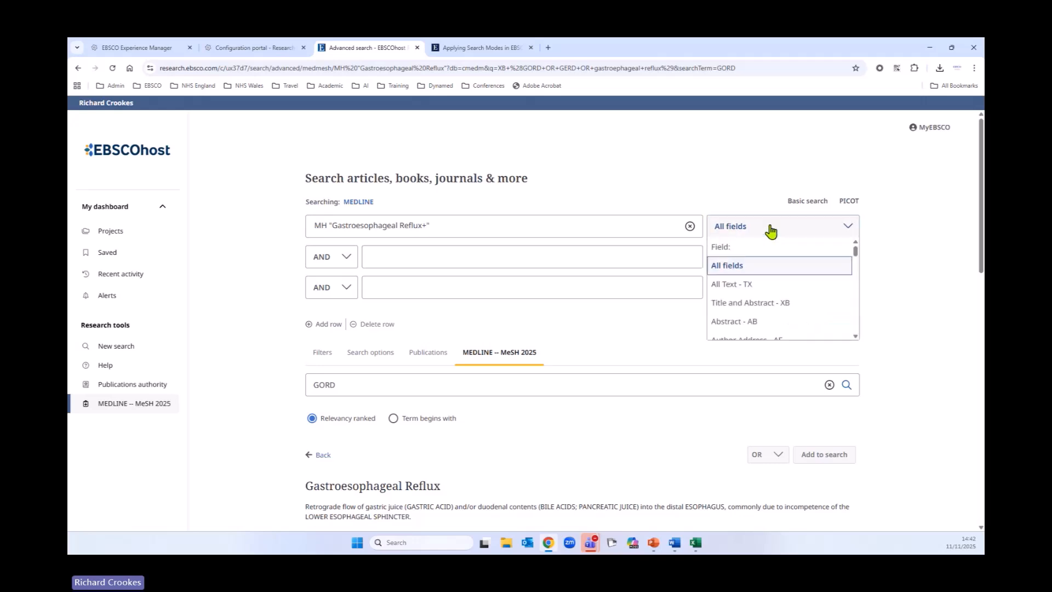
pyautogui.scroll(-5, 769, 313)
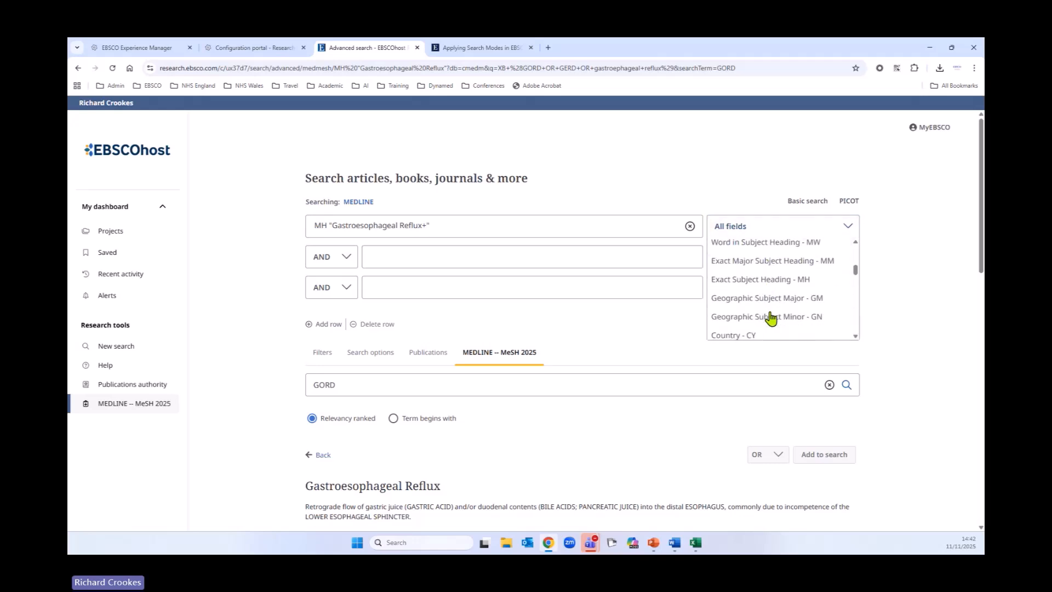
pyautogui.scroll(1, 764, 315)
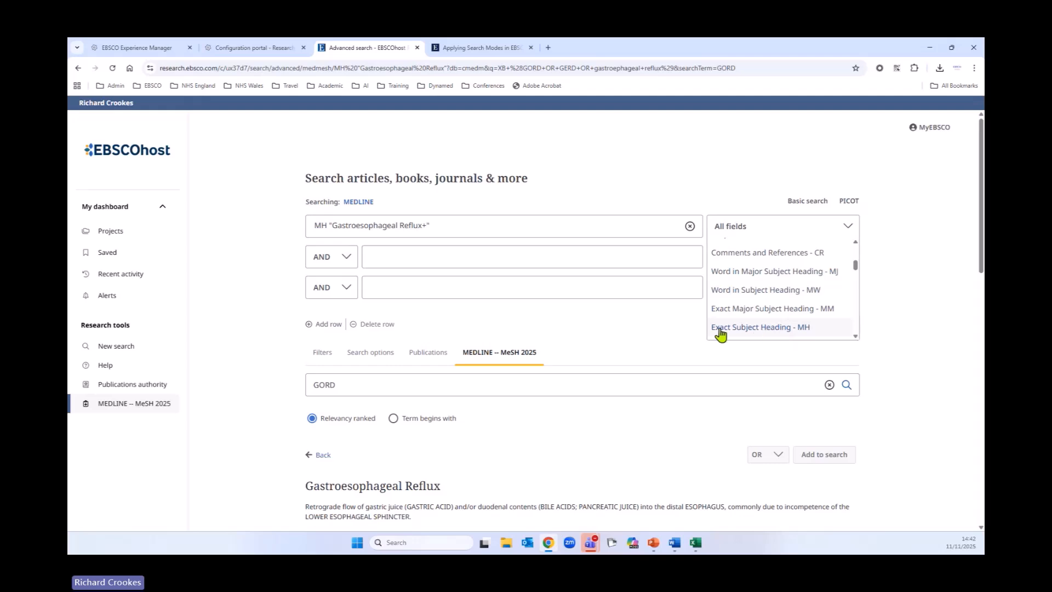
pyautogui.click(739, 189)
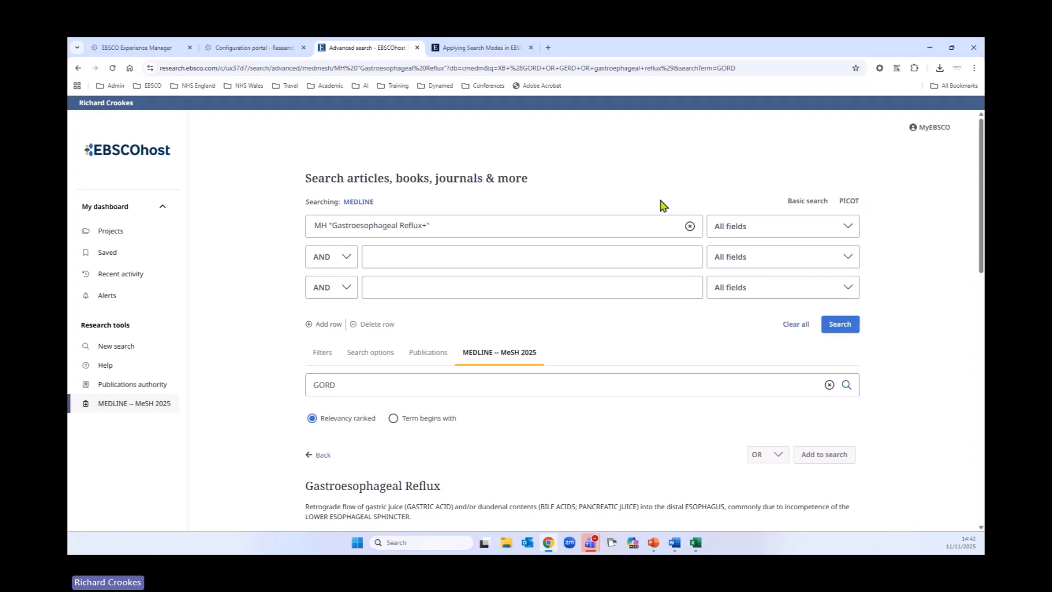
pyautogui.click(837, 325)
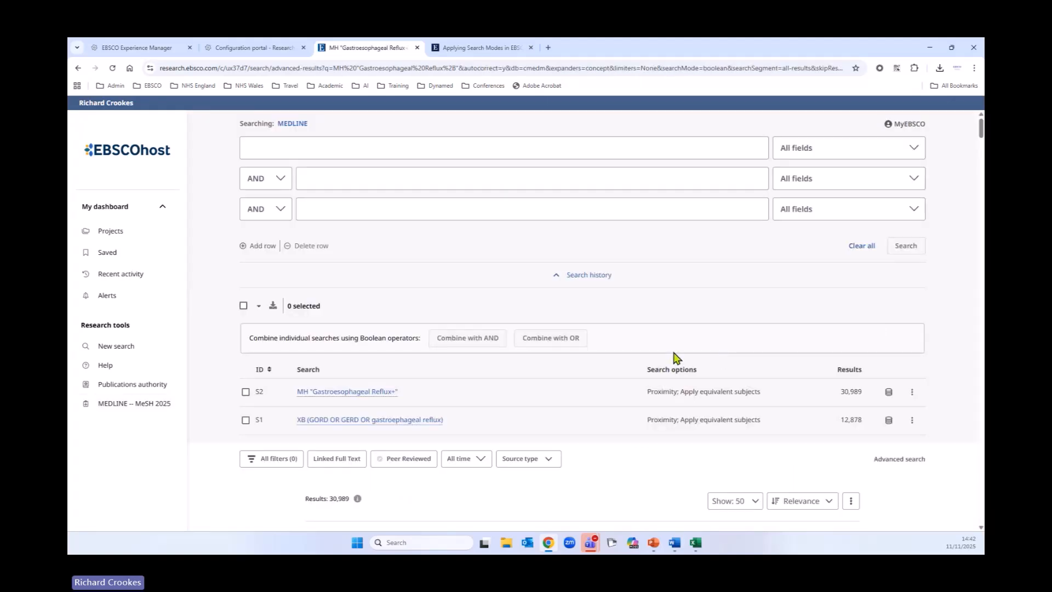
# Step: Select searches S1 and S2 in the search history, combine them with OR and run the combined search
pyautogui.scroll(-3, 674, 357)
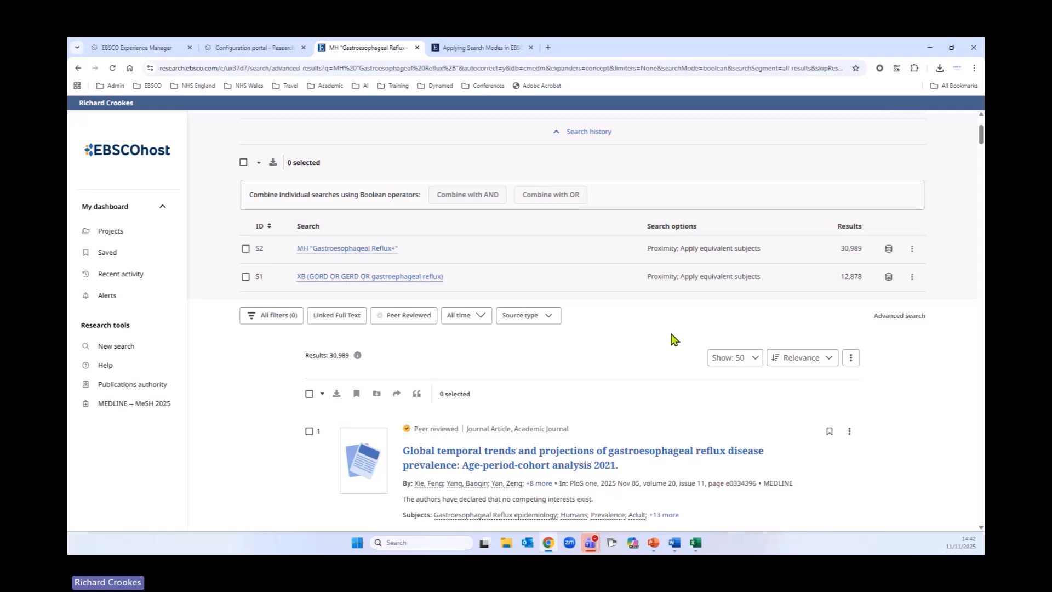
pyautogui.click(243, 163)
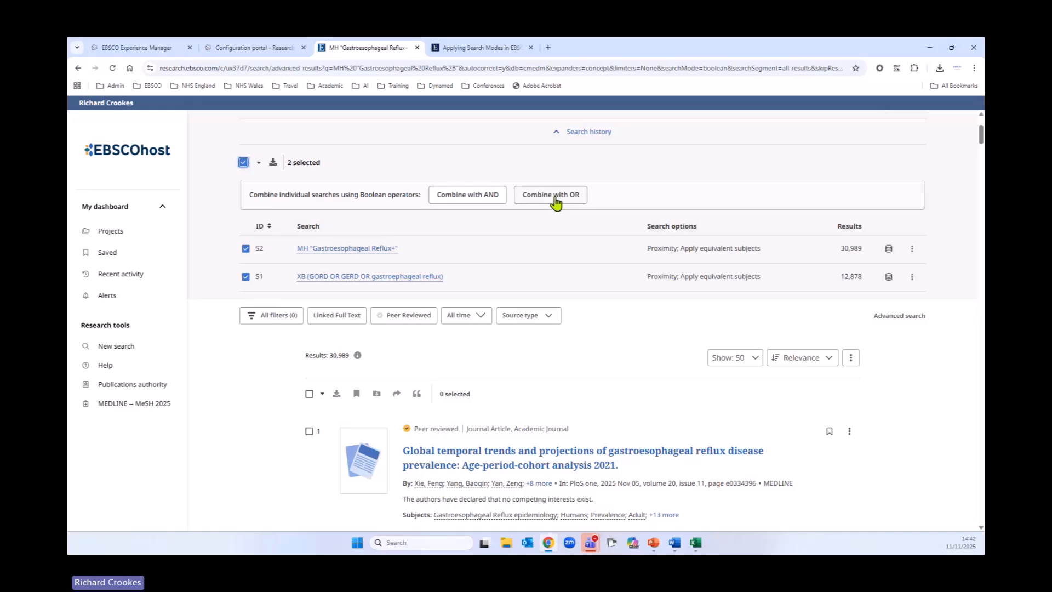
pyautogui.scroll(3, 614, 291)
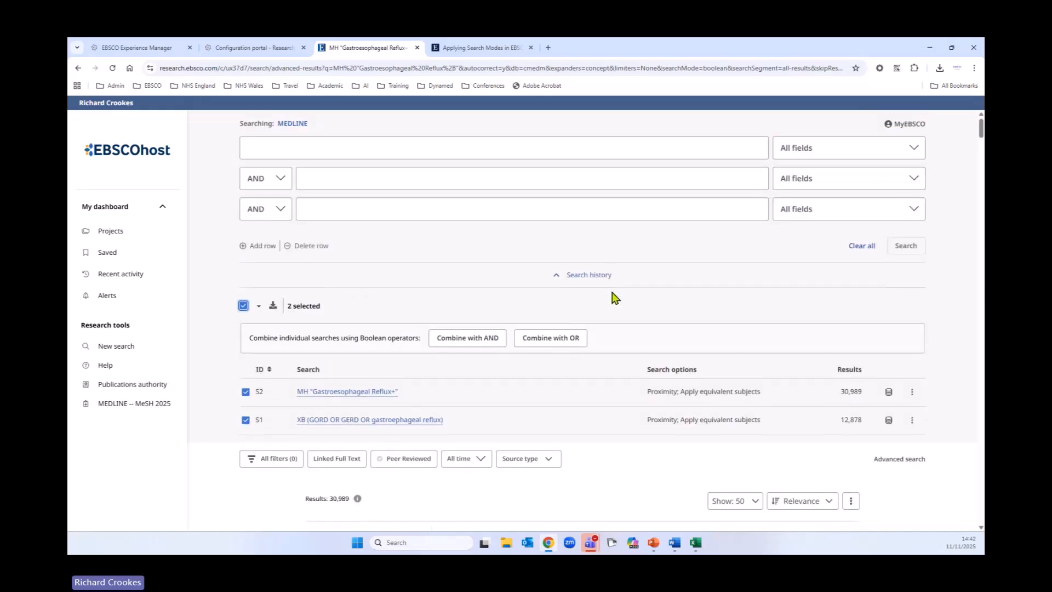
pyautogui.click(541, 338)
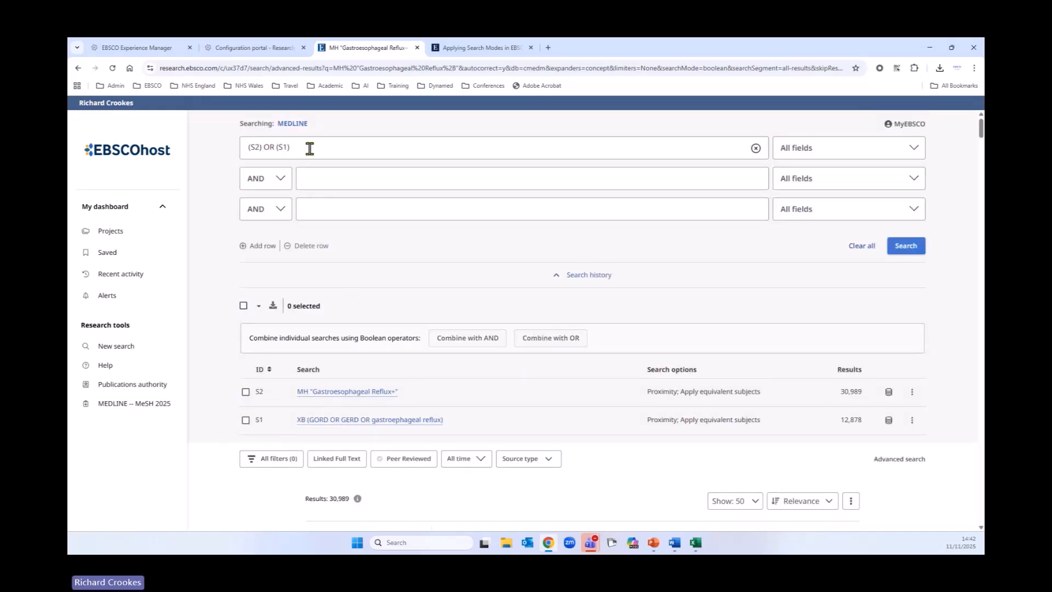
pyautogui.moveTo(310, 146); pyautogui.dragTo(230, 152)
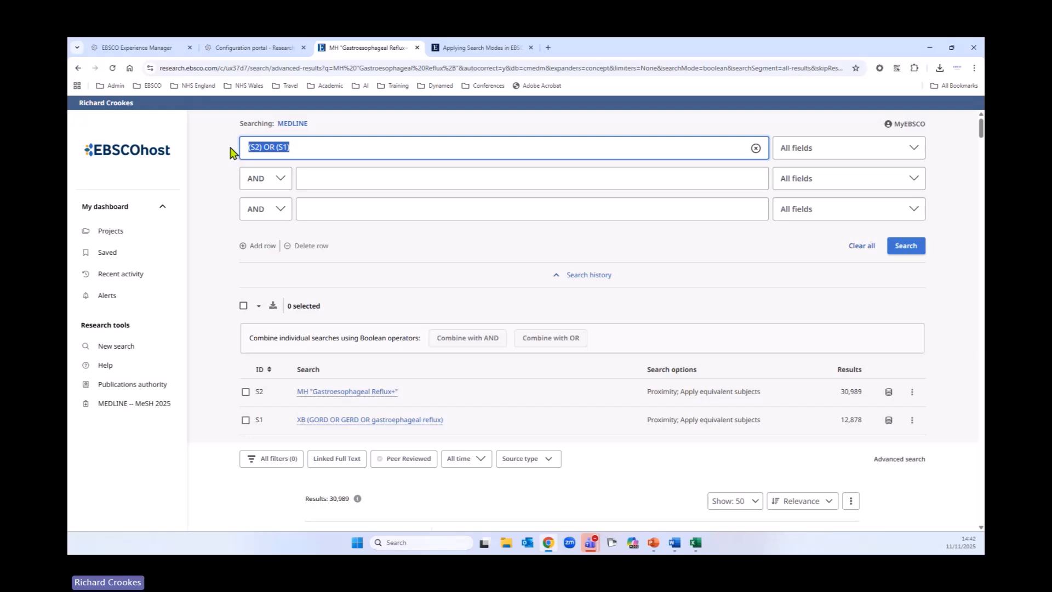
pyautogui.click(912, 245)
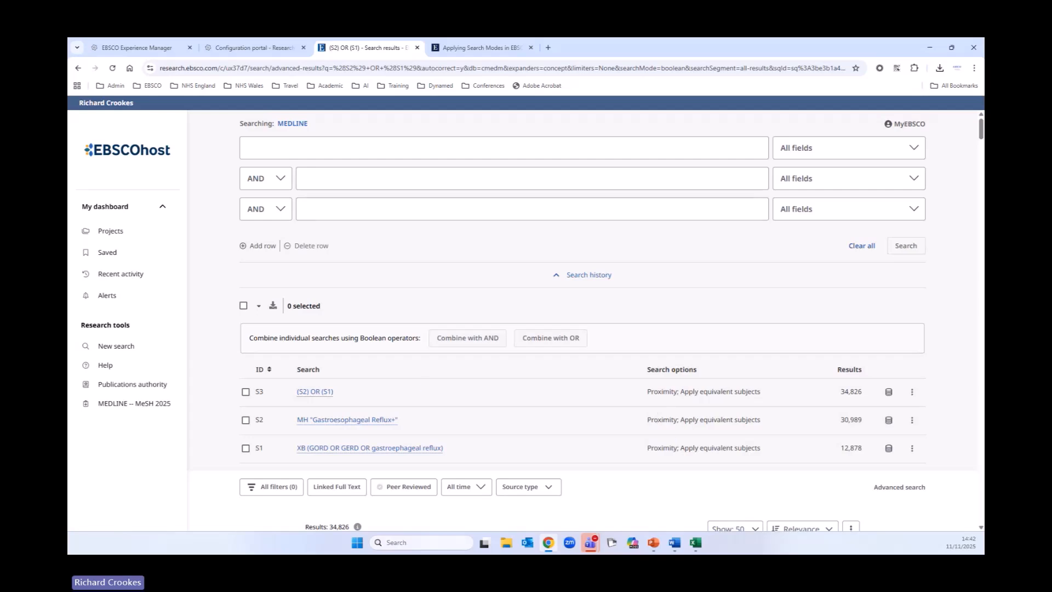
# Step: Enter PPI OR proton pump inhibitors as the query in the first search row
pyautogui.click(364, 148)
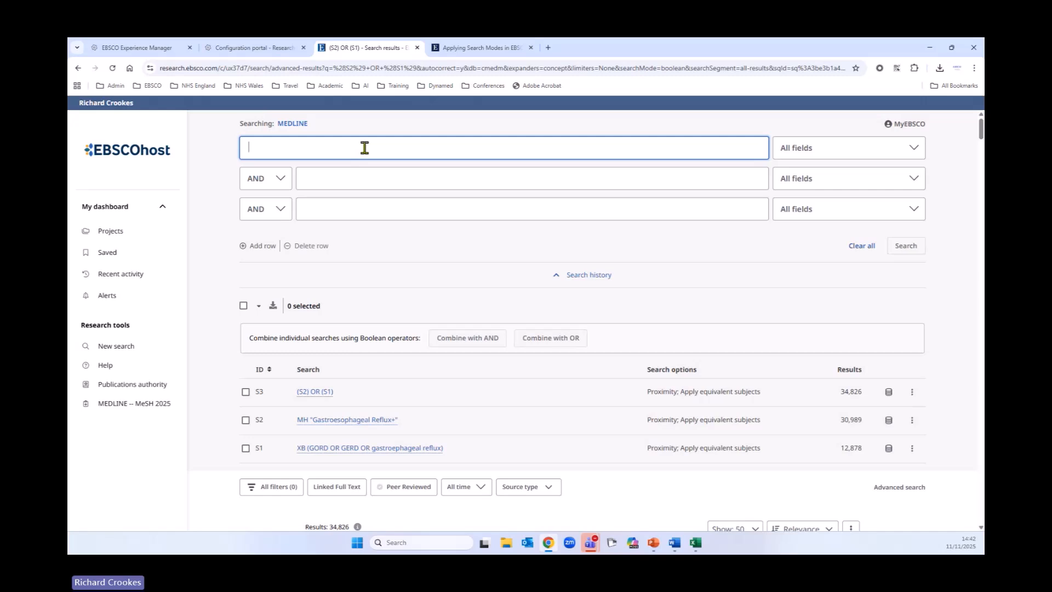
pyautogui.write('PP')
pyautogui.press('BackSpace')
pyautogui.press('BackSpace')
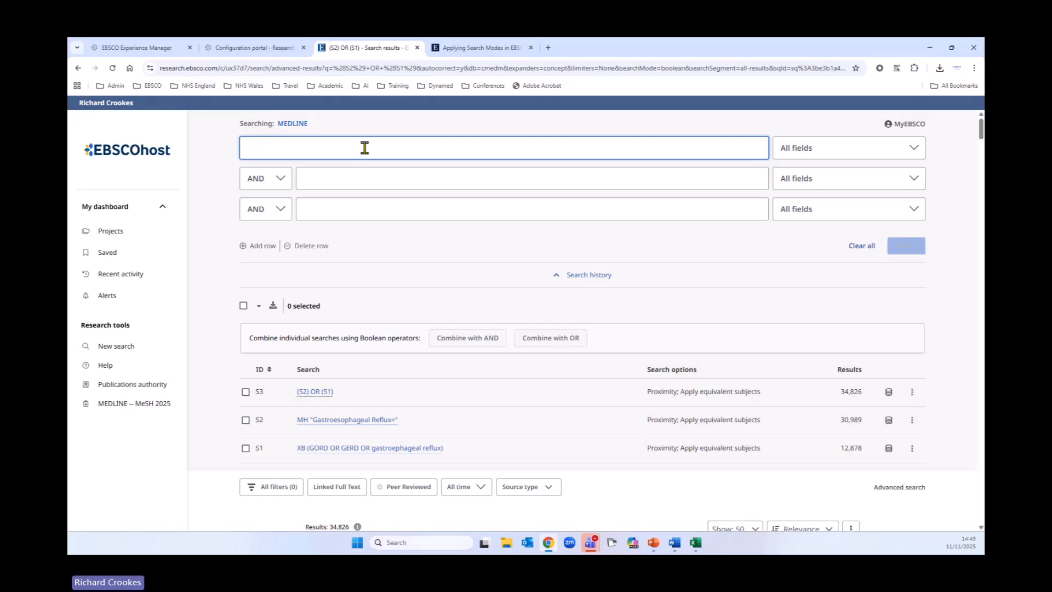
pyautogui.write('PPI OR ')
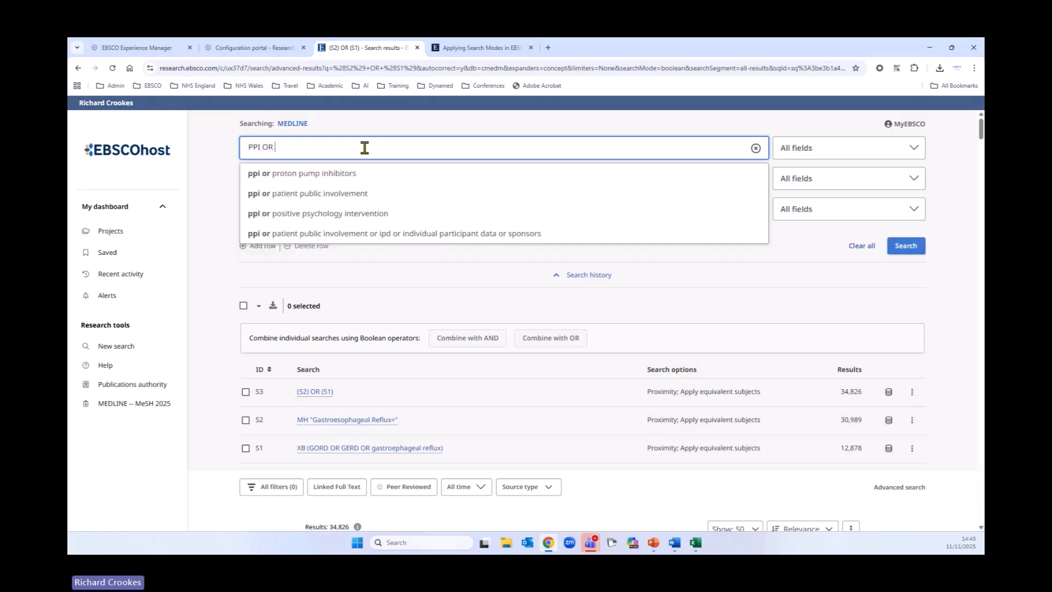
pyautogui.write('prot')
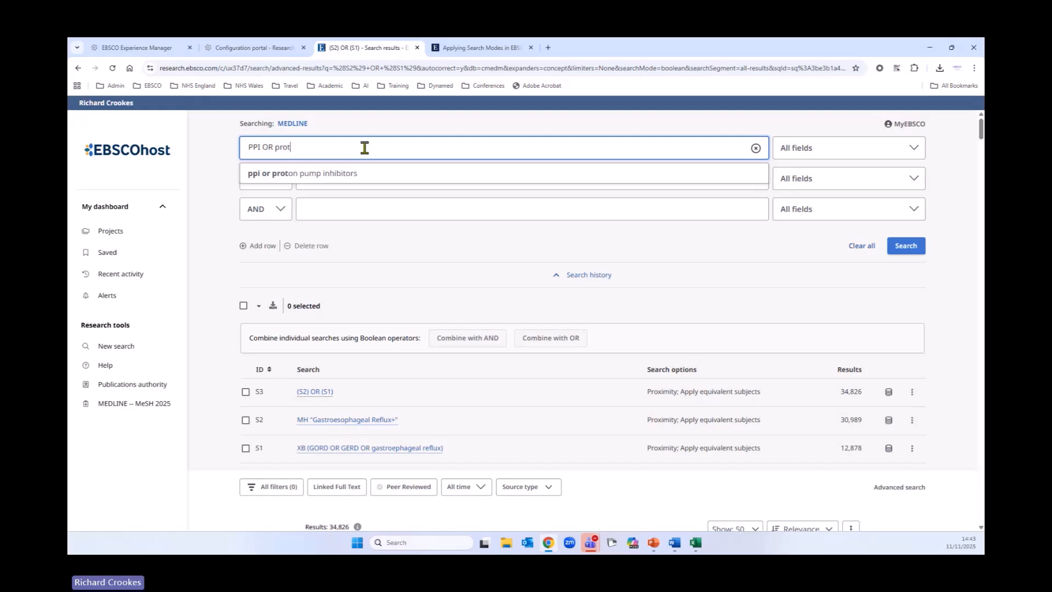
pyautogui.write('on pump inhib')
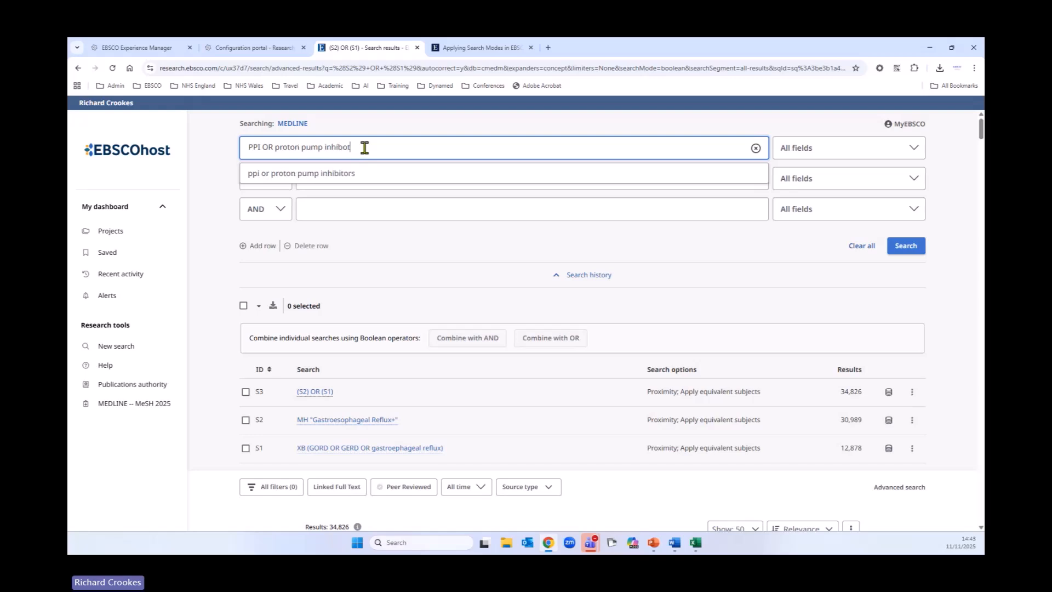
pyautogui.write('itors')
# Step: Limit the PPI query to Title and Abstract - XB and run the search
pyautogui.click(852, 153)
pyautogui.click(837, 230)
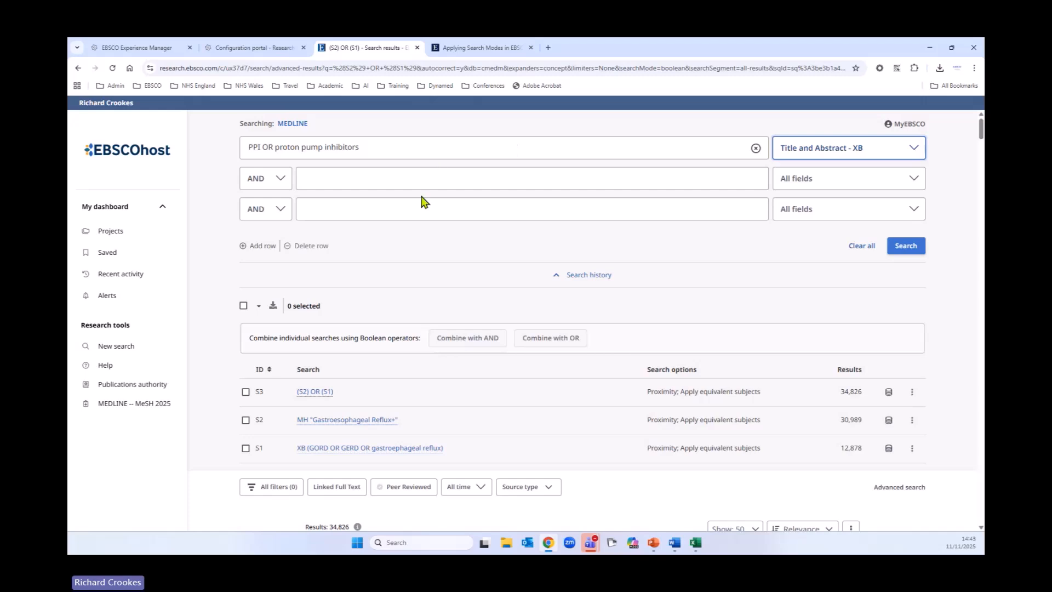
pyautogui.click(913, 247)
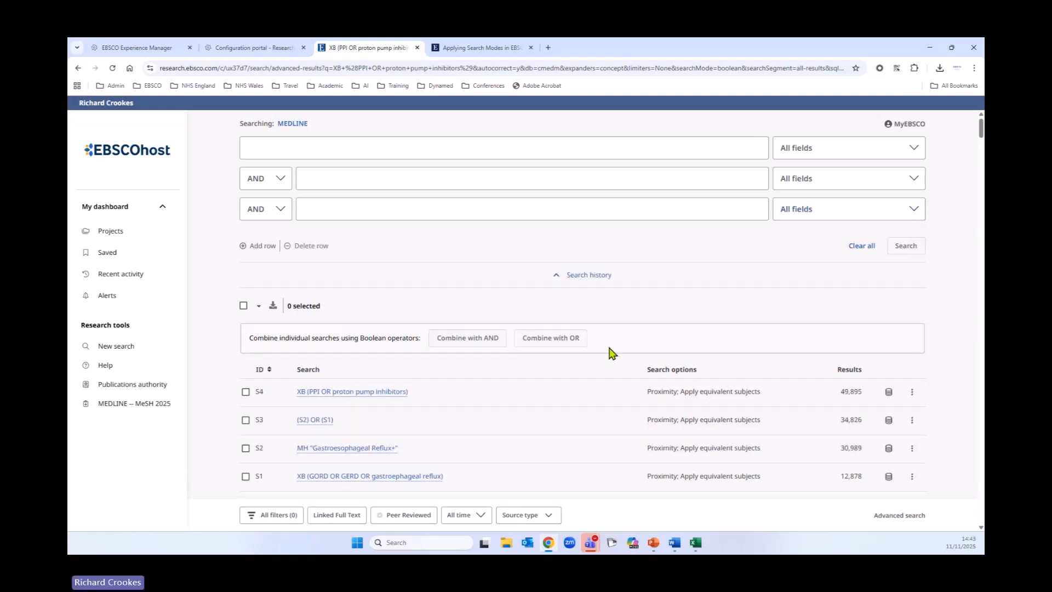
# Step: Sort the search history by ID in ascending order
pyautogui.scroll(-1, 614, 353)
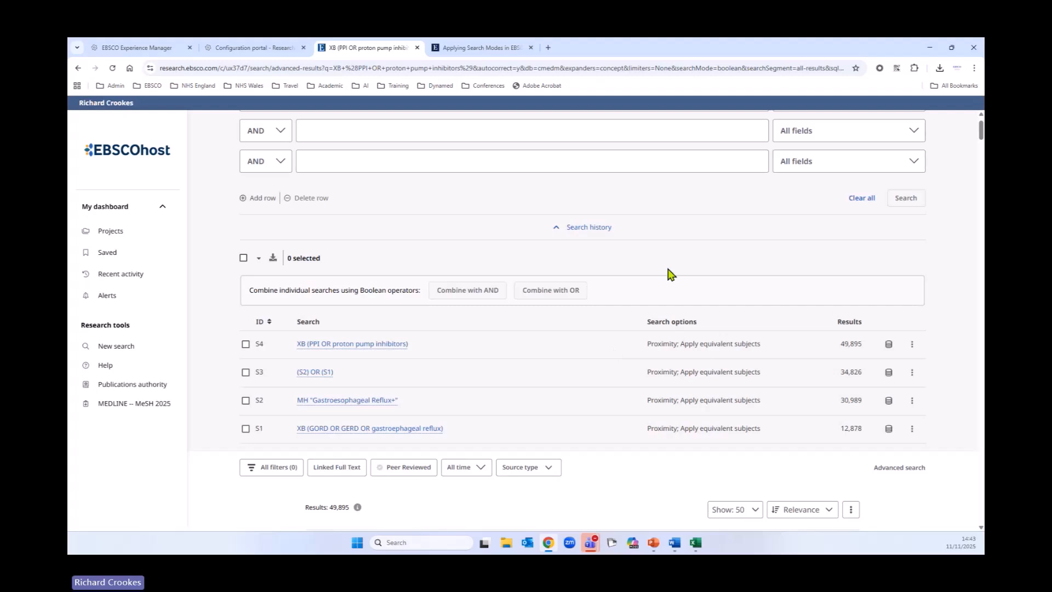
pyautogui.click(261, 328)
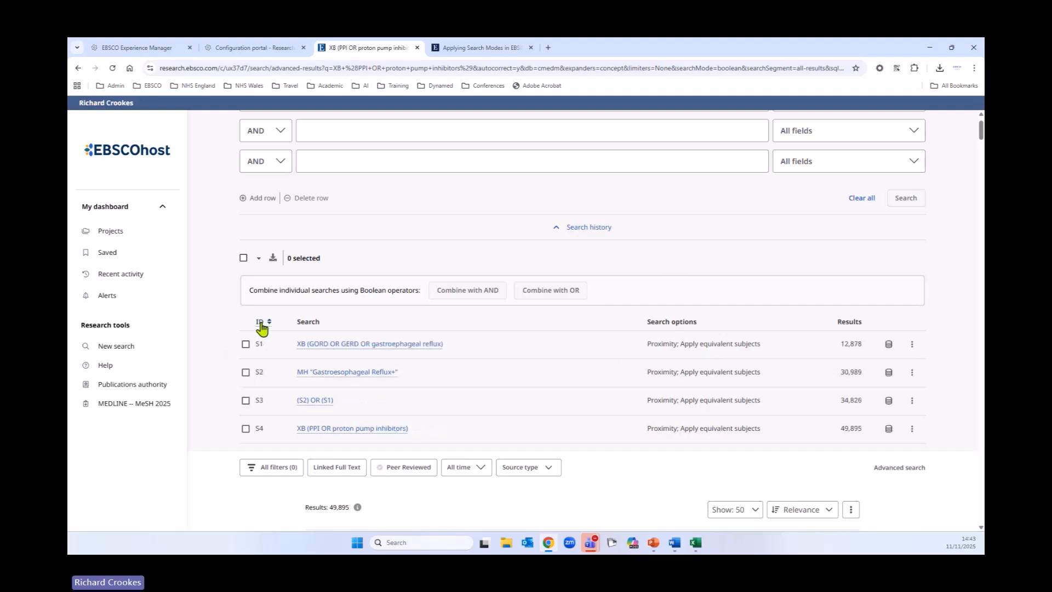
pyautogui.scroll(-1, 567, 378)
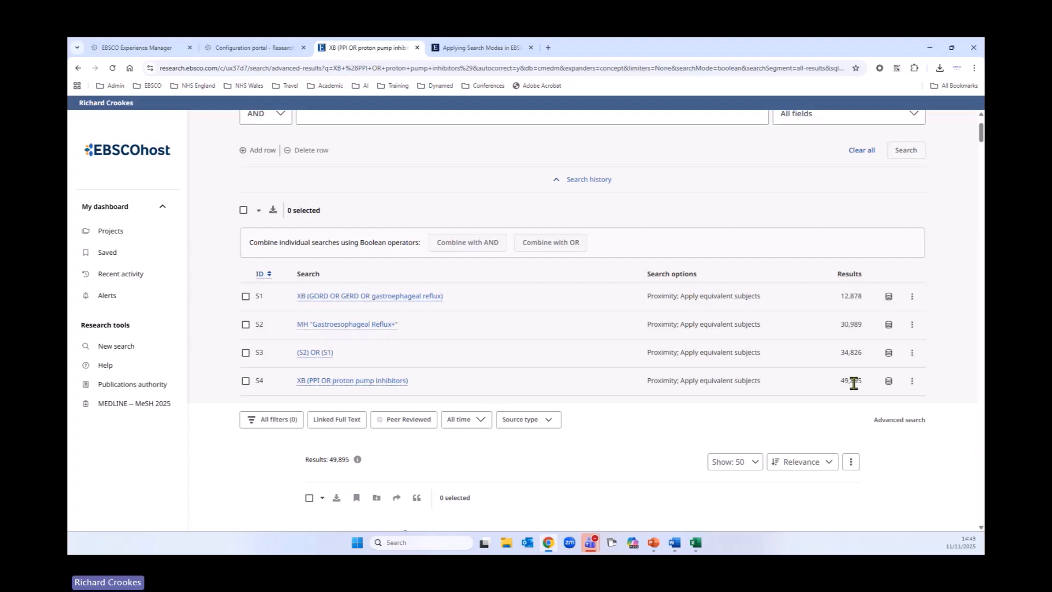
# Step: Check which database searches S1 and S4 ran on and open their action menus
pyautogui.click(889, 297)
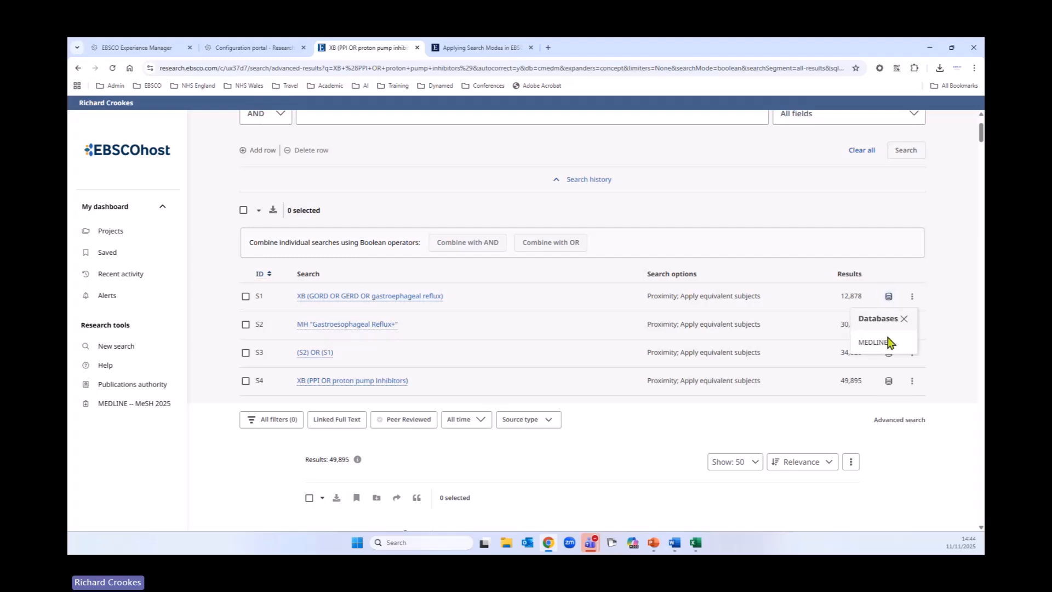
pyautogui.click(889, 382)
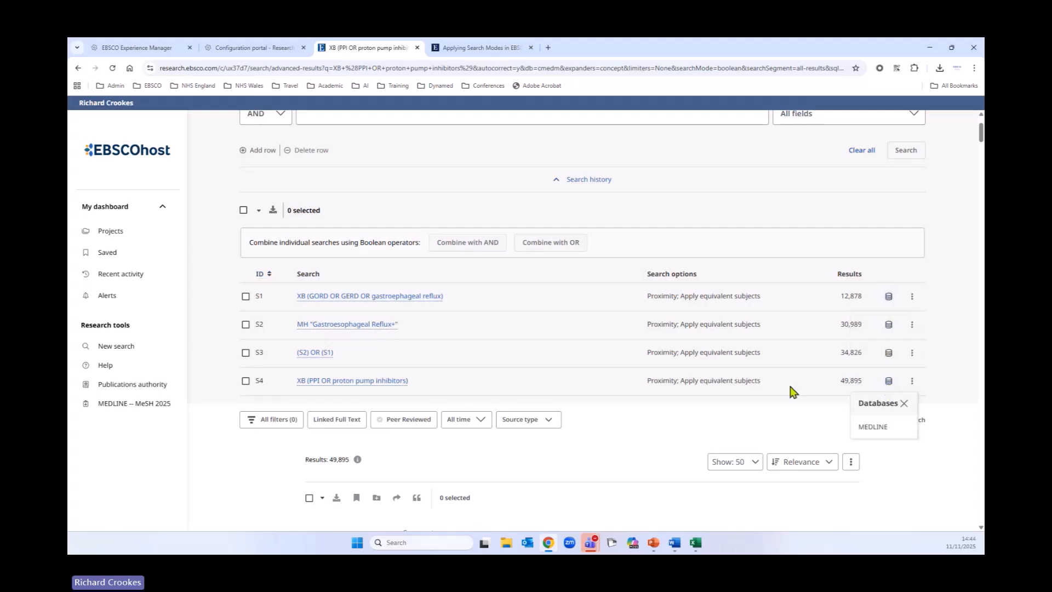
pyautogui.click(912, 296)
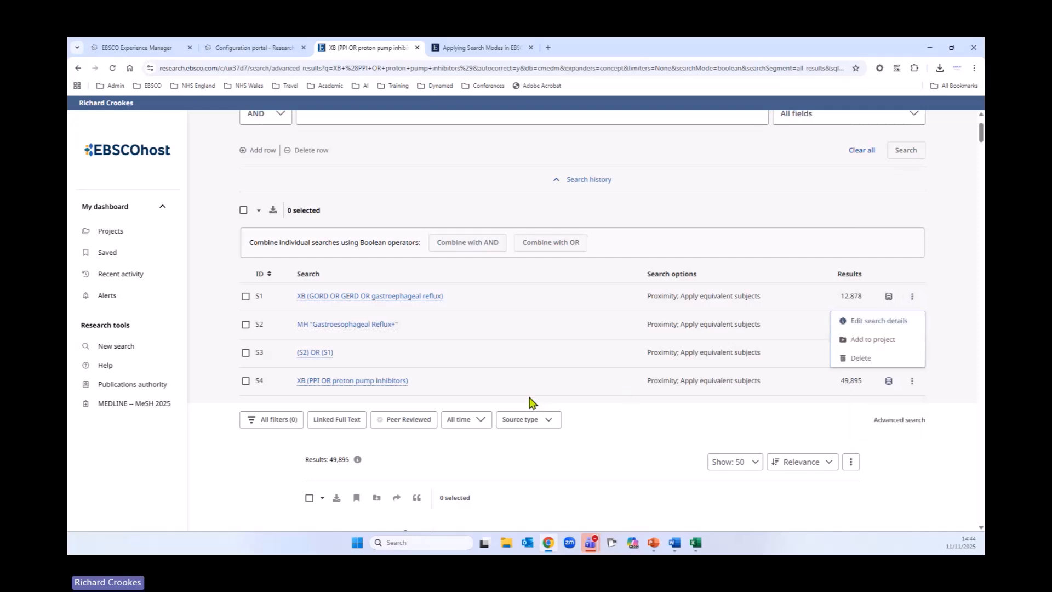
pyautogui.click(912, 382)
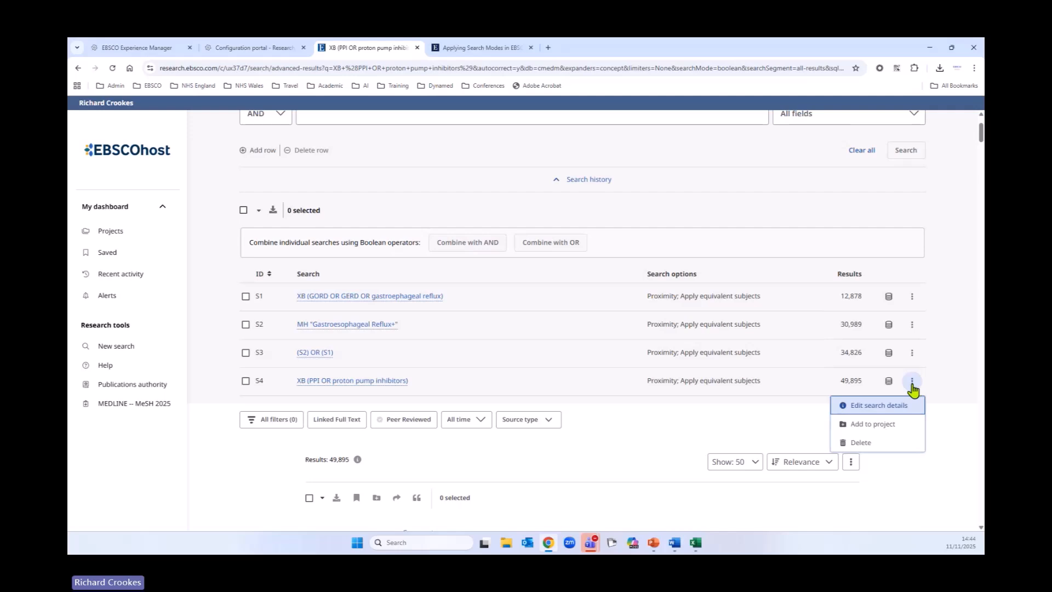
# Step: Edit search S4's query to PPI OR proton pump inhibitors OR omeprazole, update it and close the confirmation
pyautogui.click(875, 410)
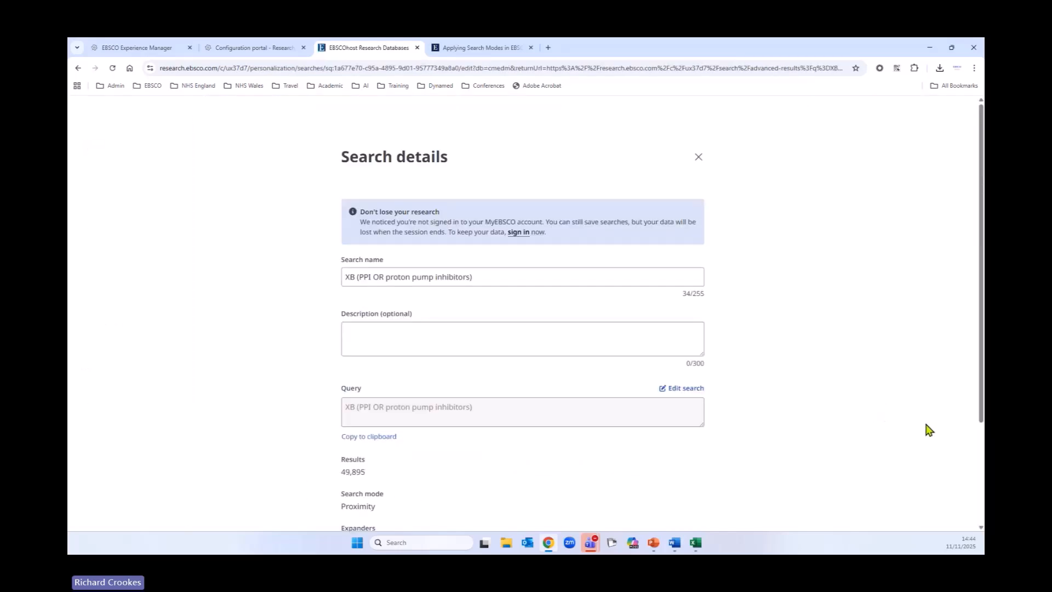
pyautogui.scroll(-2, 812, 405)
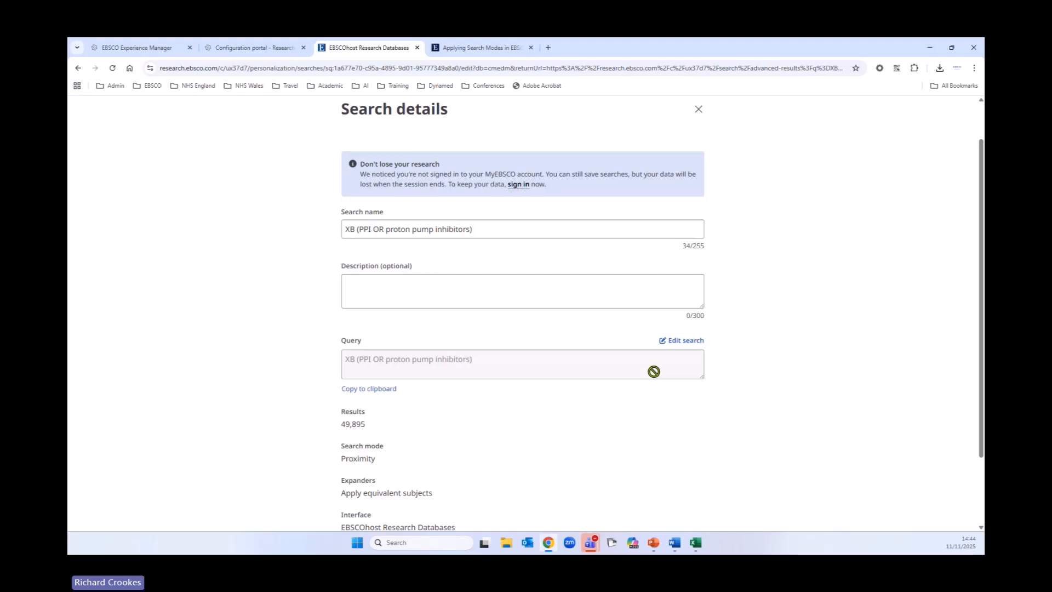
pyautogui.click(683, 342)
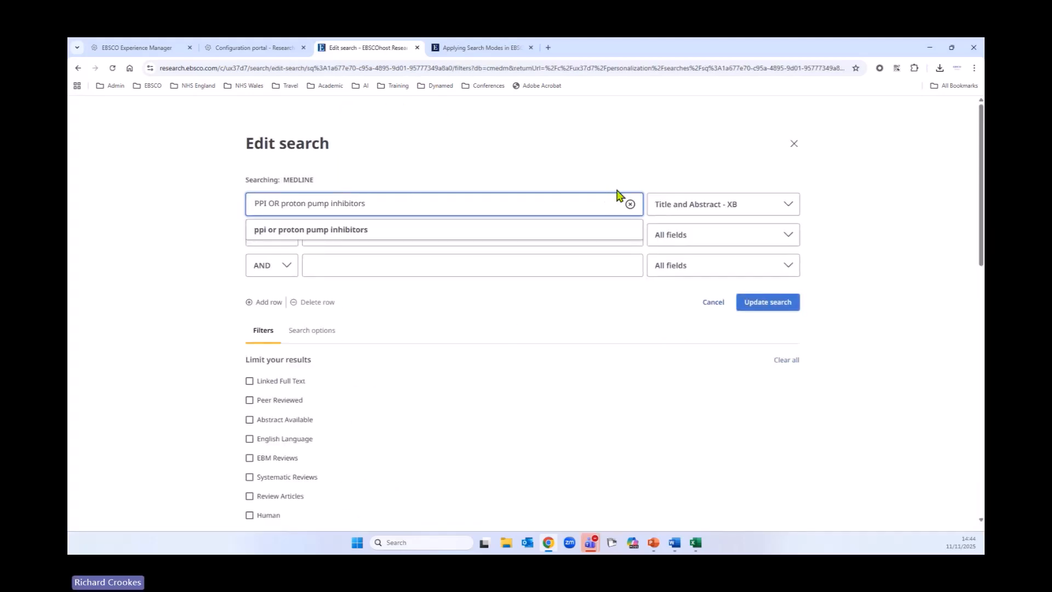
pyautogui.write('OR')
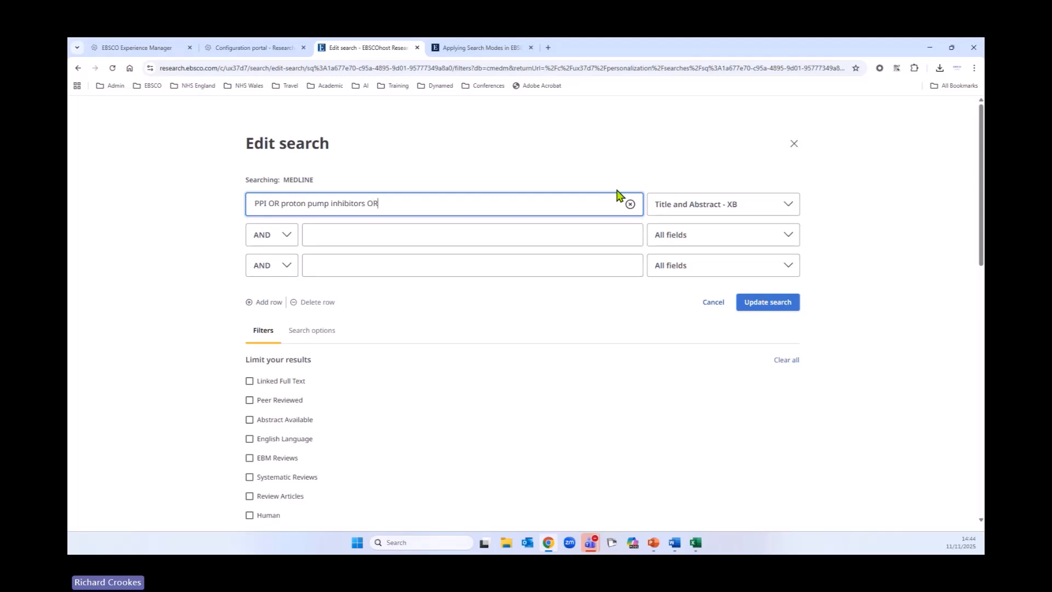
pyautogui.write(' omepr')
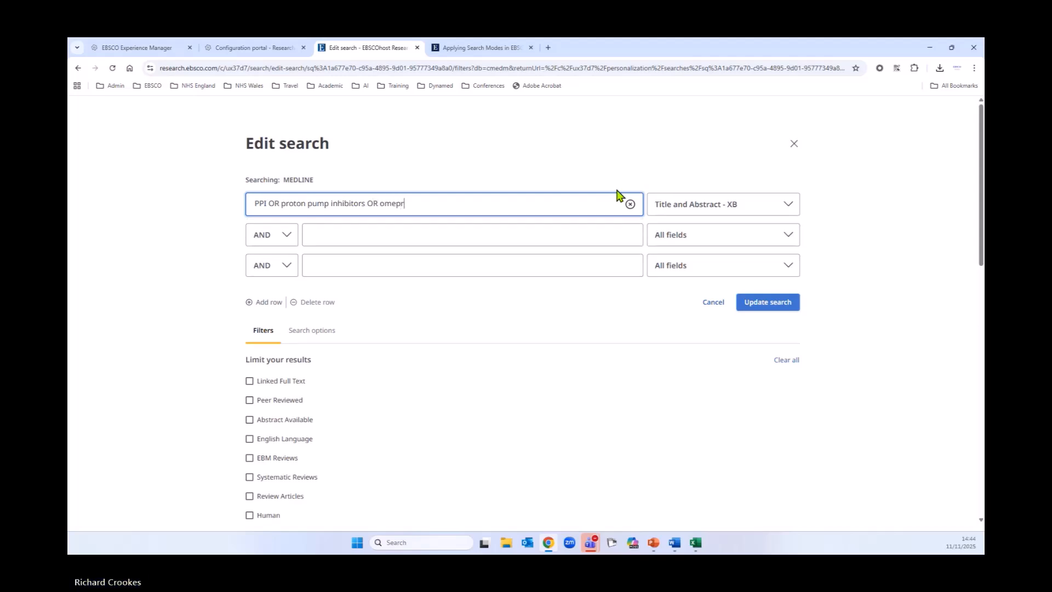
pyautogui.write('azole')
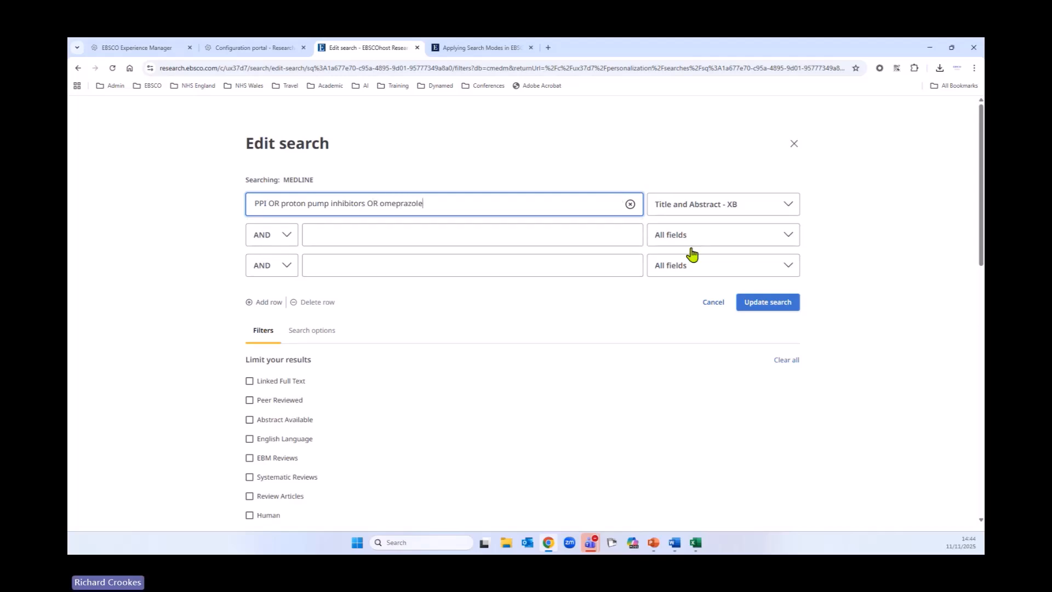
pyautogui.click(774, 305)
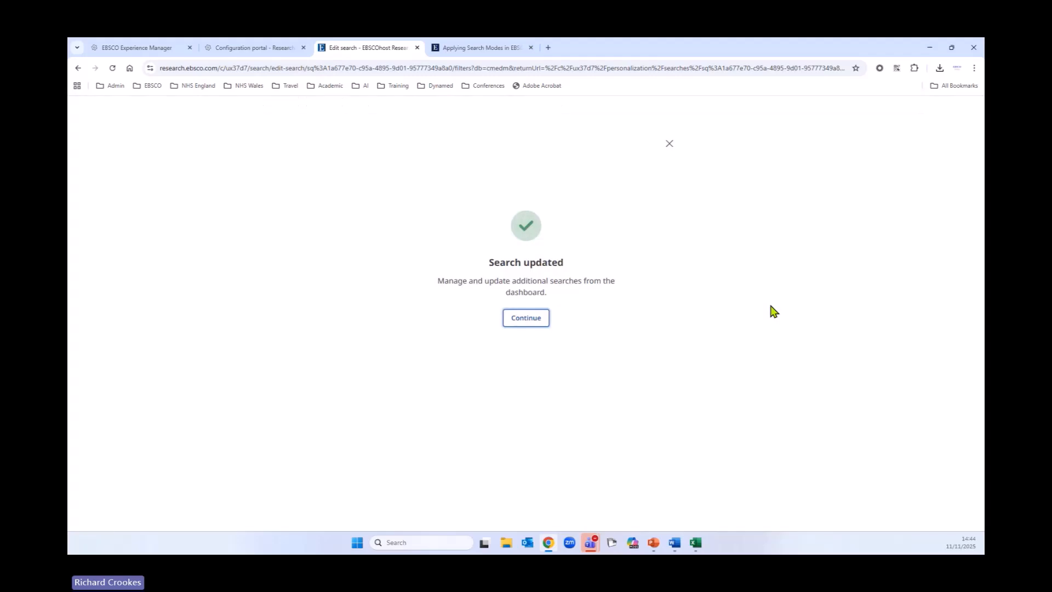
pyautogui.click(670, 144)
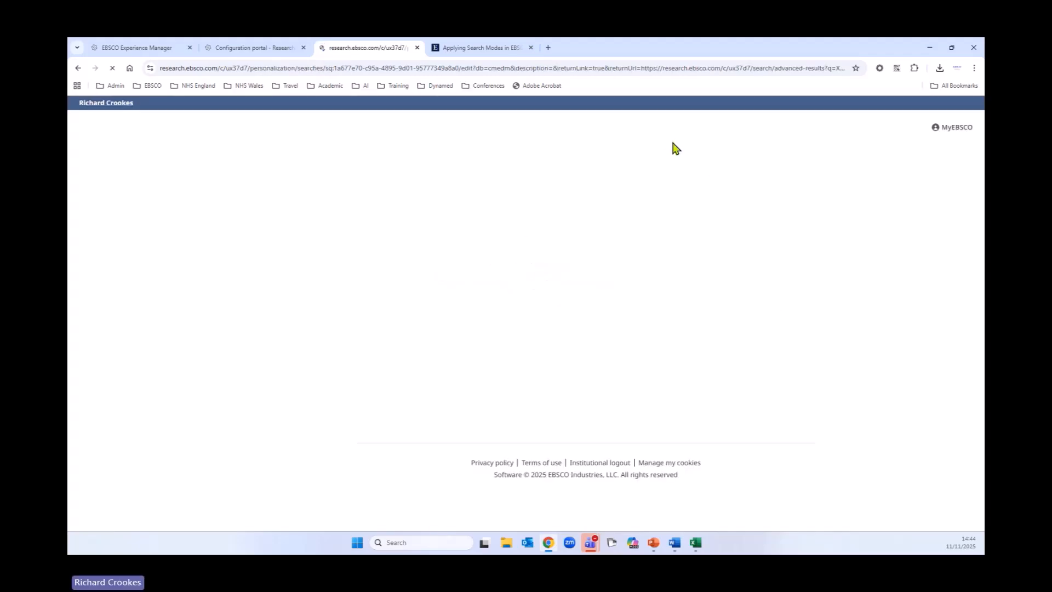
# Step: Review the search details for S4 and close them
pyautogui.scroll(-2, 729, 336)
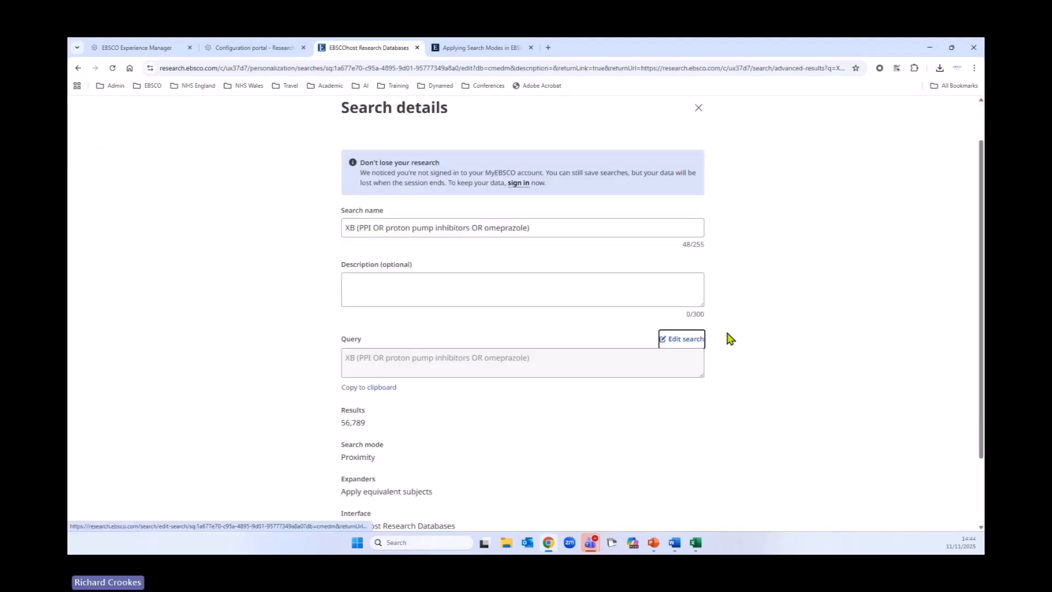
pyautogui.scroll(2, 707, 181)
pyautogui.click(699, 157)
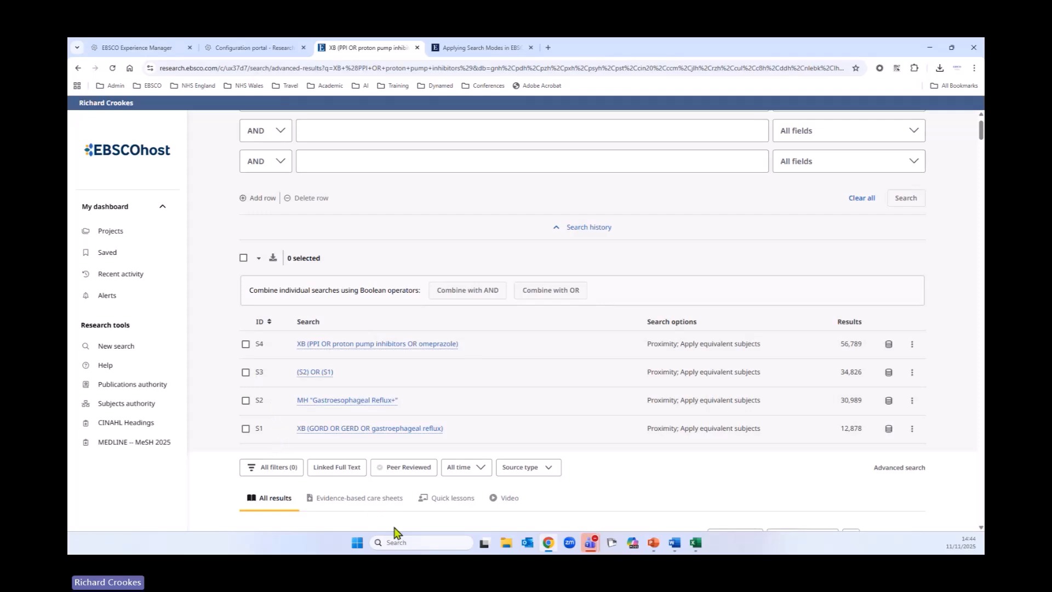
# Step: Open the MEDLINE – MeSH 2025 tool and clear the first search box
pyautogui.scroll(1, 544, 524)
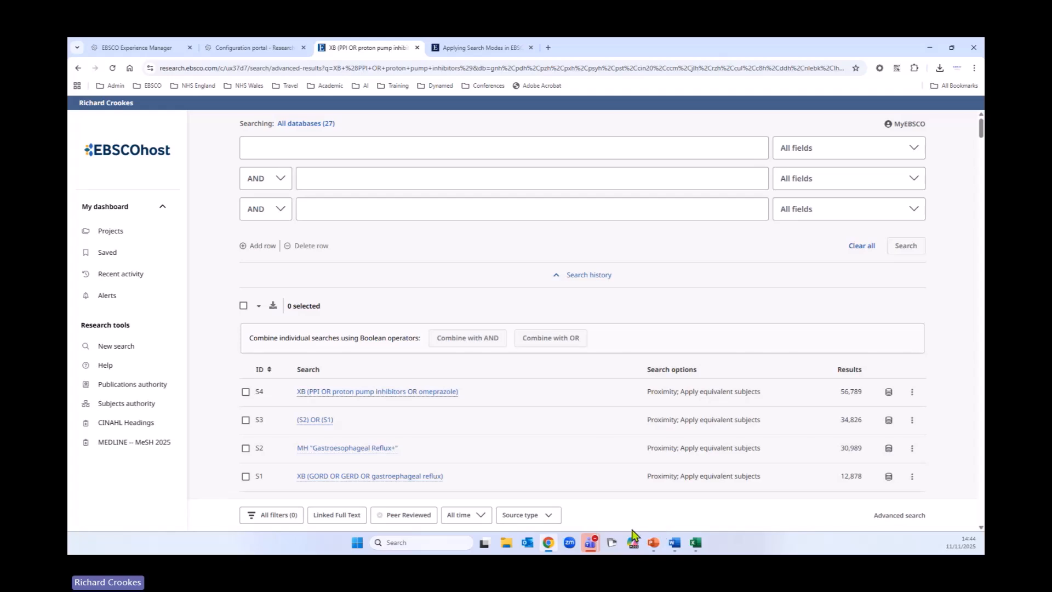
pyautogui.click(115, 443)
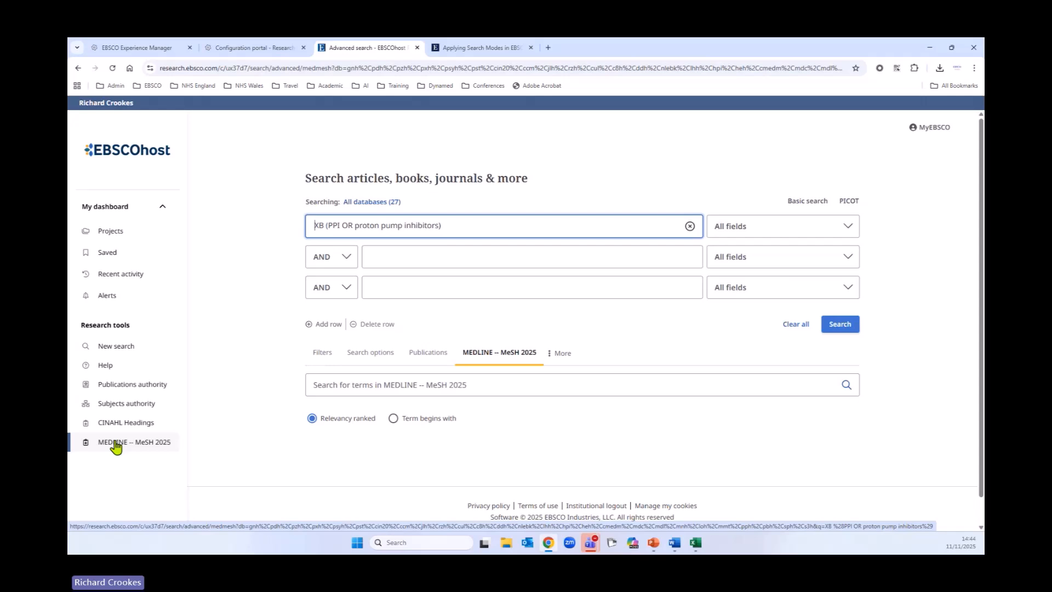
pyautogui.click(690, 226)
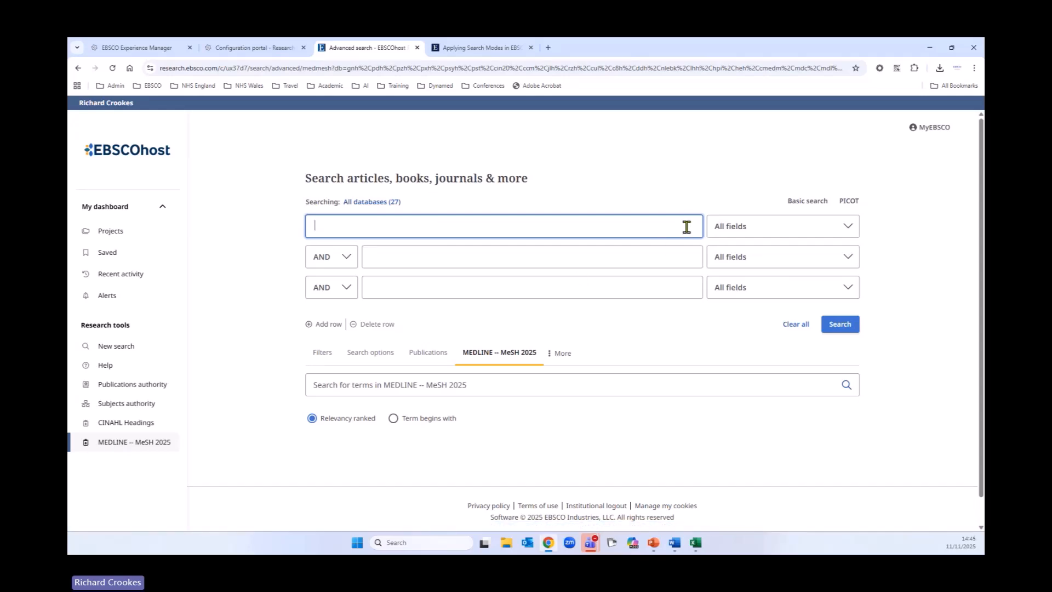
# Step: Search MeSH 2025 for proton pump inhibitors
pyautogui.click(413, 390)
pyautogui.write('pr')
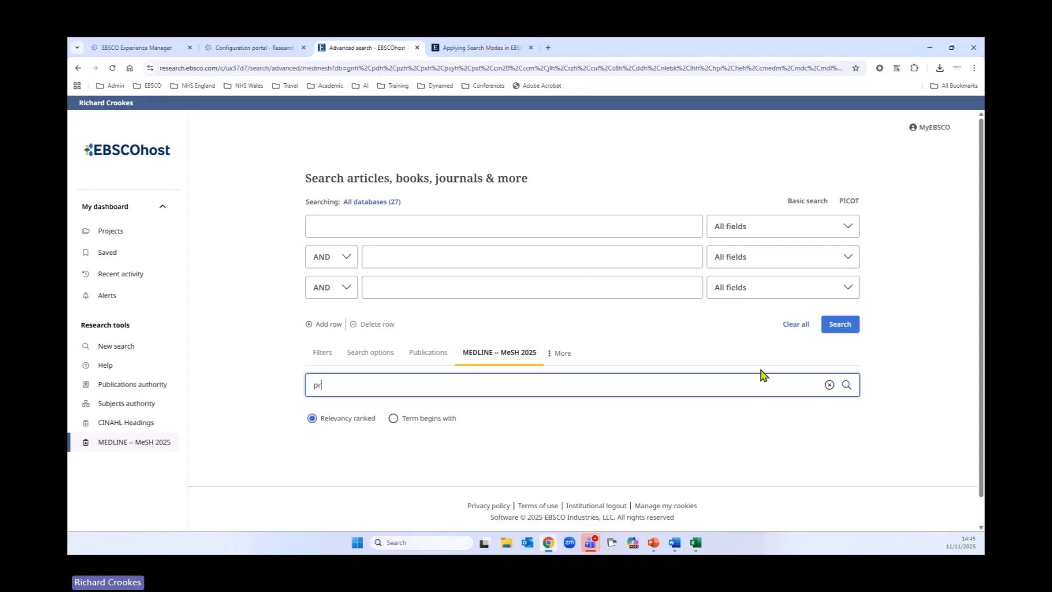
pyautogui.write('oton pump inhibitor')
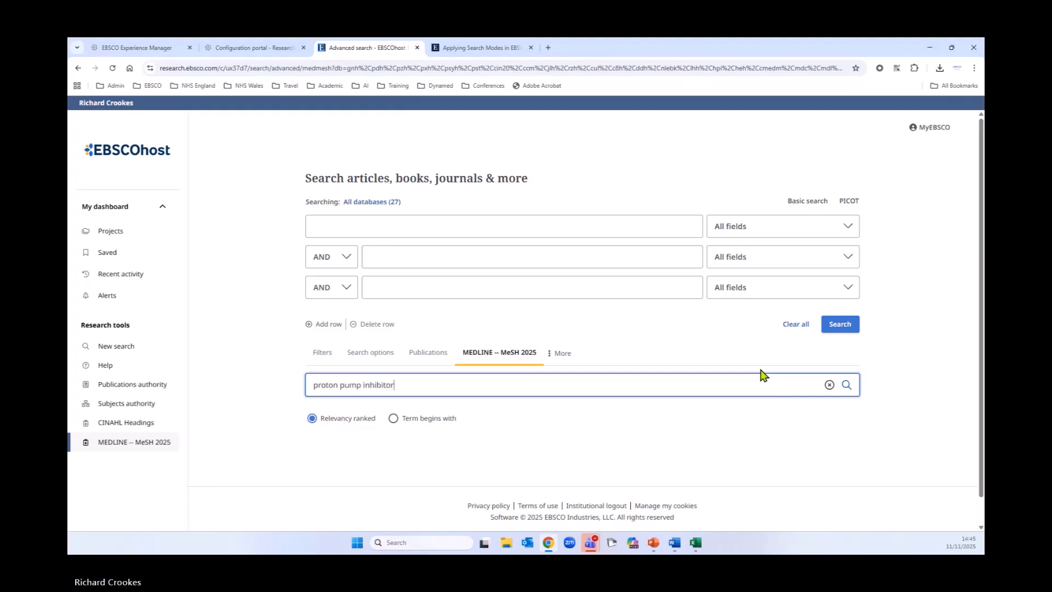
pyautogui.write('s')
pyautogui.click(847, 385)
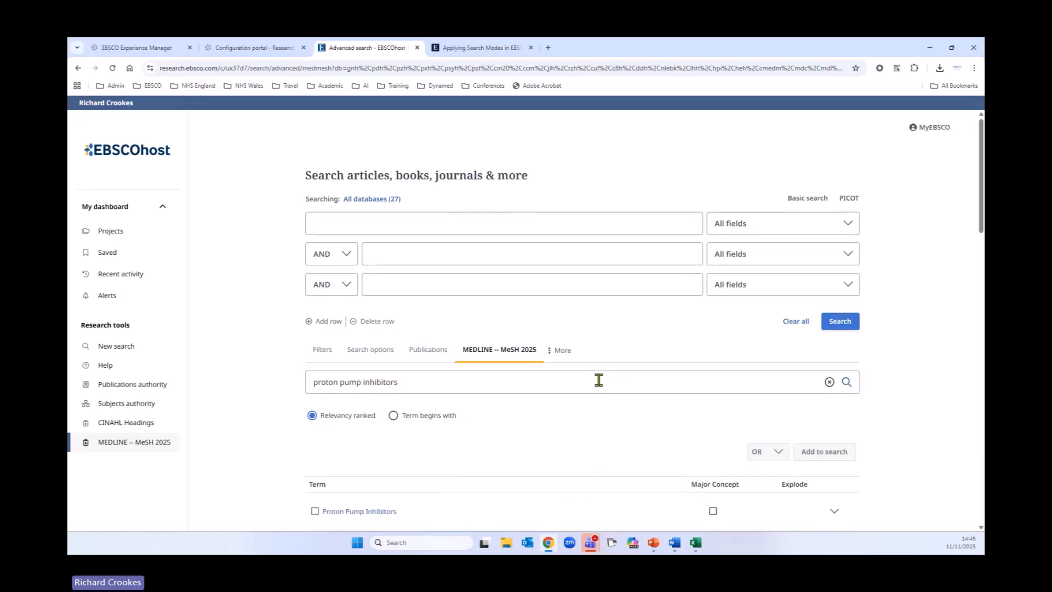
# Step: Tick the Proton Pump Inhibitors heading and open its term details
pyautogui.scroll(-4, 597, 380)
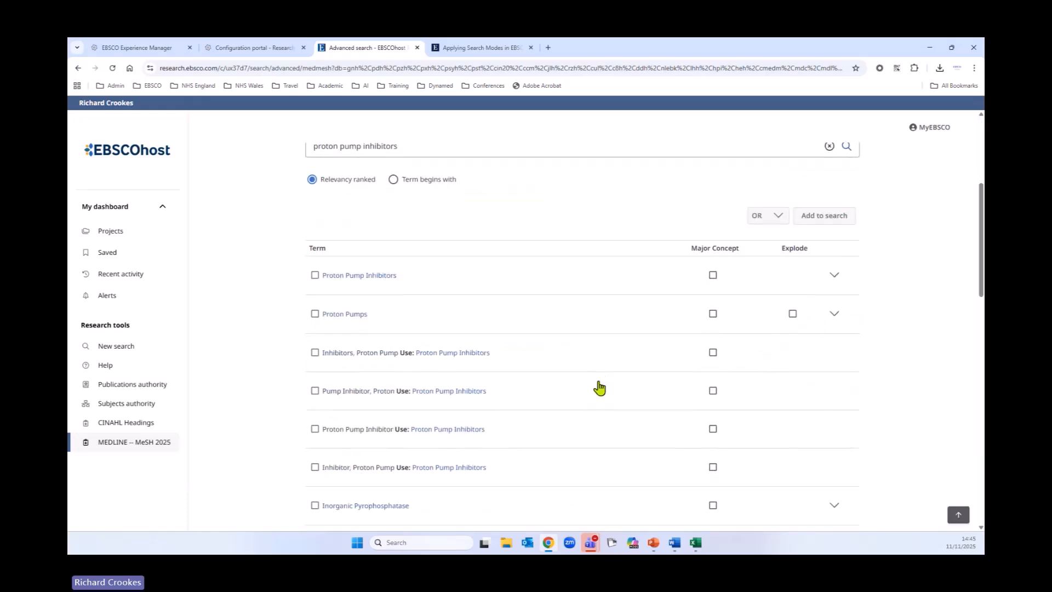
pyautogui.click(315, 275)
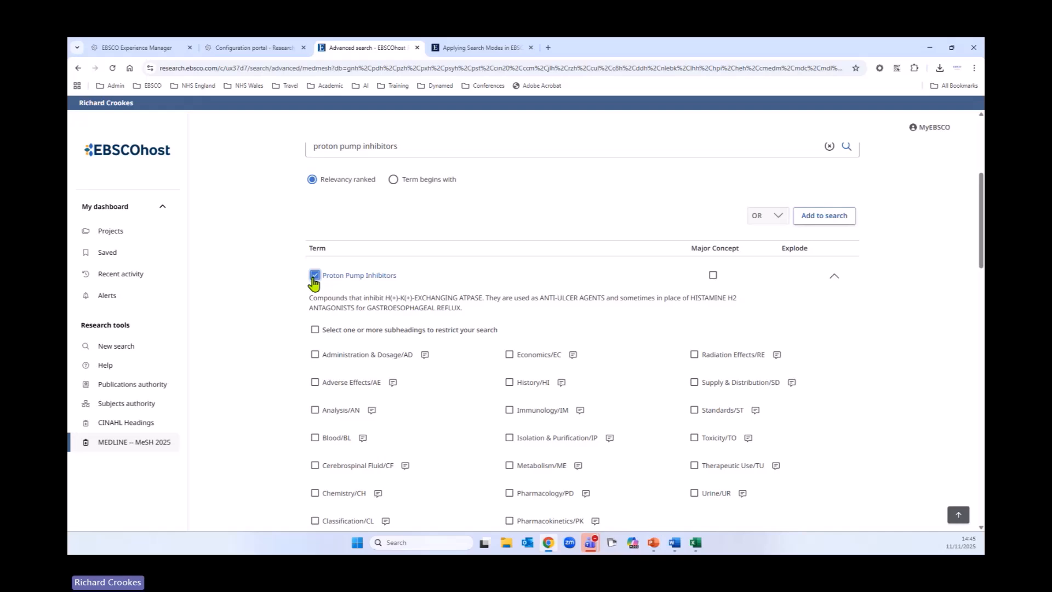
pyautogui.click(361, 277)
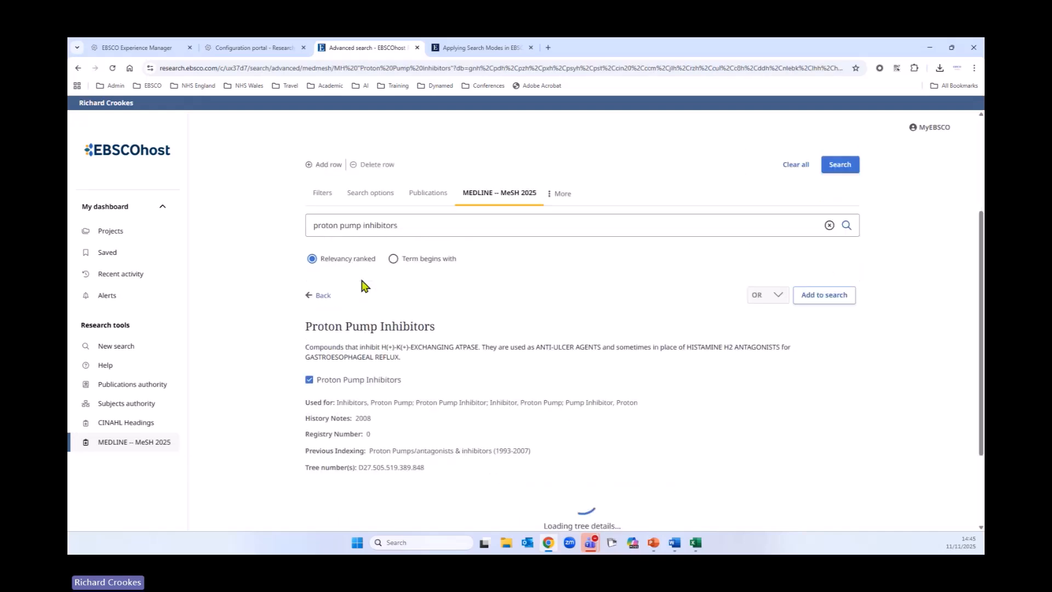
# Step: Examine the Proton Pump Inhibitors entry details, previous indexing and tree view
pyautogui.scroll(-2, 244, 378)
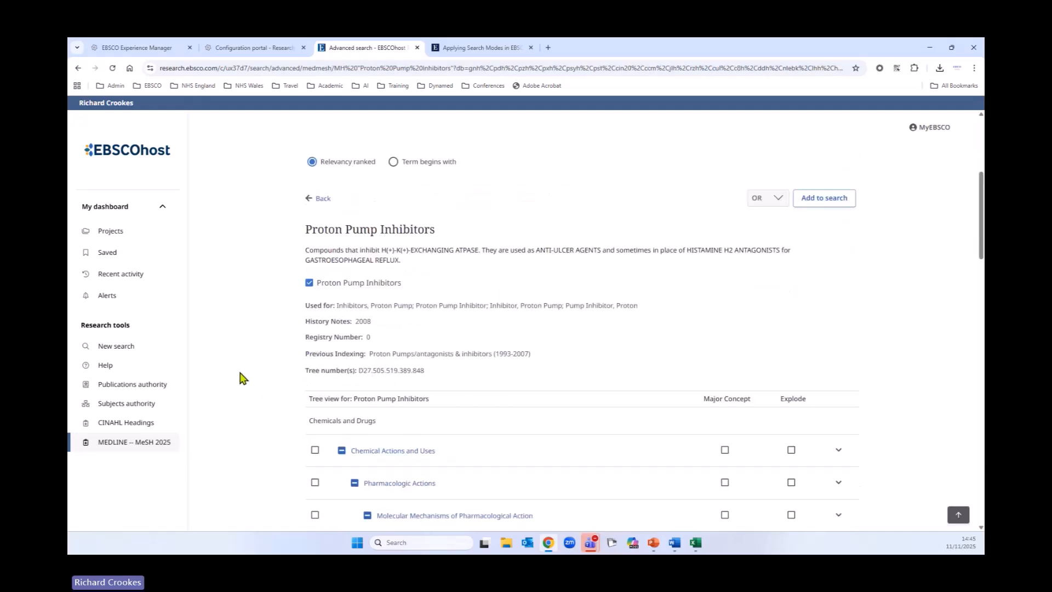
pyautogui.scroll(-1, 280, 348)
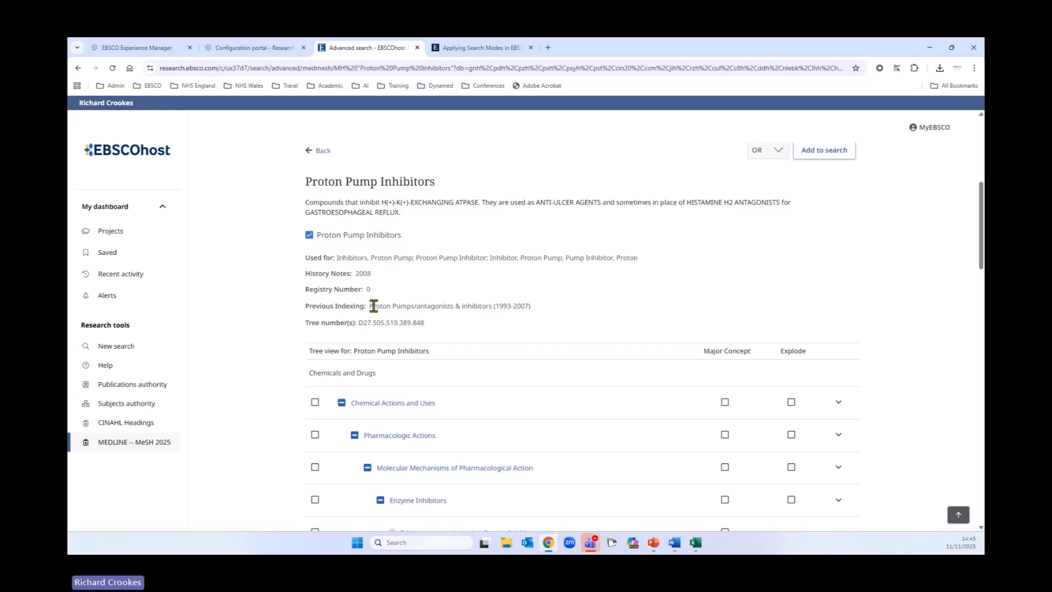
pyautogui.moveTo(369, 306); pyautogui.dragTo(536, 319)
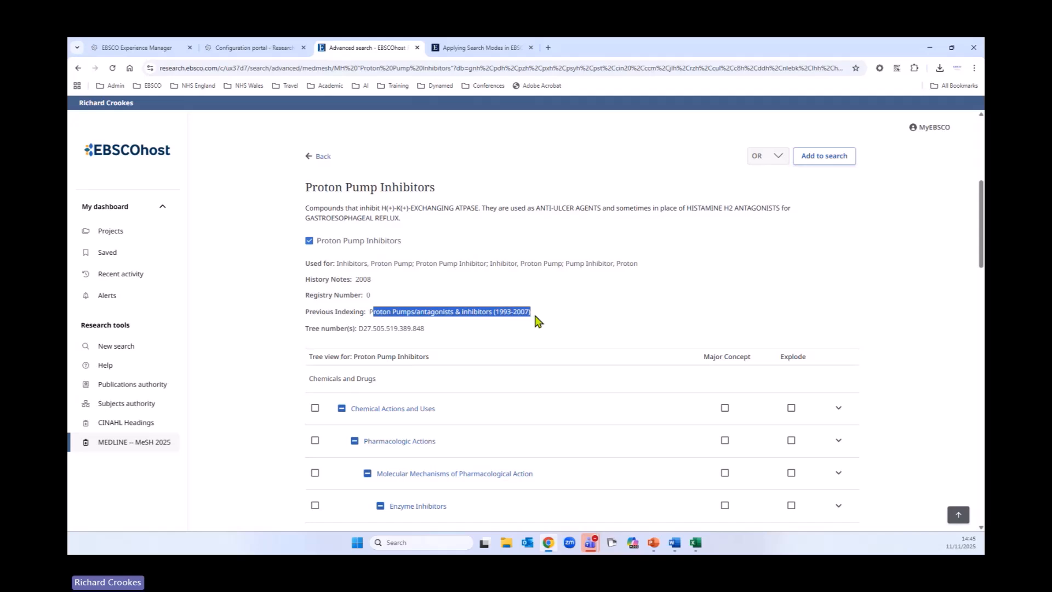
pyautogui.click(247, 345)
pyautogui.scroll(-10, 246, 347)
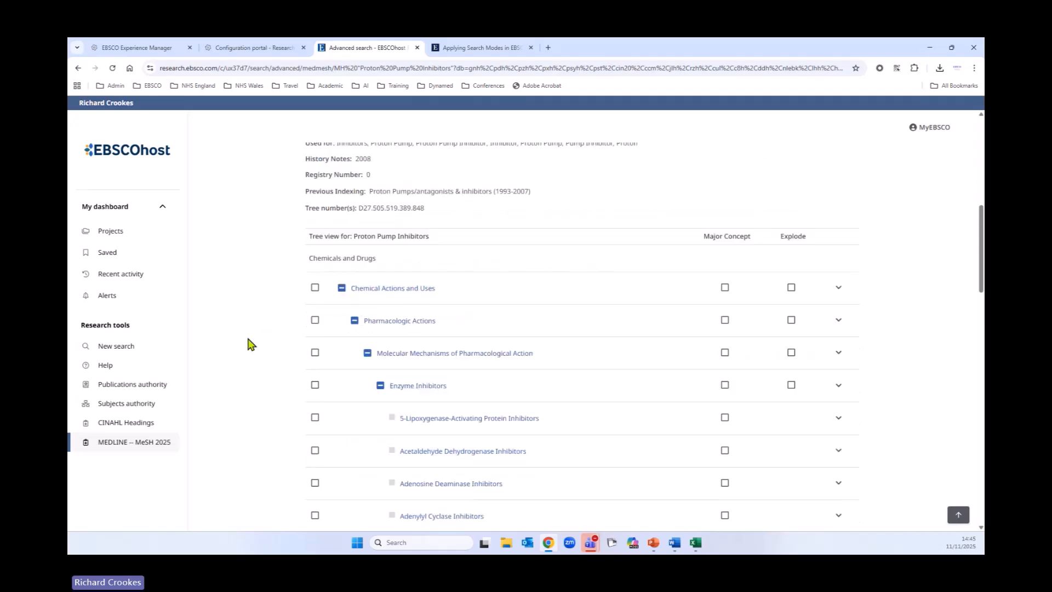
pyautogui.scroll(-10, 247, 350)
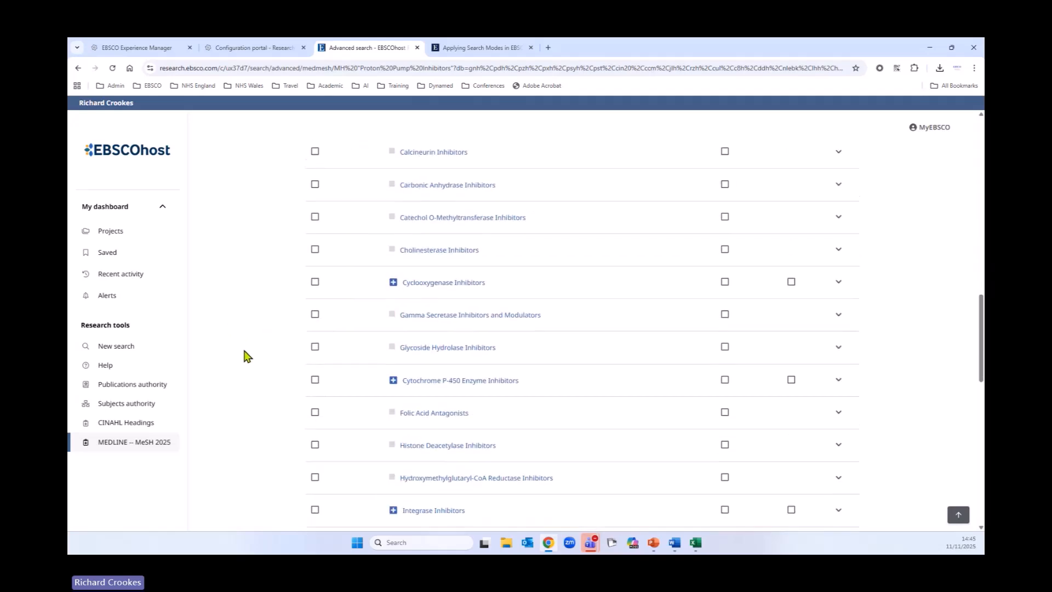
pyautogui.scroll(-5, 247, 364)
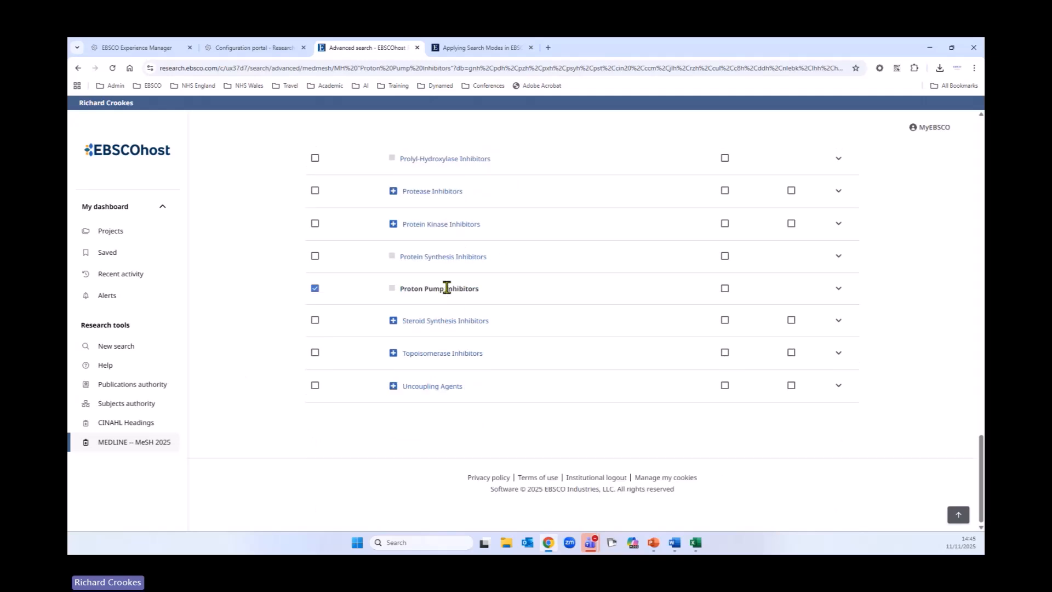
pyautogui.scroll(15, 559, 444)
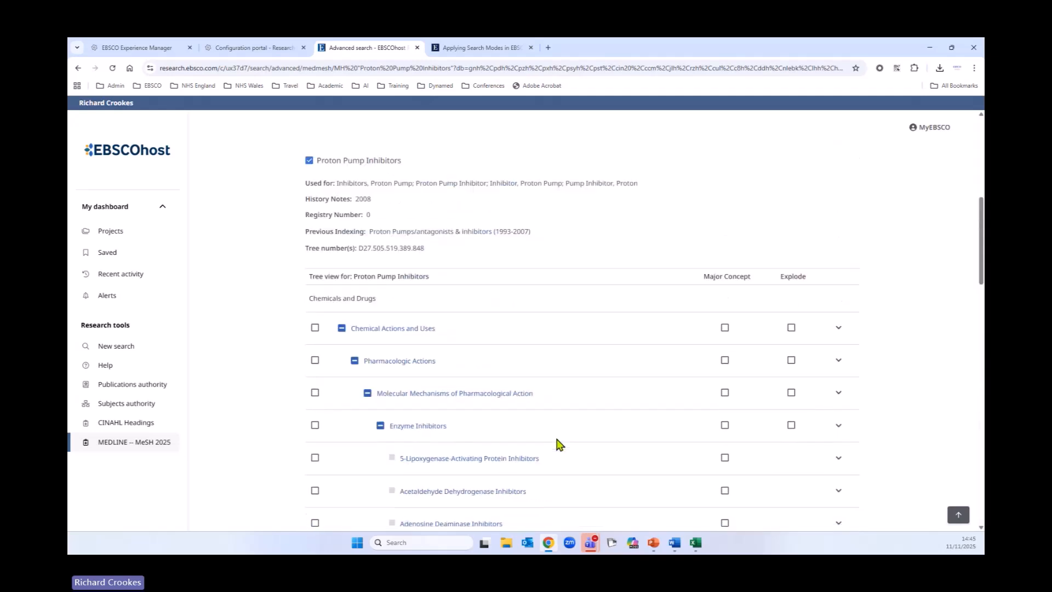
pyautogui.scroll(4, 559, 443)
pyautogui.scroll(-4, 559, 441)
pyautogui.scroll(3, 559, 258)
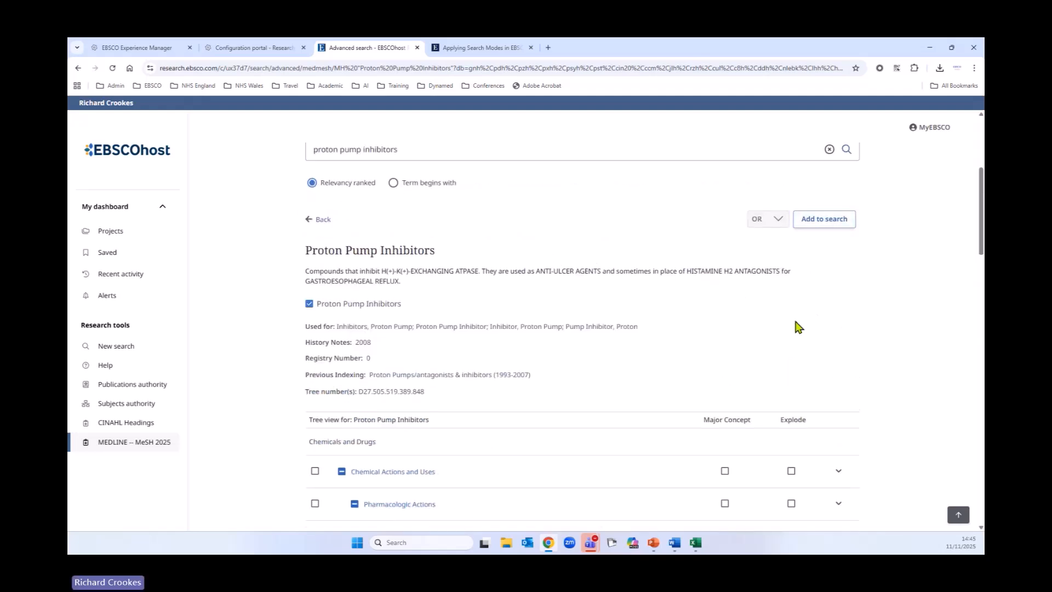
pyautogui.scroll(3, 770, 341)
# Step: Add the Proton Pump Inhibitors heading to the search and run it
pyautogui.click(811, 362)
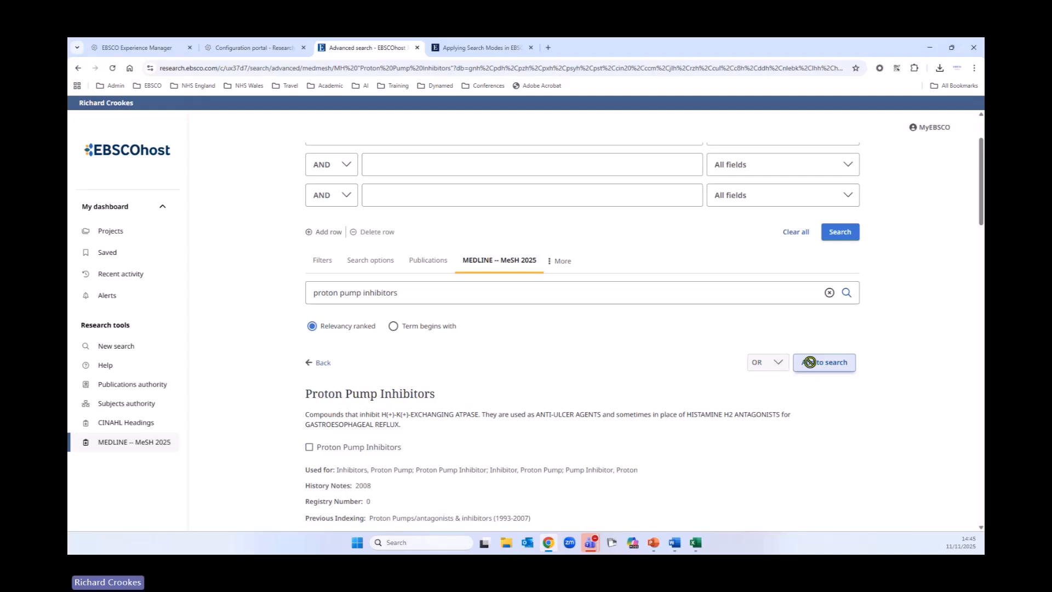
pyautogui.scroll(2, 710, 410)
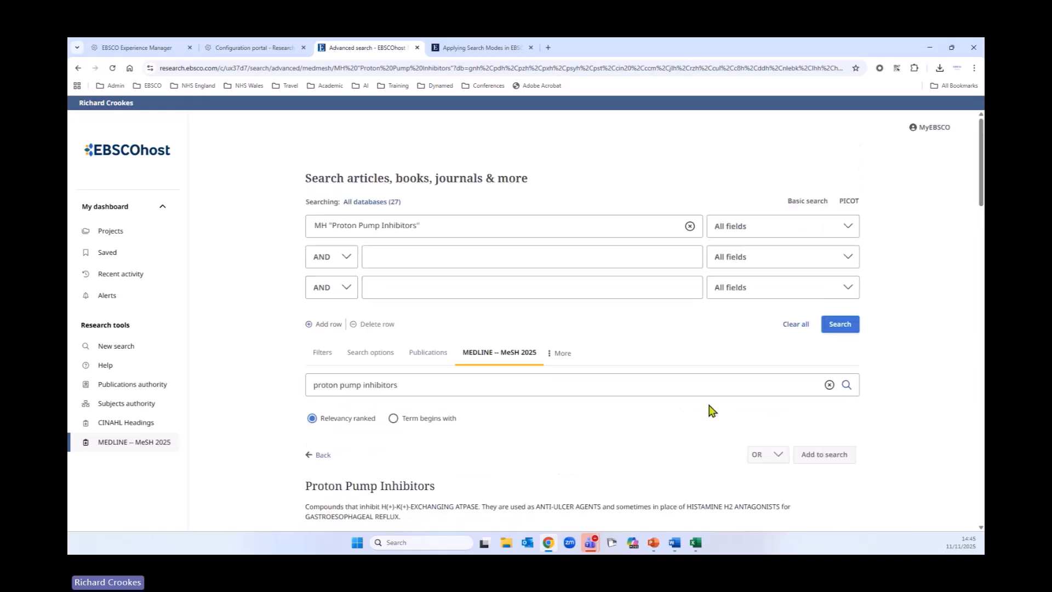
pyautogui.click(837, 327)
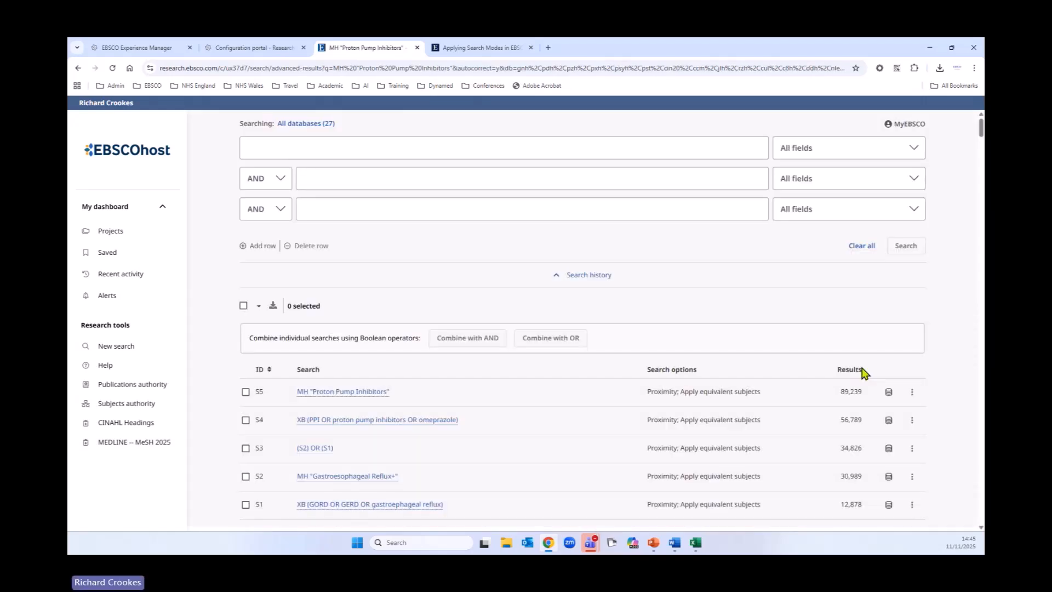
# Step: Select searches S4 and S5 in the search history and combine them with OR
pyautogui.scroll(-2, 570, 366)
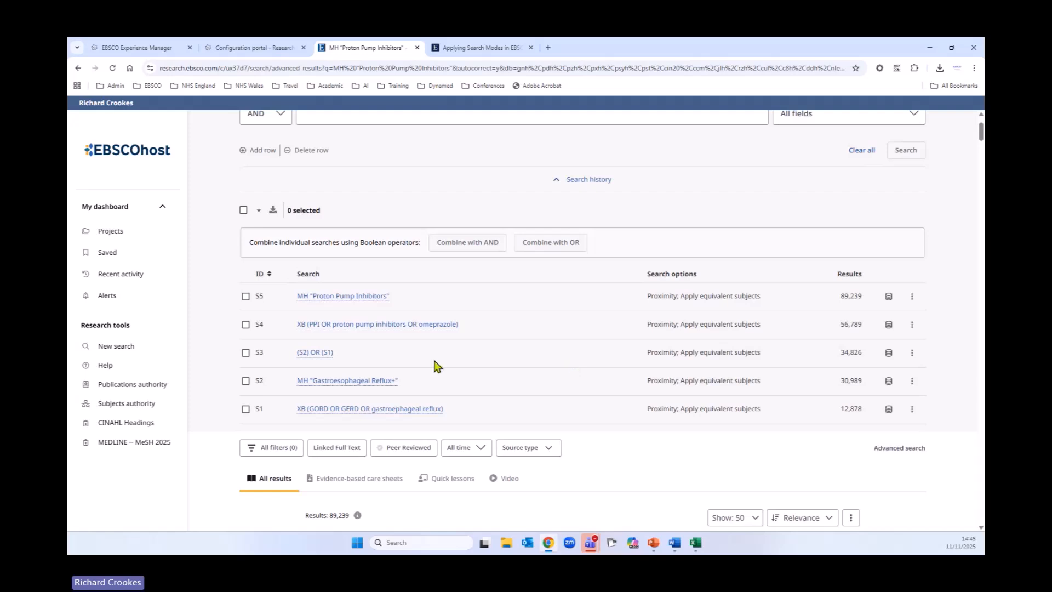
pyautogui.click(585, 183)
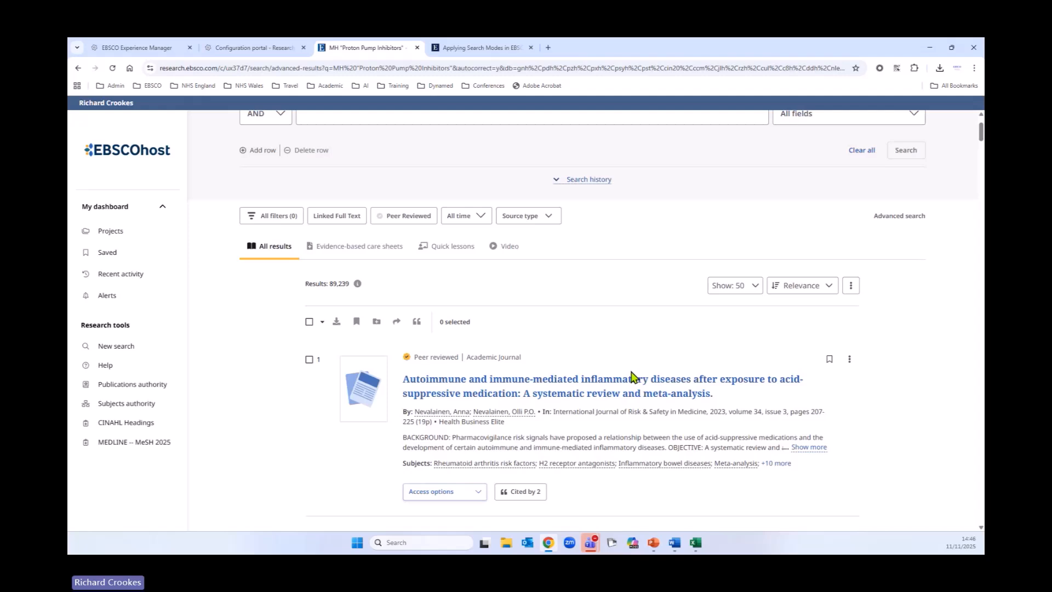
pyautogui.scroll(2, 607, 355)
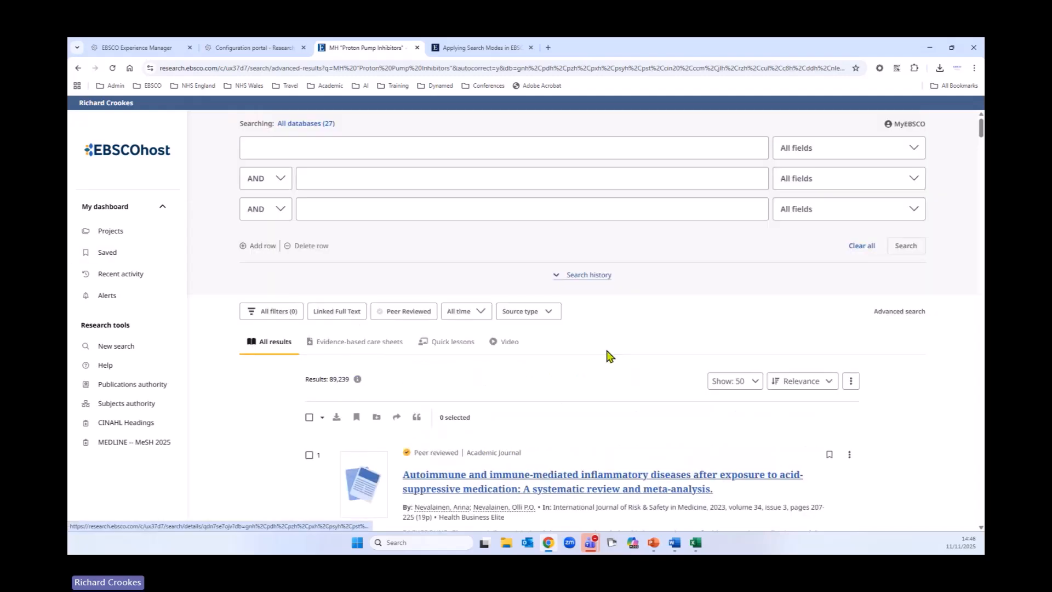
pyautogui.click(558, 280)
pyautogui.scroll(-3, 486, 373)
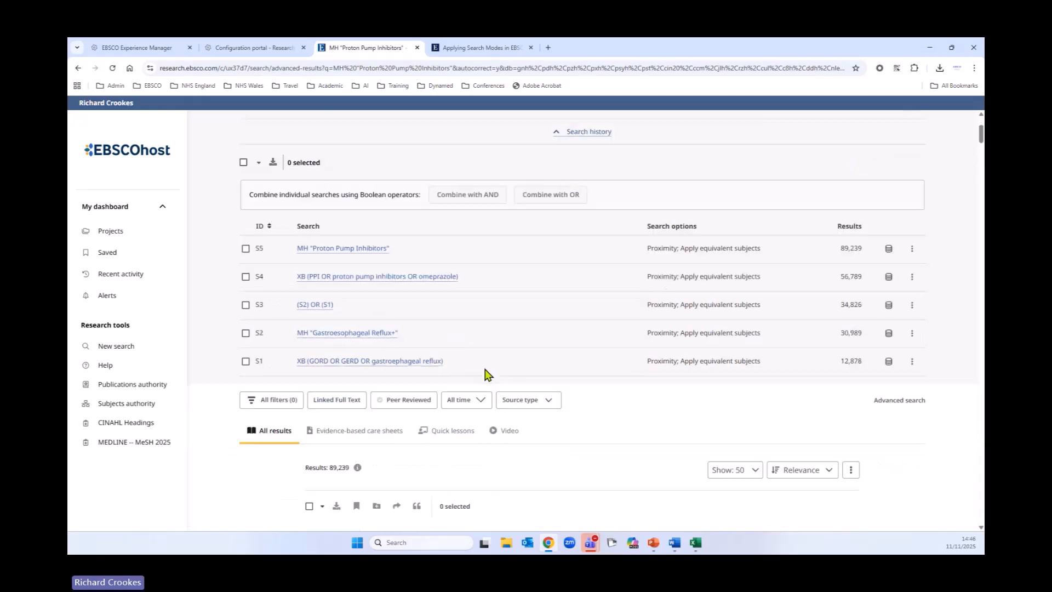
pyautogui.click(246, 277)
pyautogui.click(246, 249)
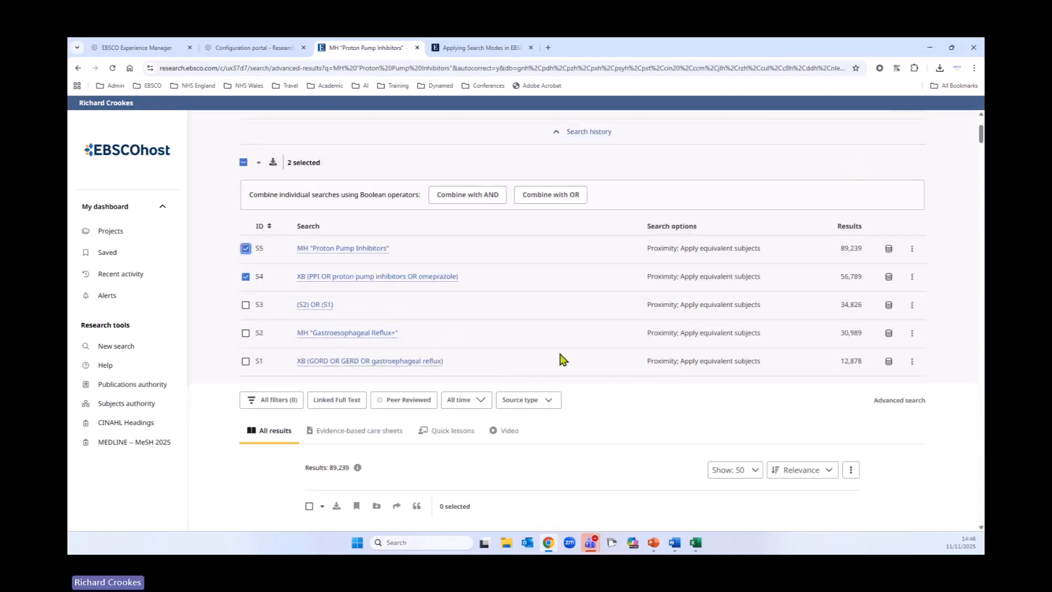
pyautogui.scroll(1, 560, 357)
pyautogui.scroll(2, 560, 359)
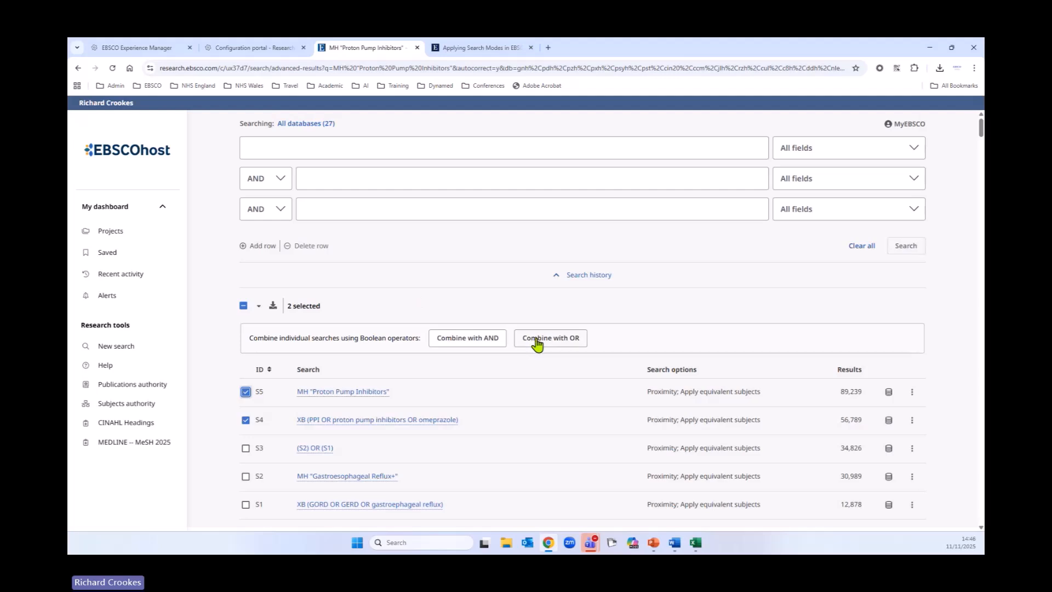
pyautogui.click(536, 340)
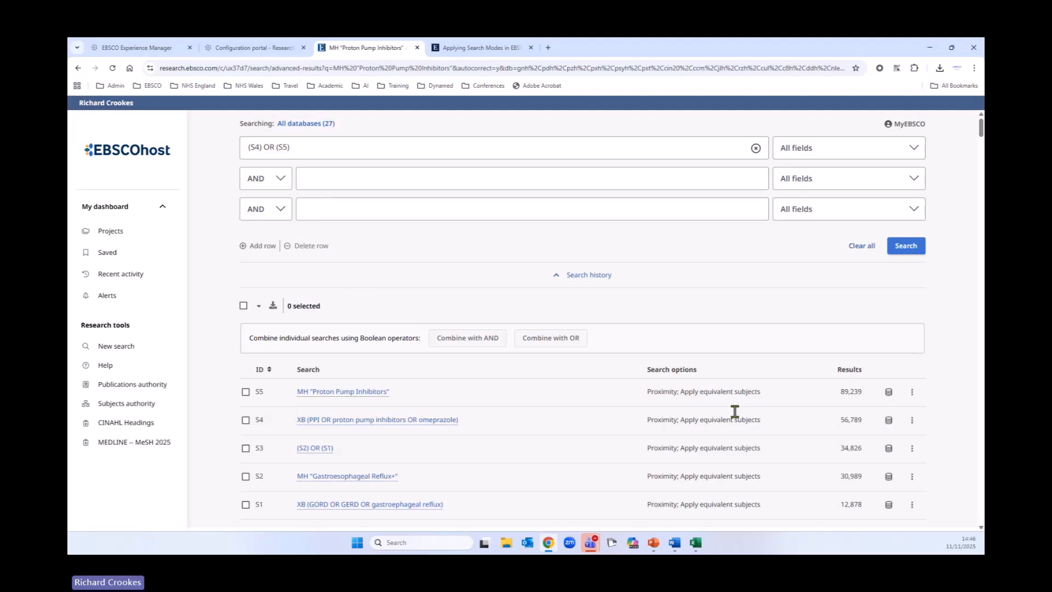
# Step: Check which databases search S5 ran on and close the list
pyautogui.scroll(-3, 735, 411)
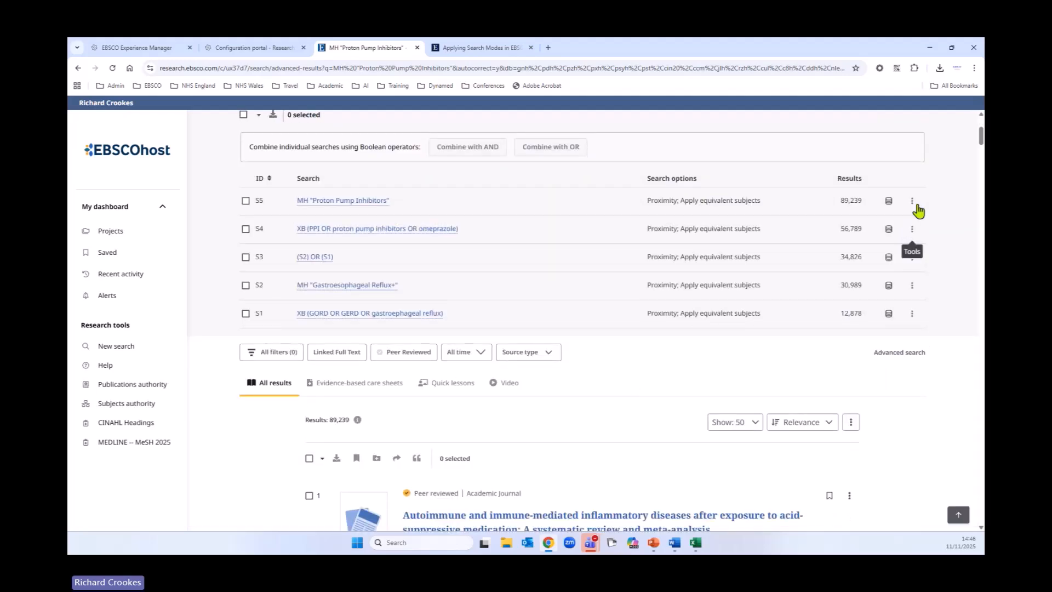
pyautogui.click(913, 203)
pyautogui.click(889, 202)
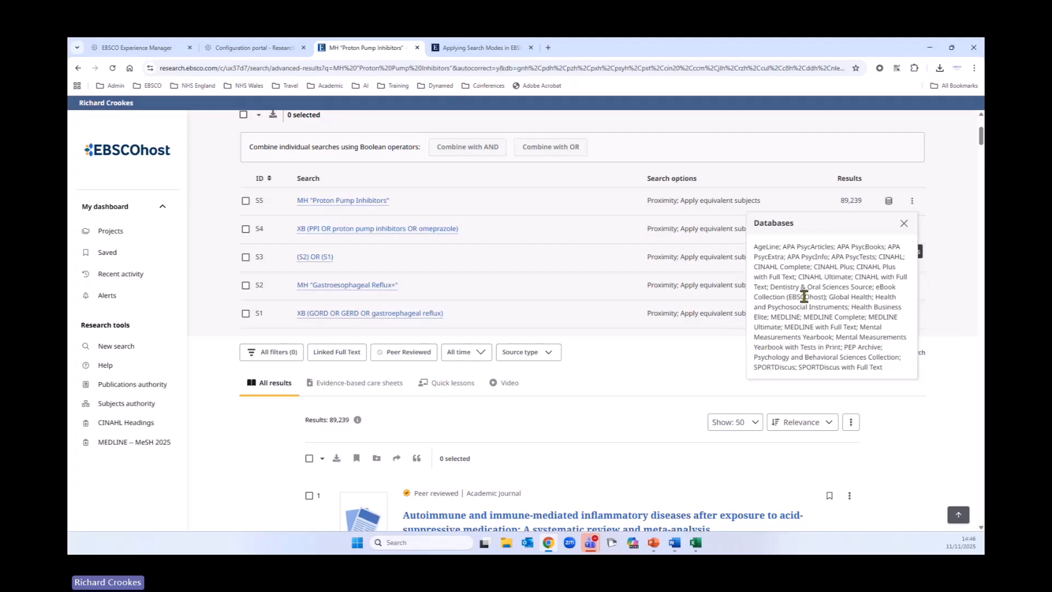
pyautogui.click(903, 223)
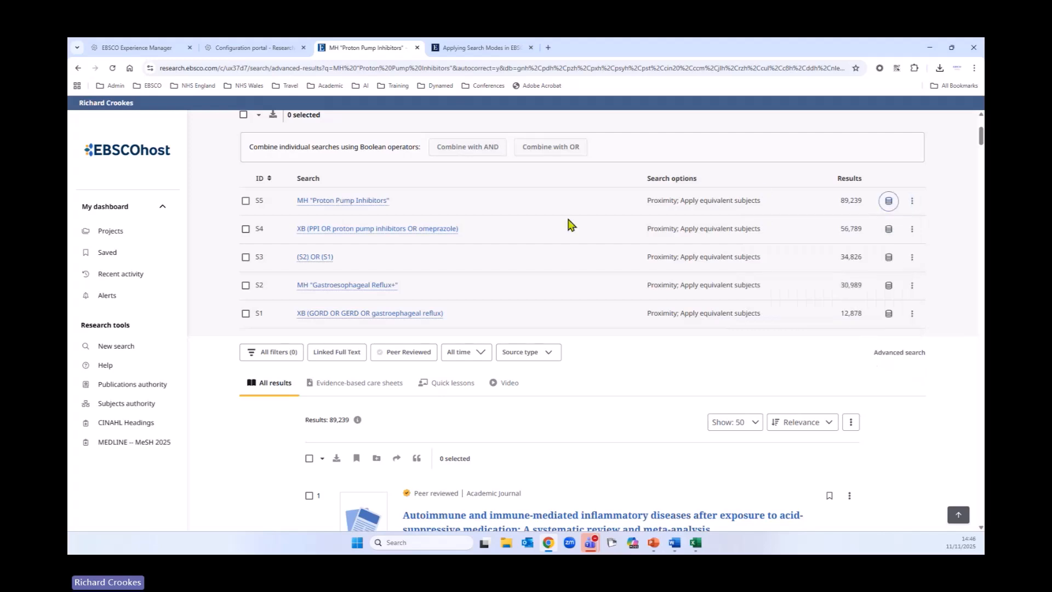
# Step: Change the databases being searched to MEDLINE only, which reruns the Proton Pump Inhibitors heading search
pyautogui.scroll(3, 570, 223)
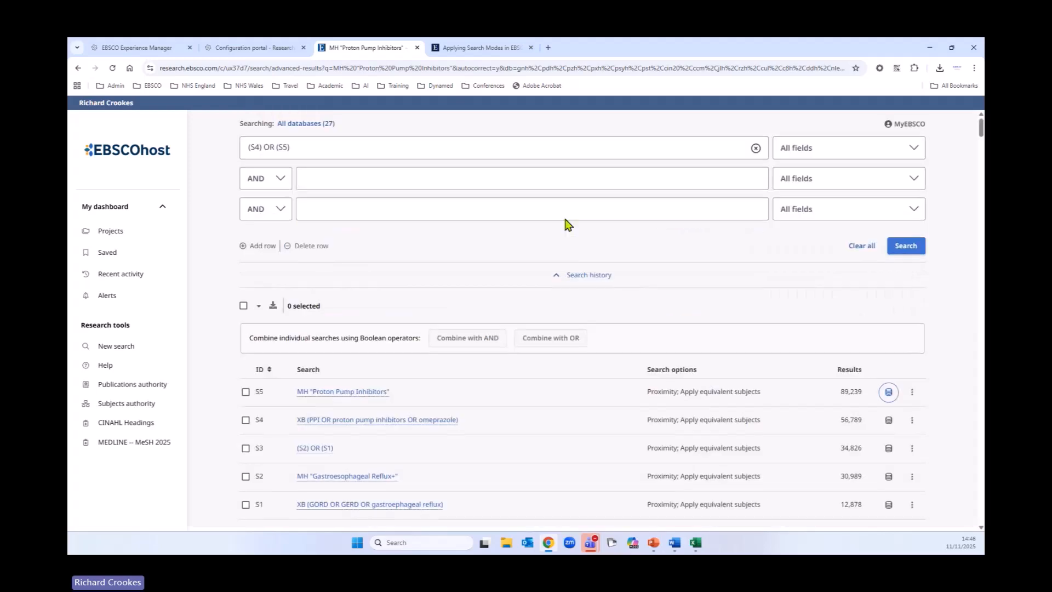
pyautogui.click(318, 126)
pyautogui.click(348, 175)
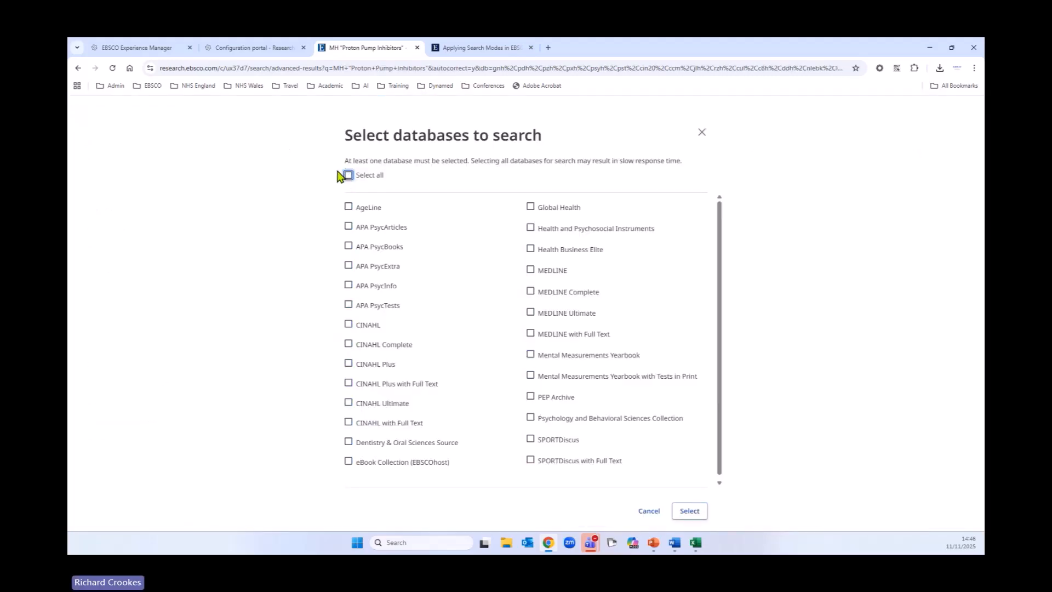
pyautogui.click(529, 270)
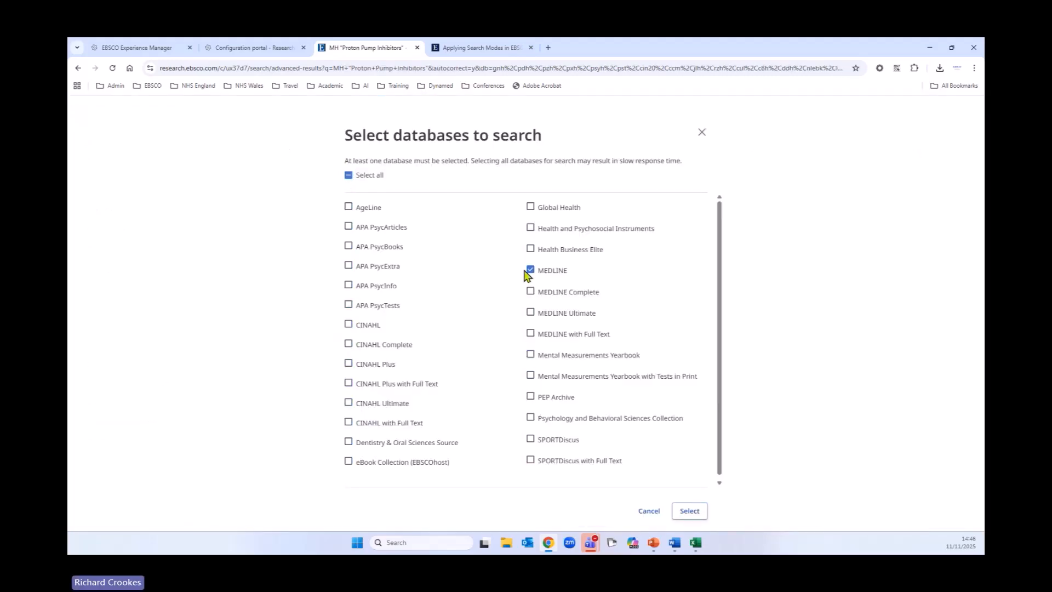
pyautogui.click(688, 511)
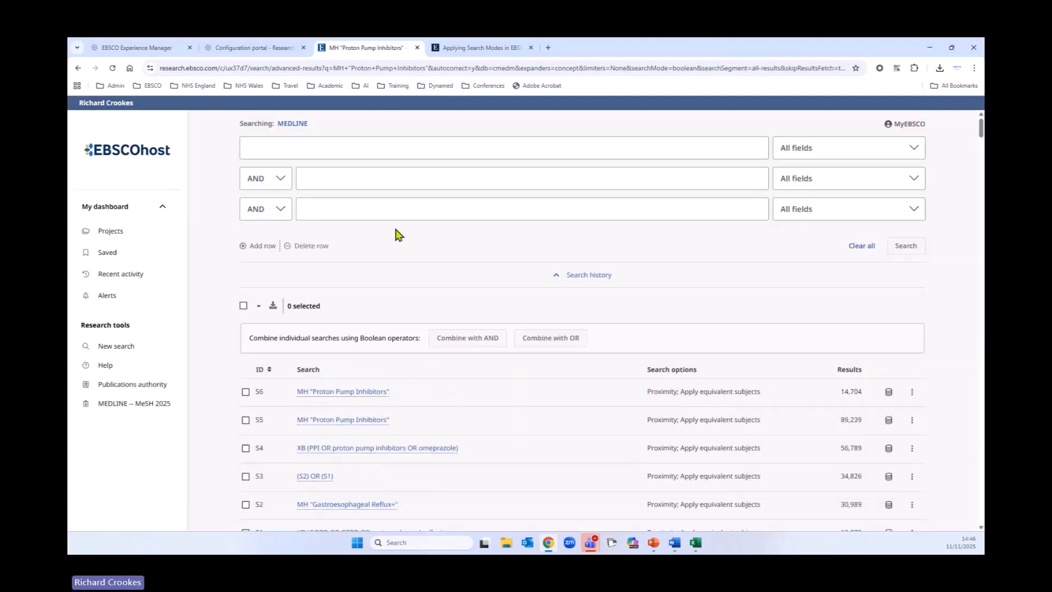
# Step: Compare which databases the two Proton Pump Inhibitors searches in the history were run on
pyautogui.click(245, 392)
pyautogui.click(246, 393)
pyautogui.click(889, 393)
pyautogui.click(889, 394)
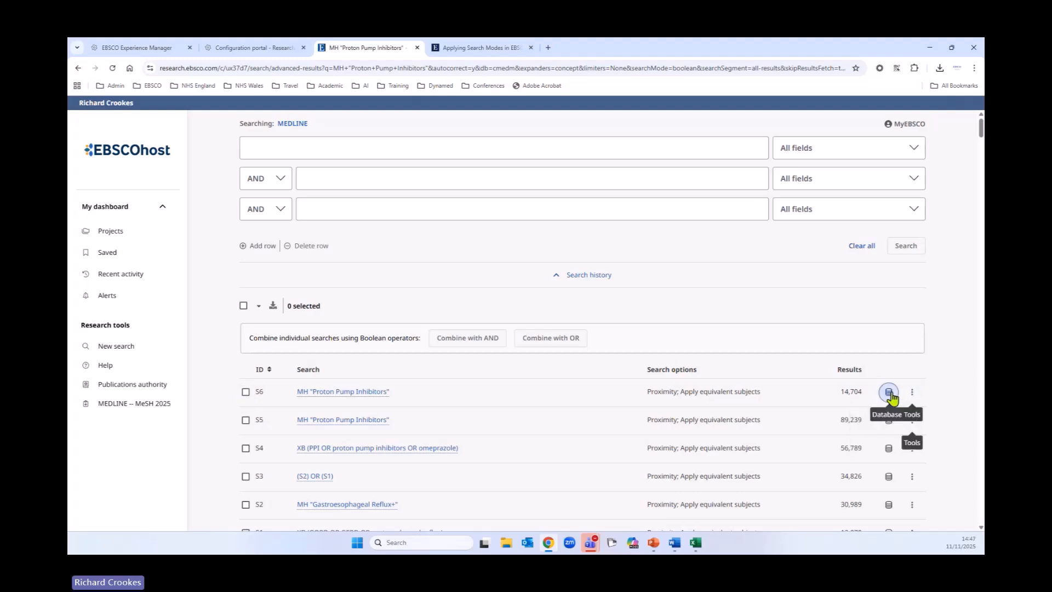
pyautogui.click(889, 422)
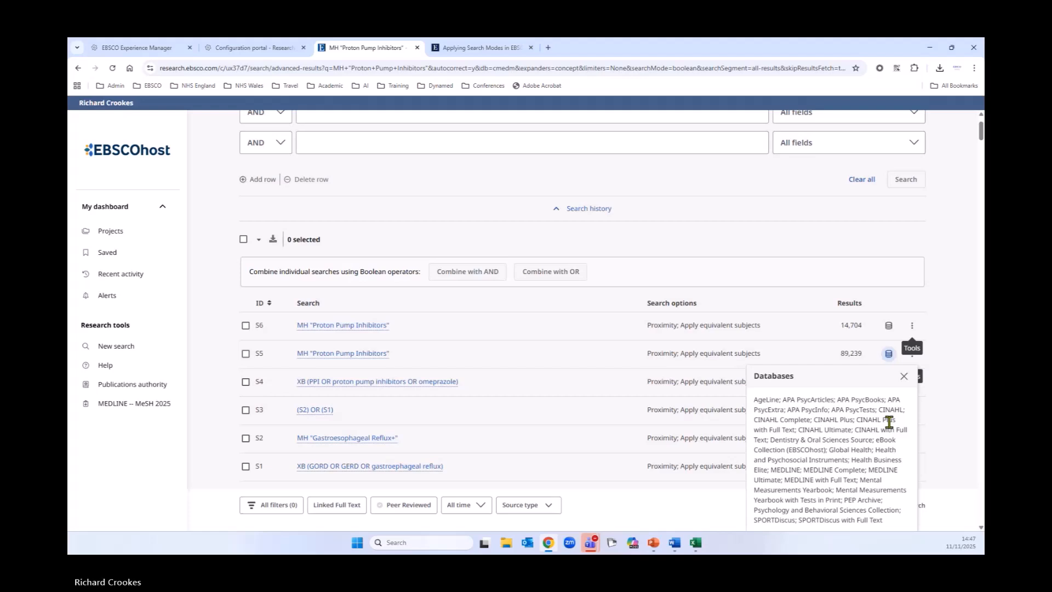
pyautogui.click(888, 355)
# Step: Delete search S5, the all-databases Proton Pump Inhibitors heading search, from the search history
pyautogui.click(913, 353)
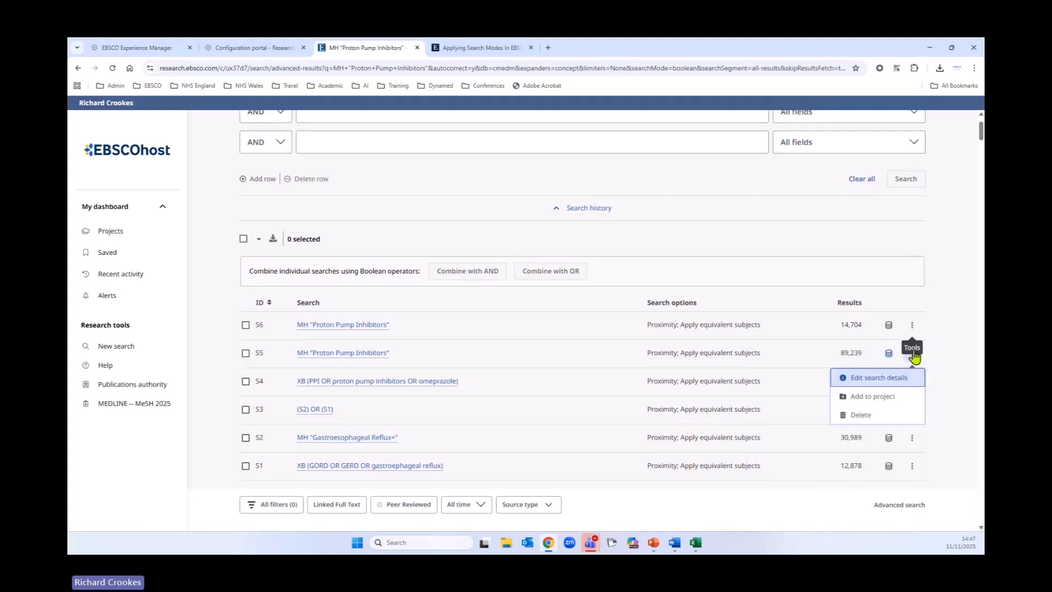
pyautogui.click(869, 417)
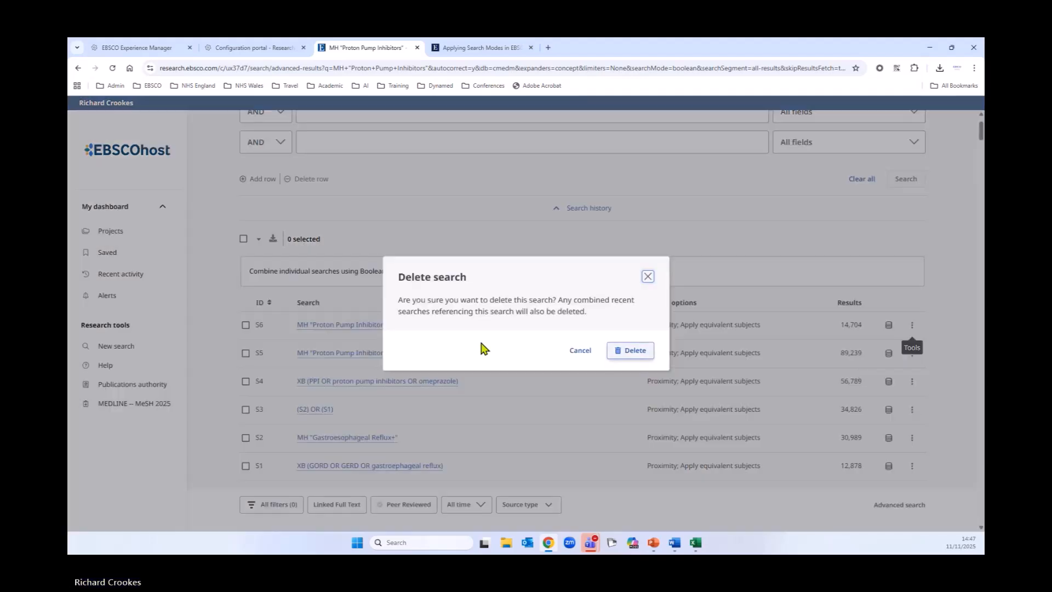
pyautogui.click(639, 352)
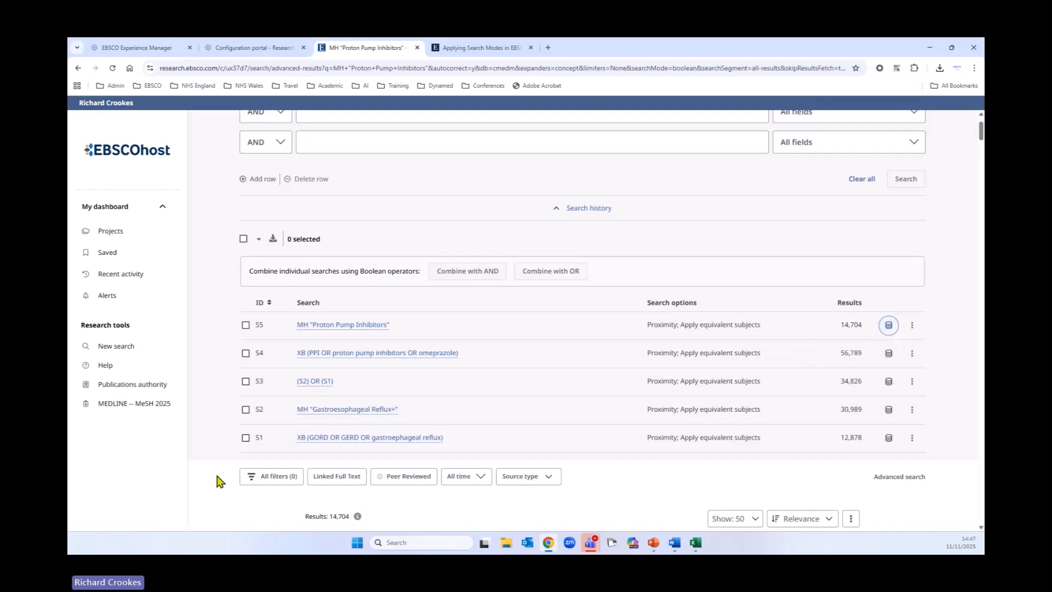
# Step: Select searches S4 and S5 in the history, combine them with OR and run the combined search
pyautogui.click(246, 354)
pyautogui.click(245, 327)
pyautogui.scroll(1, 492, 408)
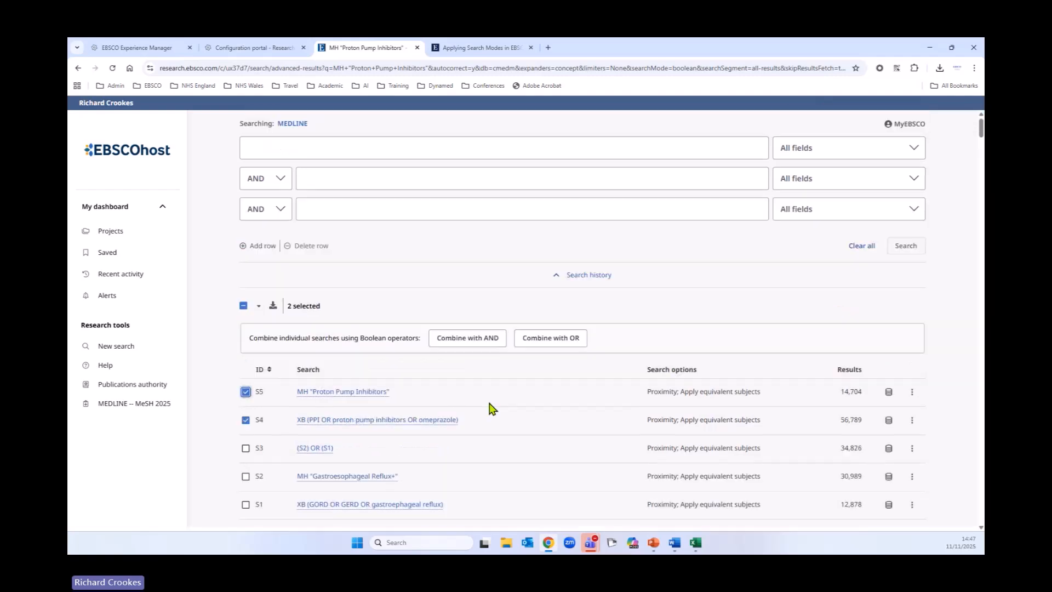
pyautogui.click(530, 339)
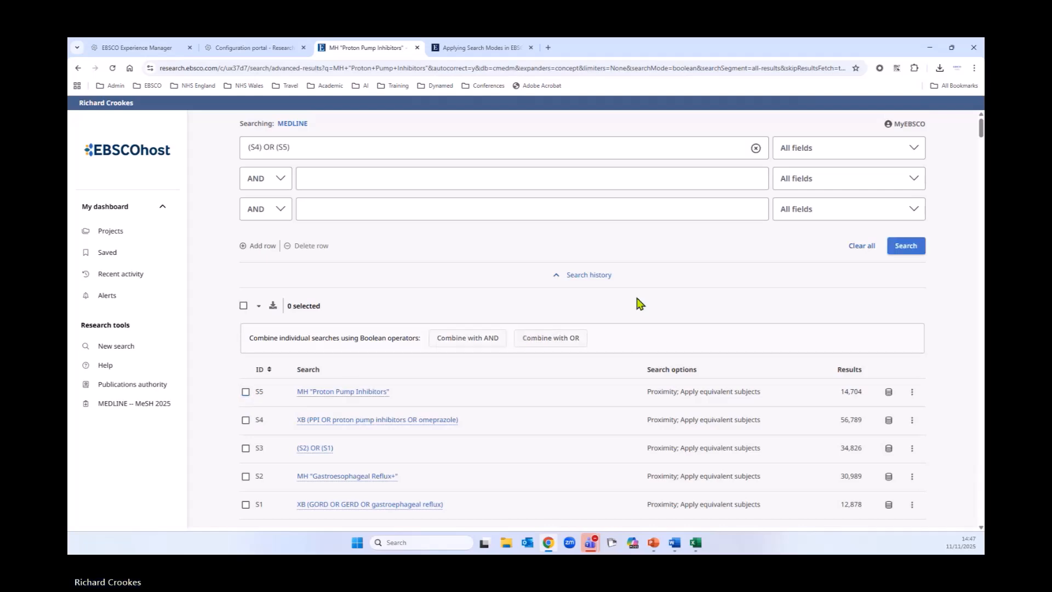
pyautogui.click(897, 248)
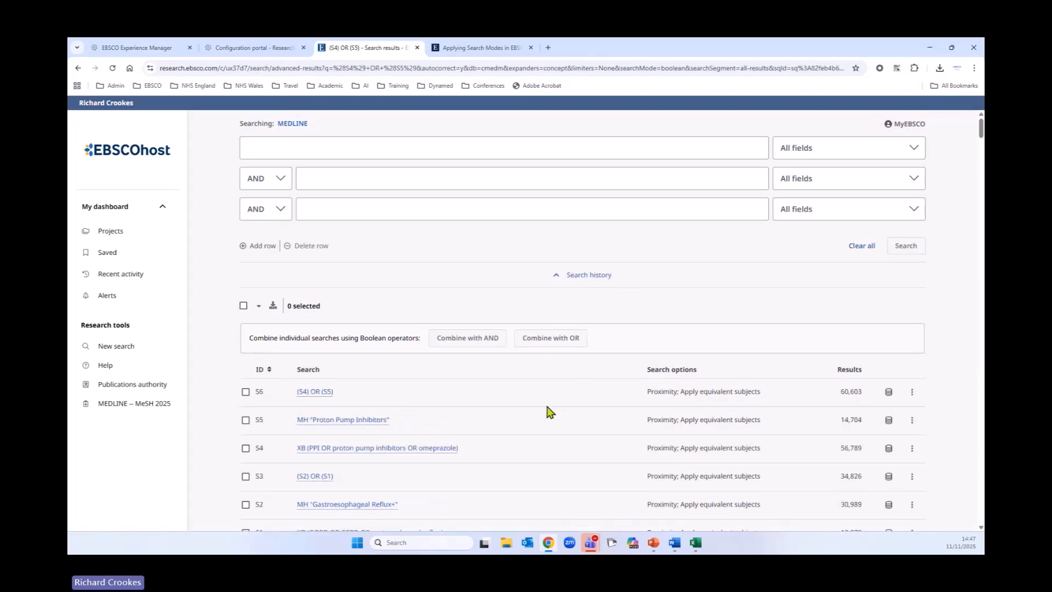
# Step: Sort the search history by ascending ID, then combine searches S3 and S6 with AND and run it
pyautogui.scroll(-2, 554, 364)
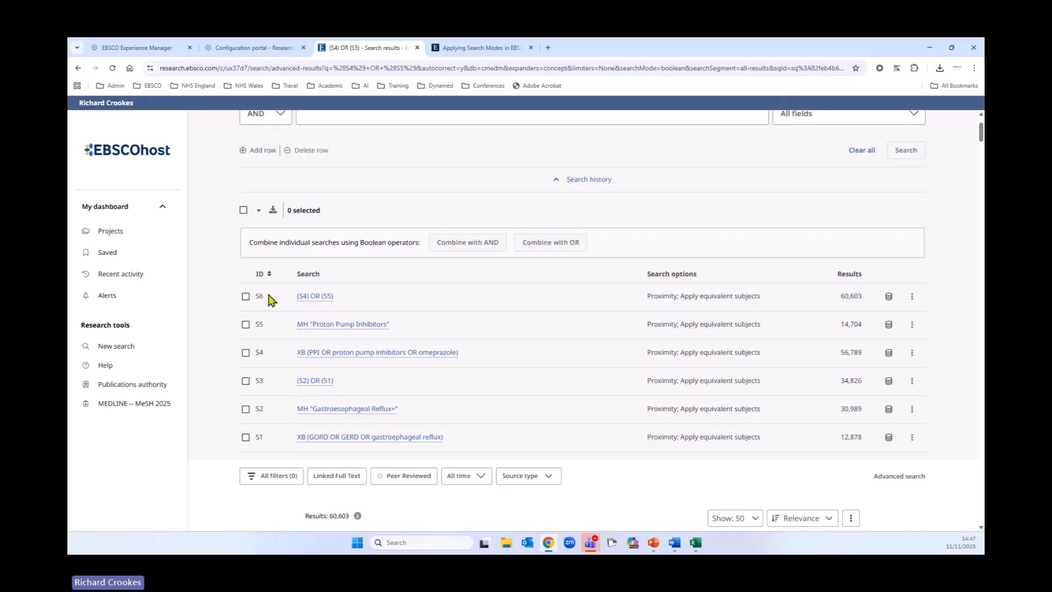
pyautogui.click(261, 277)
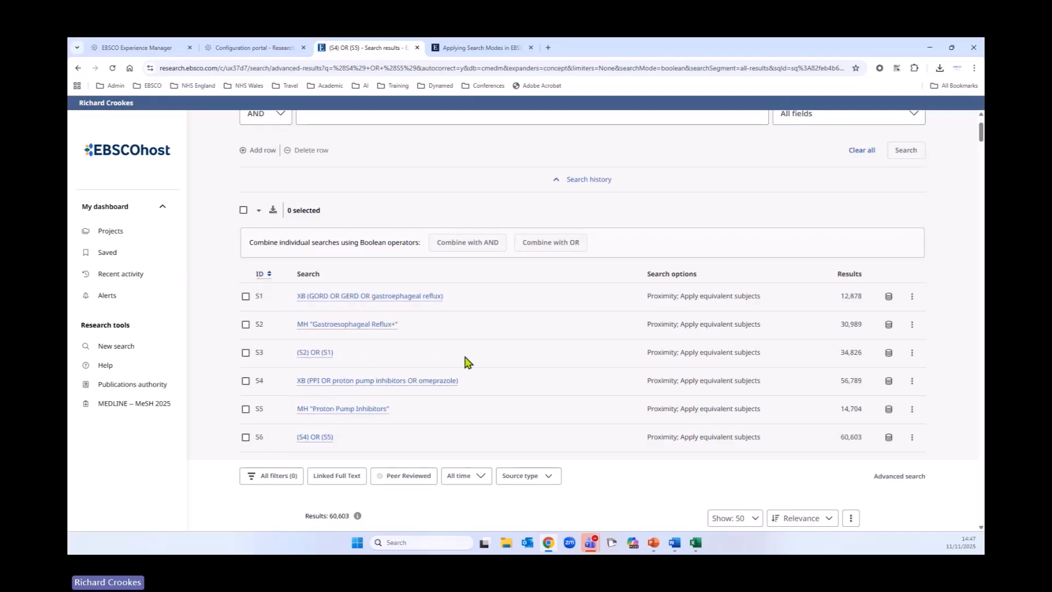
pyautogui.click(246, 354)
pyautogui.scroll(-1, 528, 397)
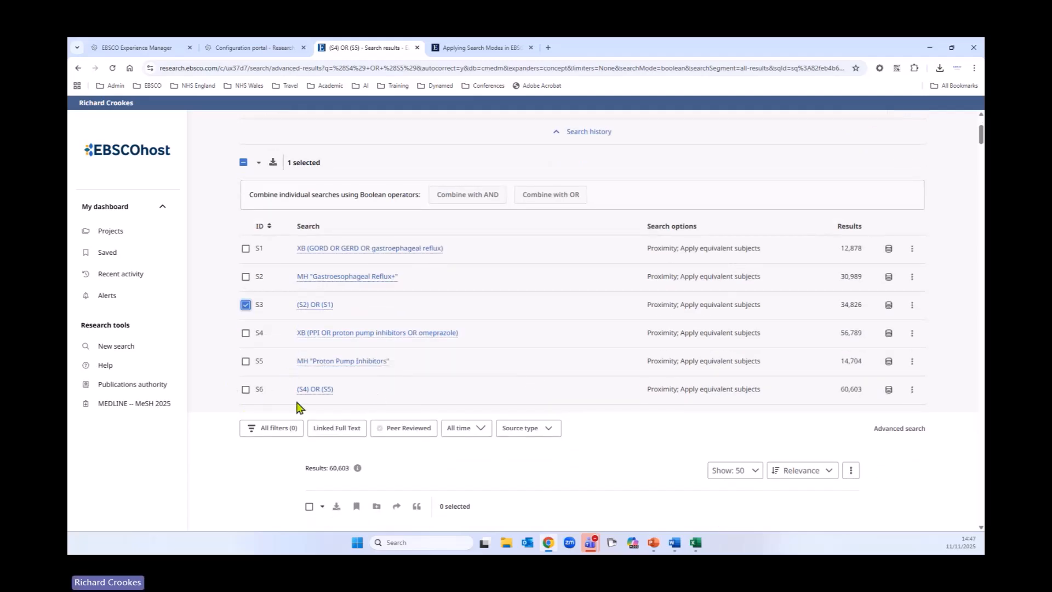
pyautogui.click(245, 390)
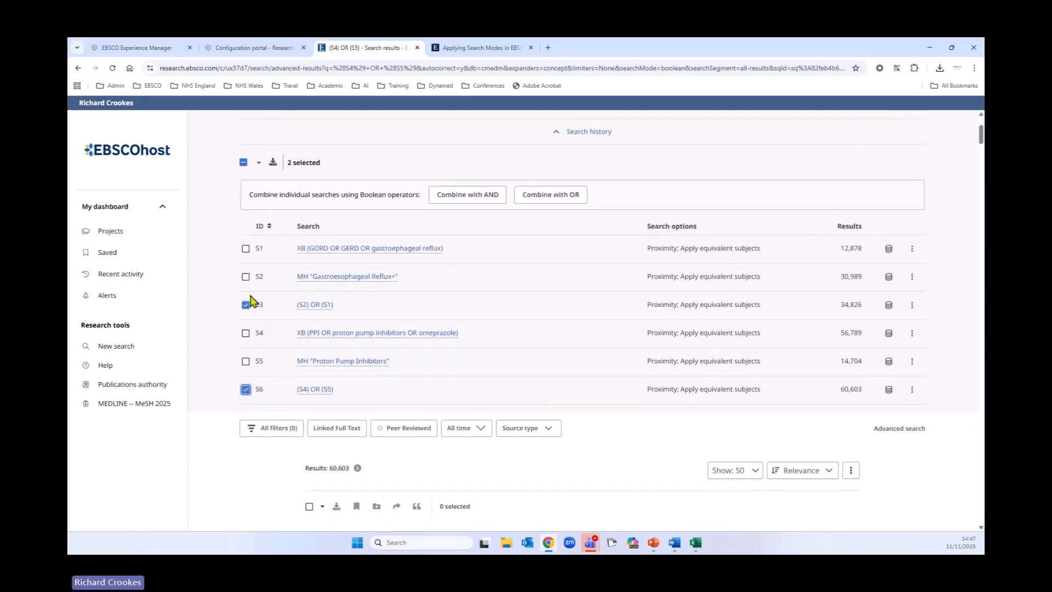
pyautogui.scroll(3, 530, 394)
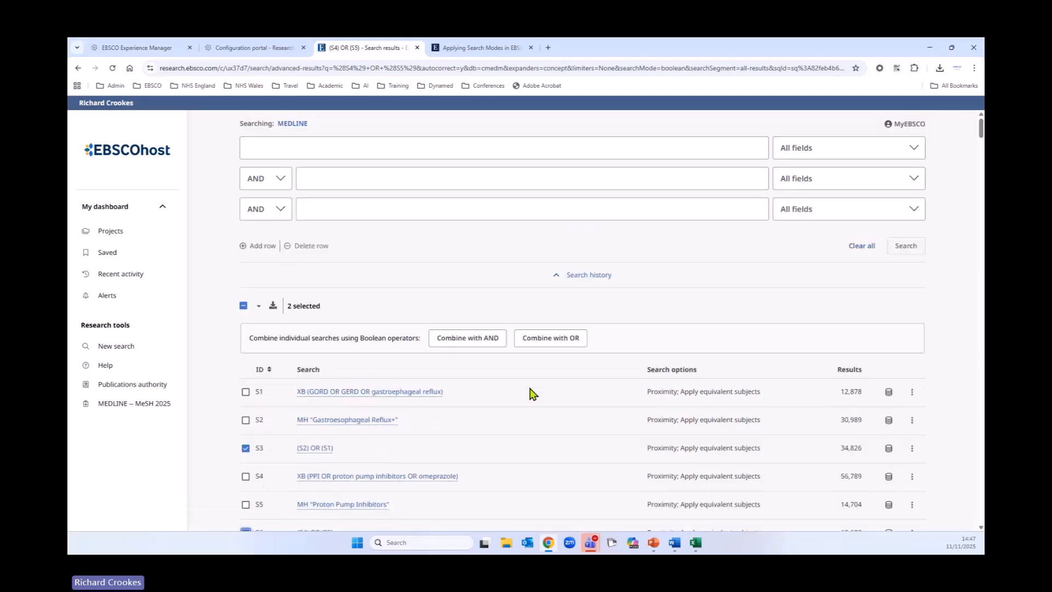
pyautogui.click(465, 338)
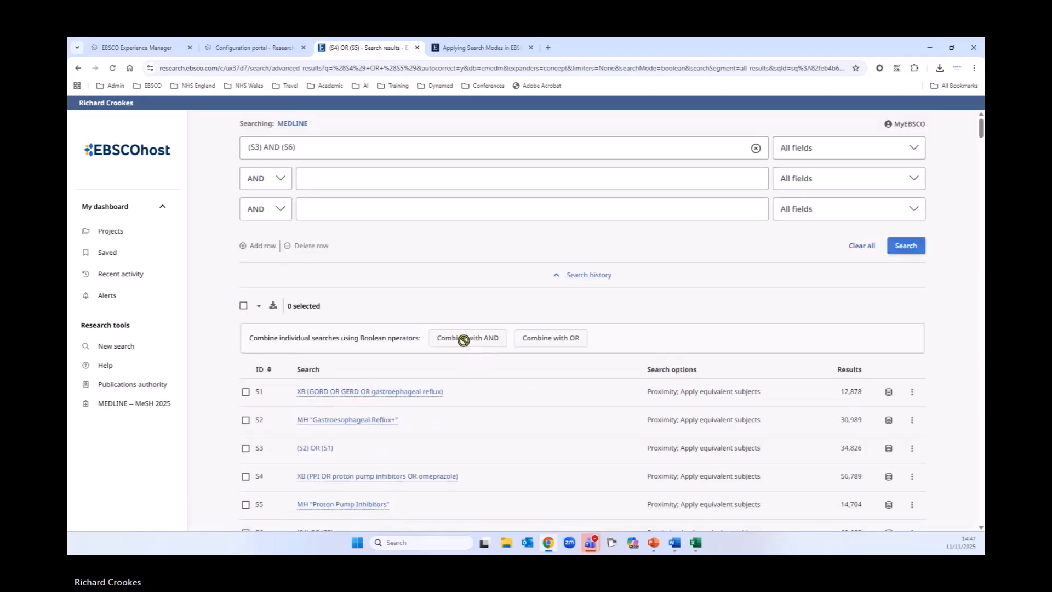
pyautogui.click(904, 246)
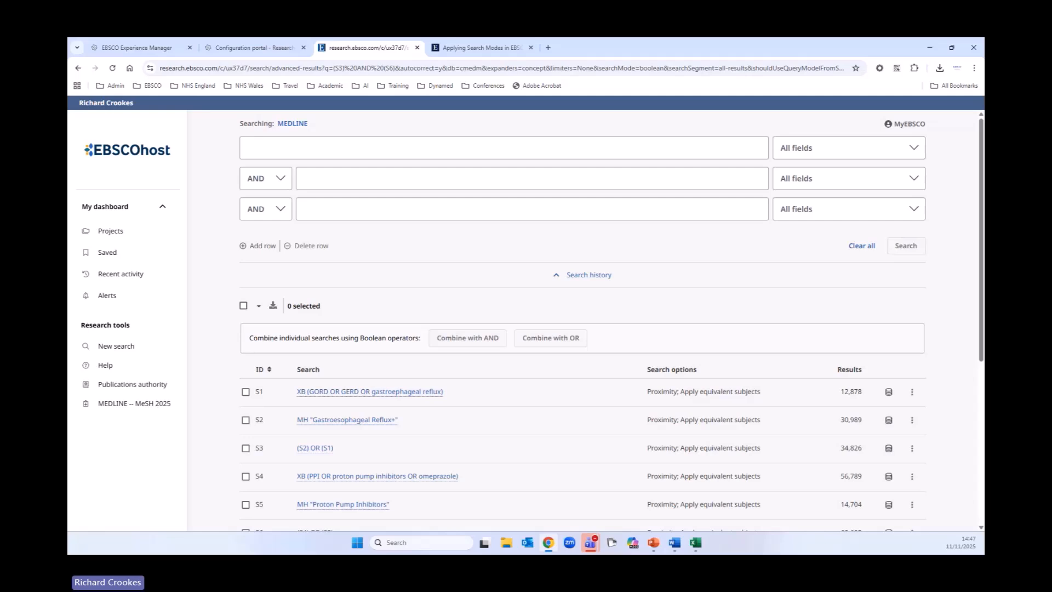
# Step: Examine the database and tools options for search S7 and scroll through its results list
pyautogui.scroll(-3, 608, 337)
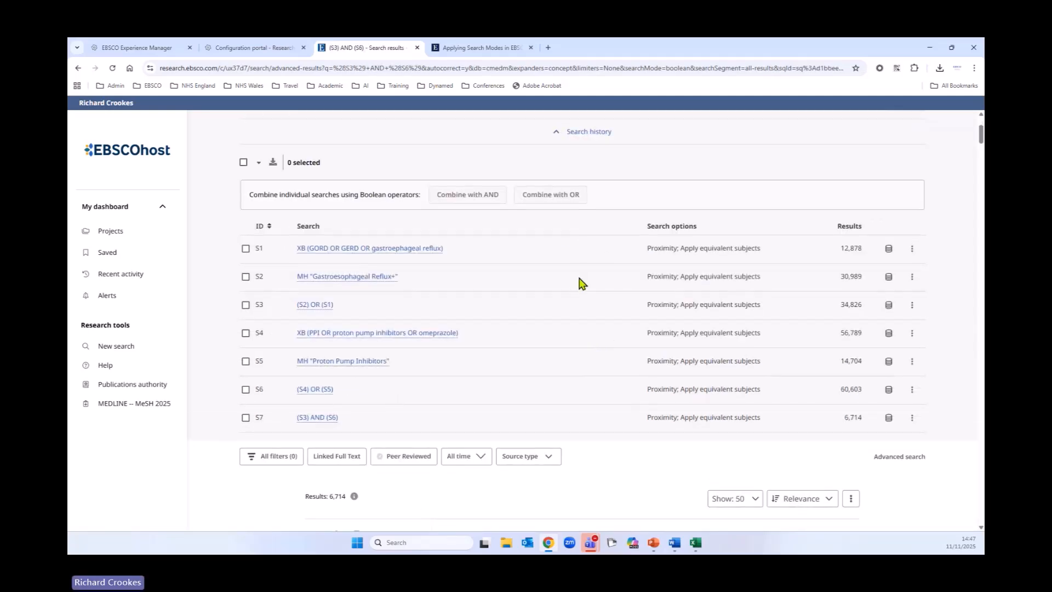
pyautogui.scroll(-1, 582, 283)
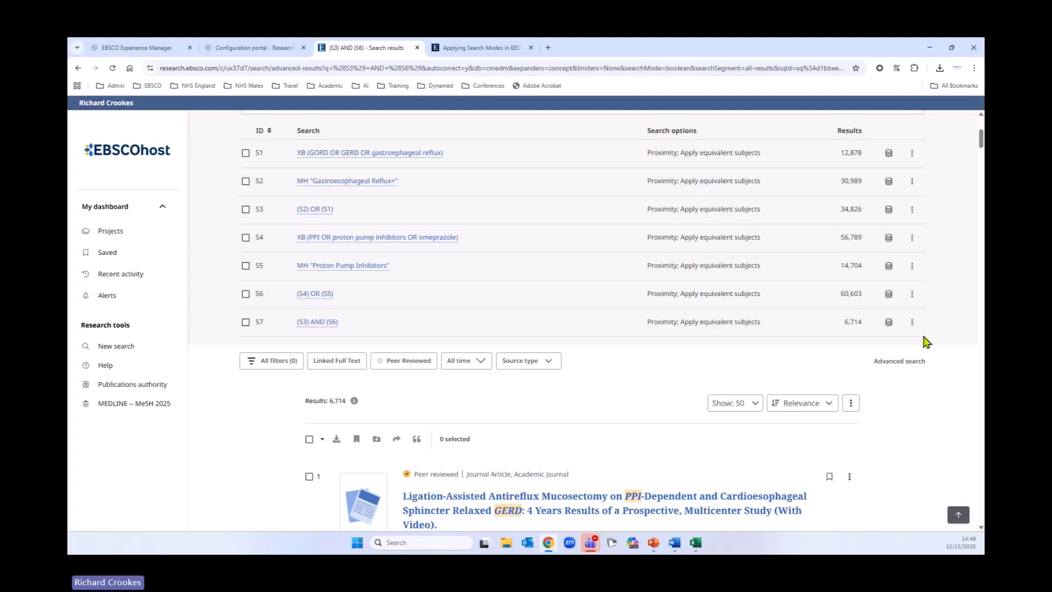
pyautogui.click(889, 322)
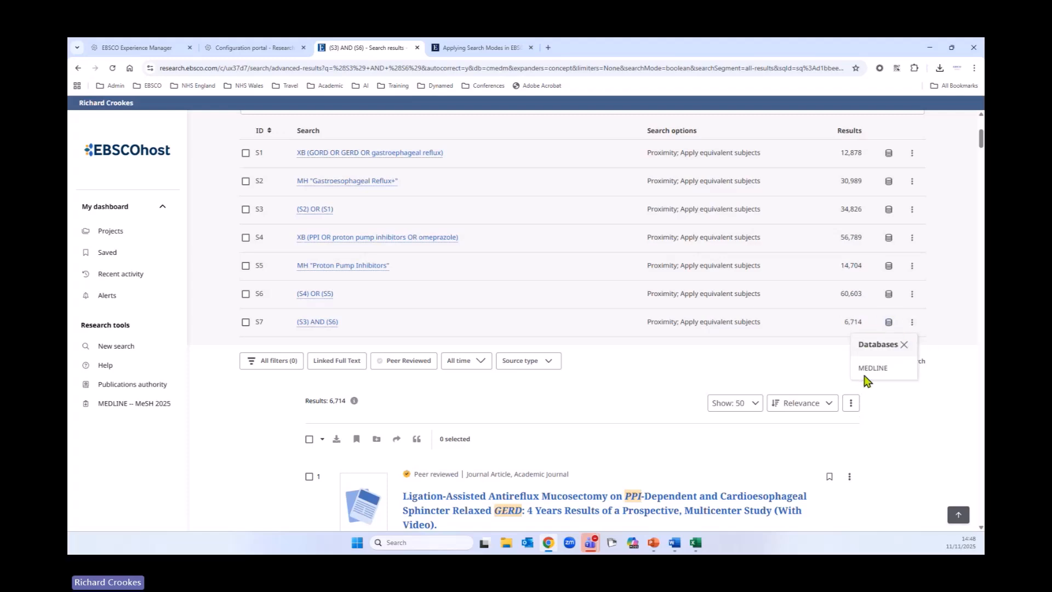
pyautogui.click(912, 323)
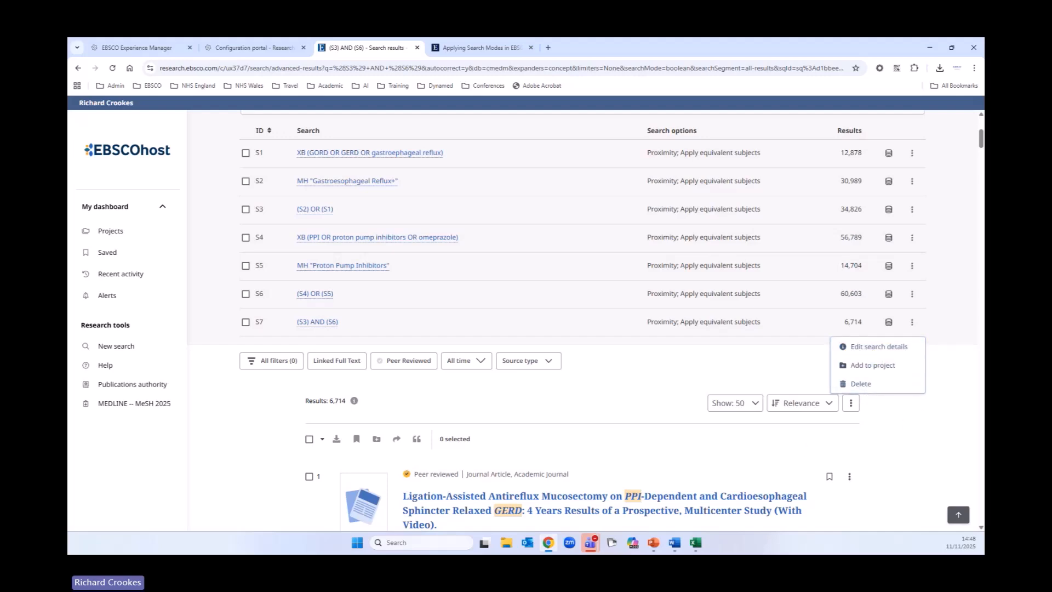
pyautogui.click(949, 415)
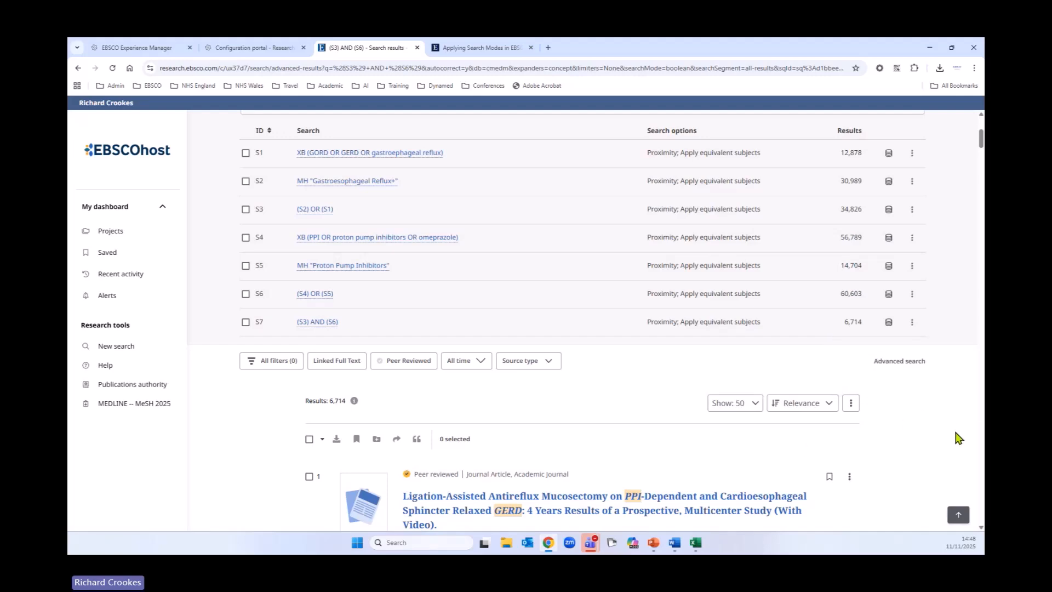
pyautogui.scroll(-2, 876, 407)
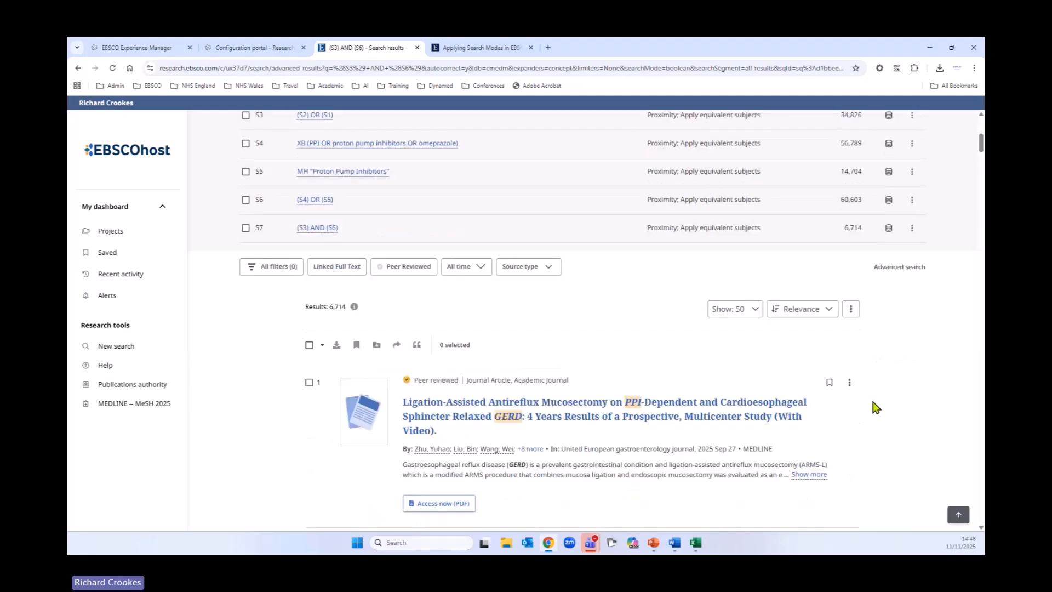
pyautogui.scroll(-1, 878, 406)
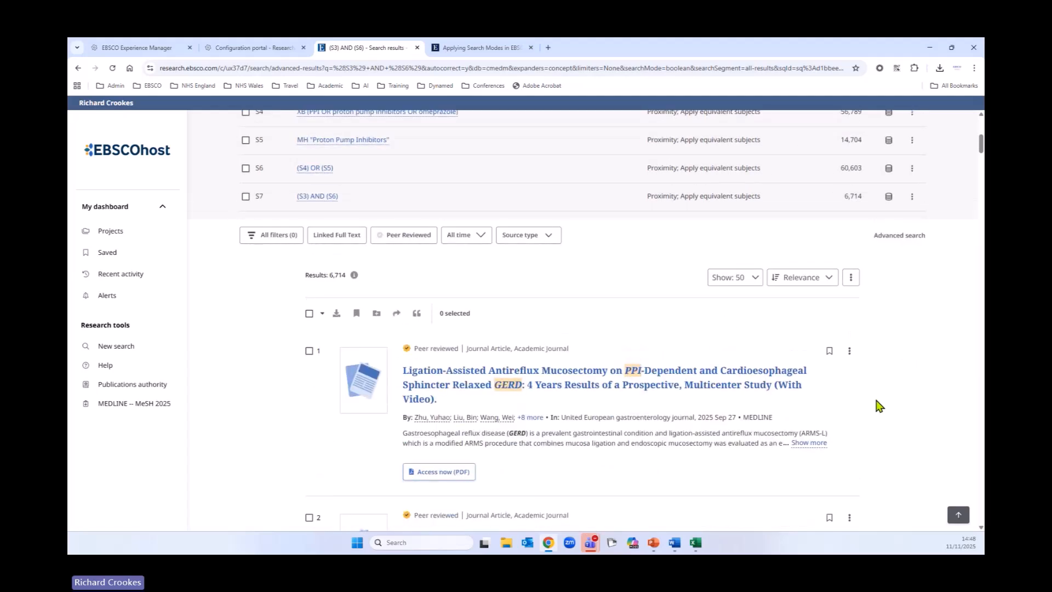
pyautogui.scroll(3, 878, 406)
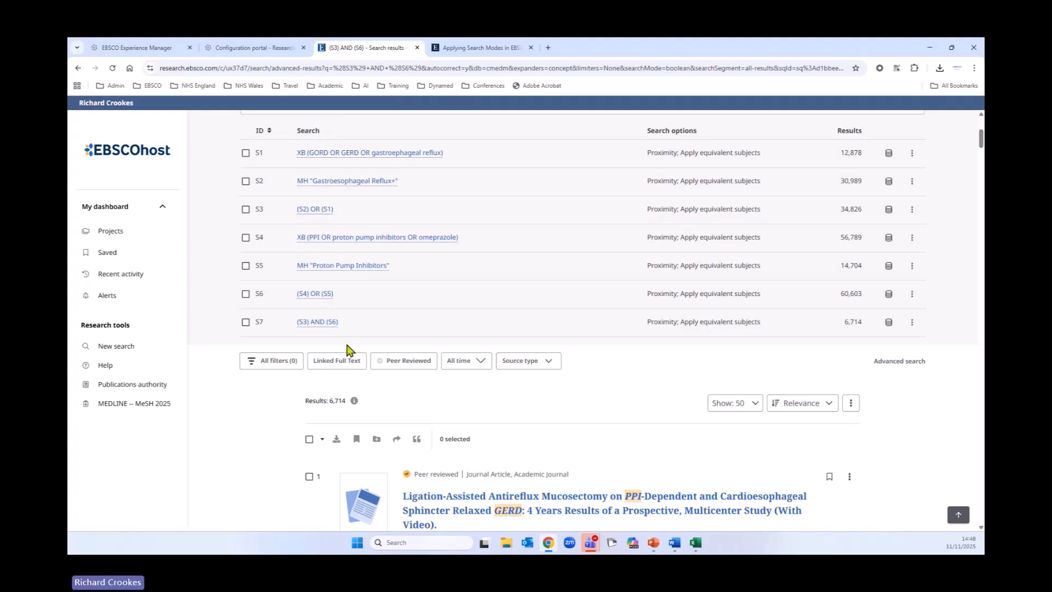
# Step: Open all filters and select the middle aged: 45-64 years age filter and the male gender filter
pyautogui.click(259, 361)
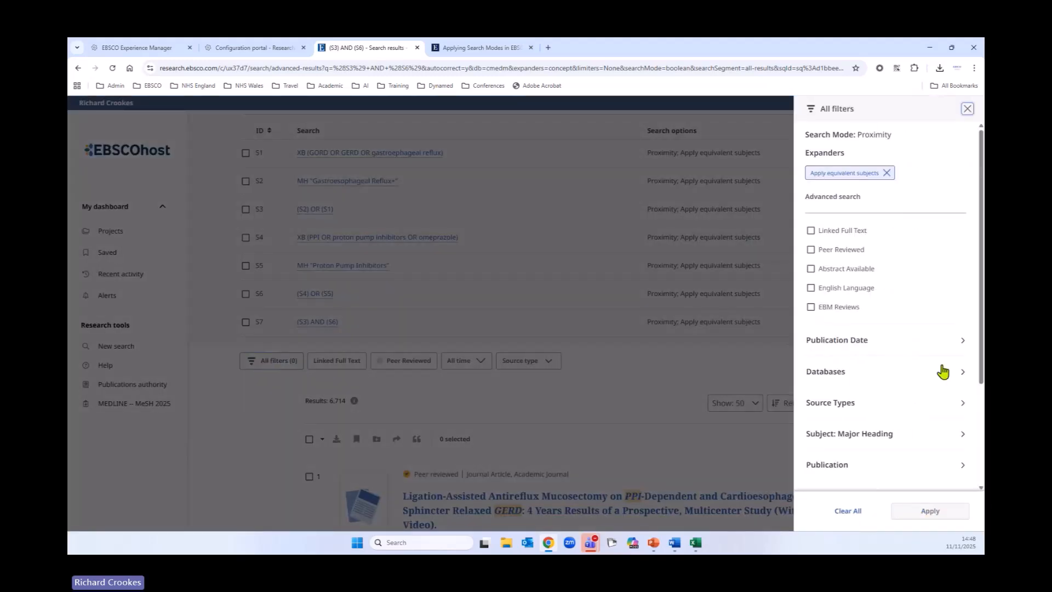
pyautogui.scroll(-3, 910, 396)
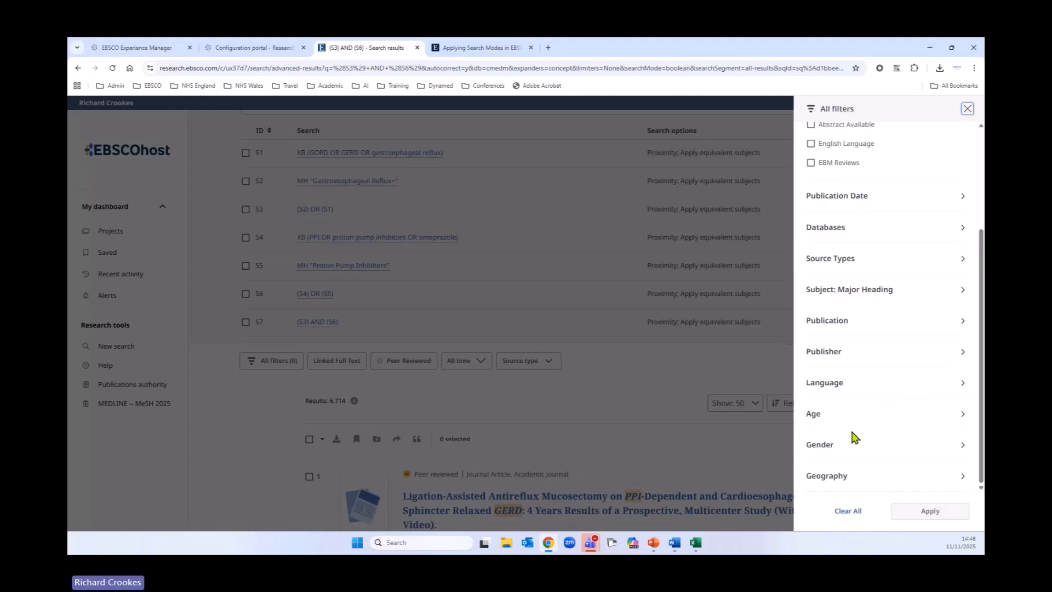
pyautogui.click(956, 420)
pyautogui.scroll(-4, 906, 368)
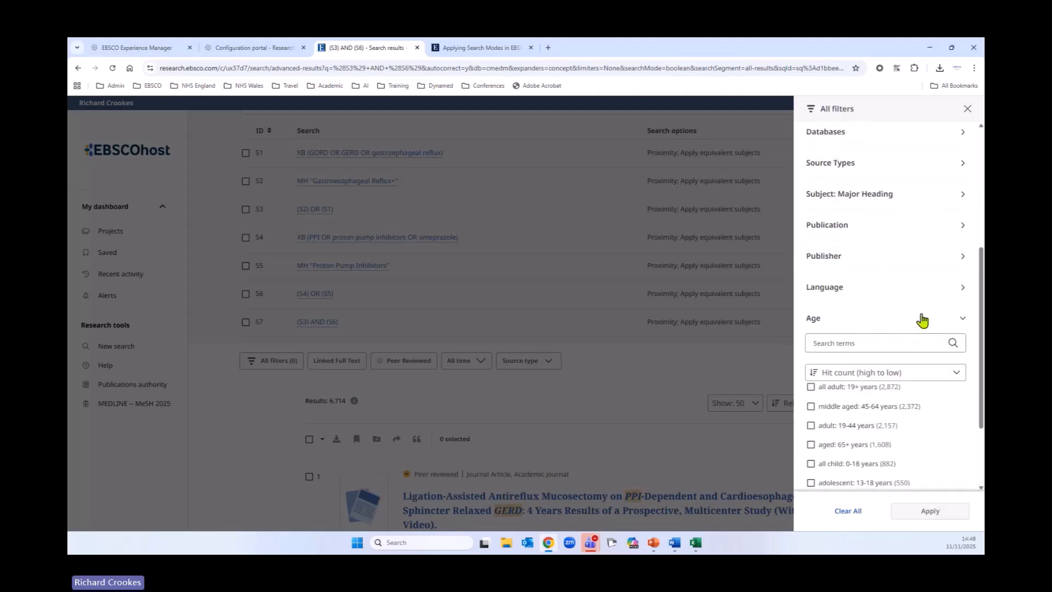
pyautogui.click(811, 310)
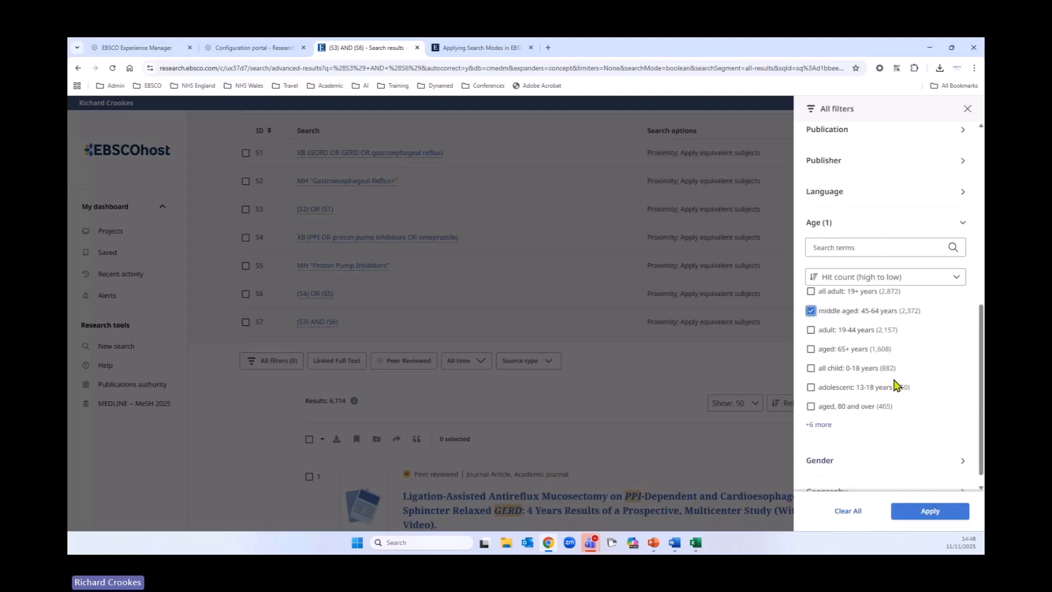
pyautogui.scroll(-1, 899, 389)
pyautogui.click(820, 447)
pyautogui.scroll(-3, 885, 413)
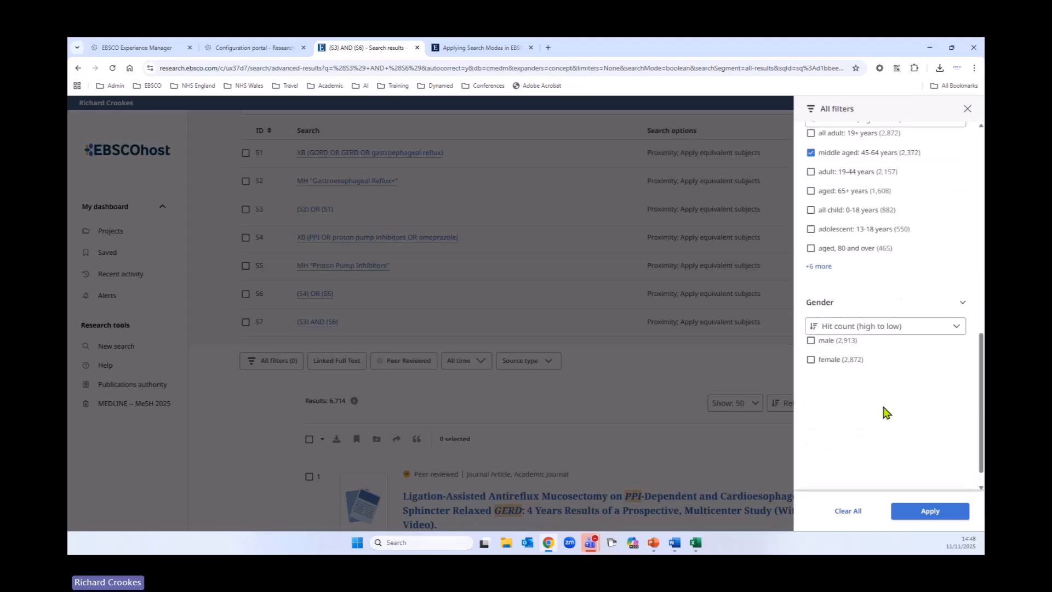
pyautogui.click(811, 345)
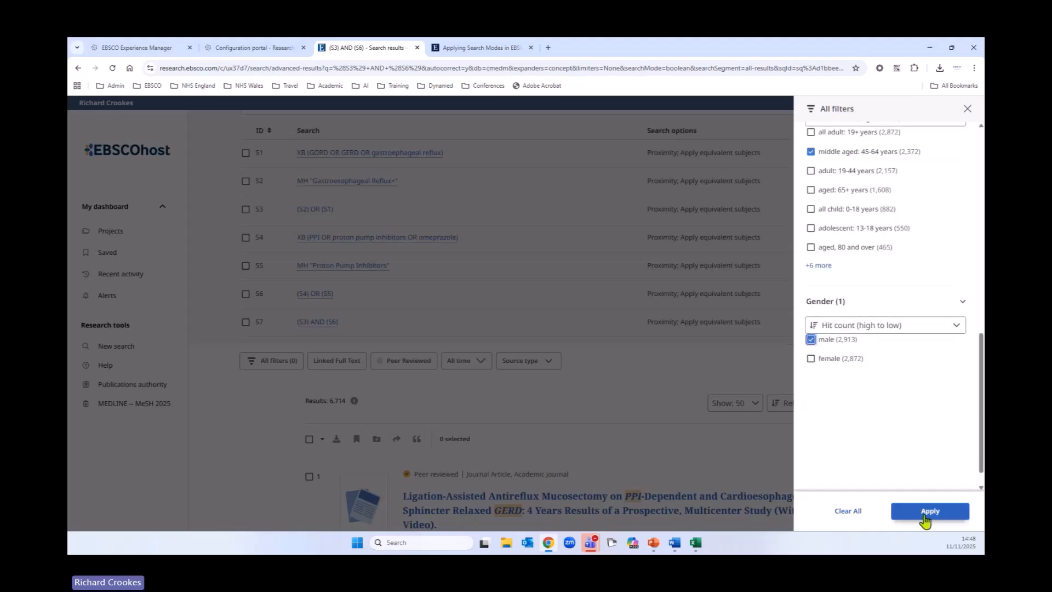
# Step: Add the English Language filter and apply all selected filters to the results
pyautogui.scroll(4, 899, 471)
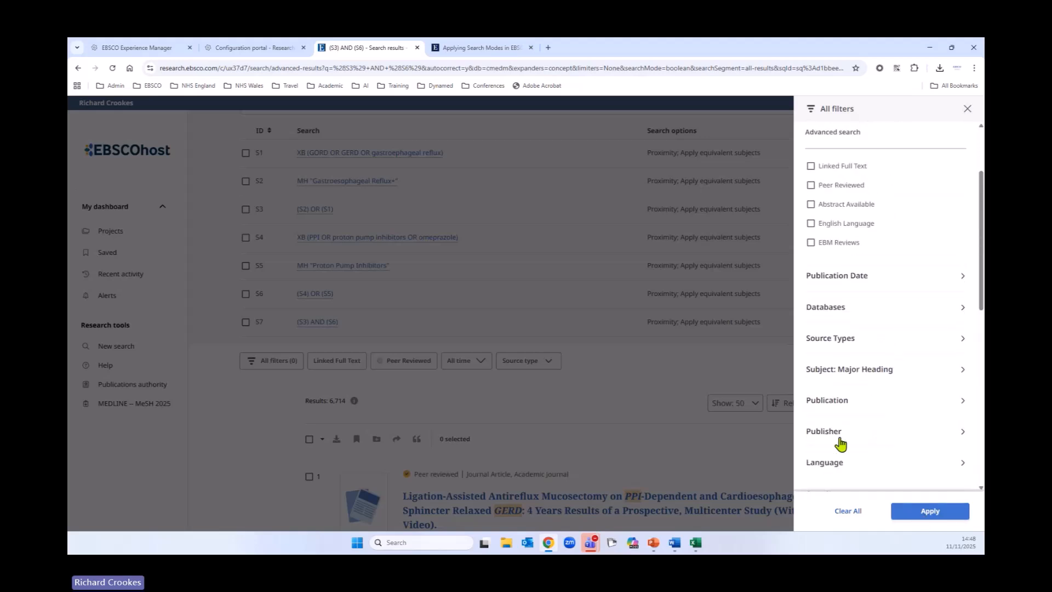
pyautogui.click(812, 236)
pyautogui.scroll(-2, 881, 395)
pyautogui.scroll(-3, 881, 422)
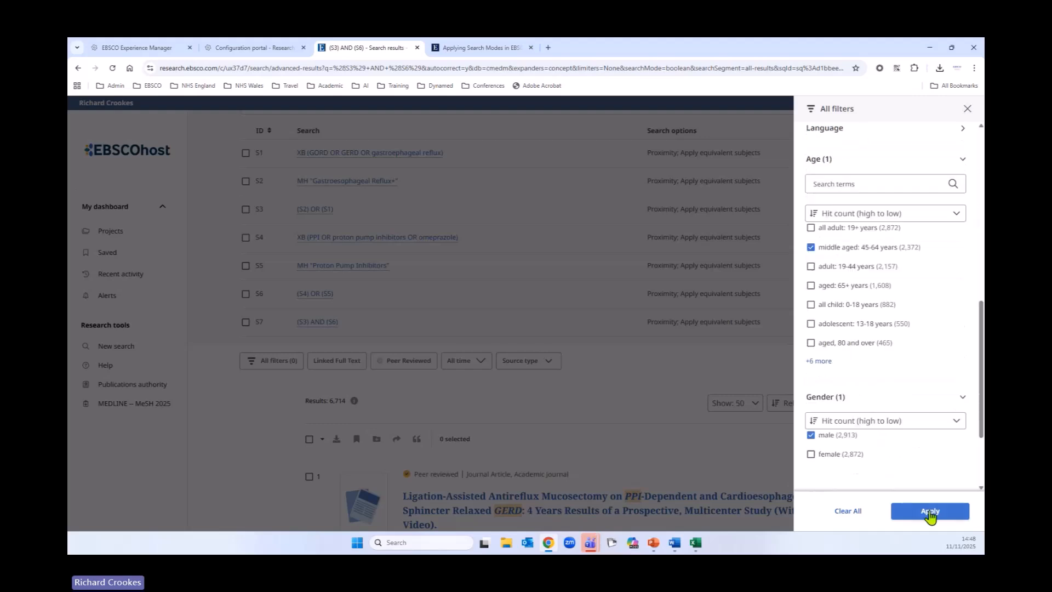
pyautogui.click(930, 511)
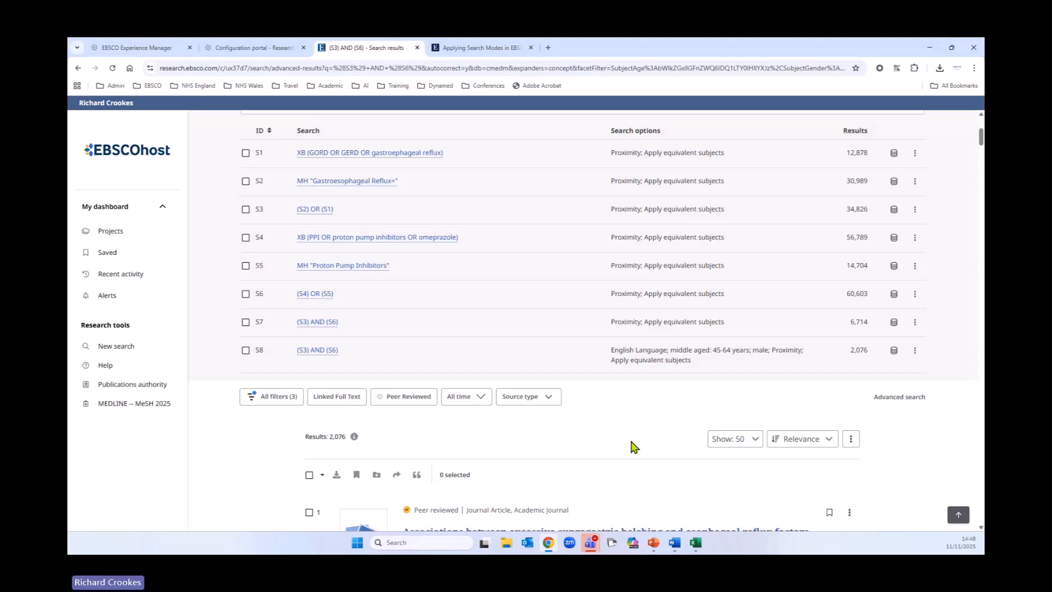
pyautogui.scroll(2, 623, 456)
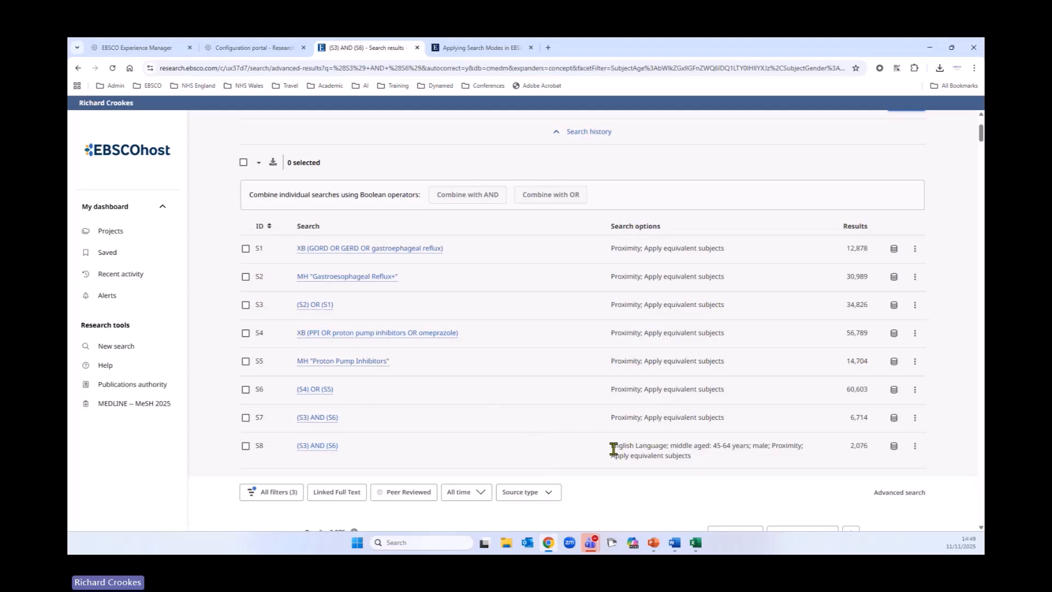
# Step: Examine the filter options listed for search S8 and scroll through its filtered results
pyautogui.moveTo(610, 446); pyautogui.dragTo(804, 452)
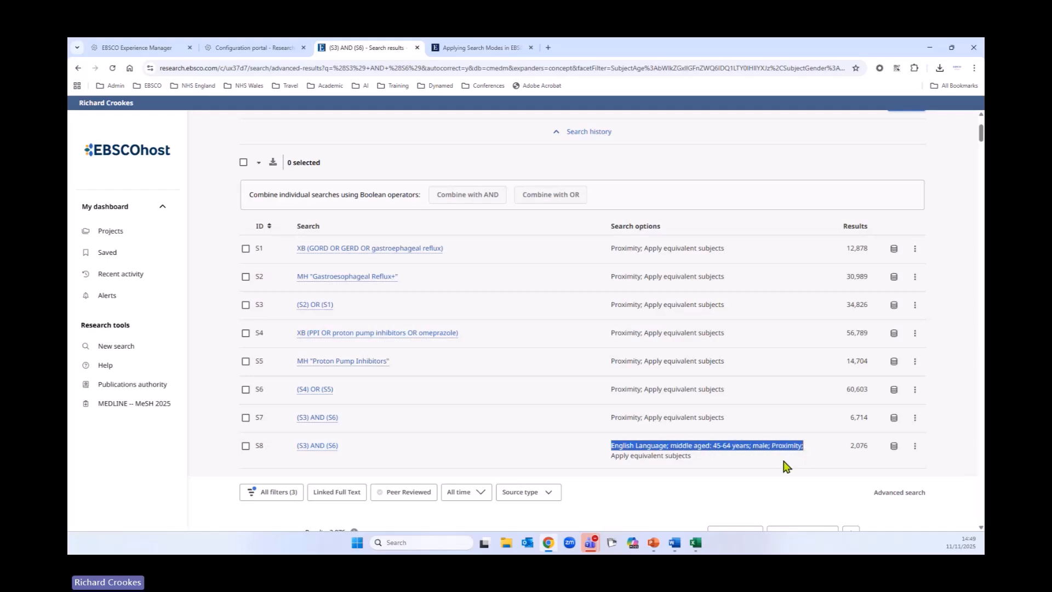
pyautogui.click(785, 471)
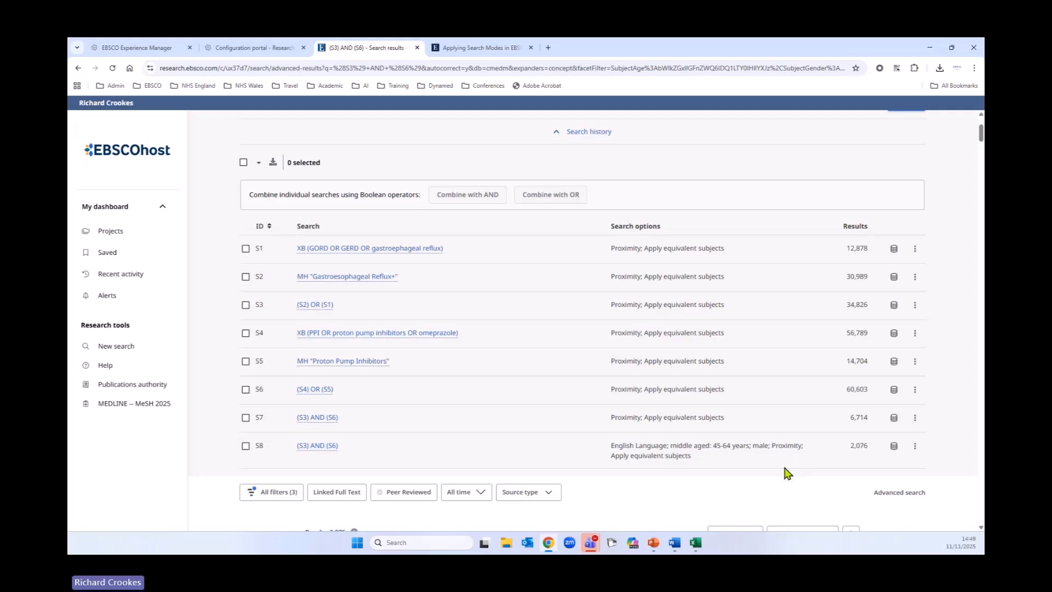
pyautogui.moveTo(612, 445); pyautogui.dragTo(750, 445)
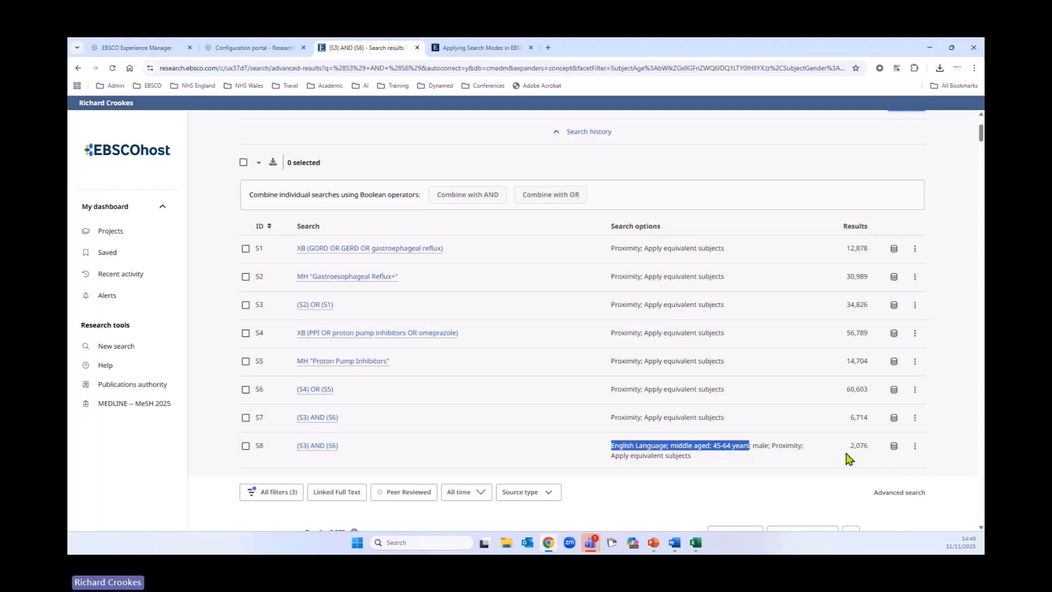
pyautogui.scroll(-3, 523, 403)
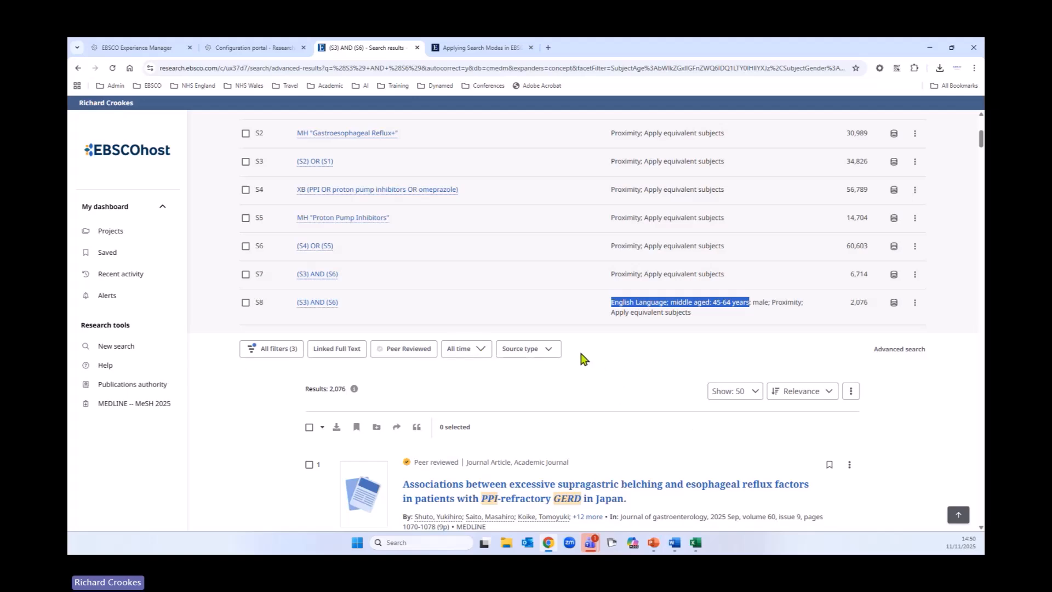
pyautogui.scroll(-4, 670, 382)
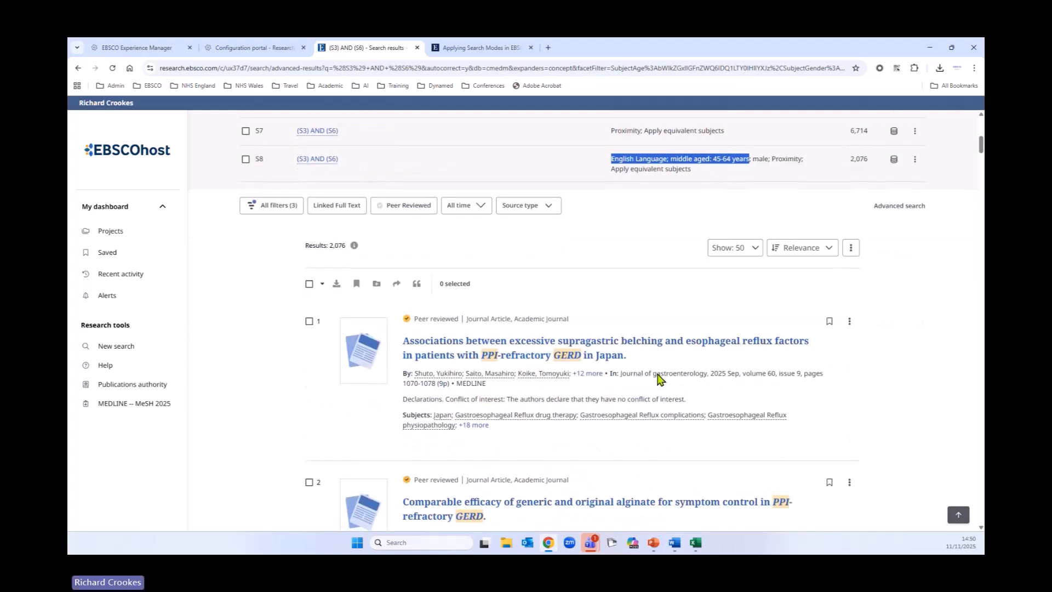
pyautogui.scroll(2, 658, 380)
pyautogui.scroll(-1, 731, 358)
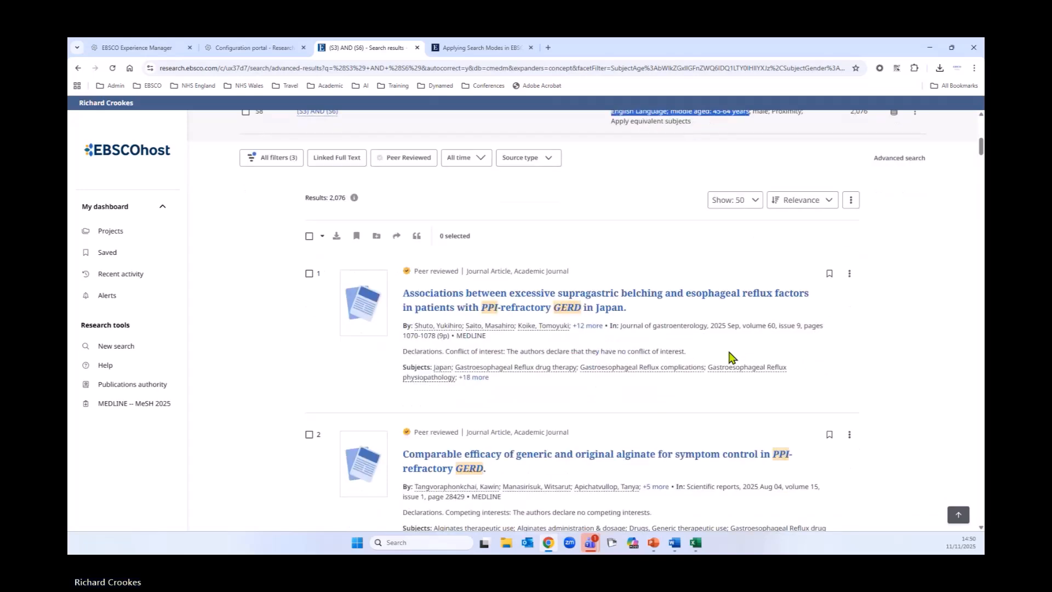
# Step: Select all 50 results on the page and browse the download format options before cancelling the download
pyautogui.click(322, 240)
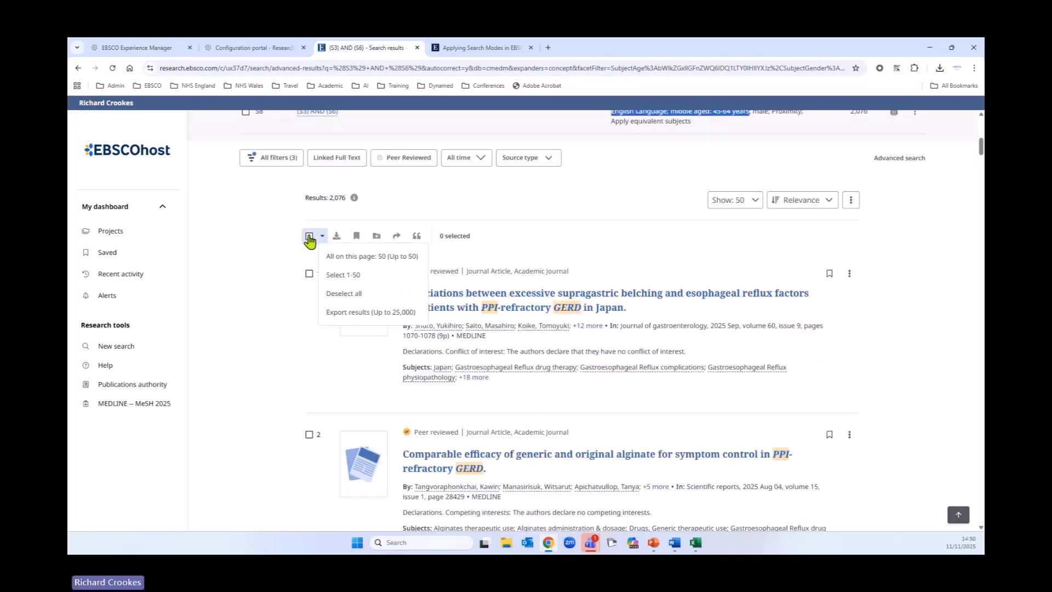
pyautogui.click(342, 280)
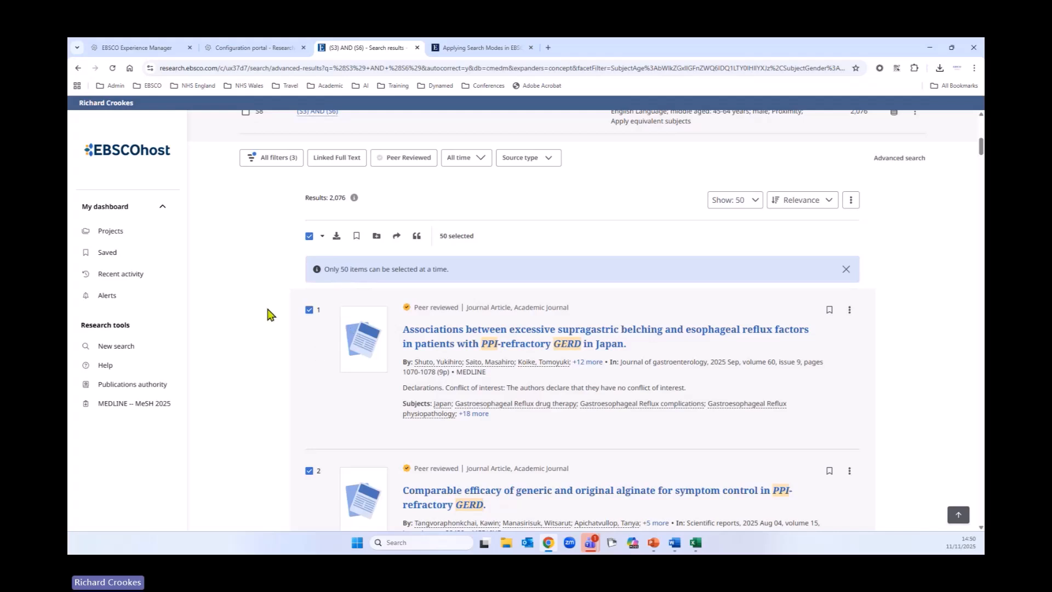
pyautogui.click(337, 241)
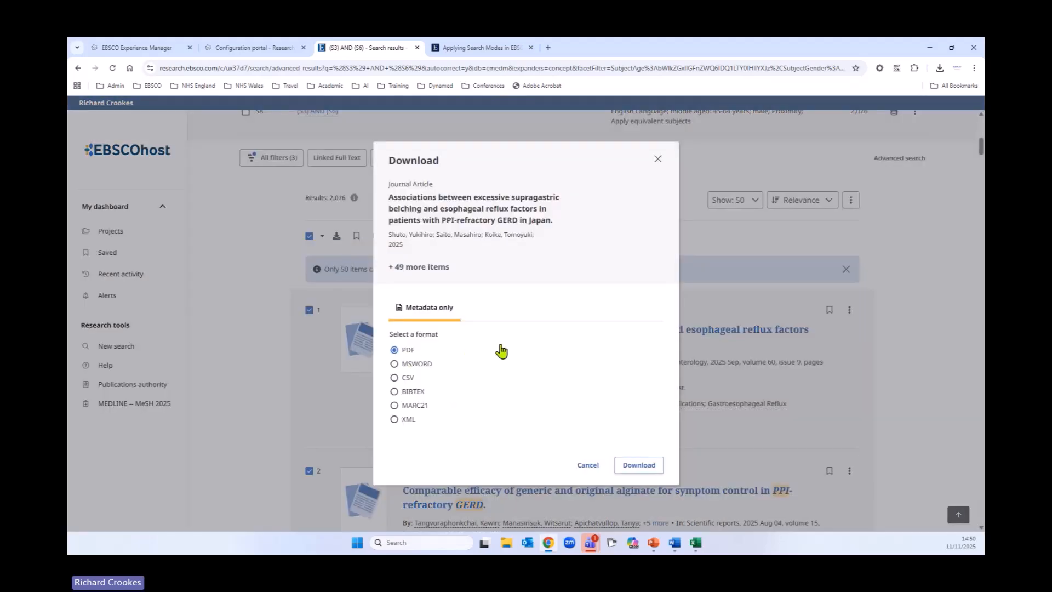
pyautogui.click(394, 365)
pyautogui.click(394, 378)
pyautogui.click(394, 392)
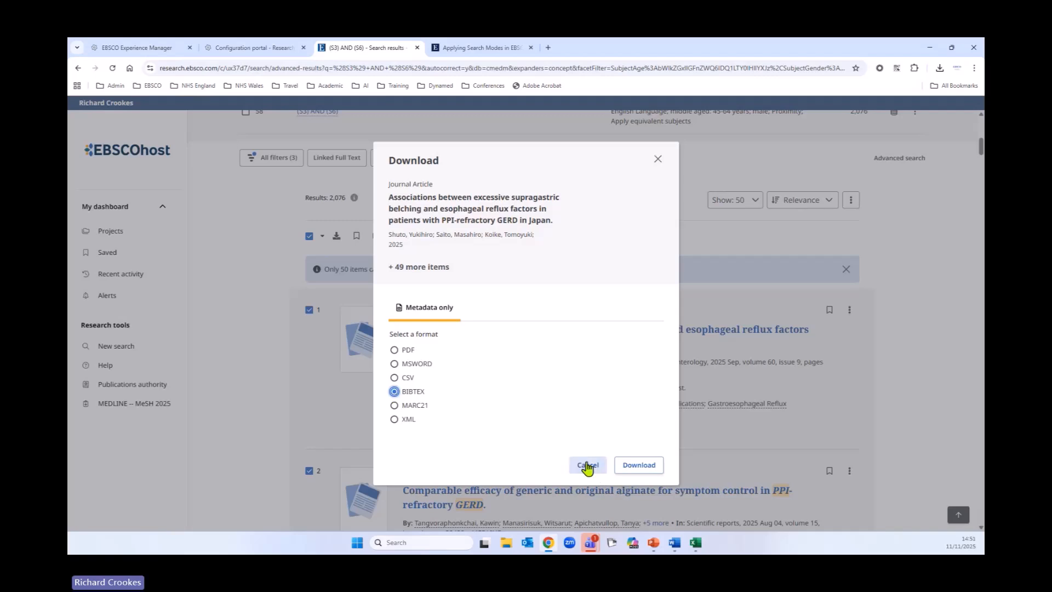
pyautogui.click(588, 465)
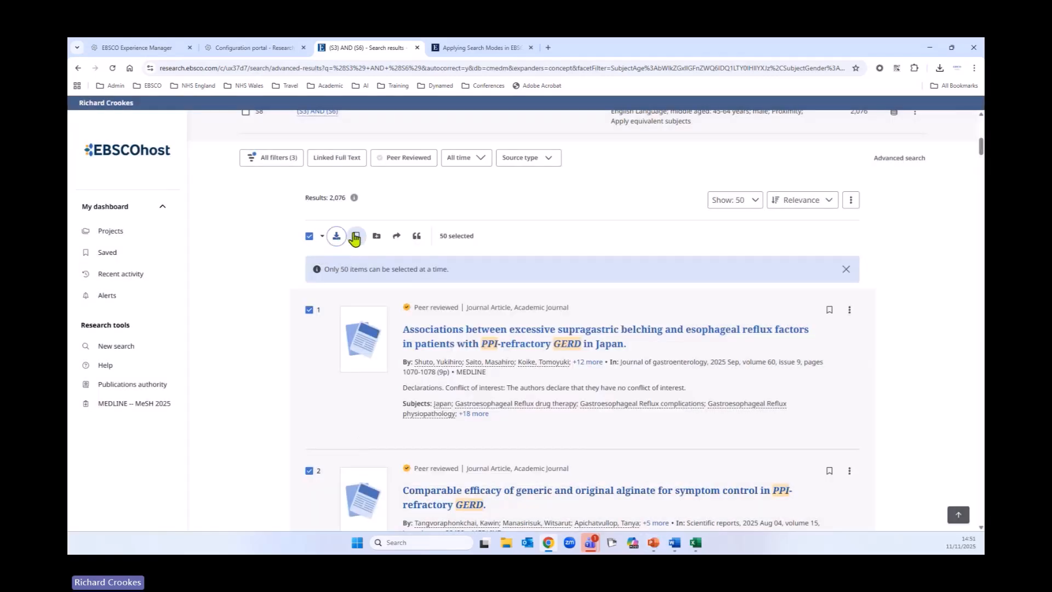
# Step: Save the selected results, open the Saved records page and select all saved records
pyautogui.click(355, 237)
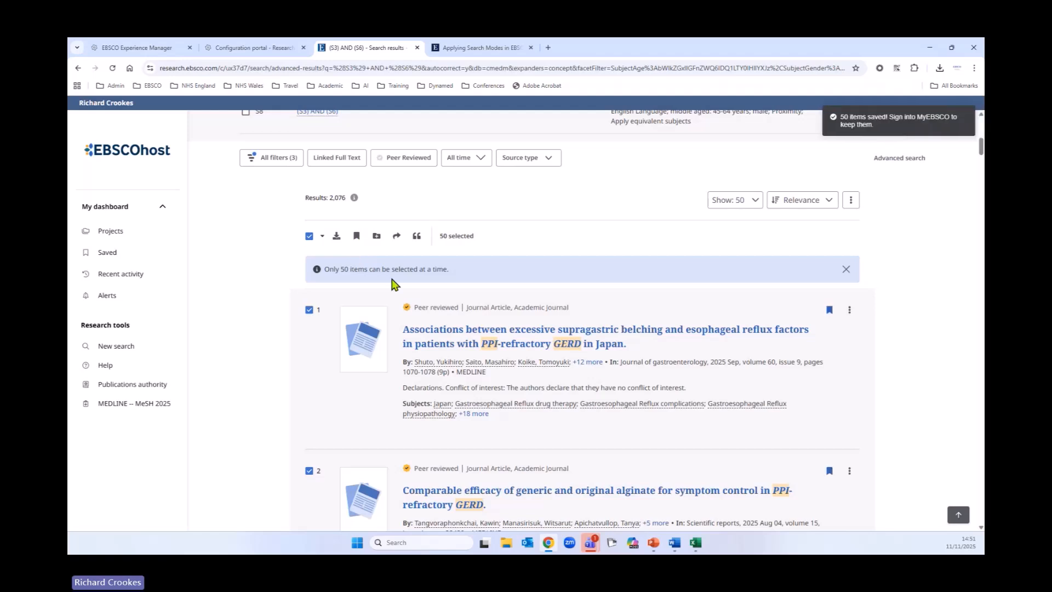
pyautogui.click(108, 253)
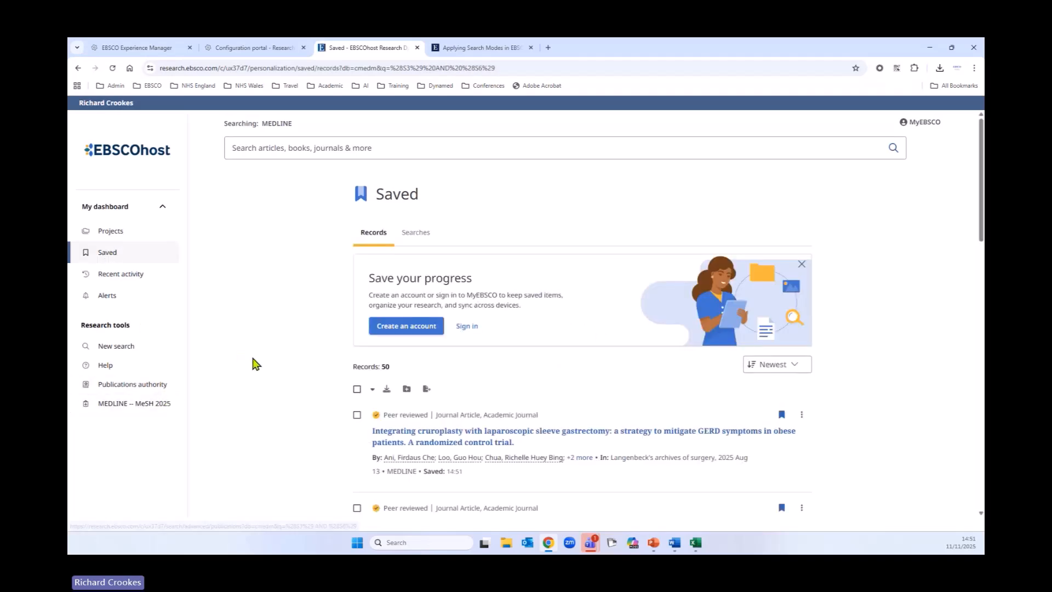
pyautogui.click(357, 389)
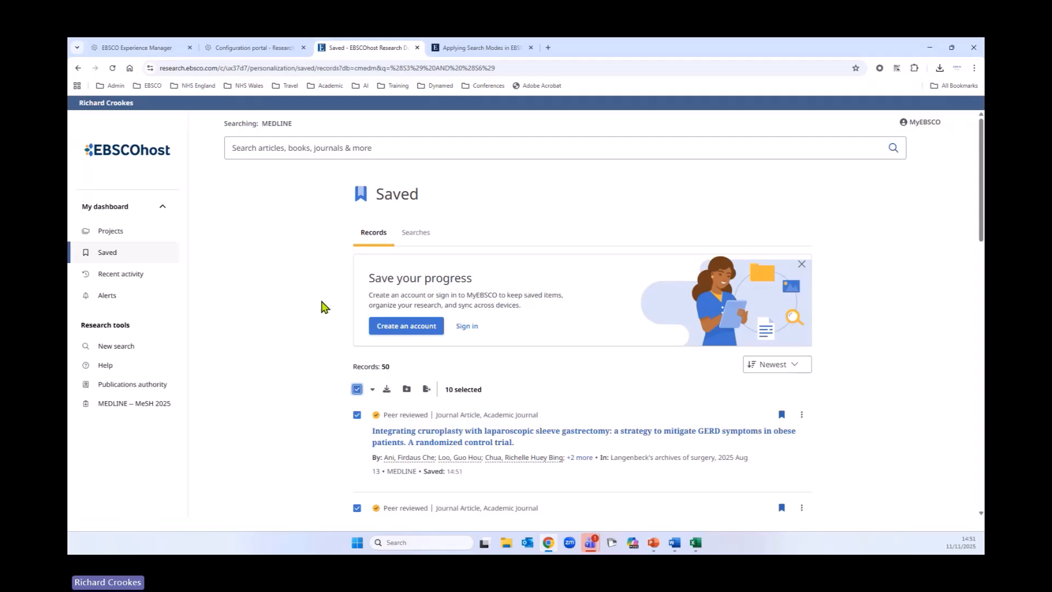
# Step: Open the MyEBSCO sign-in page and review the account creation form before returning to sign in
pyautogui.click(469, 331)
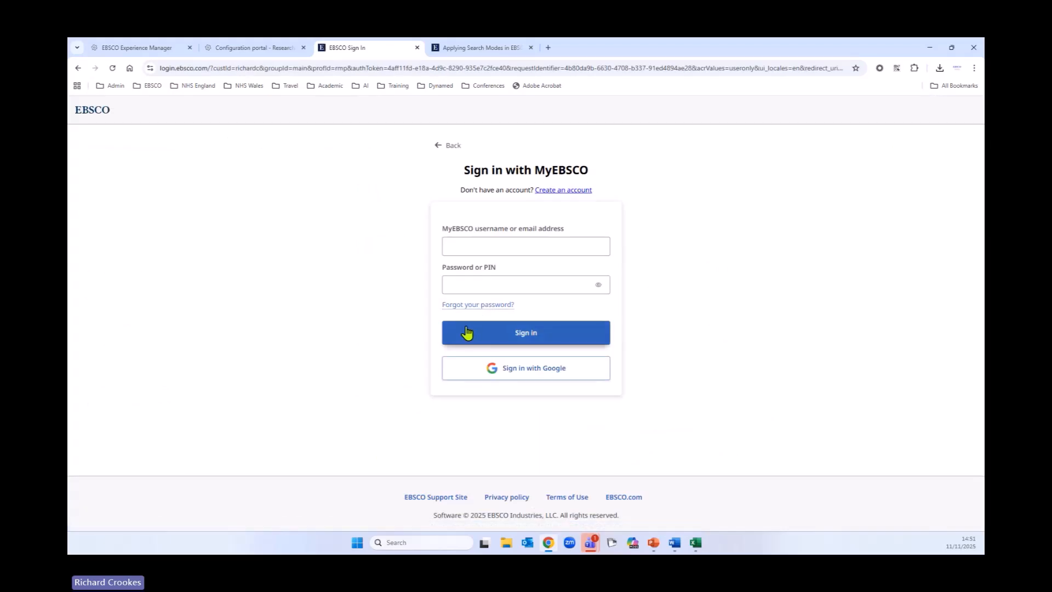
pyautogui.click(523, 249)
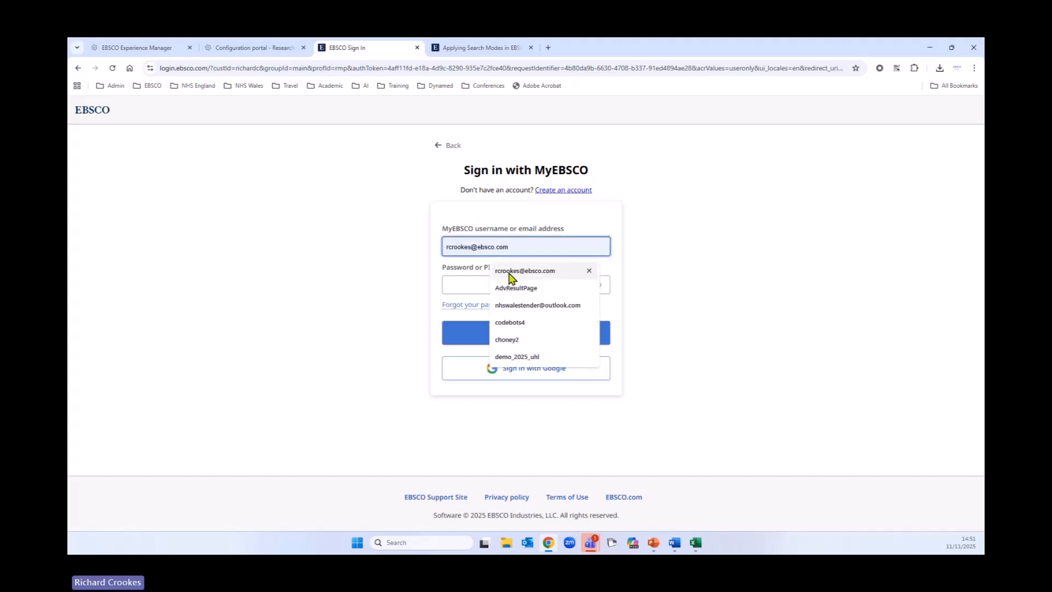
pyautogui.click(553, 193)
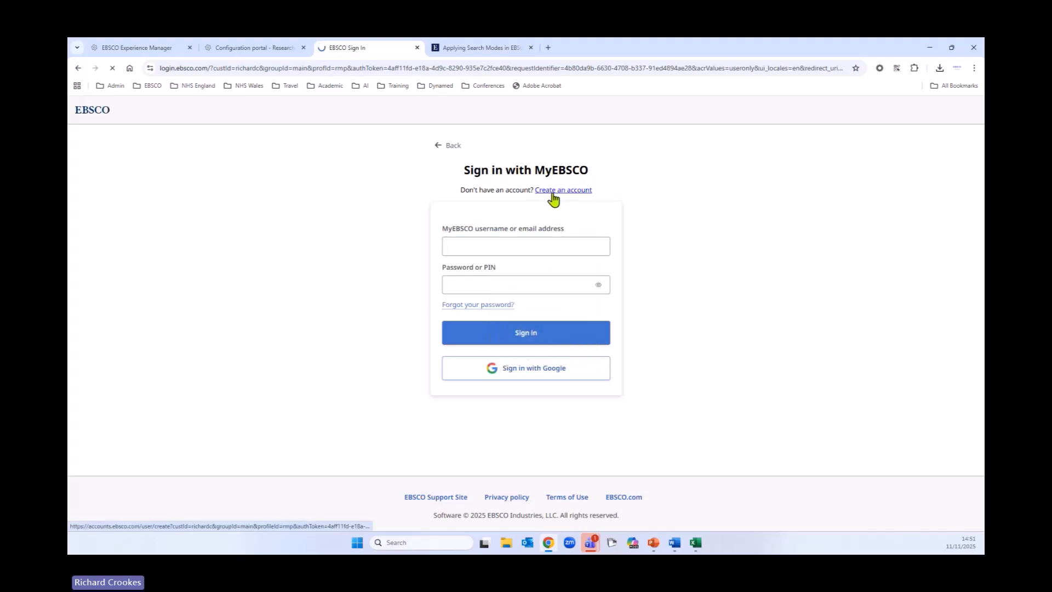
pyautogui.scroll(-2, 327, 285)
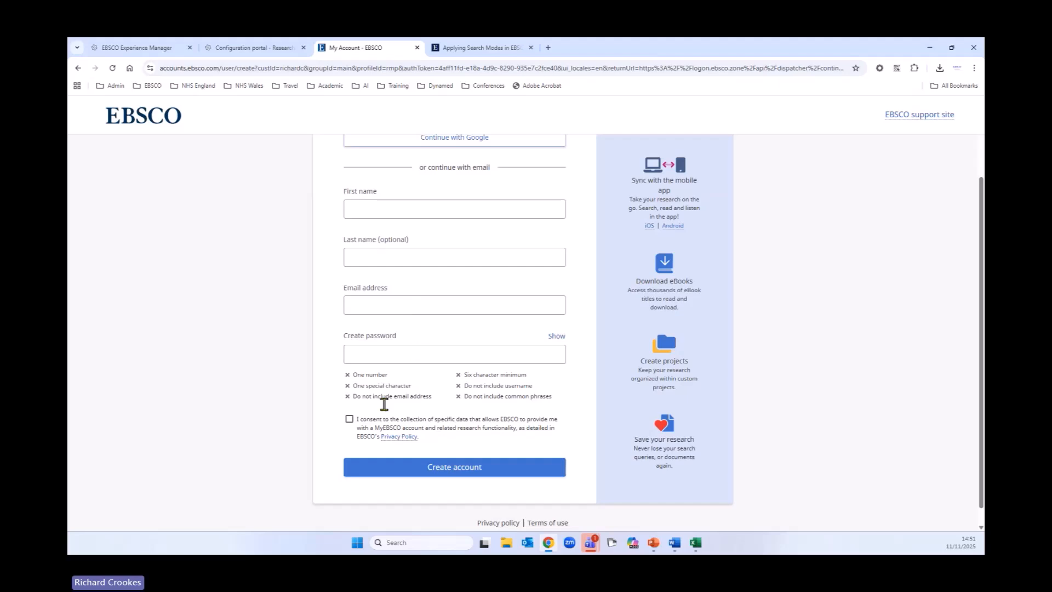
pyautogui.scroll(2, 492, 408)
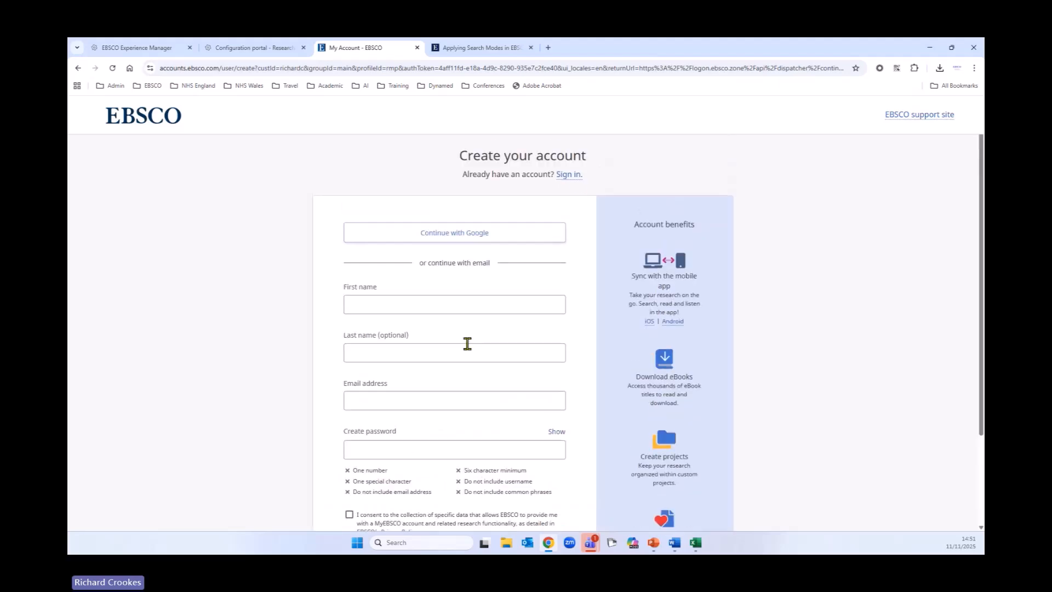
pyautogui.click(577, 176)
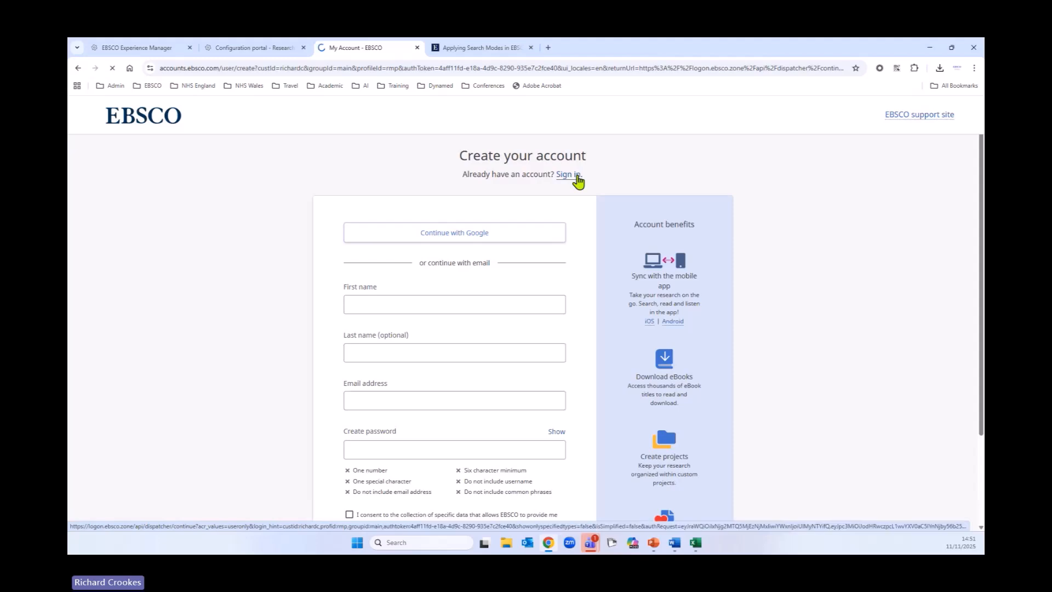
# Step: Sign in to MyEBSCO with the saved account e-mail and password
pyautogui.click(502, 252)
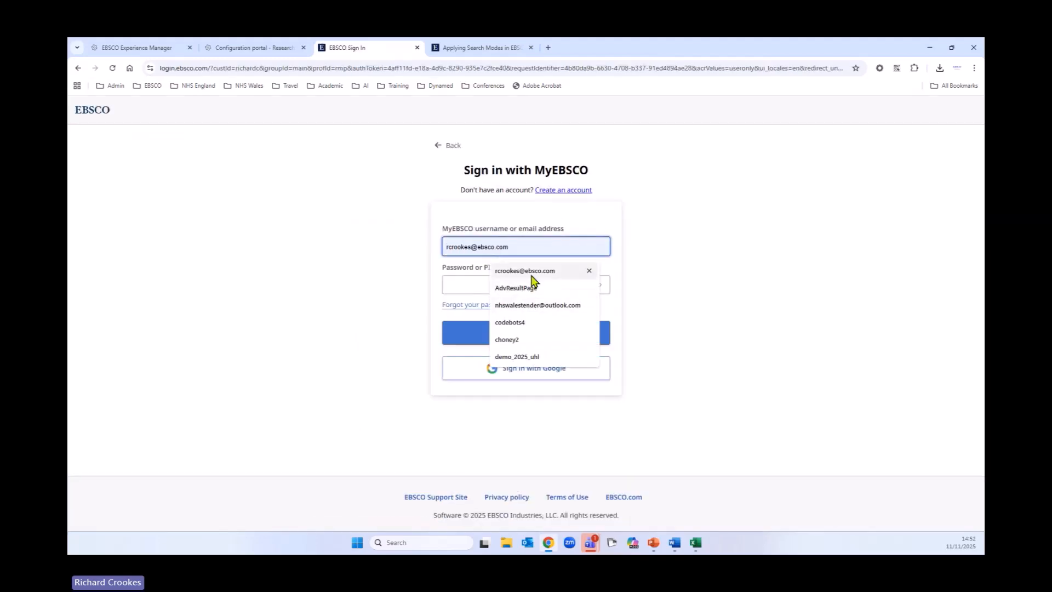
pyautogui.click(534, 277)
pyautogui.click(535, 290)
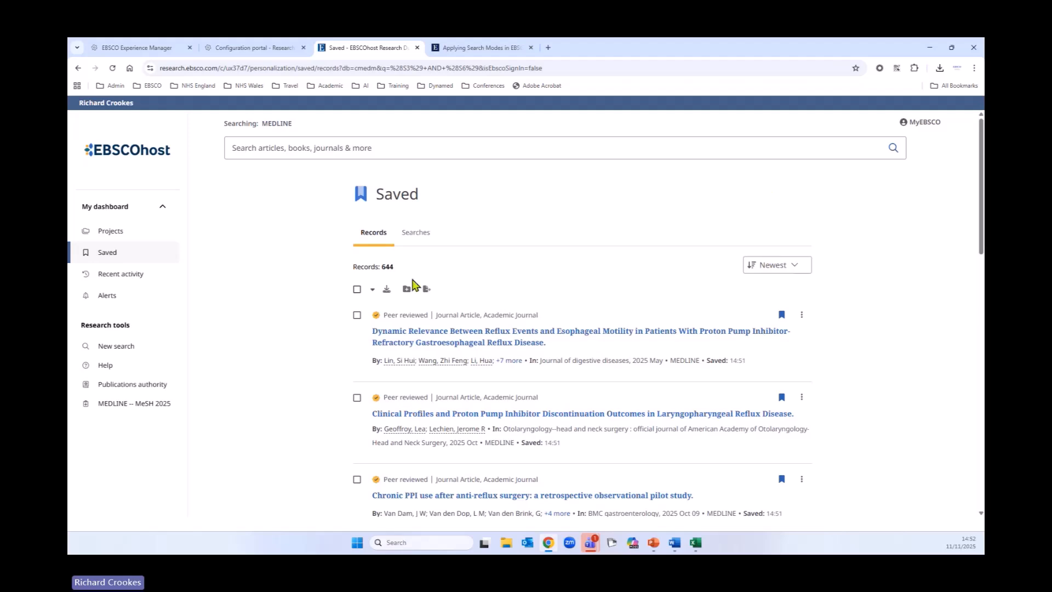
# Step: Open the saved searches list, then return to the (S3) AND (S6) results page through browser history
pyautogui.click(423, 235)
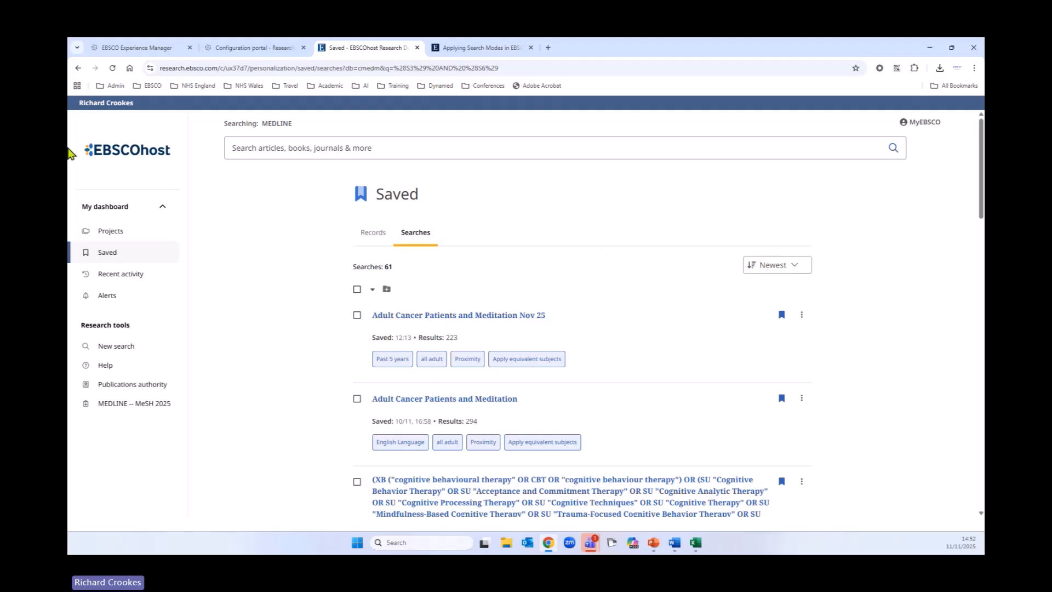
pyautogui.click(78, 68)
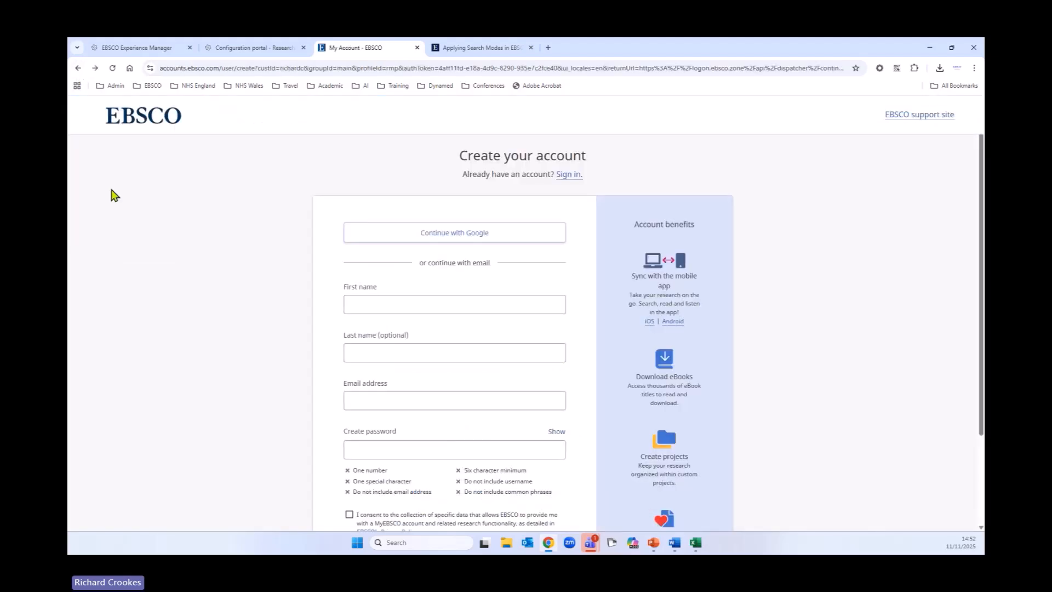
pyautogui.rightClick(78, 68)
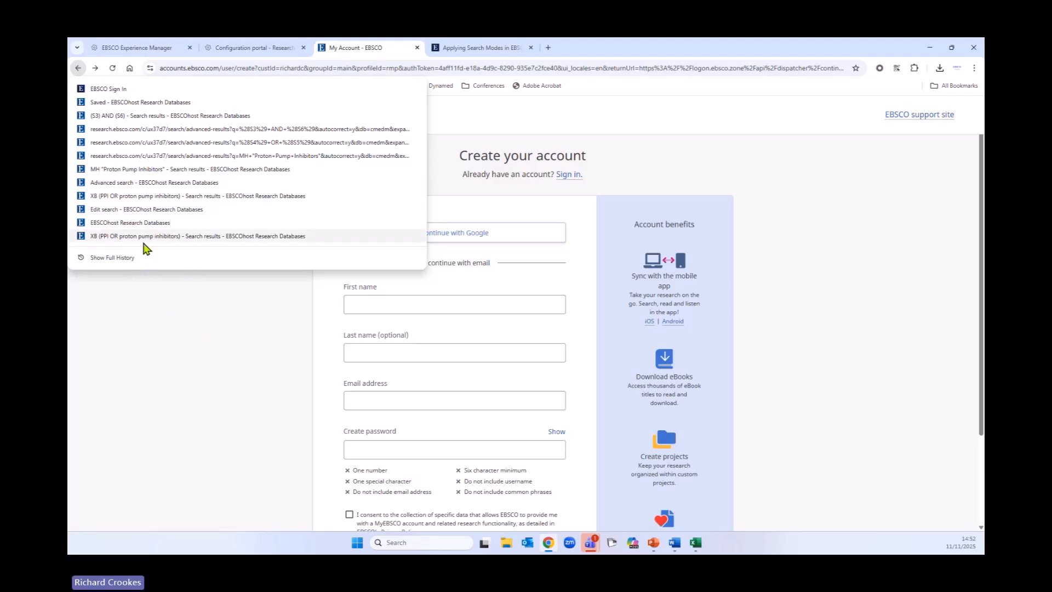
pyautogui.click(170, 120)
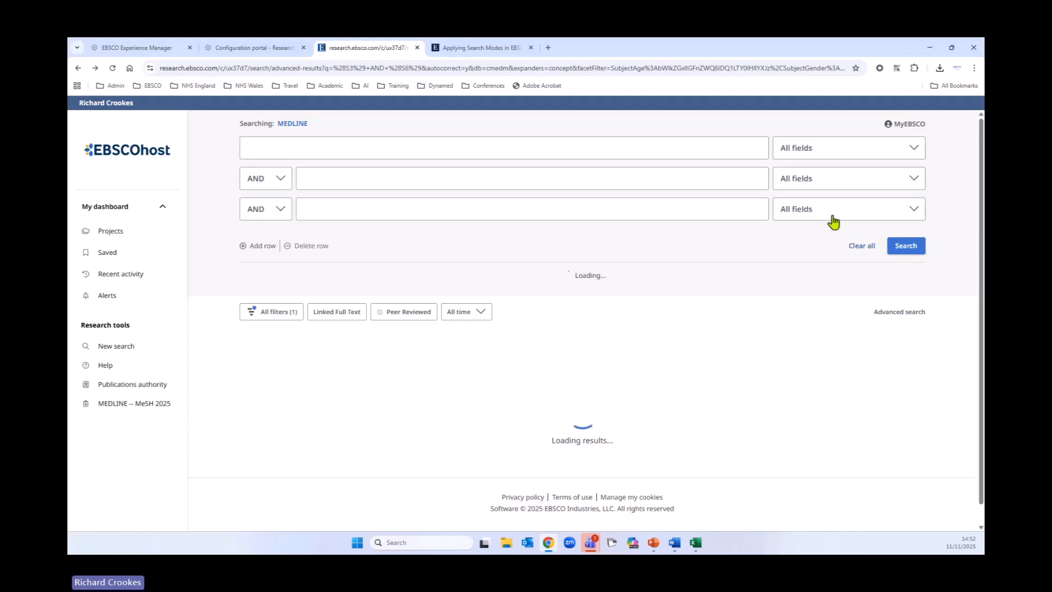
# Step: Check the MyEBSCO account menu and scroll through the search history and results list
pyautogui.scroll(-2, 568, 314)
pyautogui.scroll(-5, 568, 314)
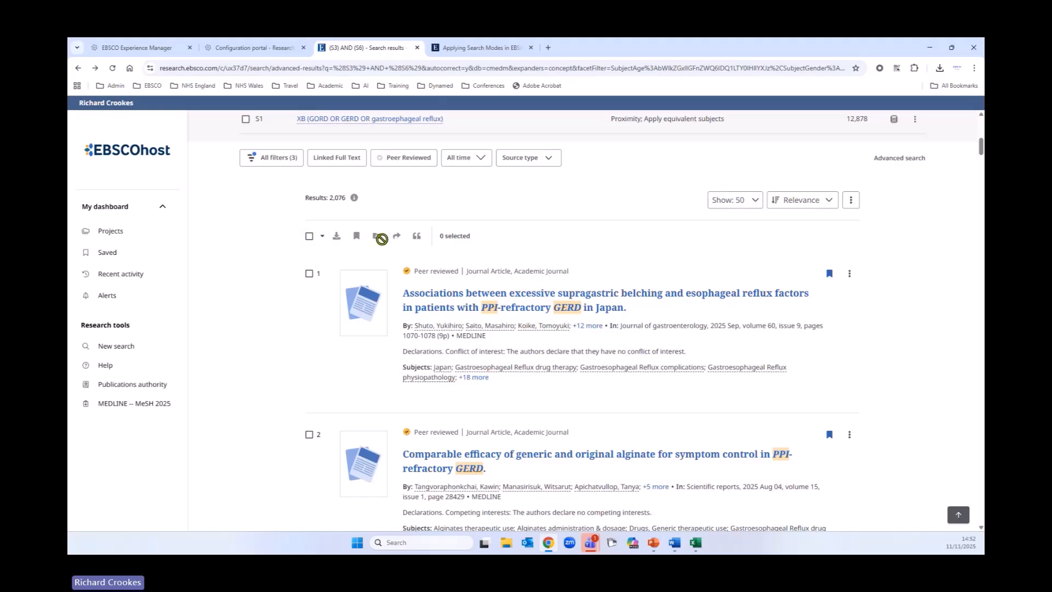
pyautogui.scroll(7, 787, 211)
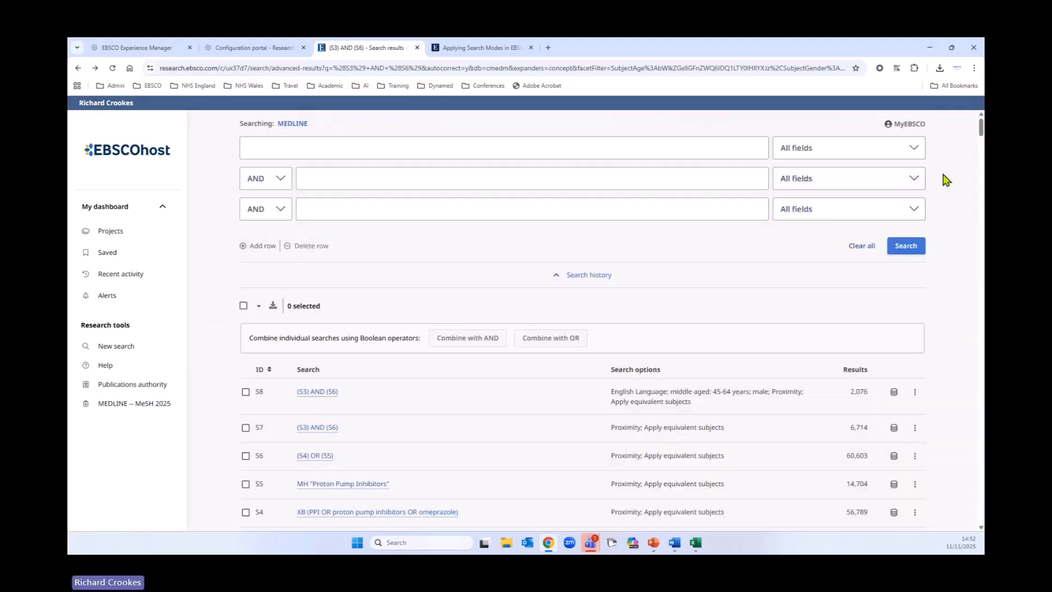
pyautogui.click(904, 124)
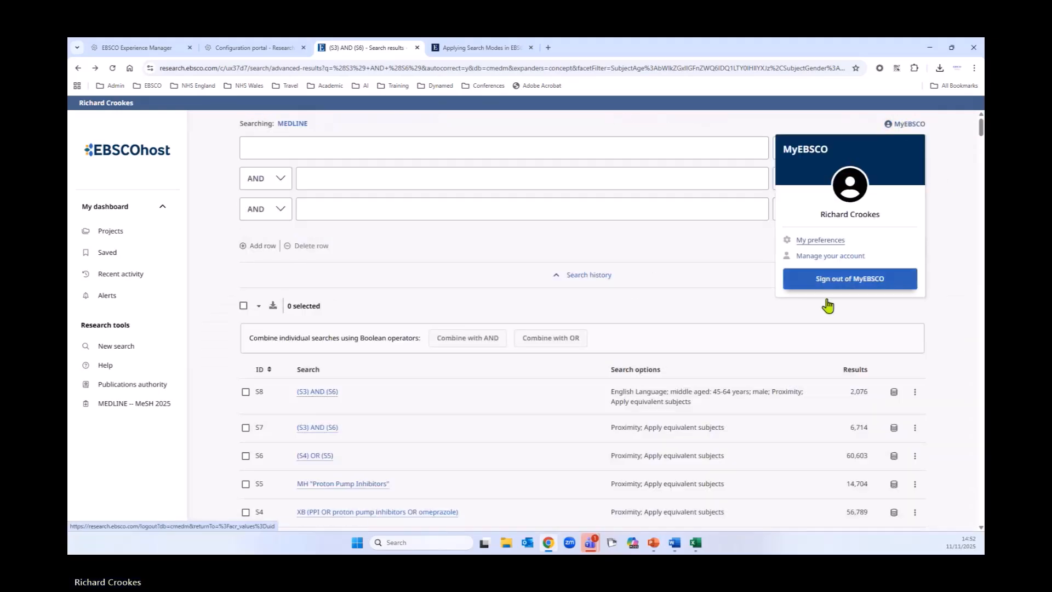
pyautogui.scroll(-2, 403, 412)
pyautogui.scroll(-3, 403, 414)
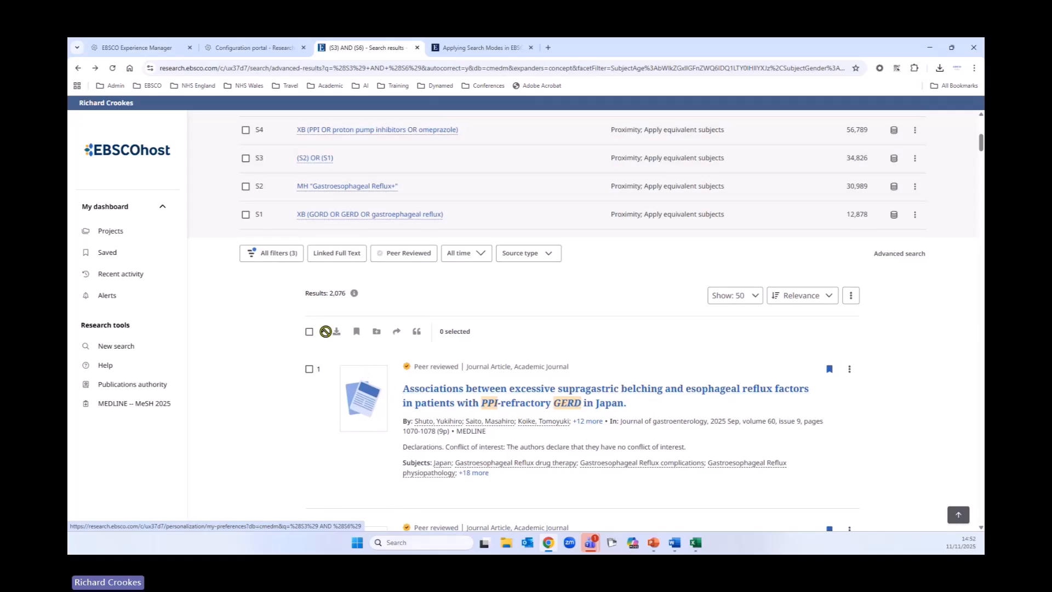
pyautogui.scroll(5, 311, 336)
pyautogui.click(244, 306)
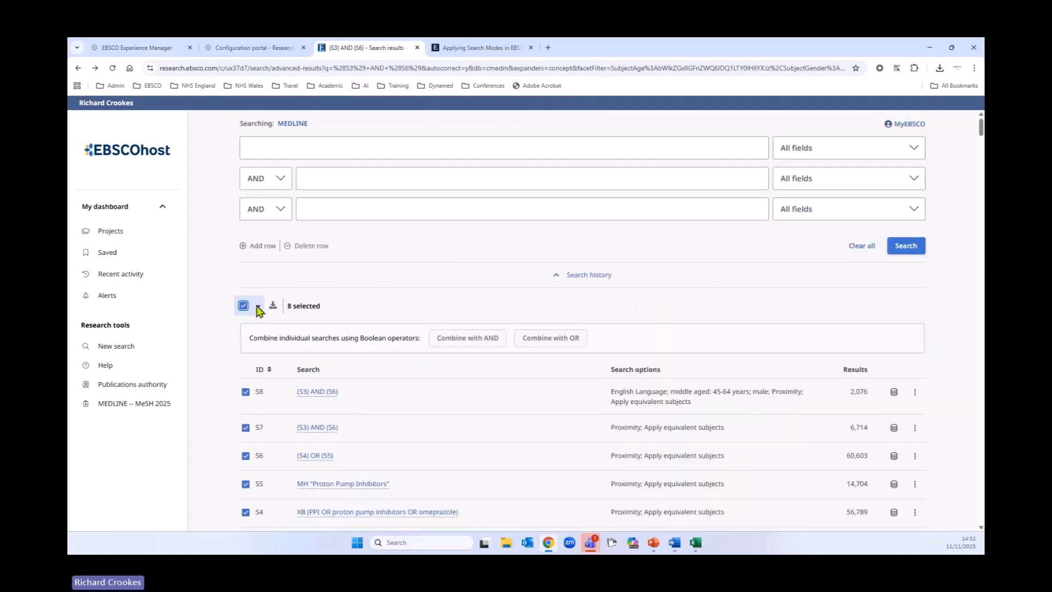
pyautogui.click(246, 306)
# Step: Select all 50 results on the page and start adding them to a new project
pyautogui.scroll(-7, 455, 366)
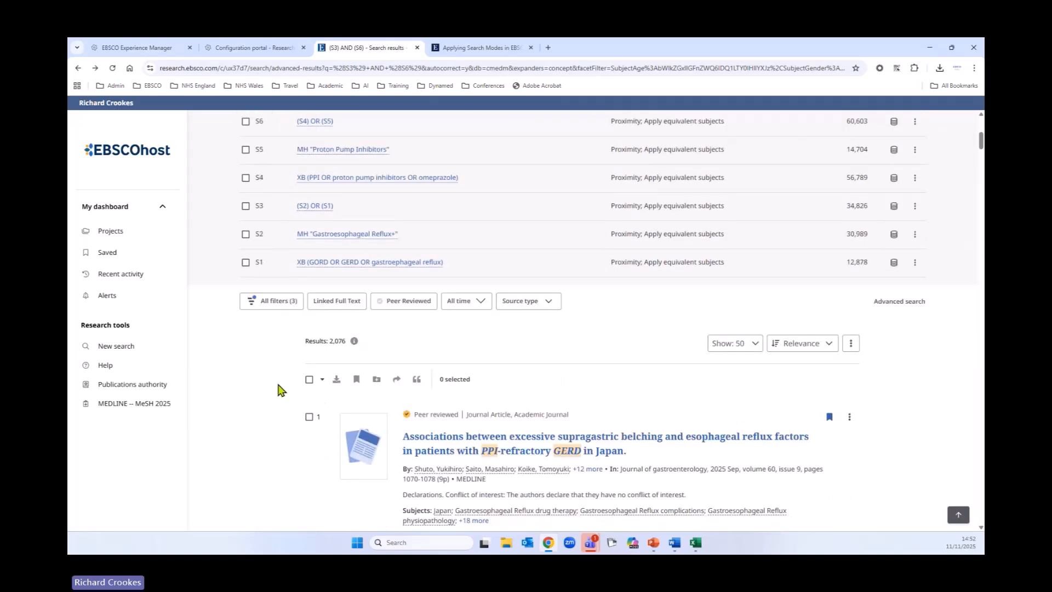
pyautogui.click(310, 379)
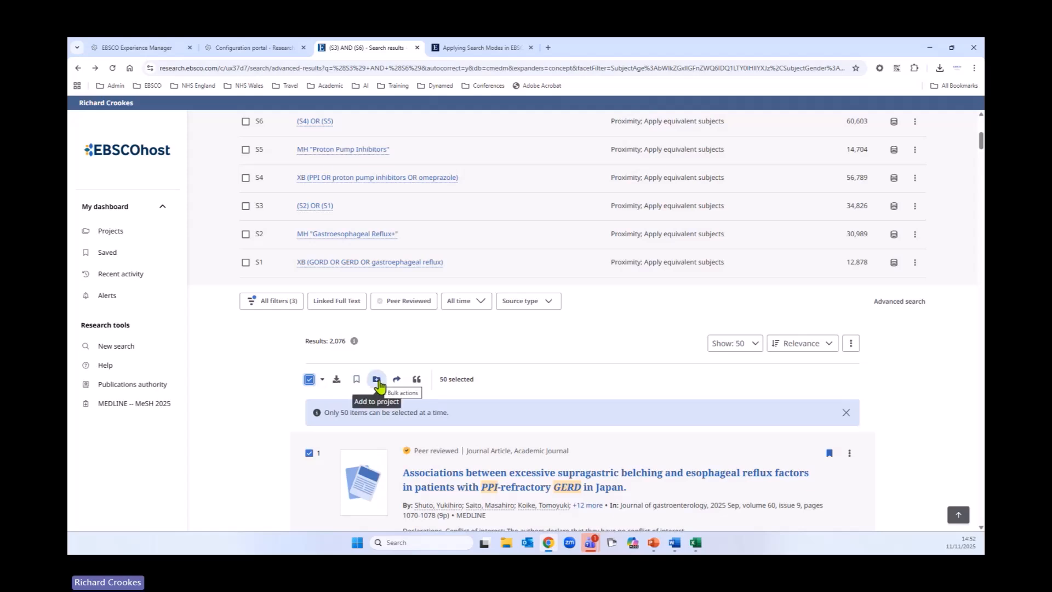
pyautogui.click(377, 382)
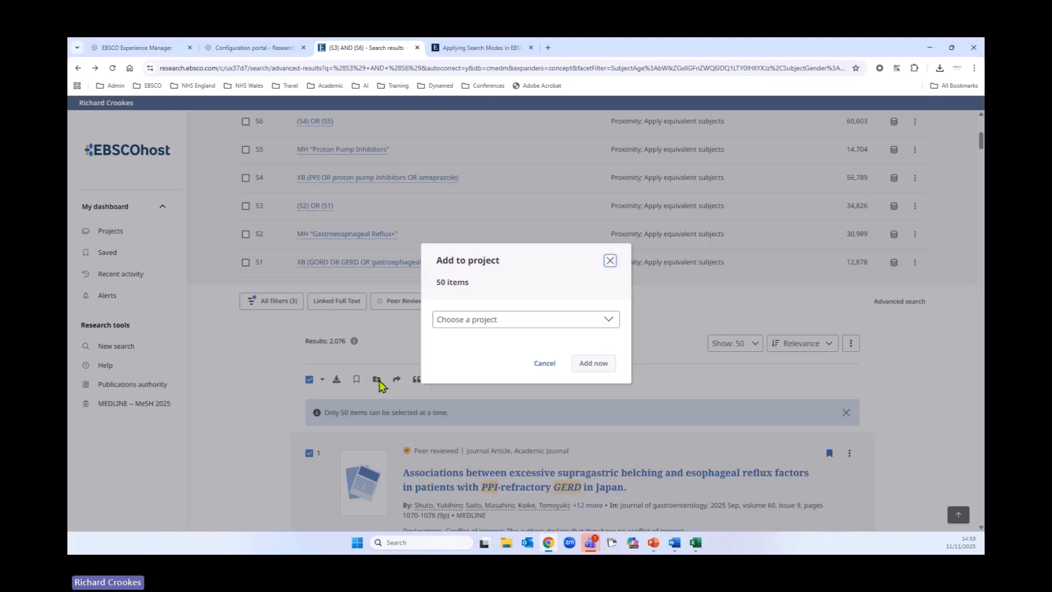
pyautogui.click(512, 321)
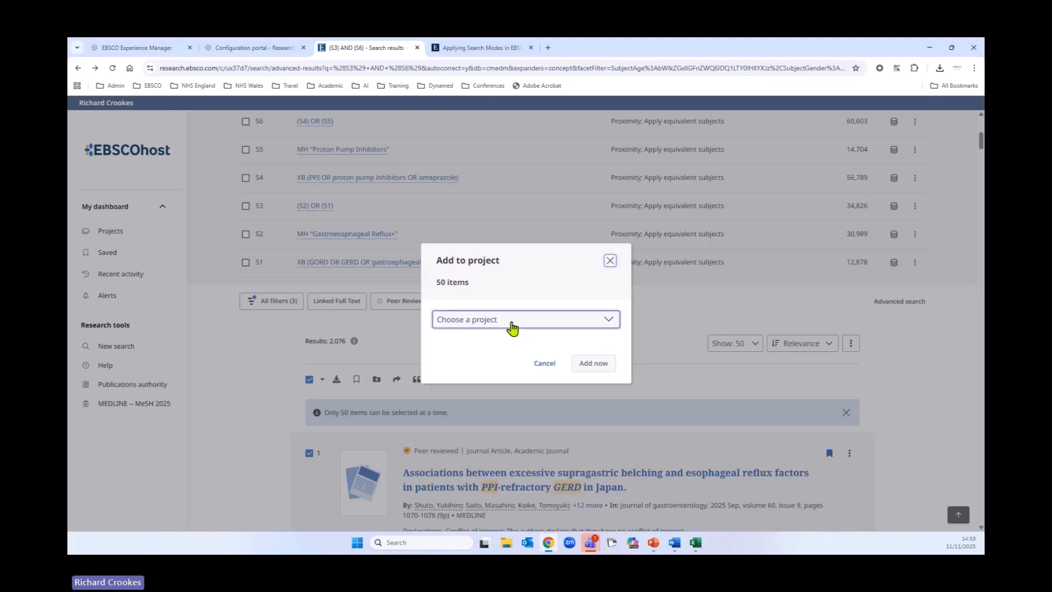
pyautogui.click(512, 328)
pyautogui.click(481, 324)
pyautogui.click(463, 338)
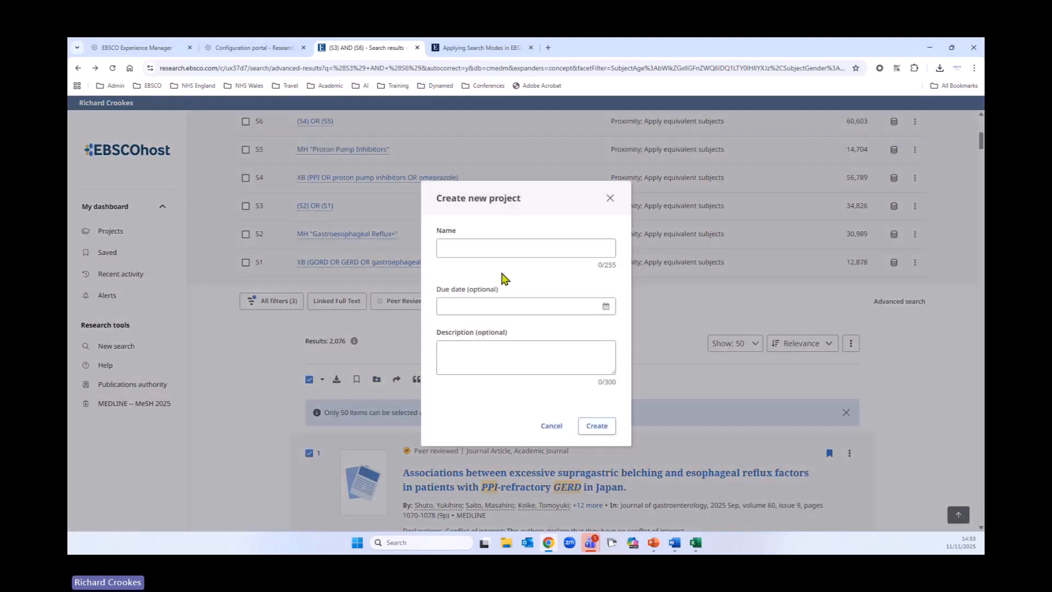
# Step: Name the new project GERD and PPI, set its due date to 02/01/2026, and create it
pyautogui.click(446, 244)
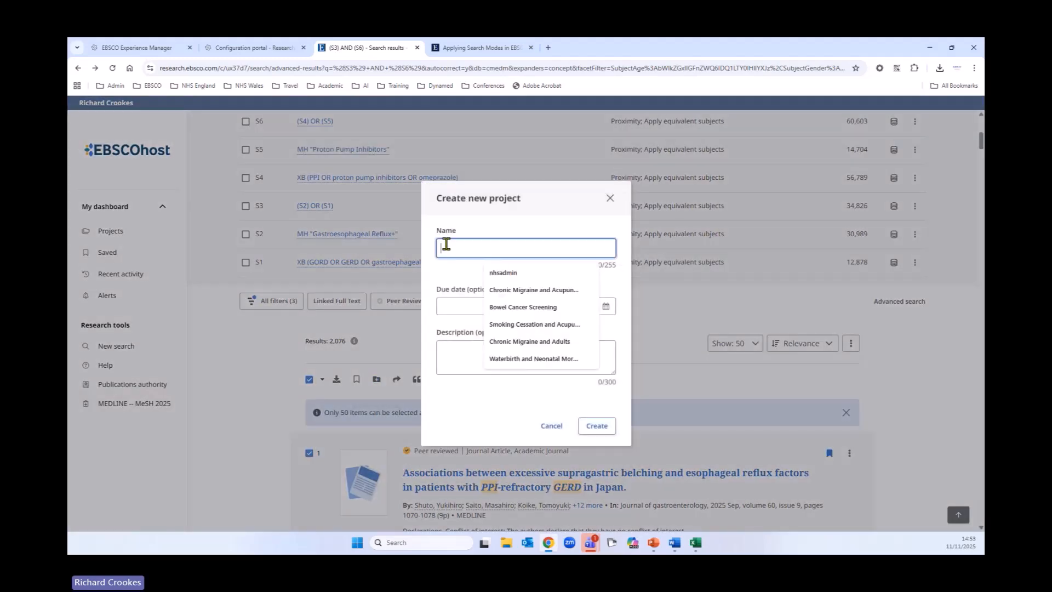
pyautogui.write('GERD ')
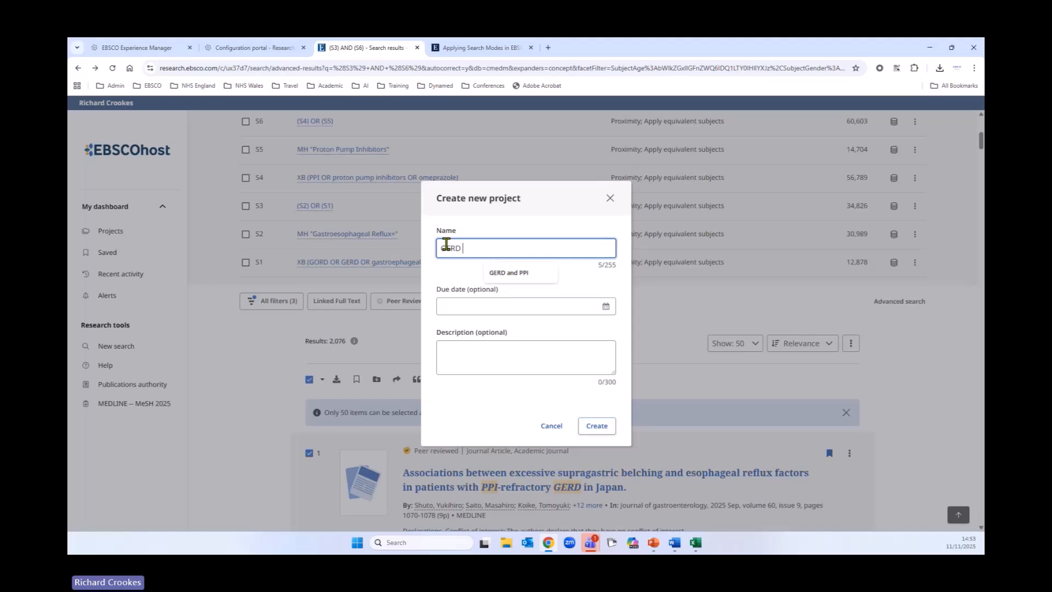
pyautogui.write('and PPI')
pyautogui.click(607, 308)
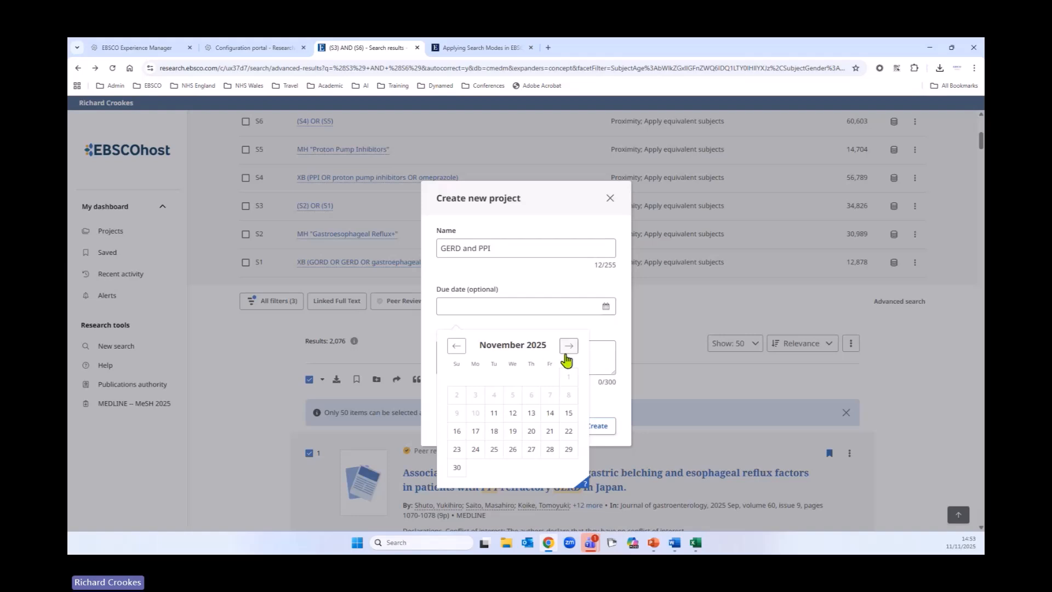
pyautogui.click(569, 346)
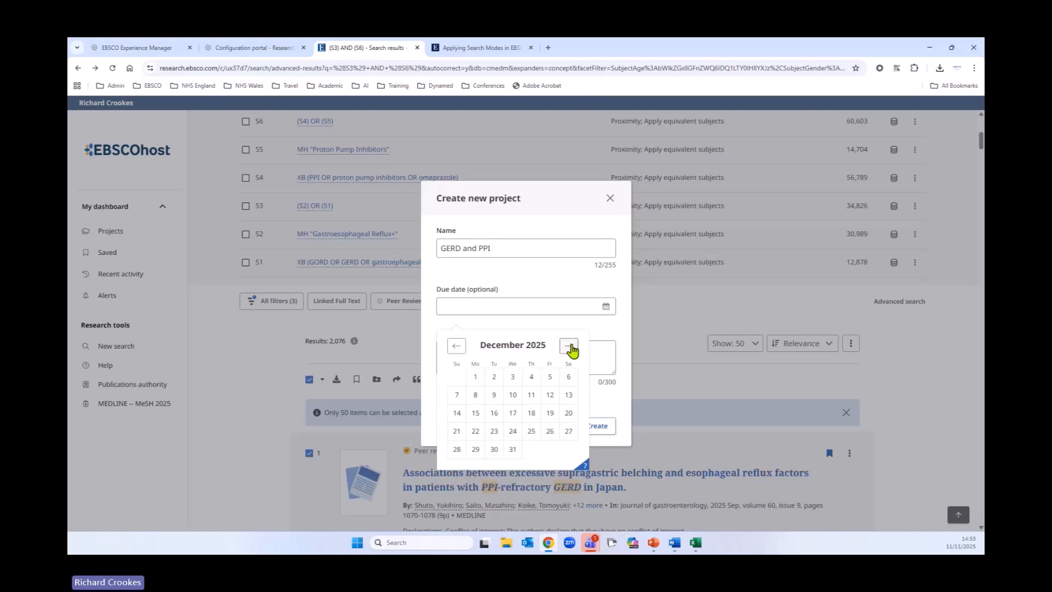
pyautogui.click(569, 346)
pyautogui.click(552, 379)
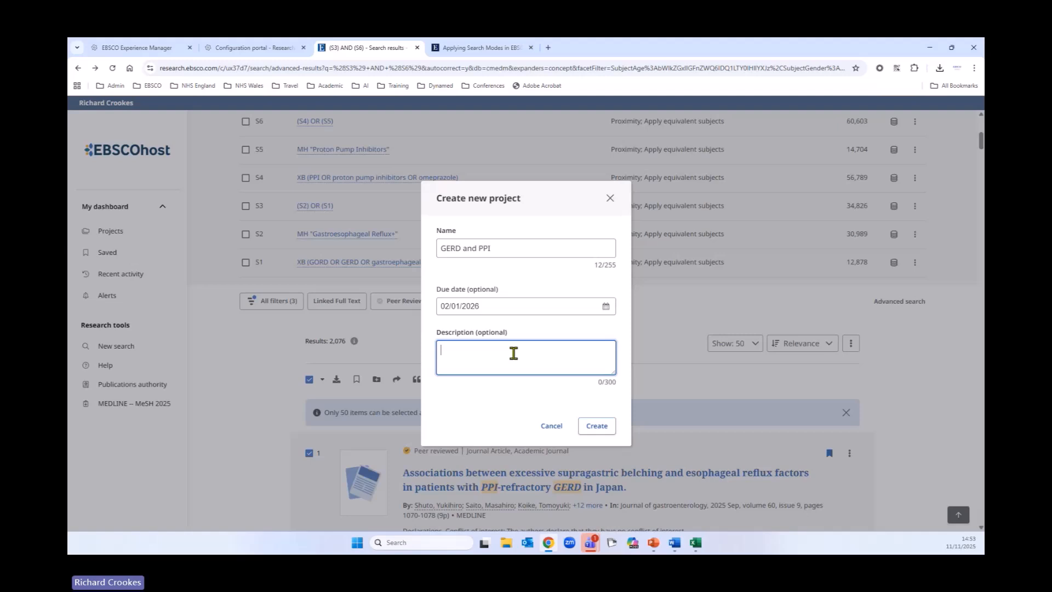
pyautogui.click(587, 427)
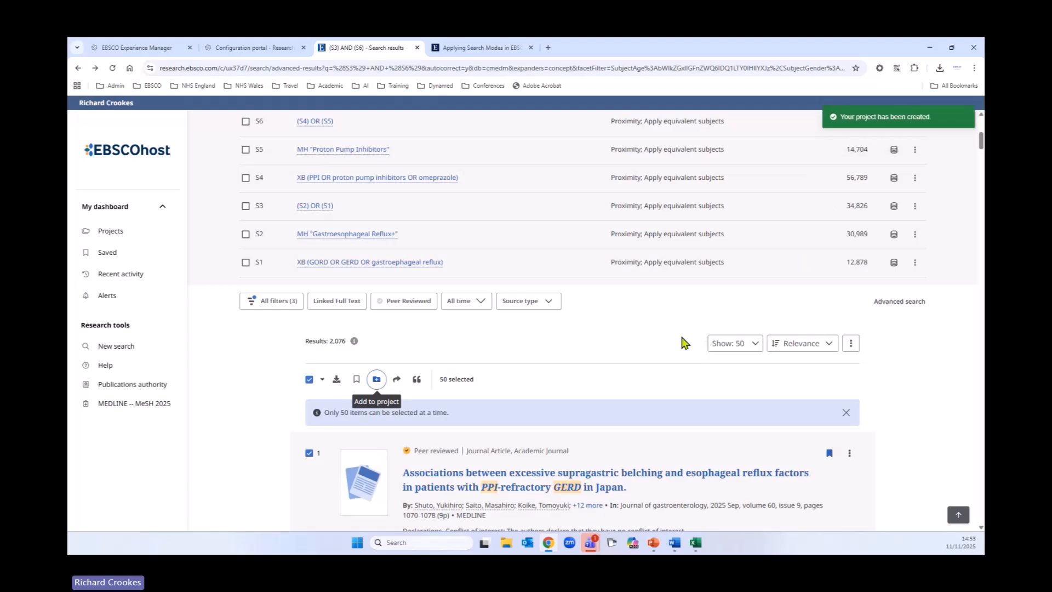
# Step: Open Save search for these results and replace the search name with GERD and PPI
pyautogui.scroll(-1, 629, 366)
pyautogui.scroll(2, 628, 364)
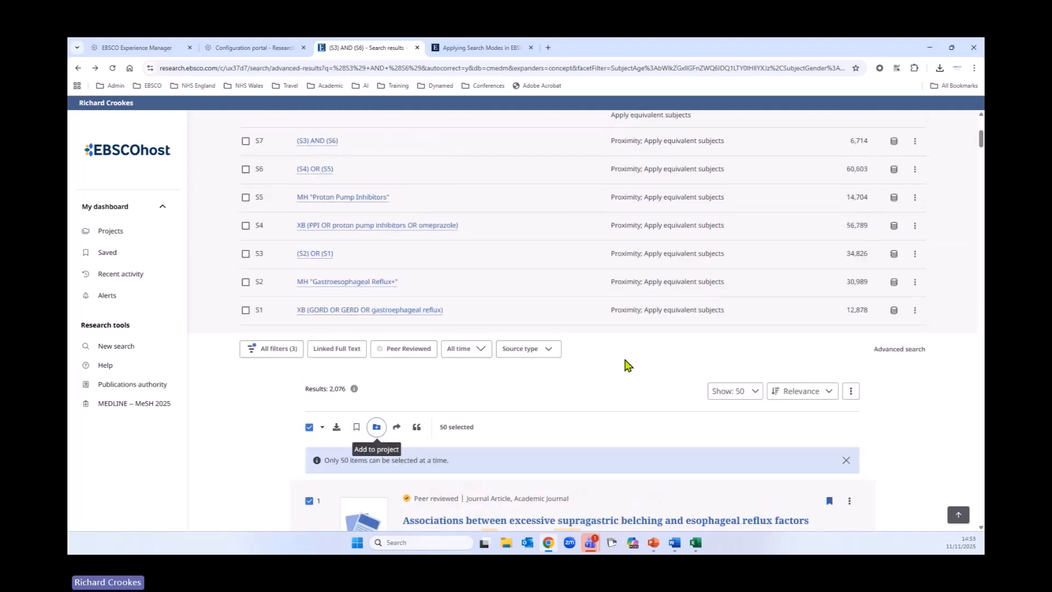
pyautogui.click(851, 390)
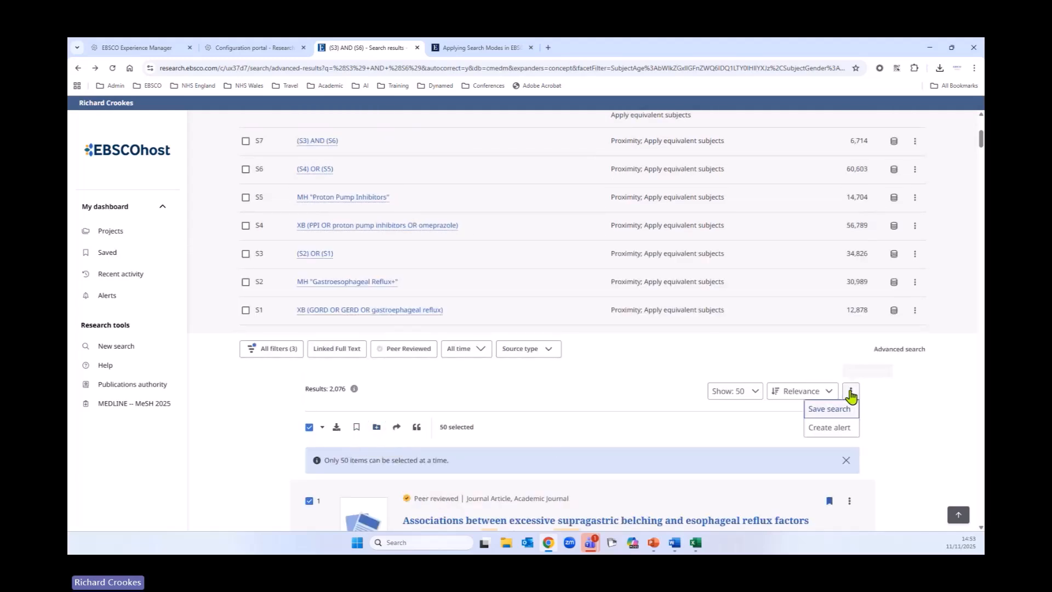
pyautogui.click(822, 416)
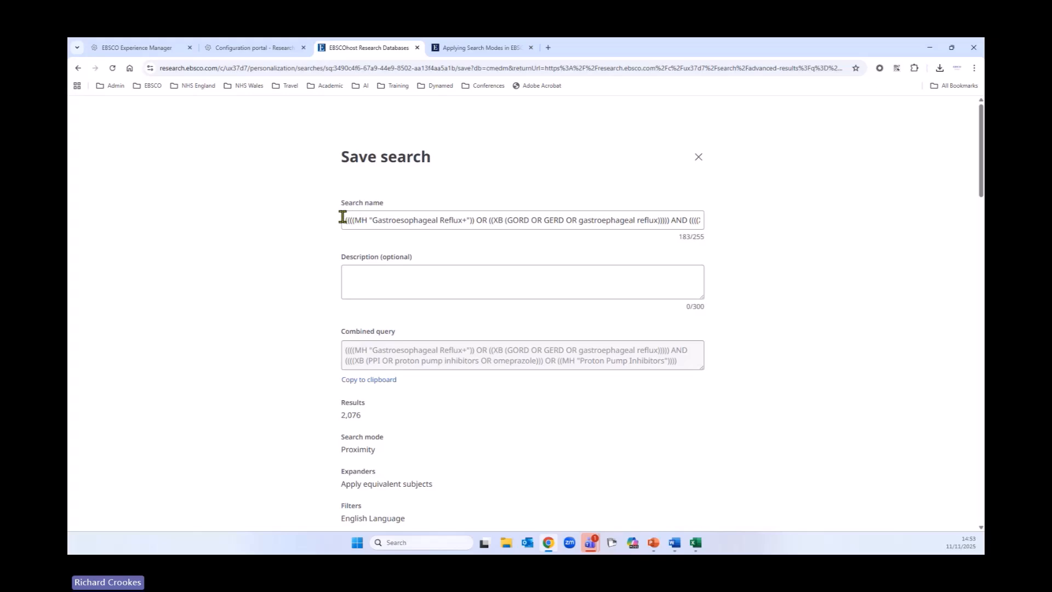
pyautogui.moveTo(343, 217); pyautogui.dragTo(726, 230)
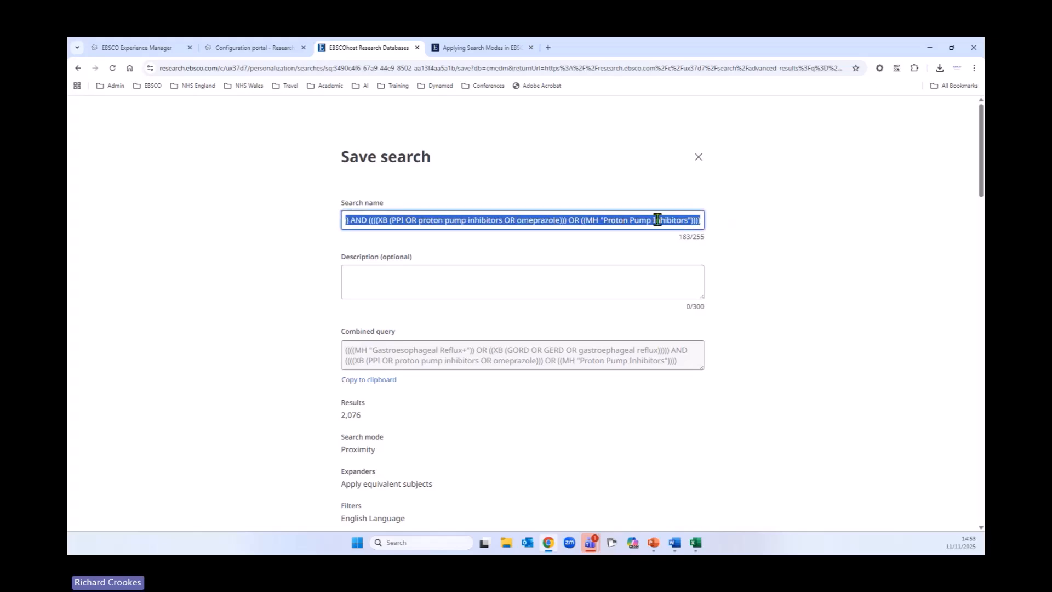
pyautogui.press('BackSpace')
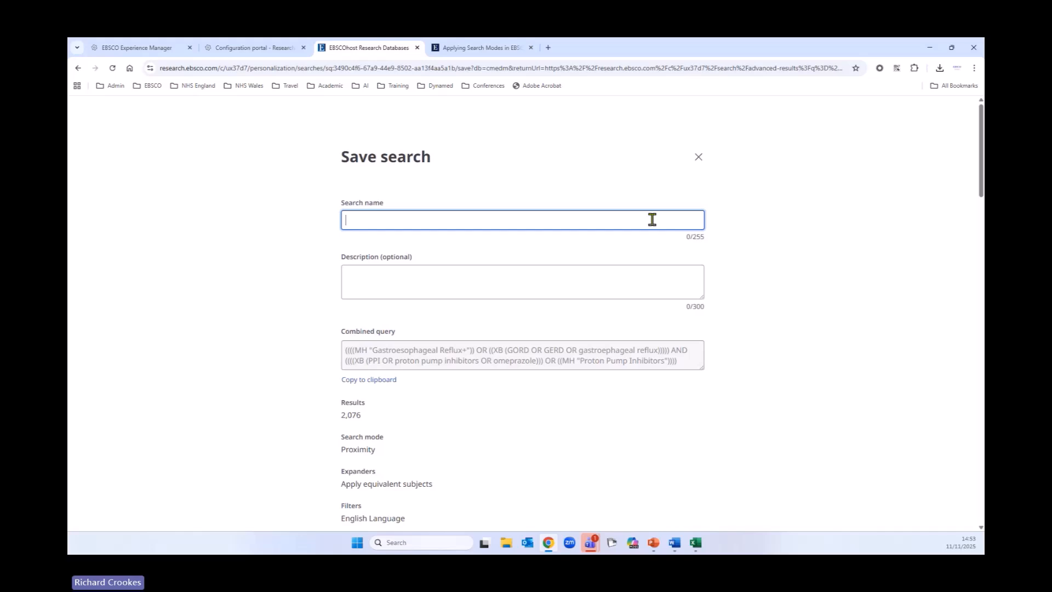
pyautogui.write('GERD')
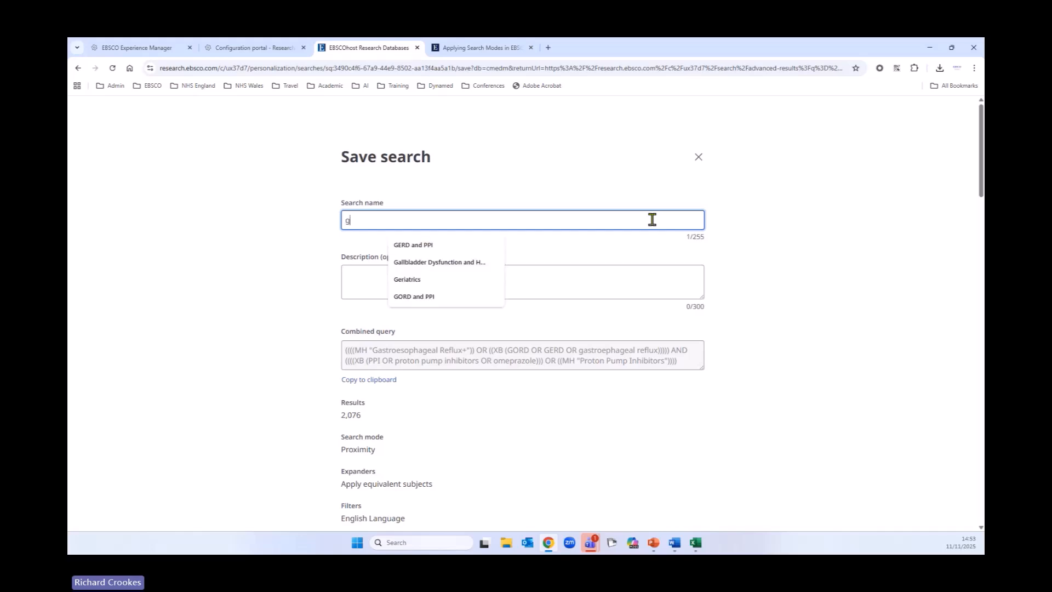
pyautogui.write(' na')
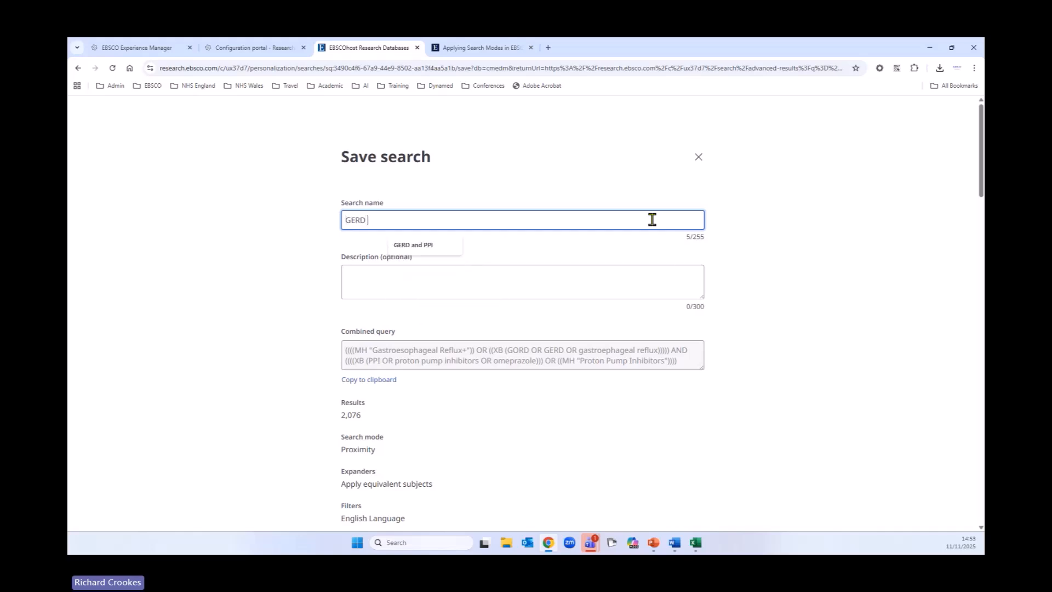
pyautogui.press('BackSpace')
pyautogui.write('ansd')
pyautogui.press('BackSpace')
pyautogui.press('BackSpace')
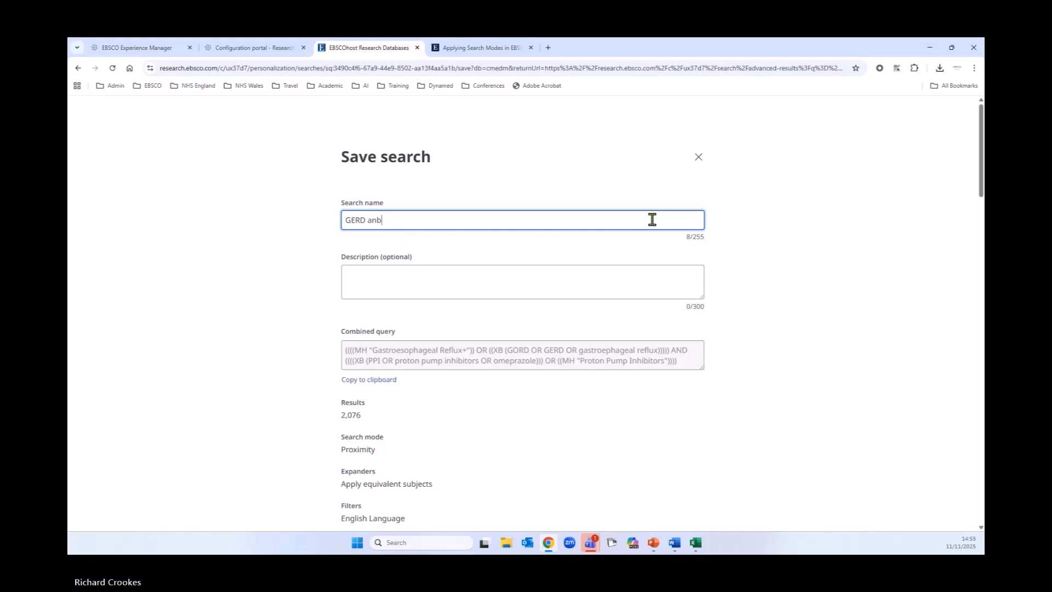
pyautogui.write('D')
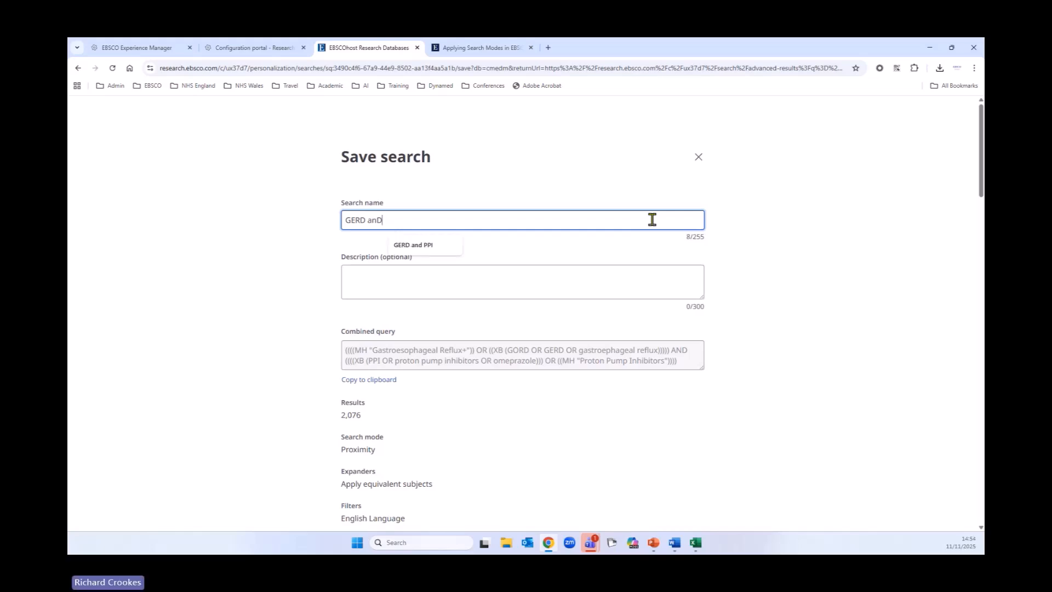
pyautogui.click(415, 251)
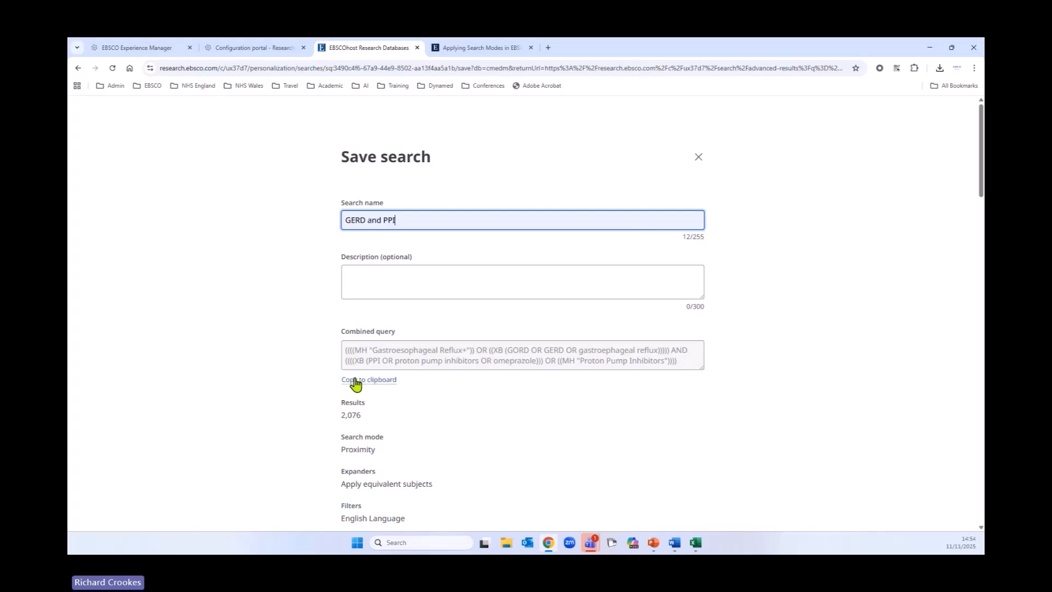
# Step: Copy the combined query to the clipboard, then save the search and close the confirmation
pyautogui.click(379, 381)
pyautogui.scroll(-3, 423, 435)
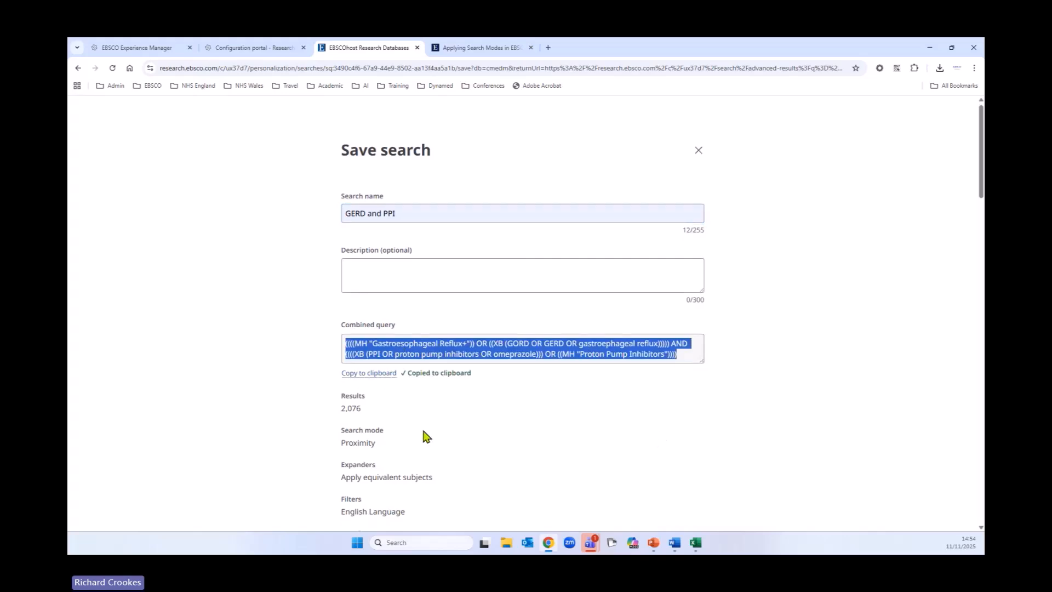
pyautogui.scroll(3, 590, 467)
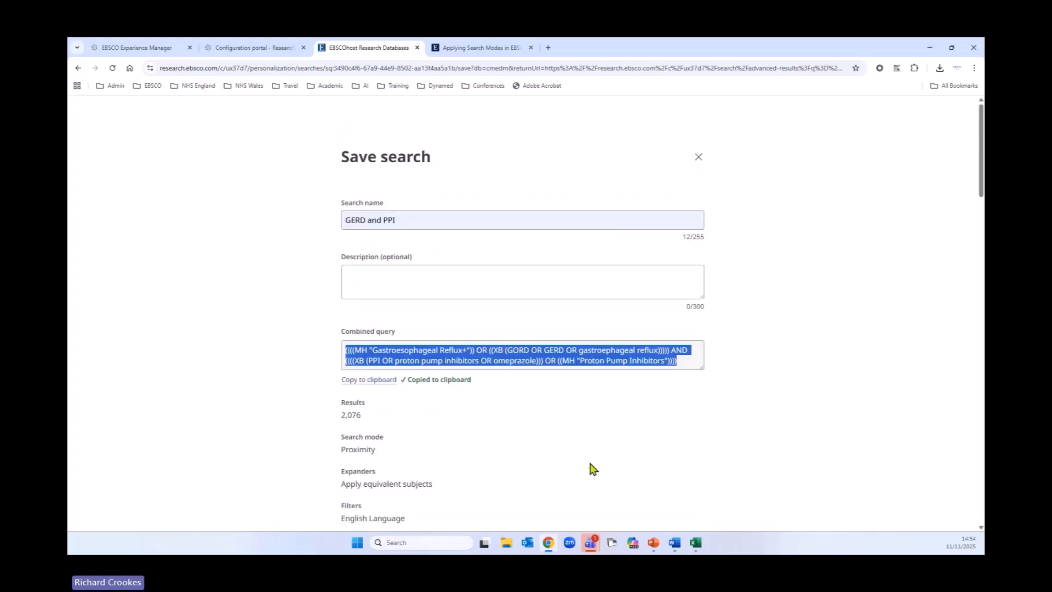
pyautogui.scroll(-6, 590, 469)
pyautogui.scroll(-15, 592, 473)
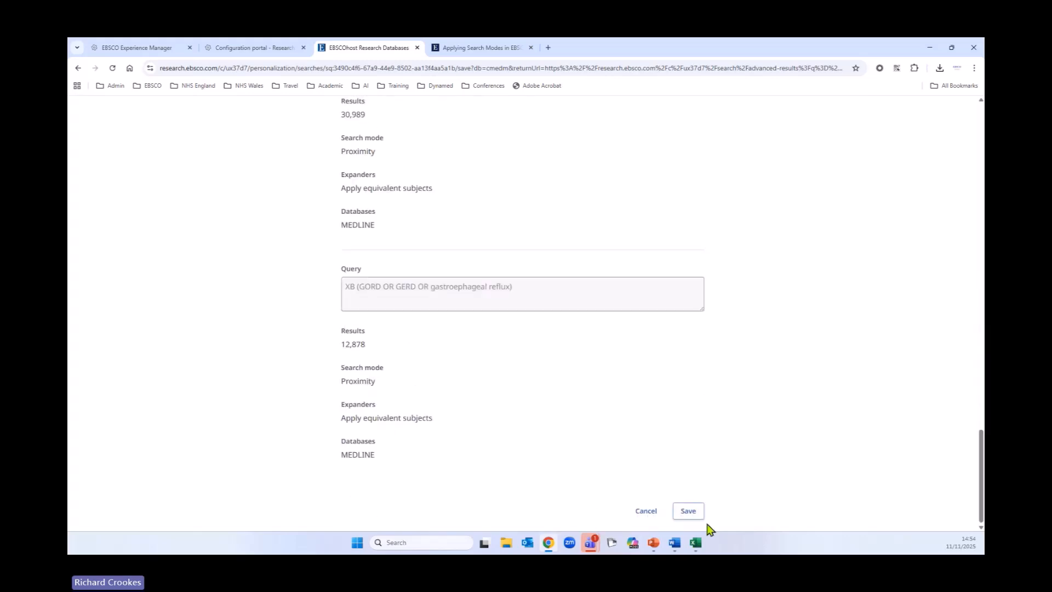
pyautogui.click(691, 512)
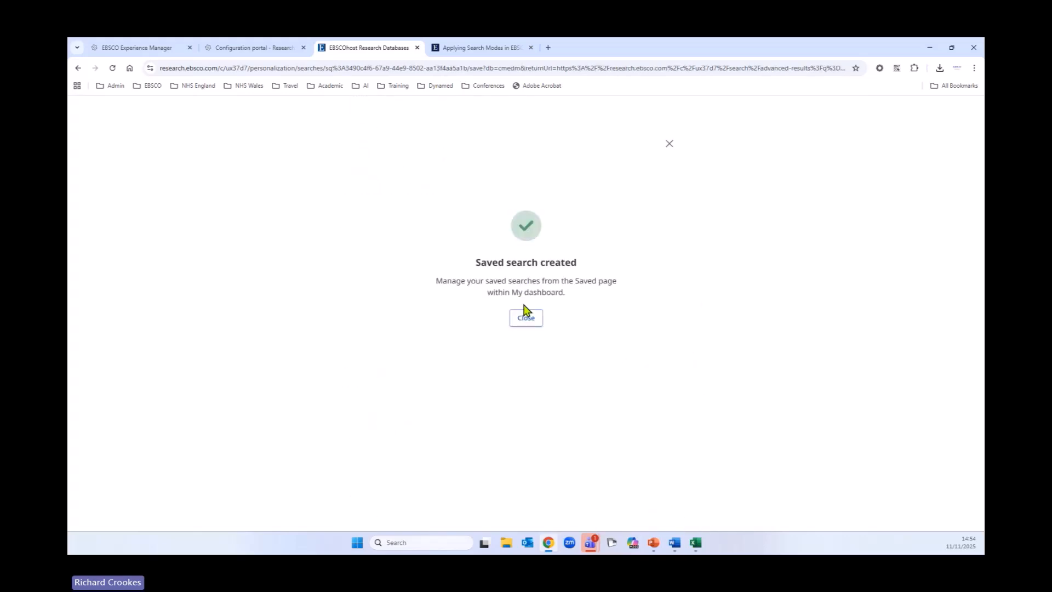
pyautogui.click(526, 316)
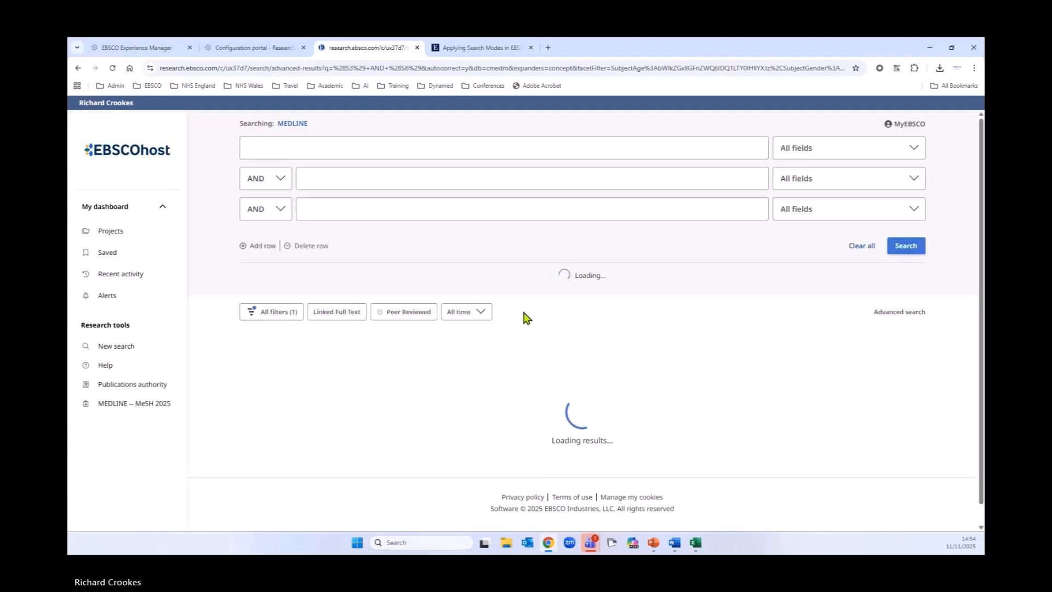
# Step: Open the GERD and PPI project and view its records and searches
pyautogui.click(111, 233)
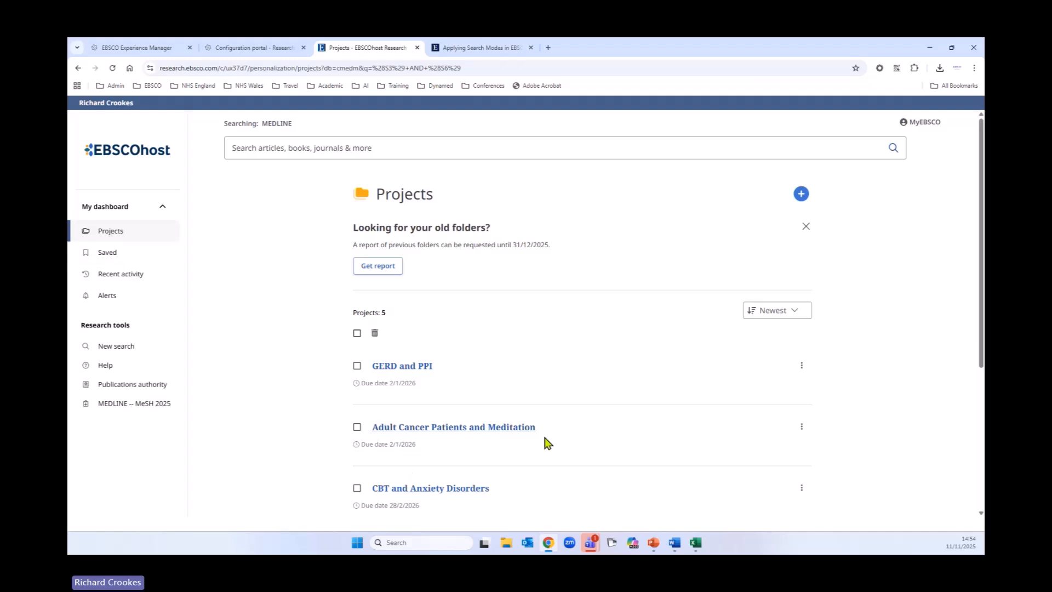
pyautogui.click(393, 371)
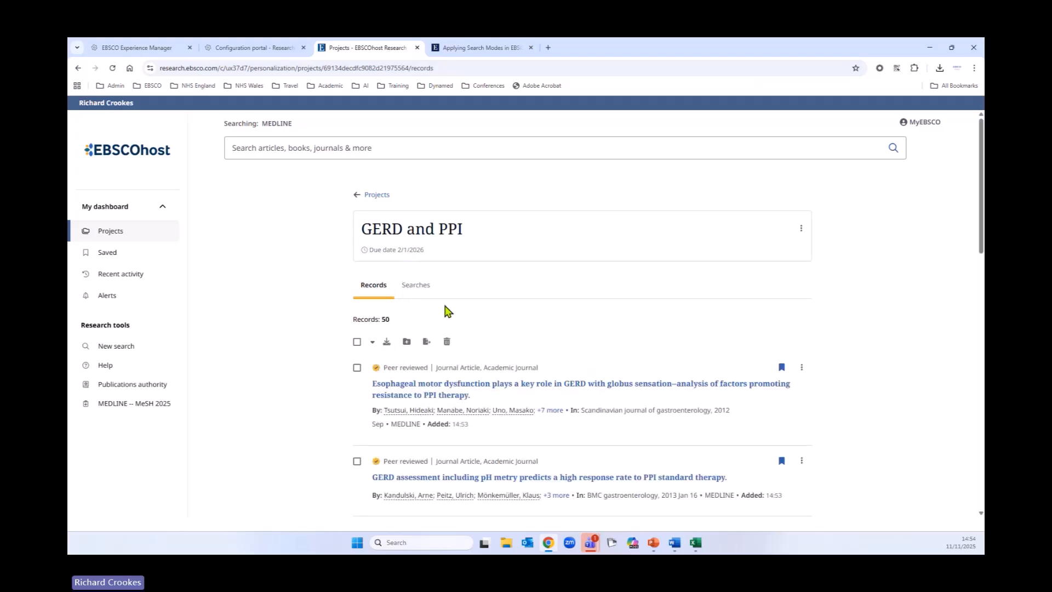
pyautogui.scroll(-2, 400, 459)
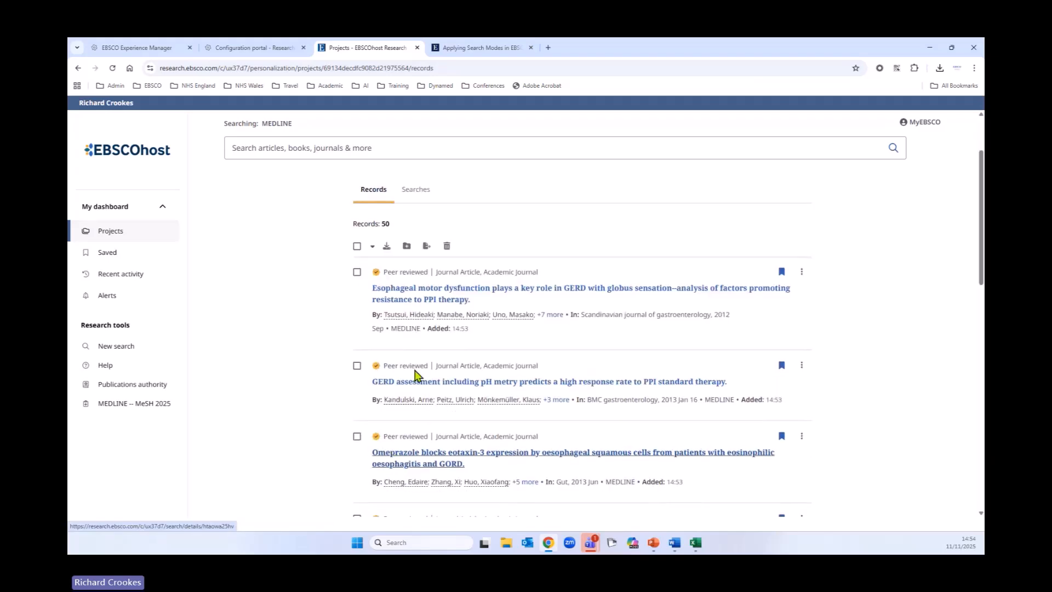
pyautogui.click(426, 192)
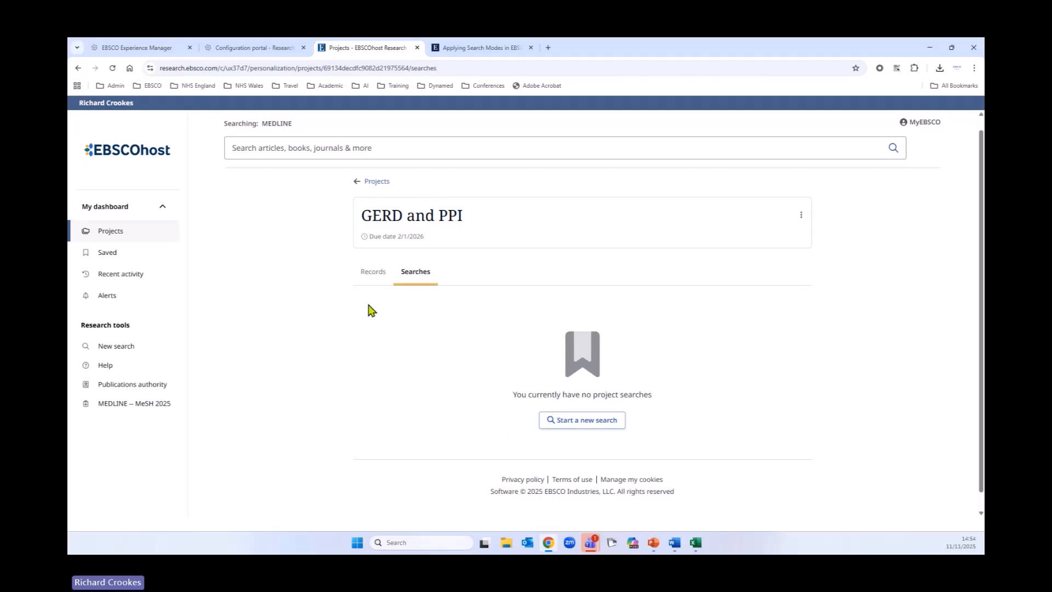
pyautogui.click(372, 275)
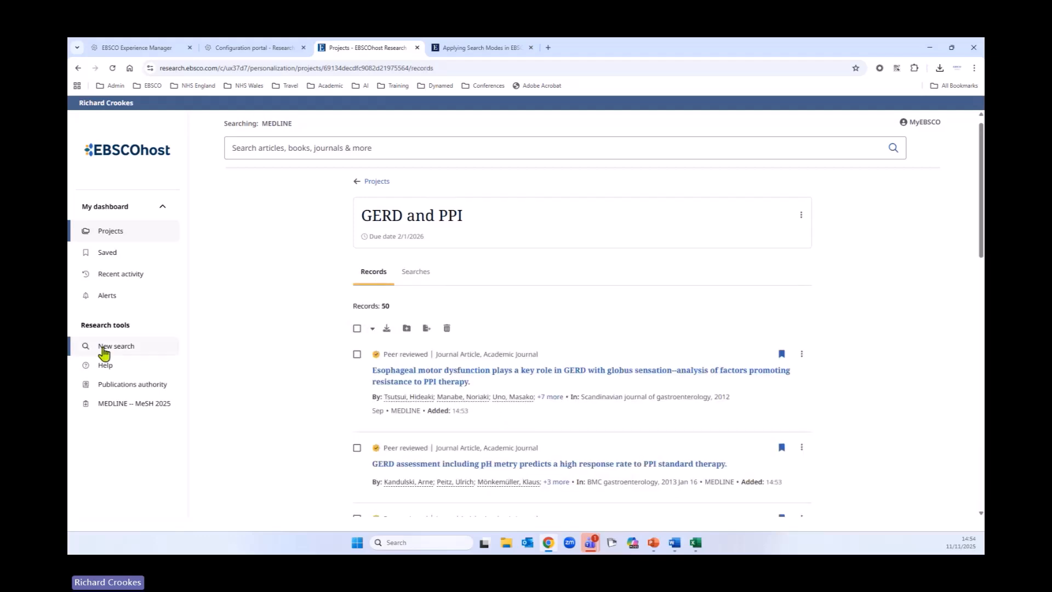
# Step: Add the saved GERD and PPI search to the GERD and PPI project
pyautogui.click(102, 254)
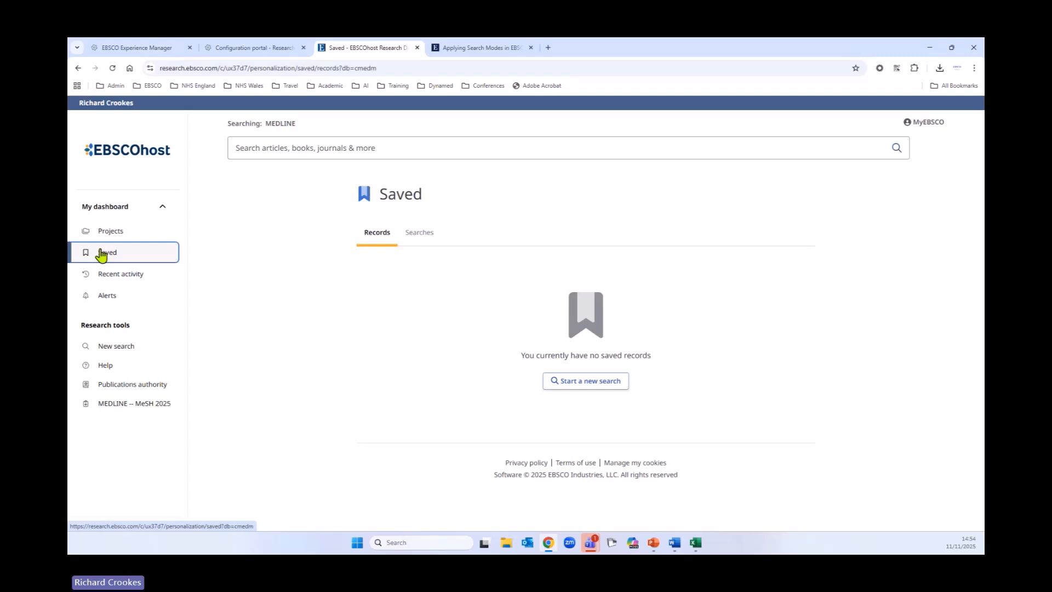
pyautogui.click(420, 240)
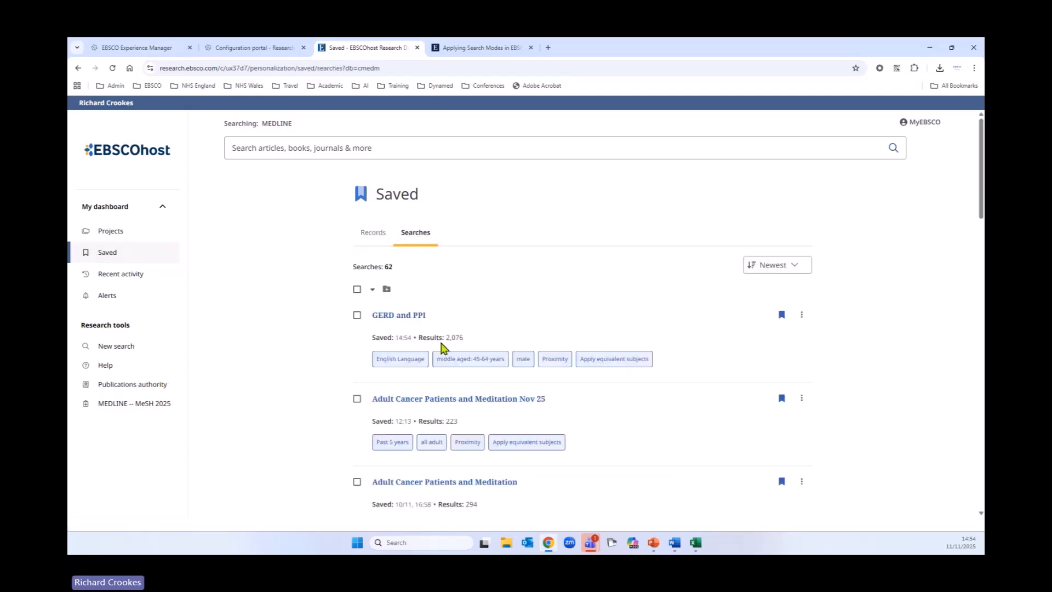
pyautogui.click(801, 315)
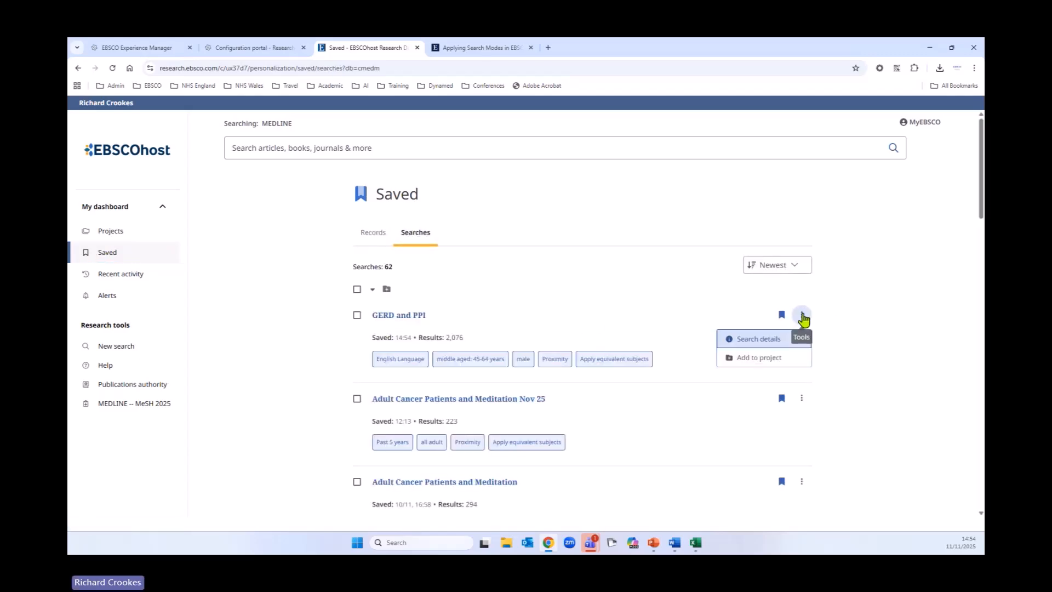
pyautogui.click(743, 358)
pyautogui.click(524, 310)
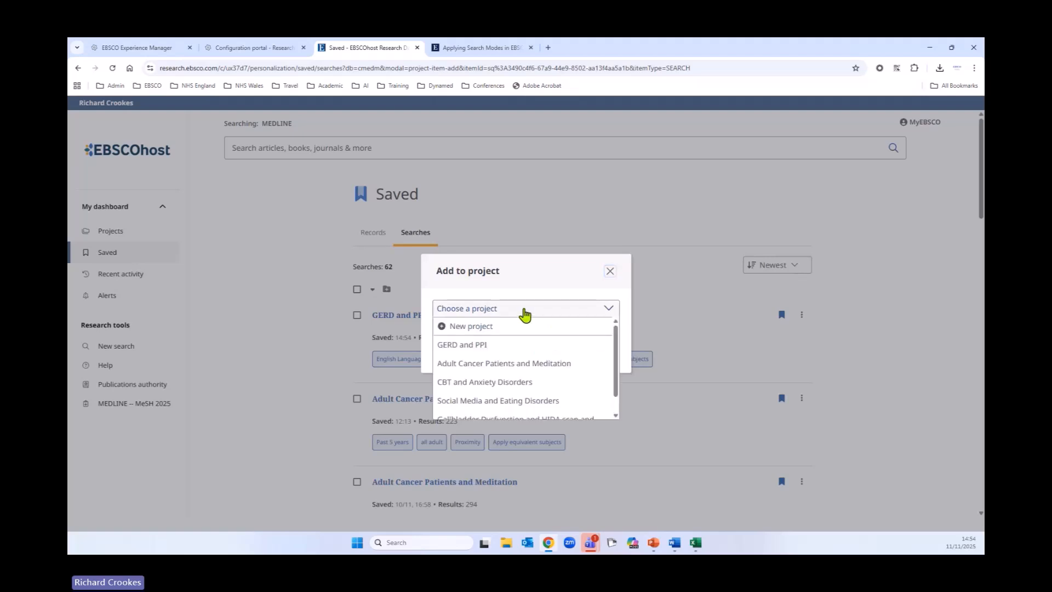
pyautogui.click(481, 346)
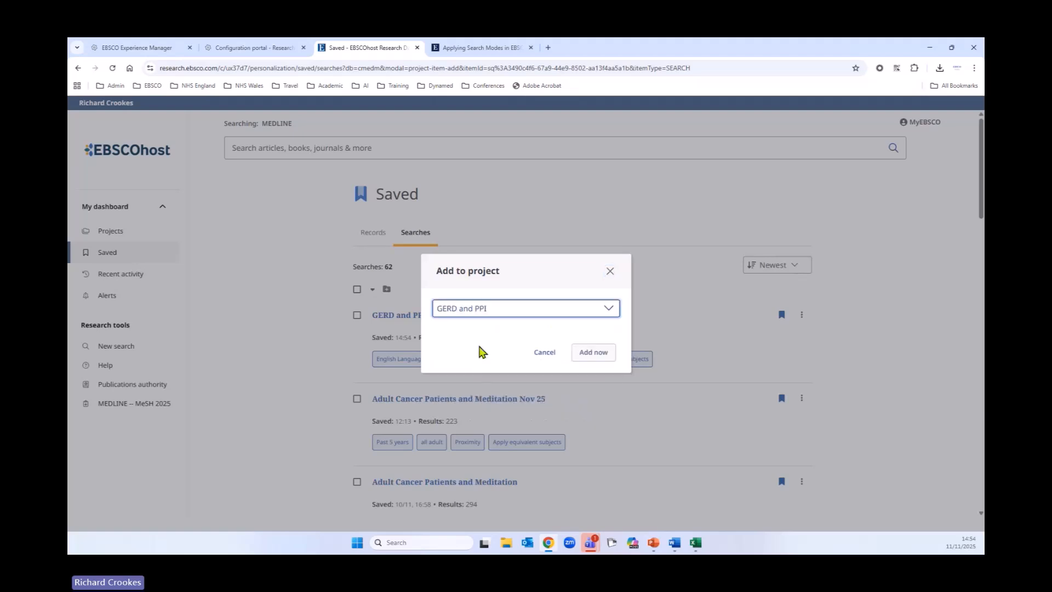
pyautogui.click(601, 358)
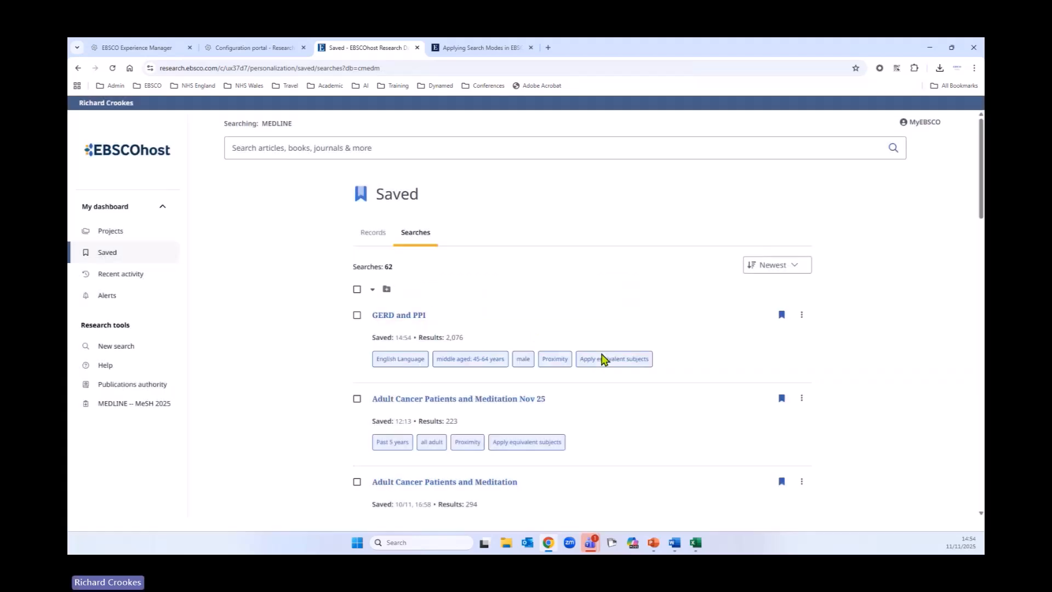
# Step: Open the GERD and PPI project and check its searches and records
pyautogui.click(109, 239)
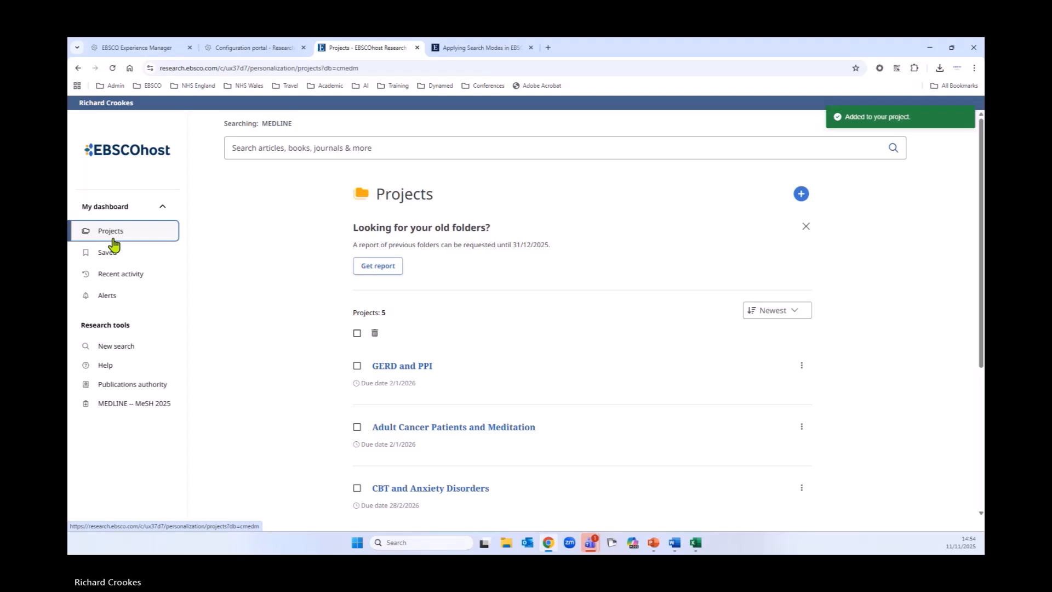
pyautogui.click(396, 366)
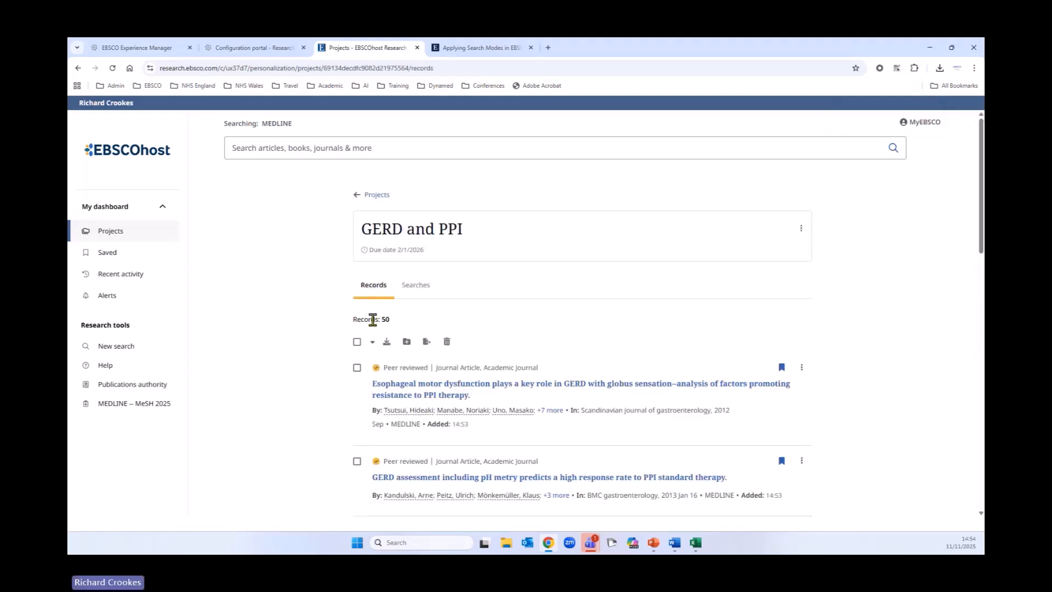
pyautogui.click(415, 291)
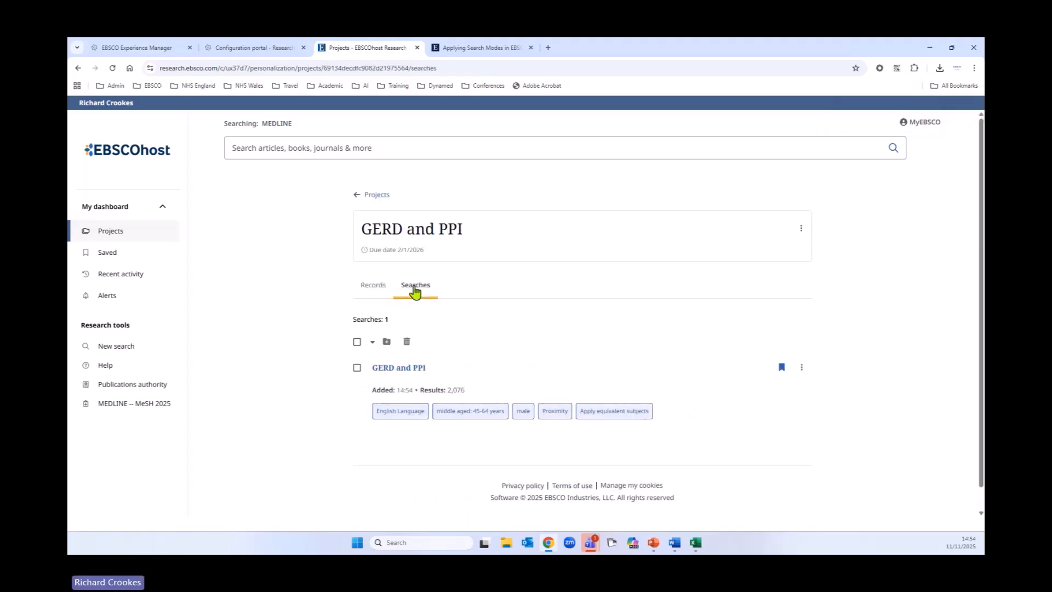
pyautogui.click(374, 289)
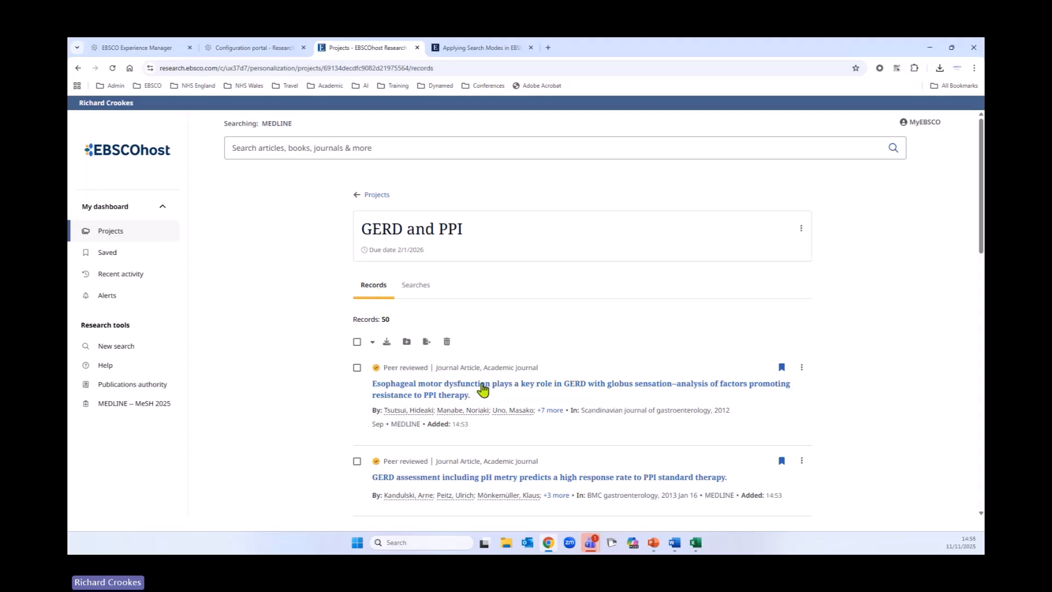
pyautogui.scroll(-2, 399, 352)
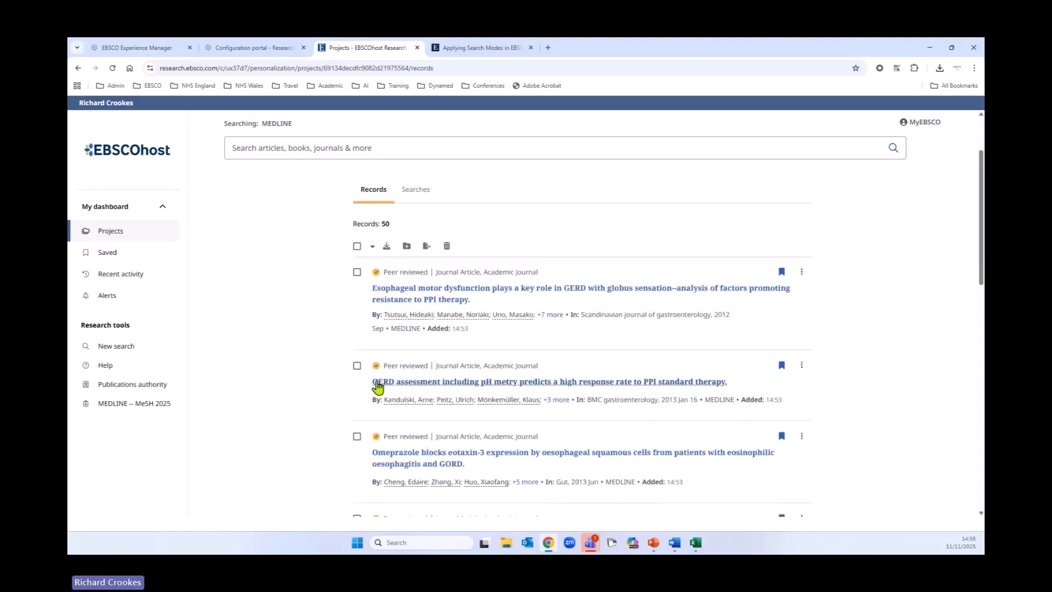
pyautogui.click(358, 366)
pyautogui.click(357, 366)
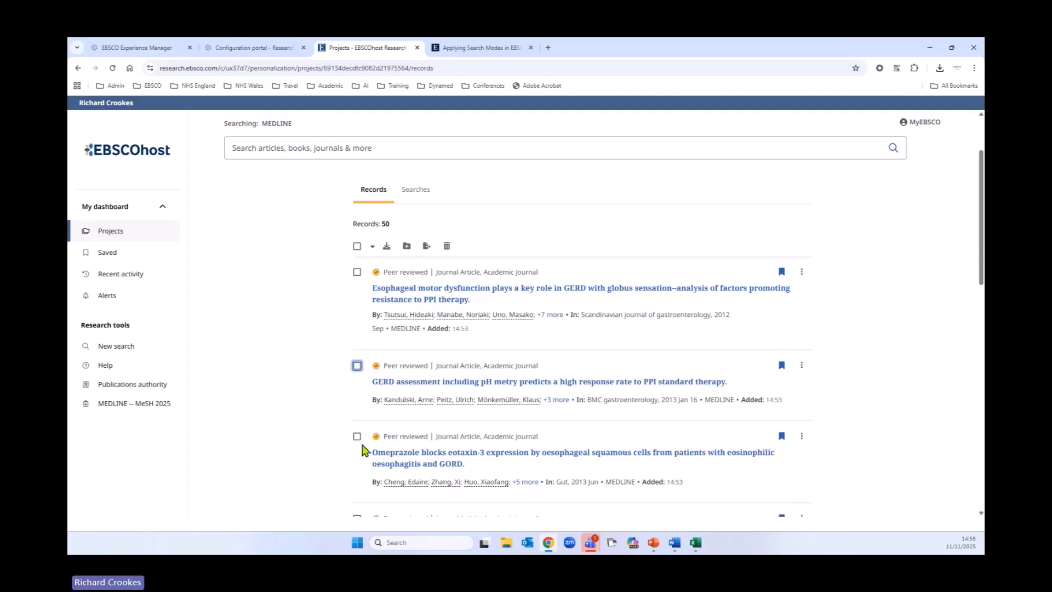
pyautogui.scroll(-3, 362, 446)
pyautogui.click(358, 375)
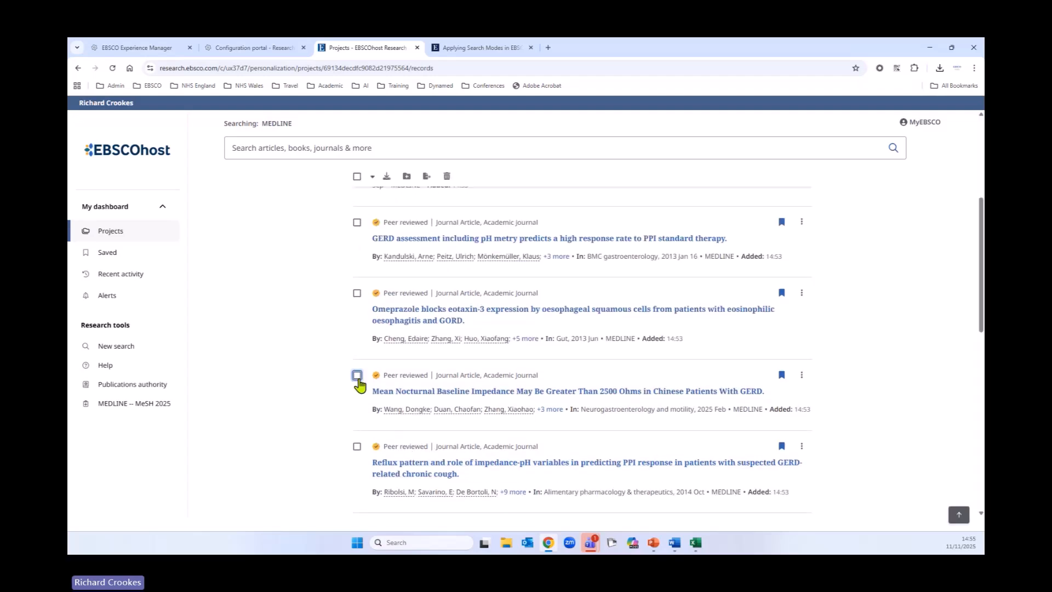
pyautogui.click(357, 446)
pyautogui.scroll(3, 587, 399)
pyautogui.click(447, 247)
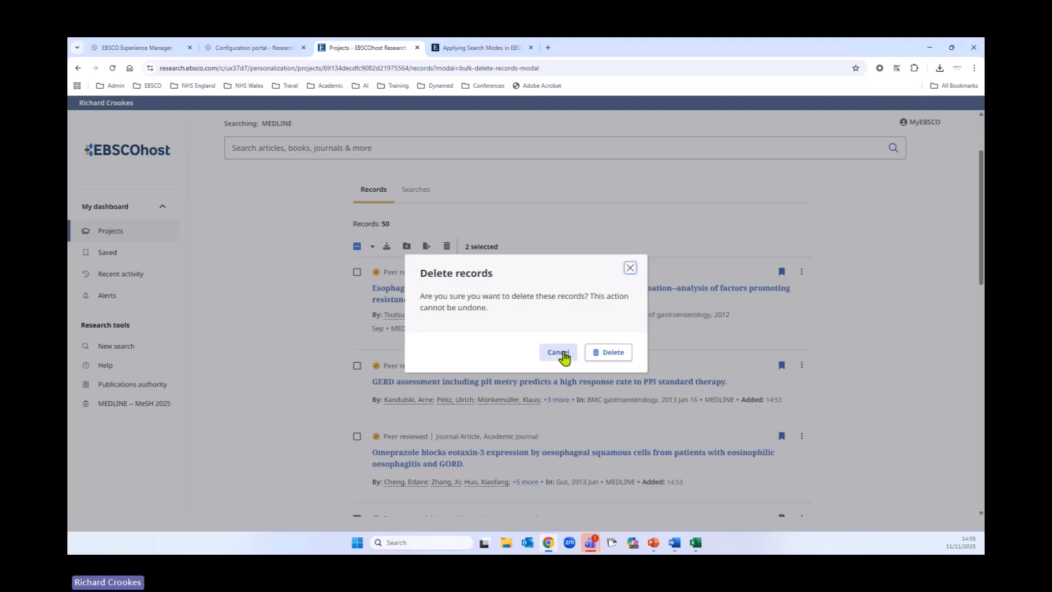
pyautogui.click(564, 355)
# Step: Select all records on the page and delete them from the project
pyautogui.click(357, 272)
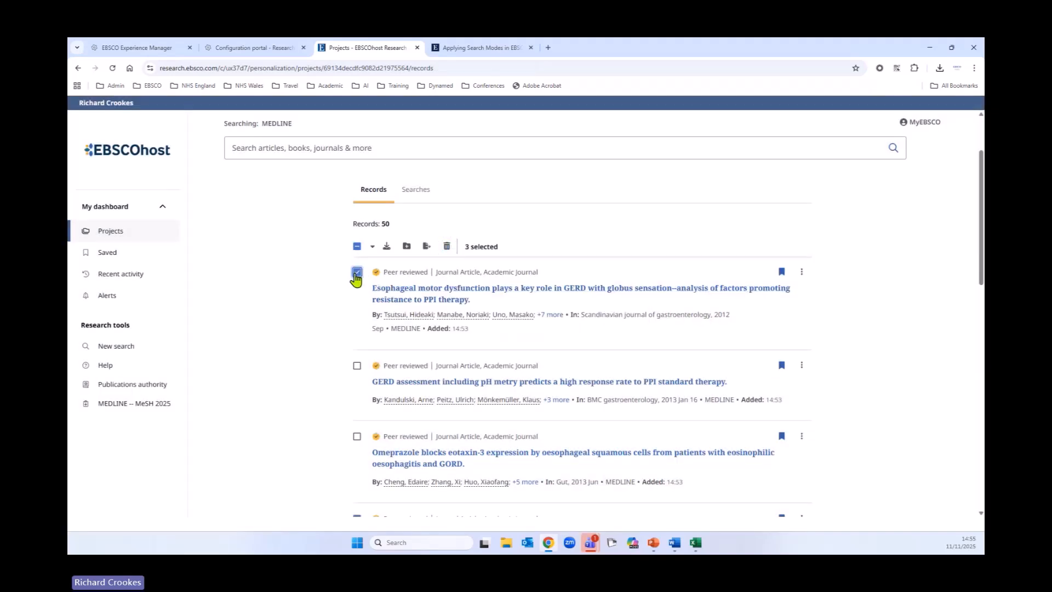
pyautogui.click(357, 246)
pyautogui.click(447, 246)
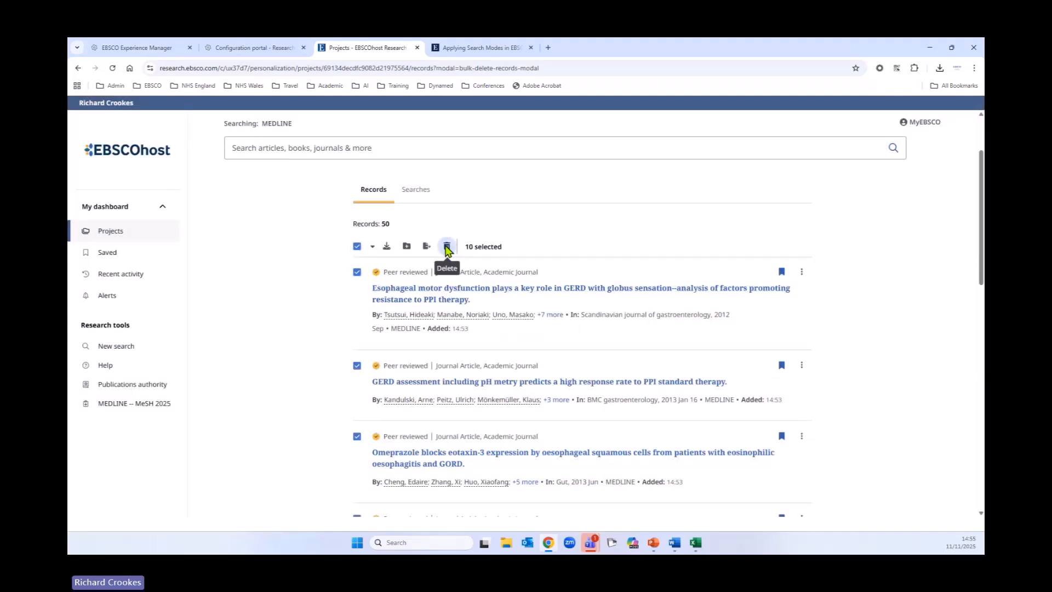
pyautogui.click(609, 354)
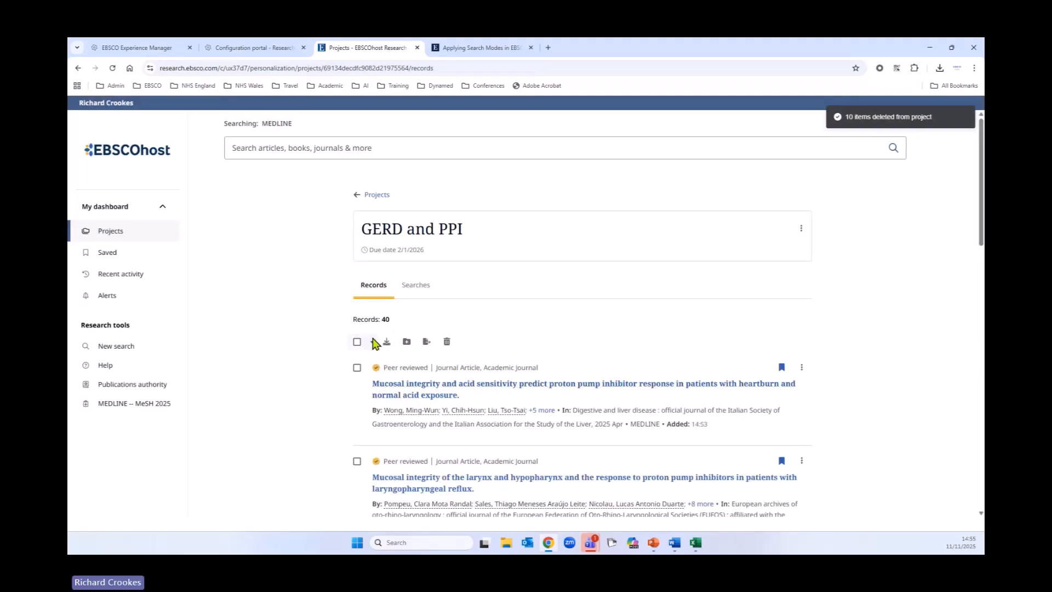
# Step: View the project's saved search details, close them and return to the project's records
pyautogui.click(423, 286)
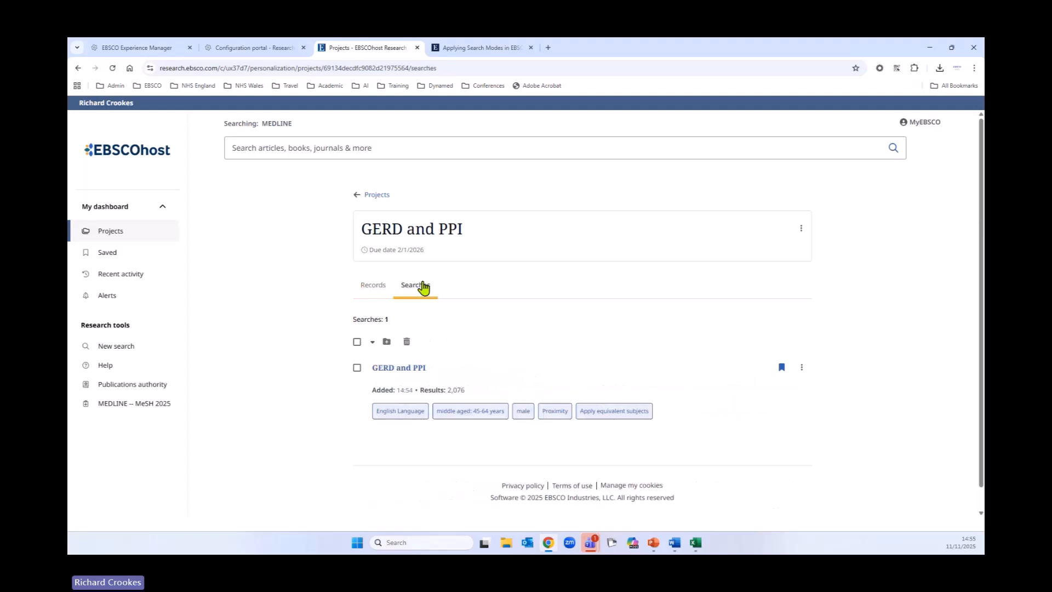
pyautogui.click(357, 341)
pyautogui.click(802, 368)
pyautogui.click(753, 392)
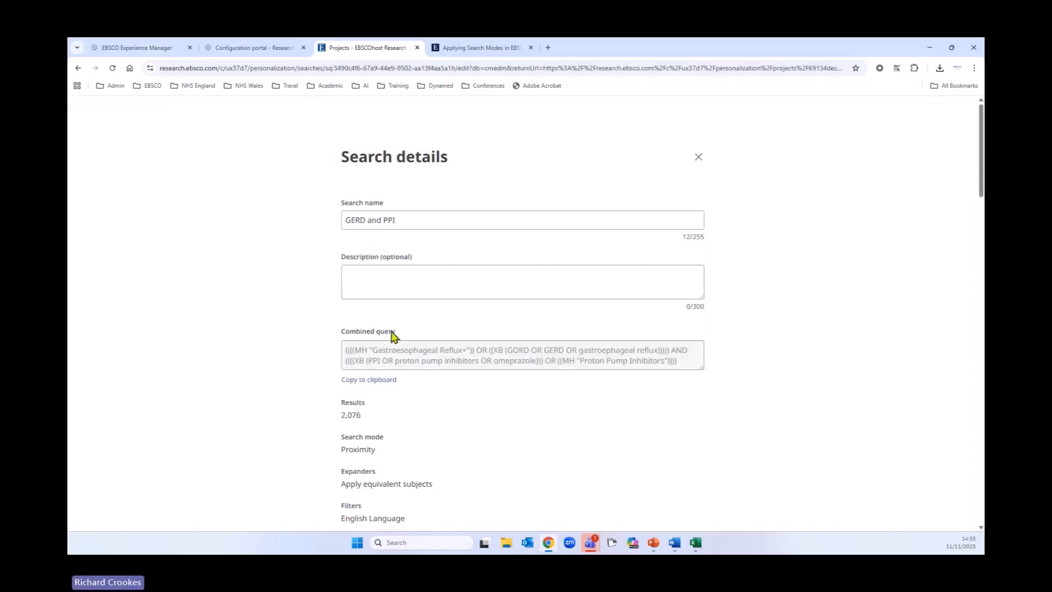
pyautogui.click(699, 157)
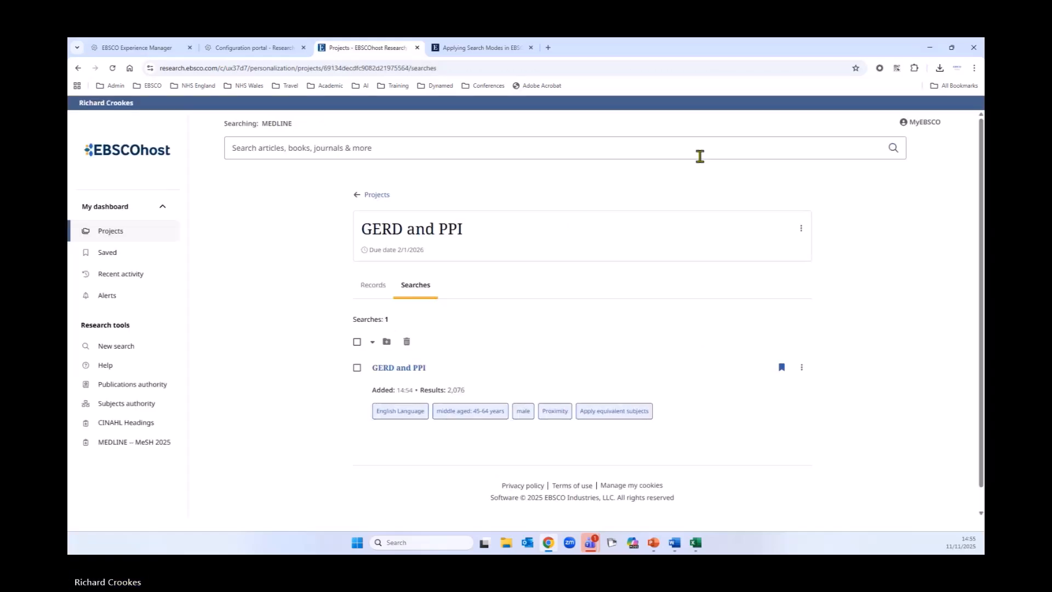
pyautogui.click(802, 367)
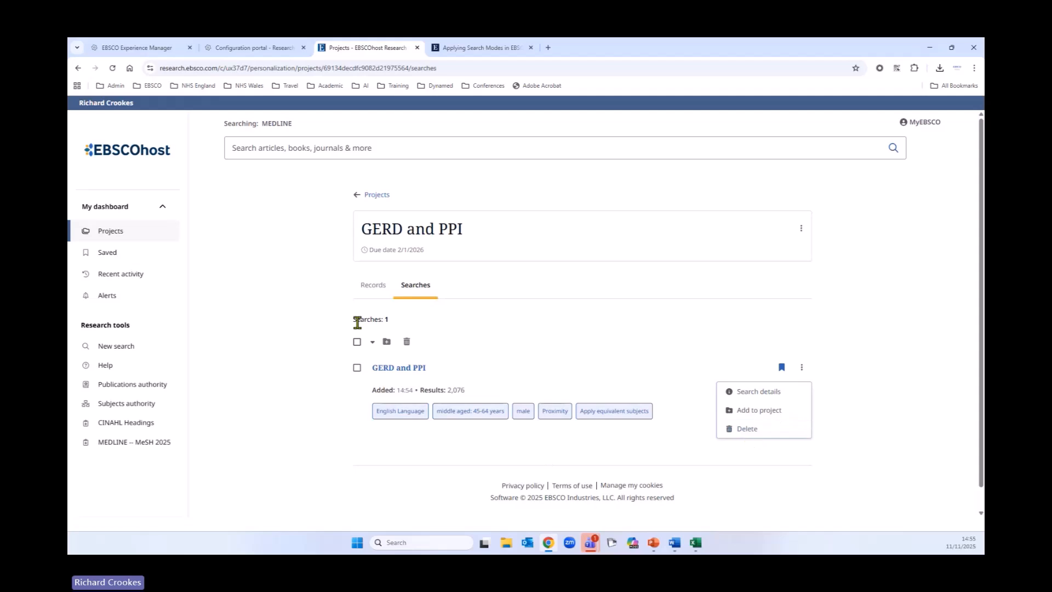
pyautogui.click(366, 287)
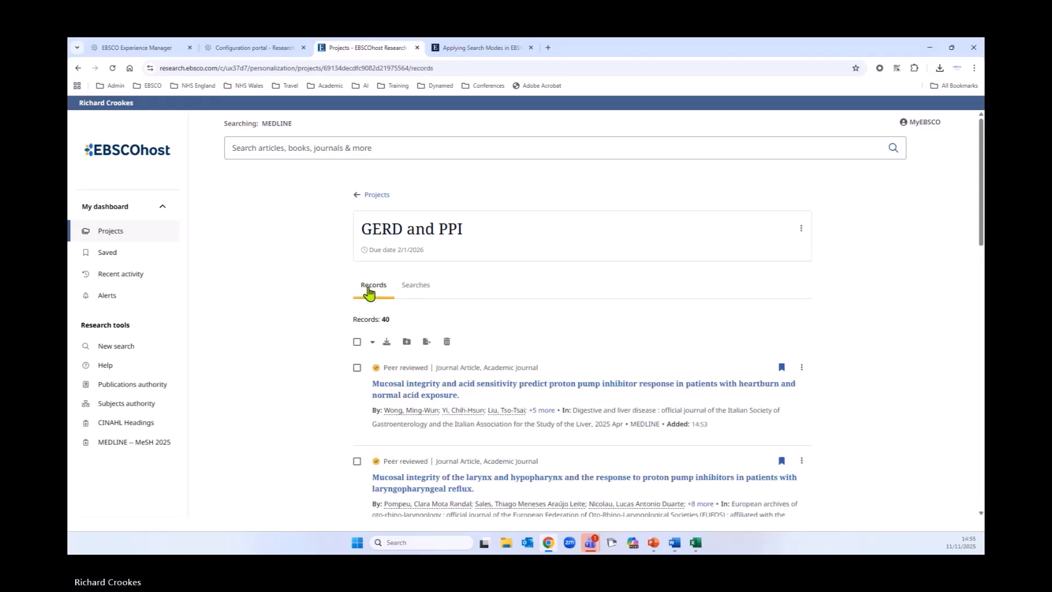
# Step: Open the recent activity search history and sort it by Oldest
pyautogui.click(111, 275)
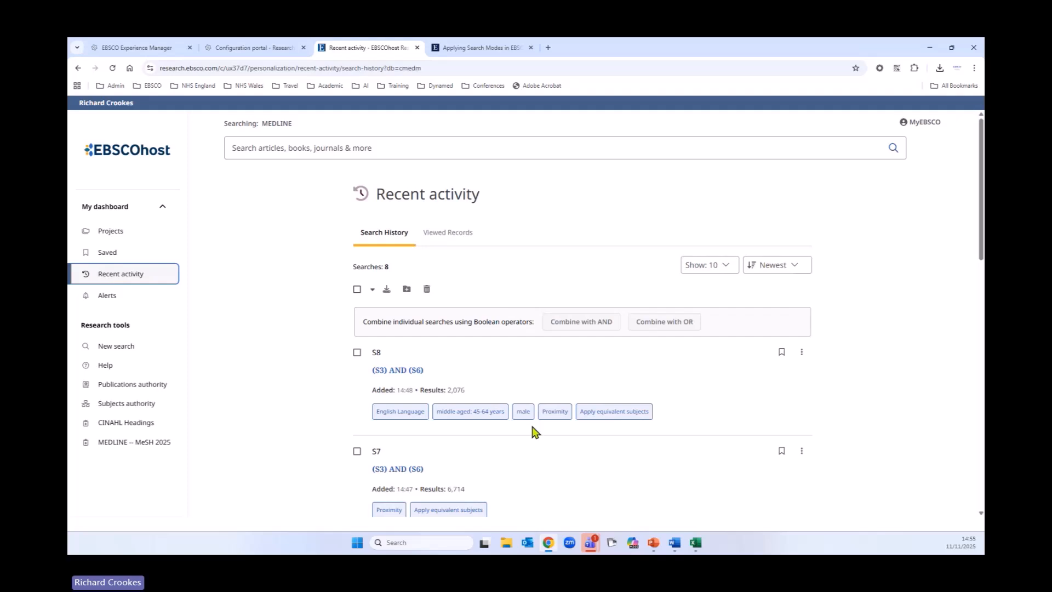
pyautogui.scroll(-9, 532, 432)
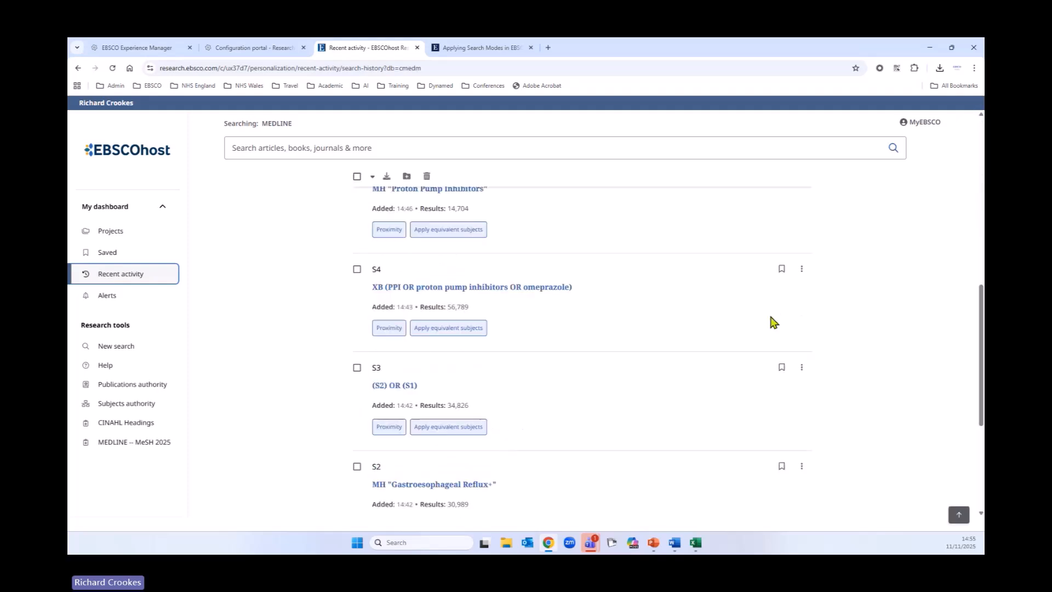
pyautogui.click(802, 269)
pyautogui.click(743, 334)
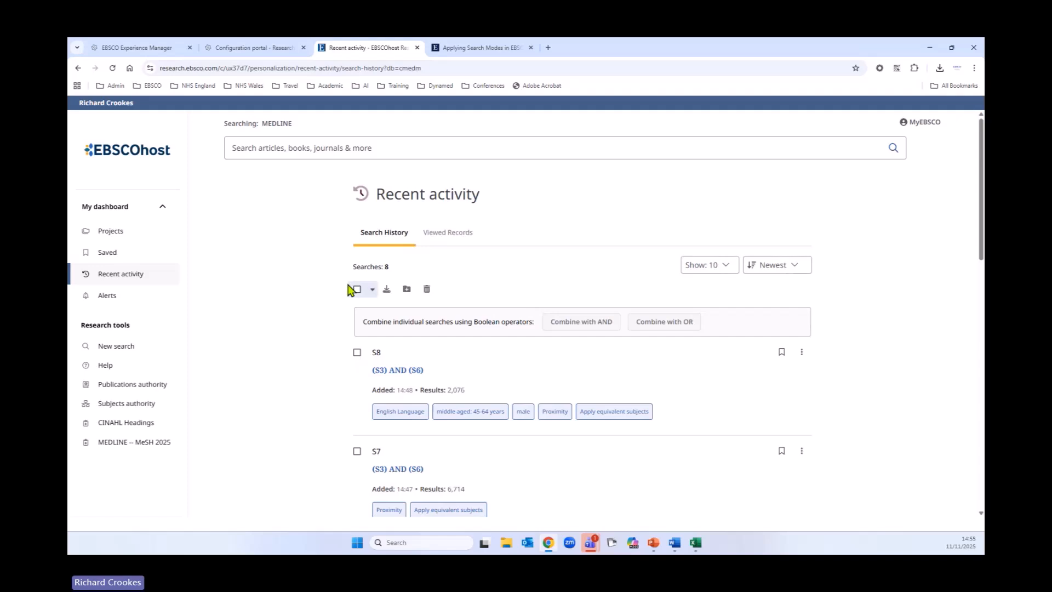
pyautogui.click(355, 290)
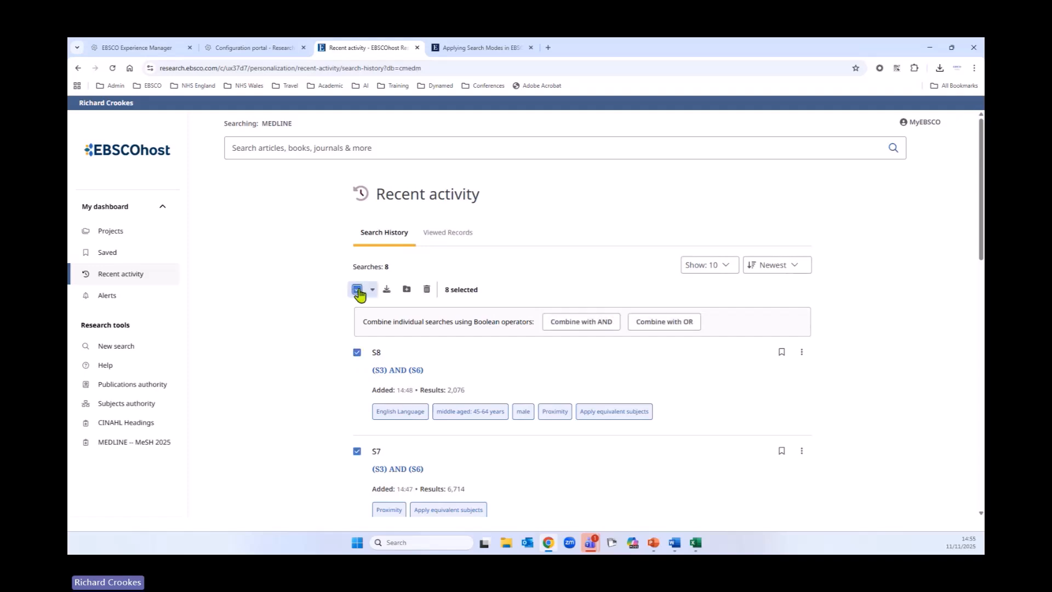
pyautogui.click(356, 290)
pyautogui.click(795, 267)
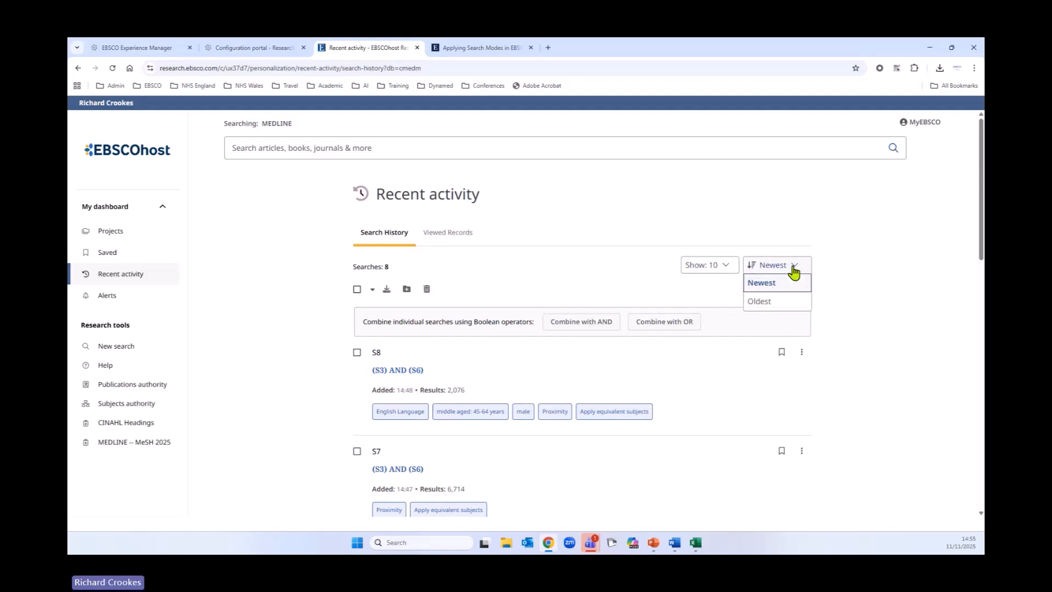
pyautogui.click(759, 302)
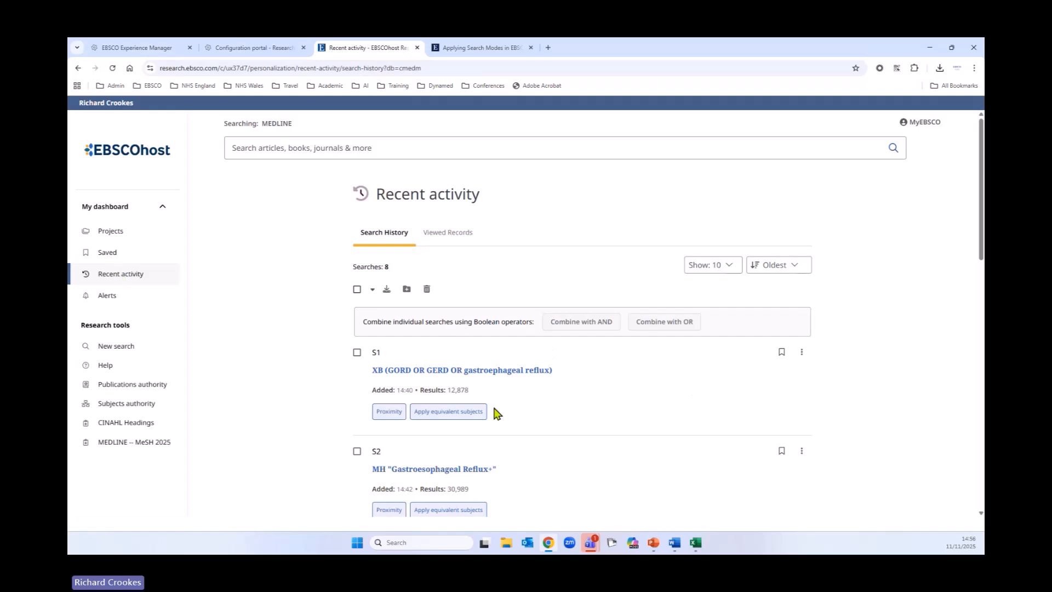
# Step: Return to the (S3) AND (S6) search results and sort the search history by ID
pyautogui.rightClick(80, 68)
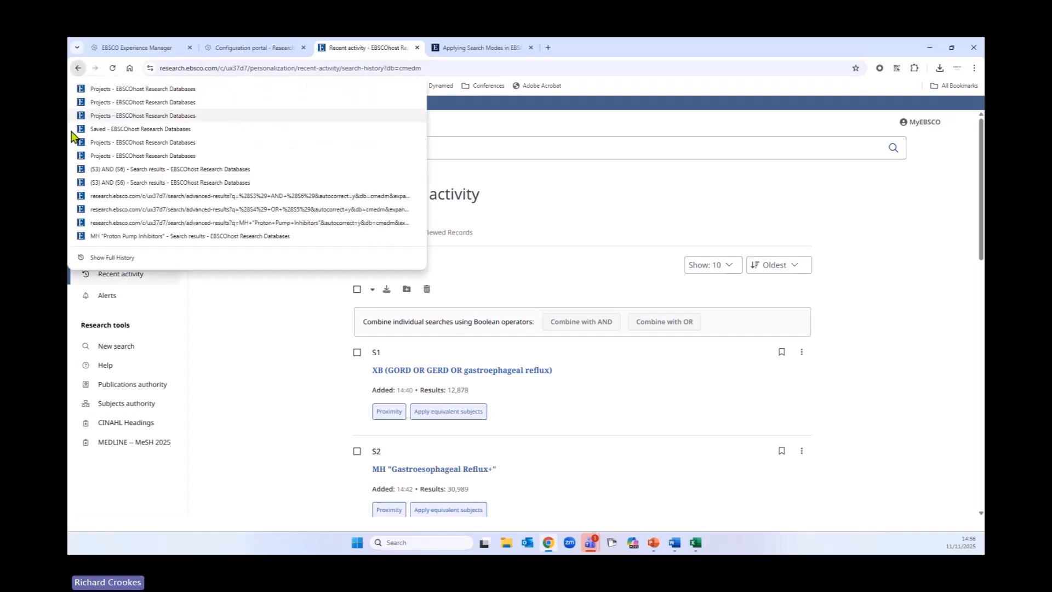
pyautogui.click(157, 170)
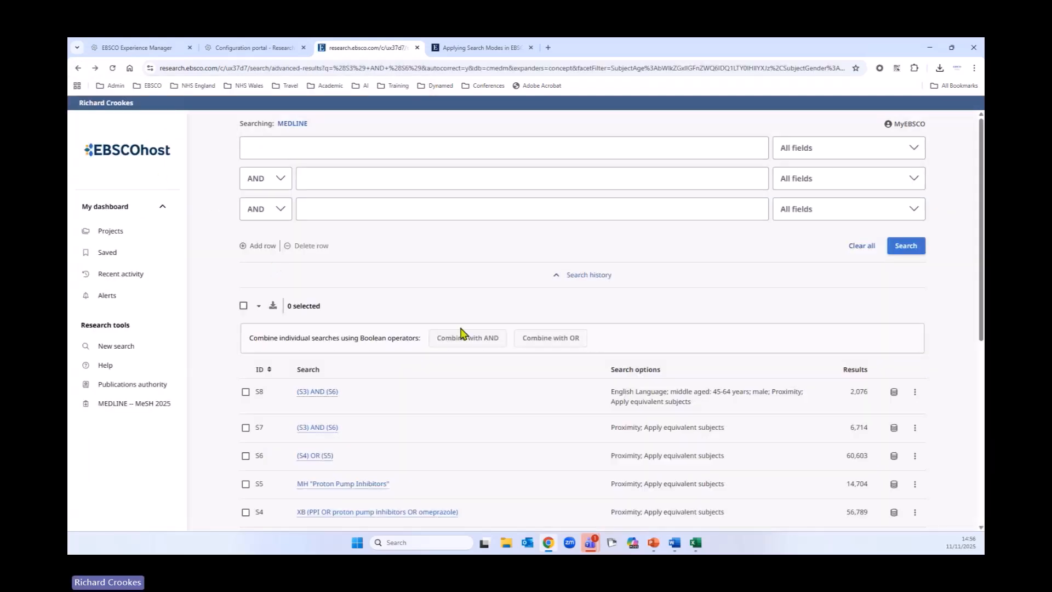
pyautogui.scroll(-3, 554, 371)
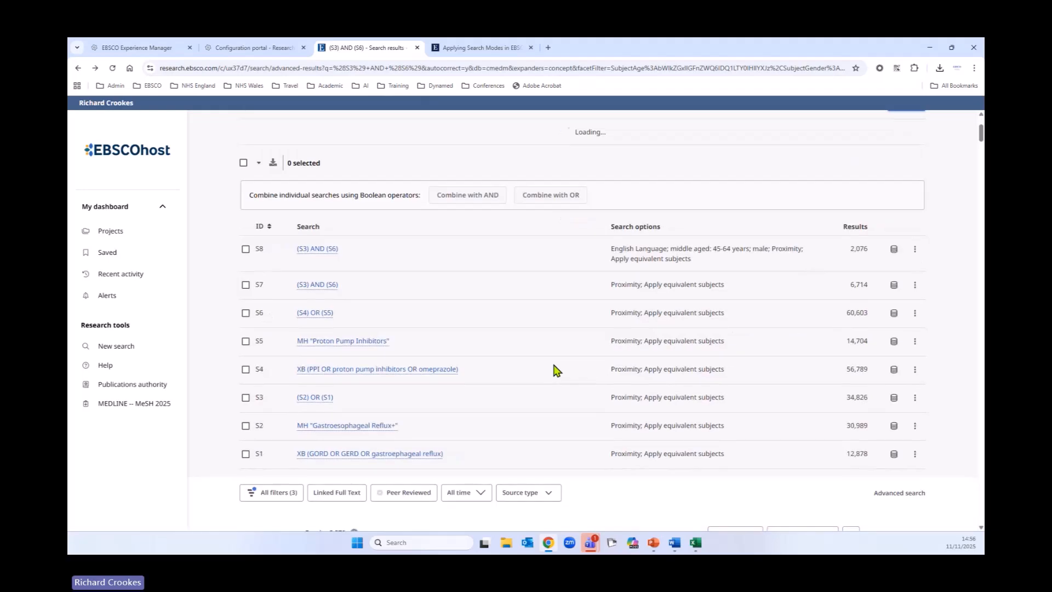
pyautogui.click(263, 229)
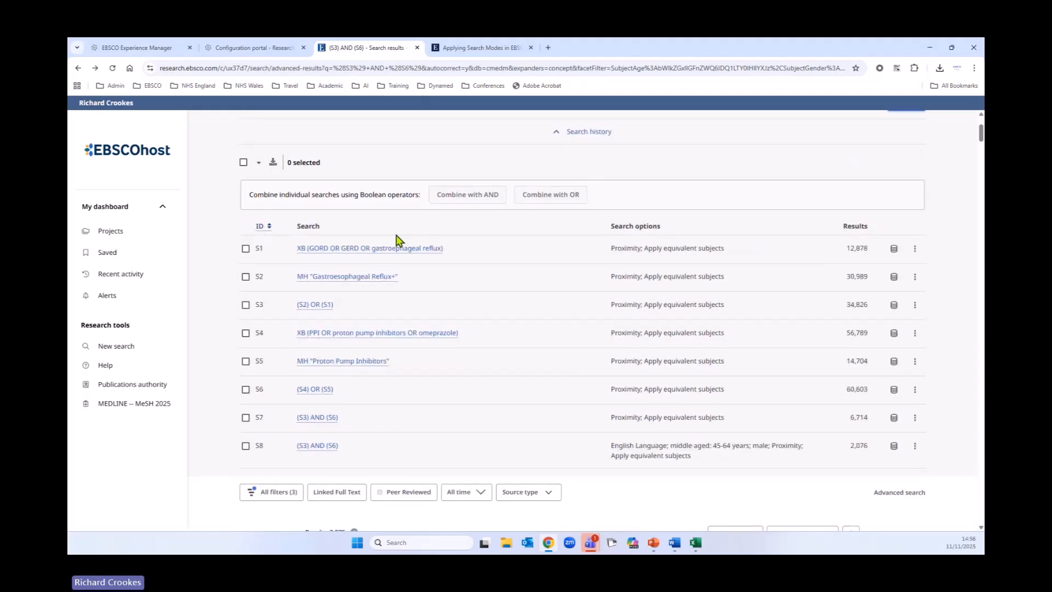
# Step: Select all searches in the search history and download them as an RTF file
pyautogui.click(244, 163)
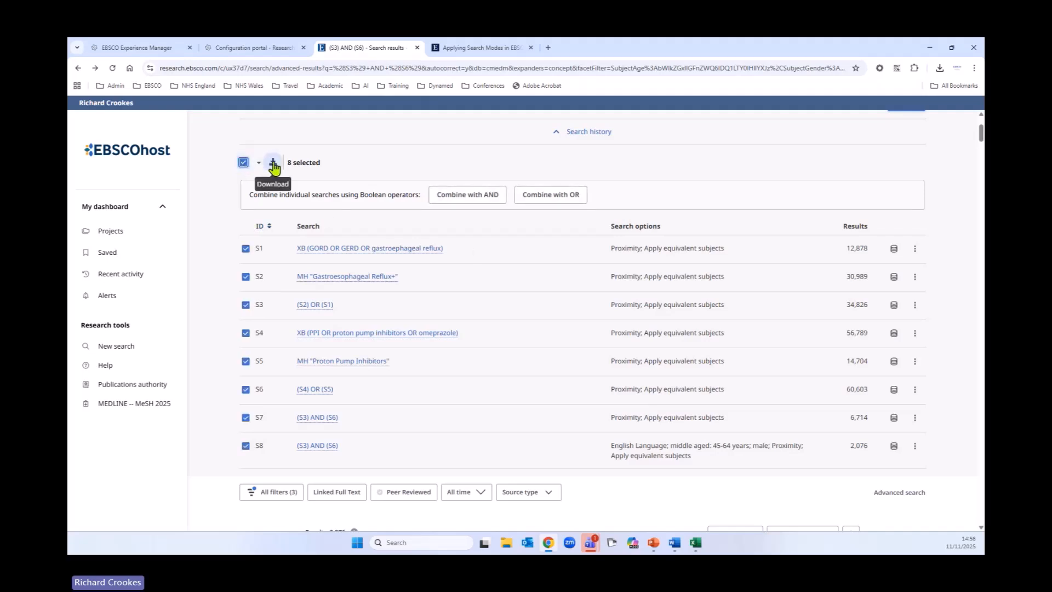
pyautogui.click(273, 164)
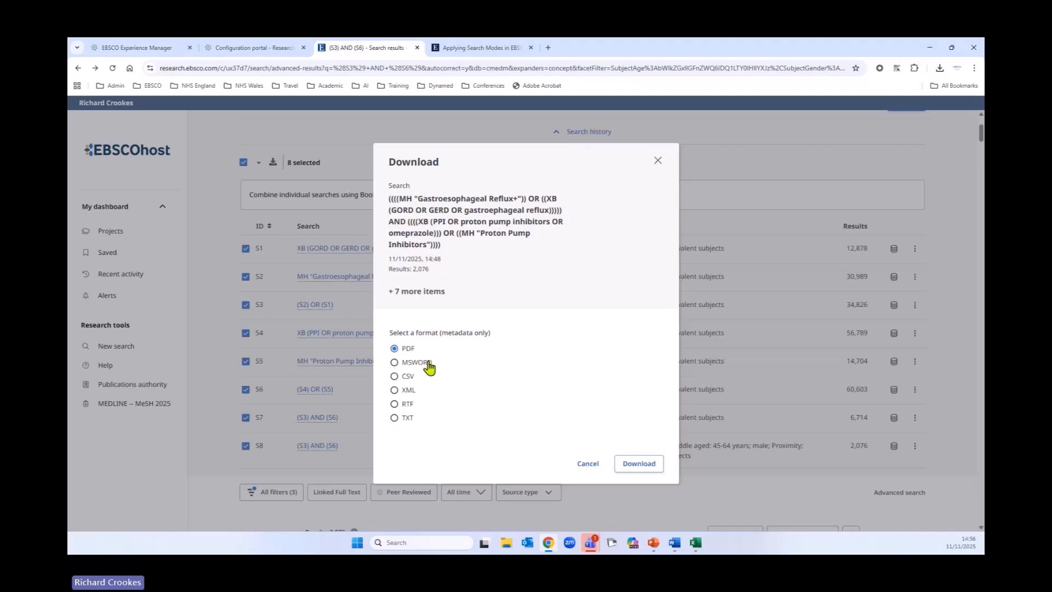
pyautogui.click(395, 404)
pyautogui.click(646, 462)
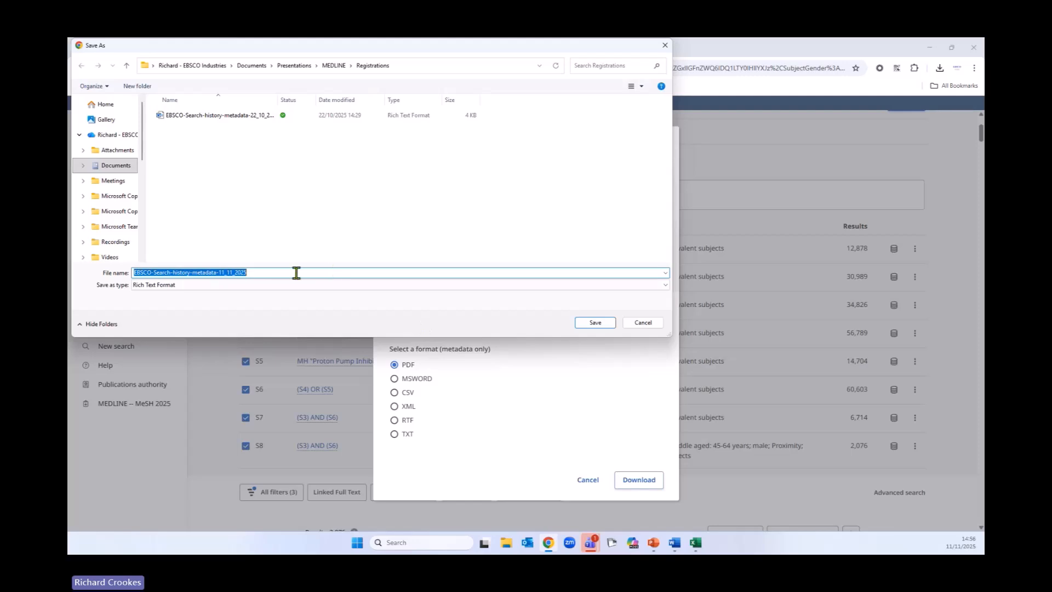
pyautogui.click(603, 325)
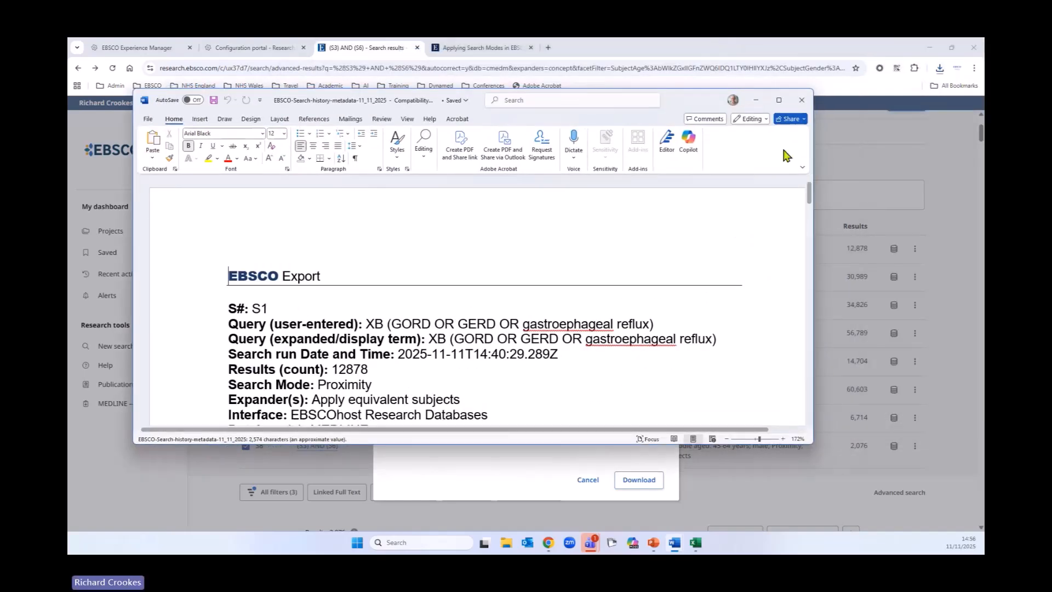
# Step: Review the exported search history document, then close the Download dialog
pyautogui.click(778, 99)
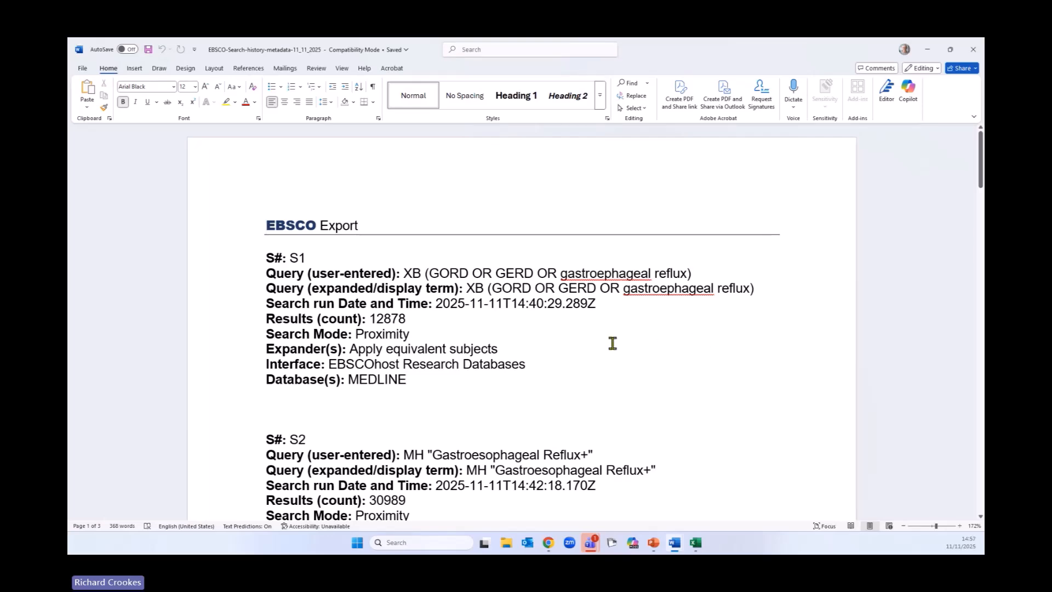
pyautogui.scroll(-1, 610, 341)
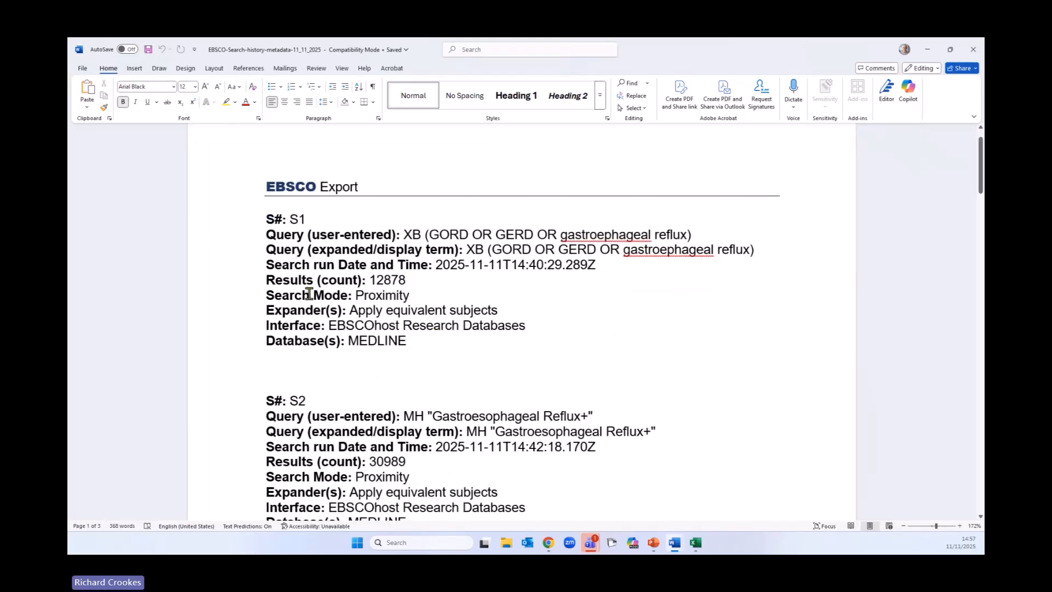
pyautogui.scroll(-3, 662, 371)
pyautogui.scroll(-4, 662, 371)
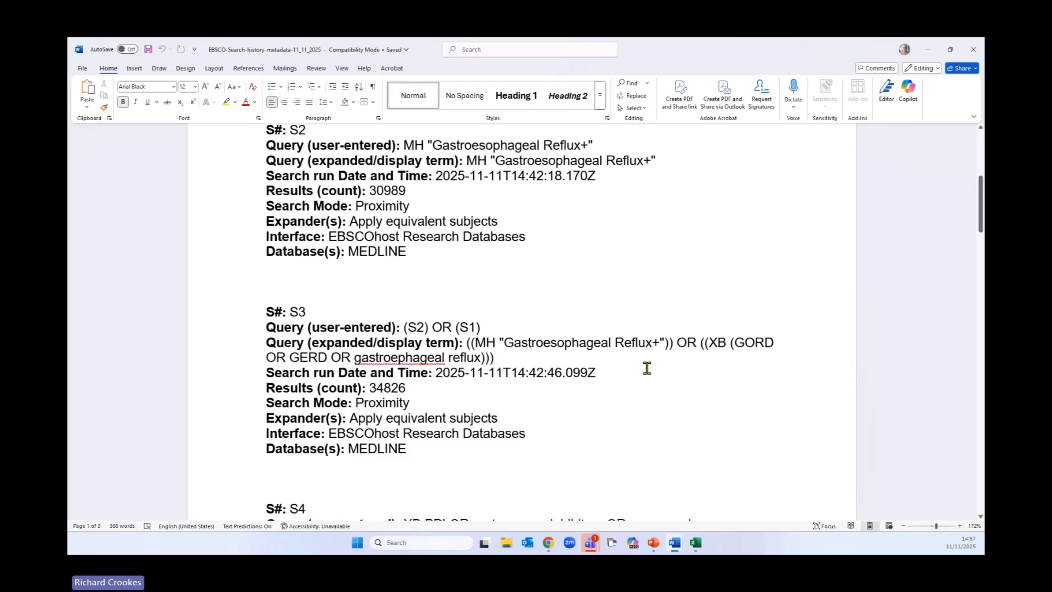
pyautogui.scroll(-2, 647, 368)
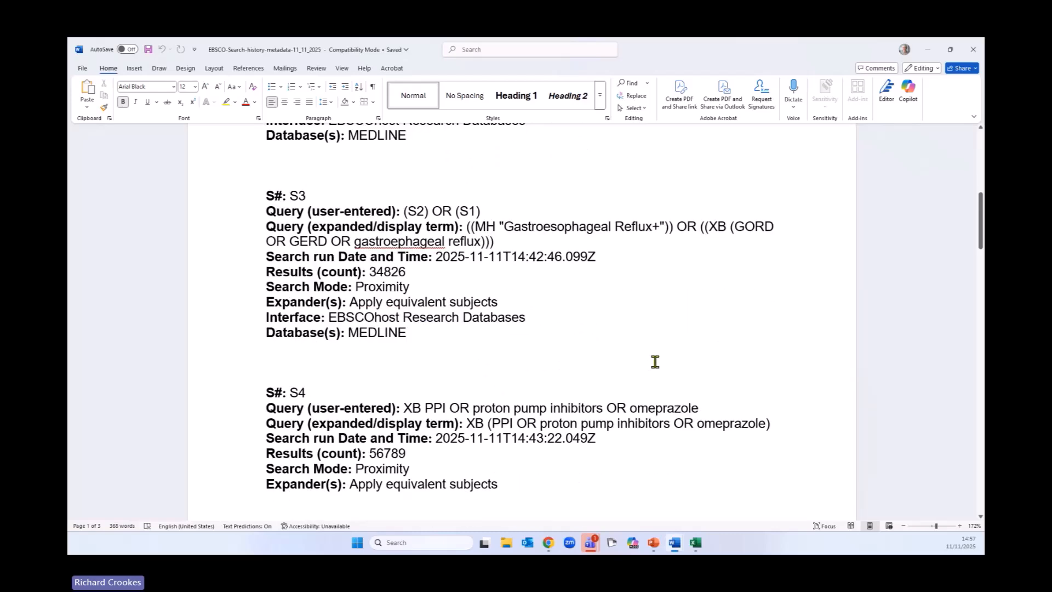
pyautogui.scroll(-4, 712, 365)
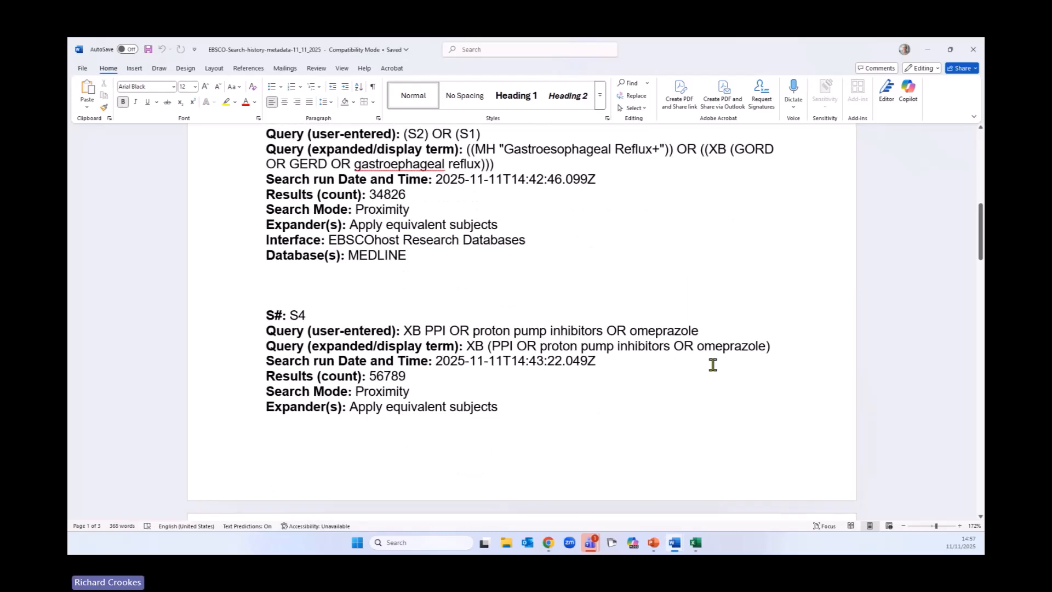
pyautogui.scroll(-7, 712, 368)
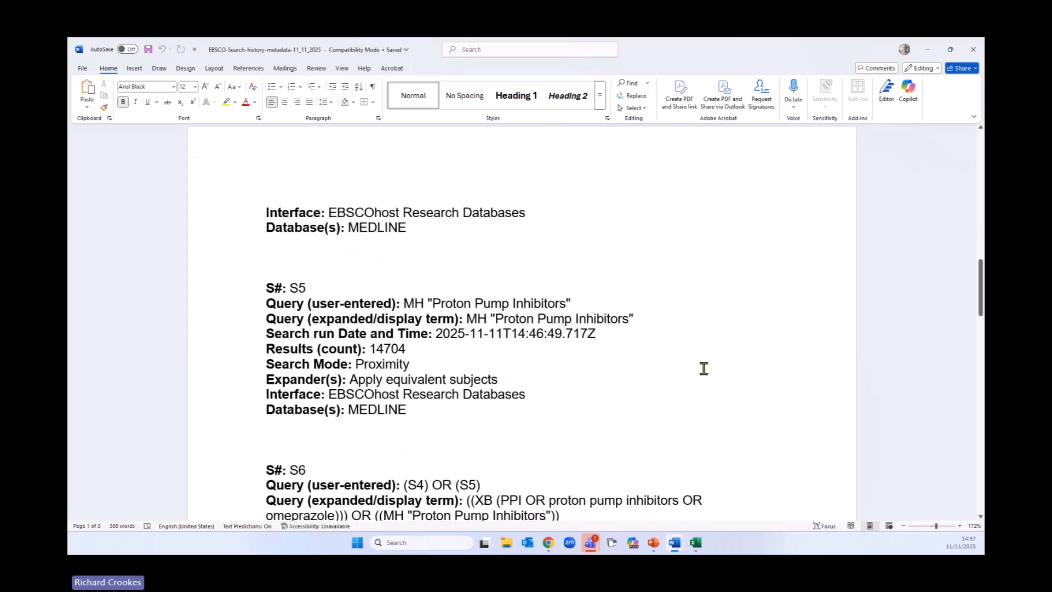
pyautogui.scroll(15, 701, 376)
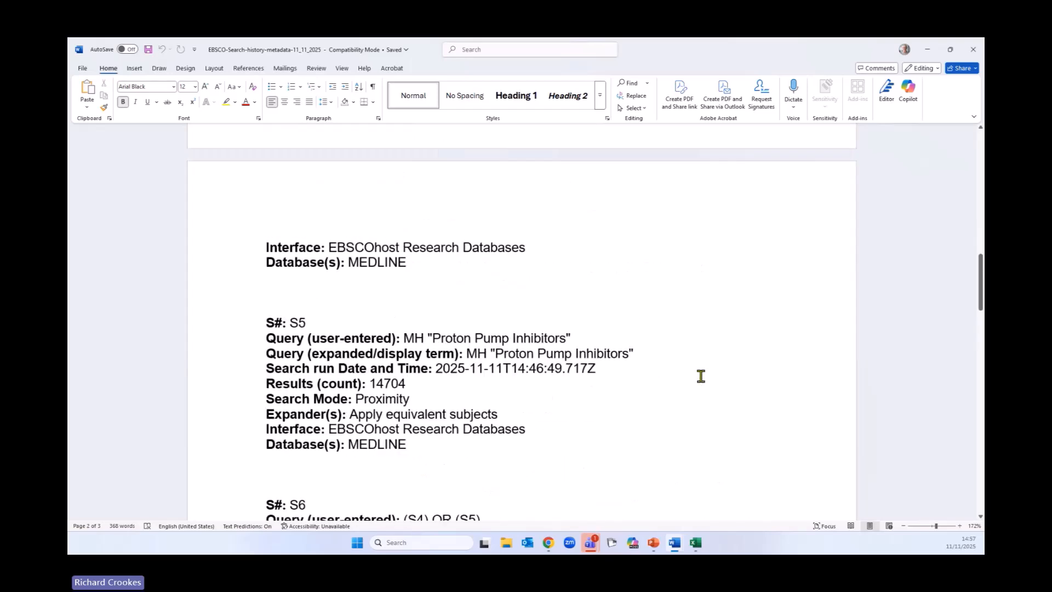
pyautogui.click(928, 51)
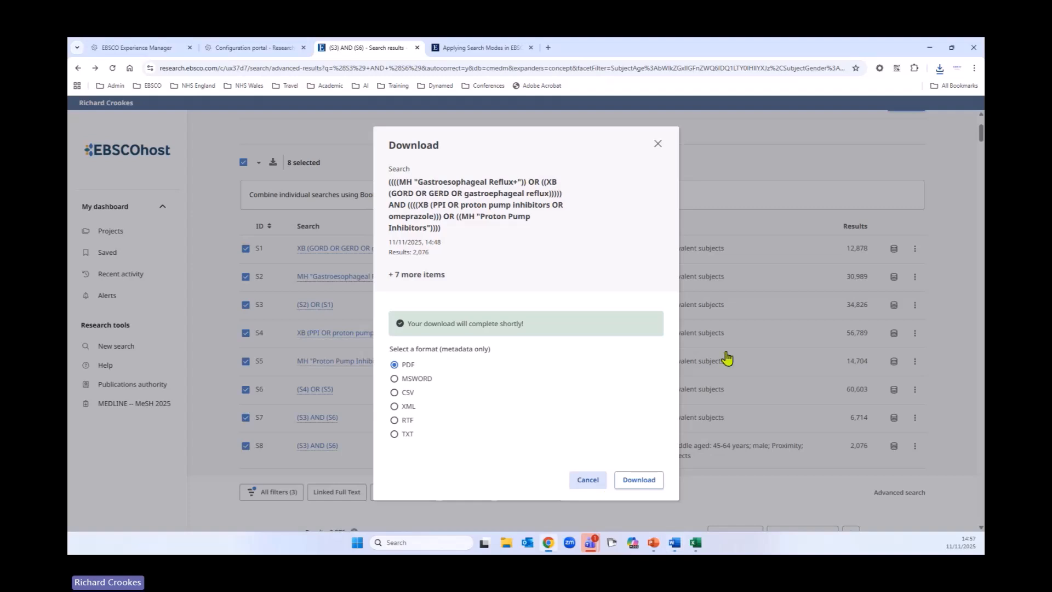
pyautogui.click(584, 480)
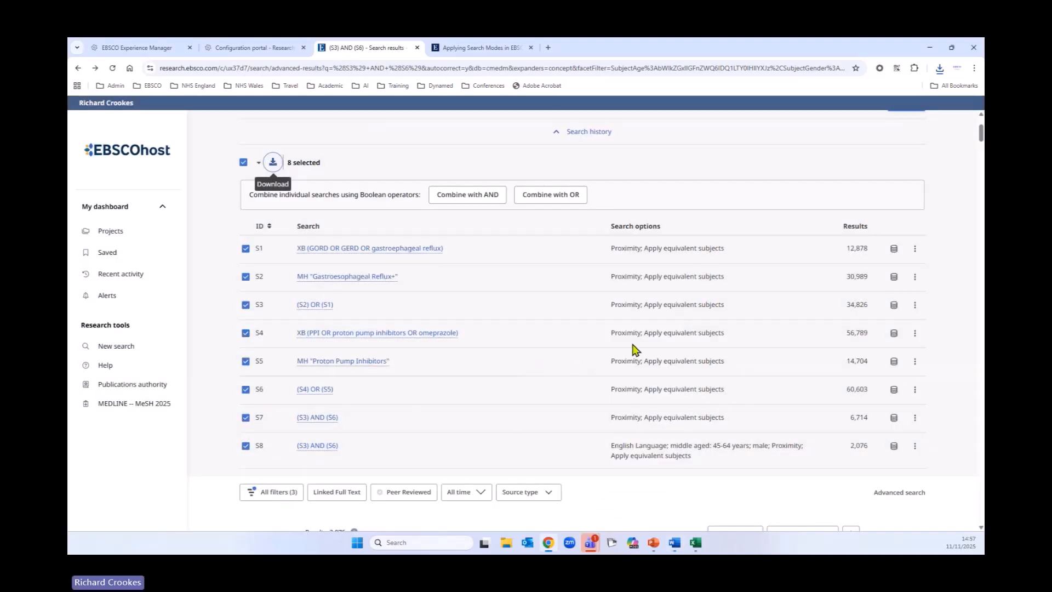
# Step: Select only searches S3, S6 and S8 and download them as a PDF file
pyautogui.scroll(3, 630, 366)
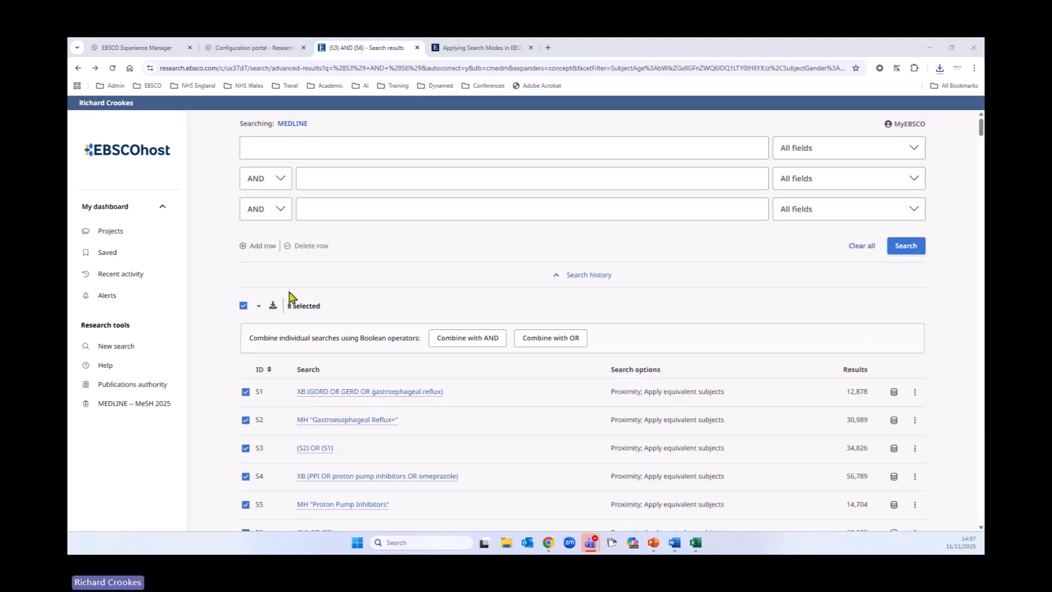
pyautogui.click(244, 310)
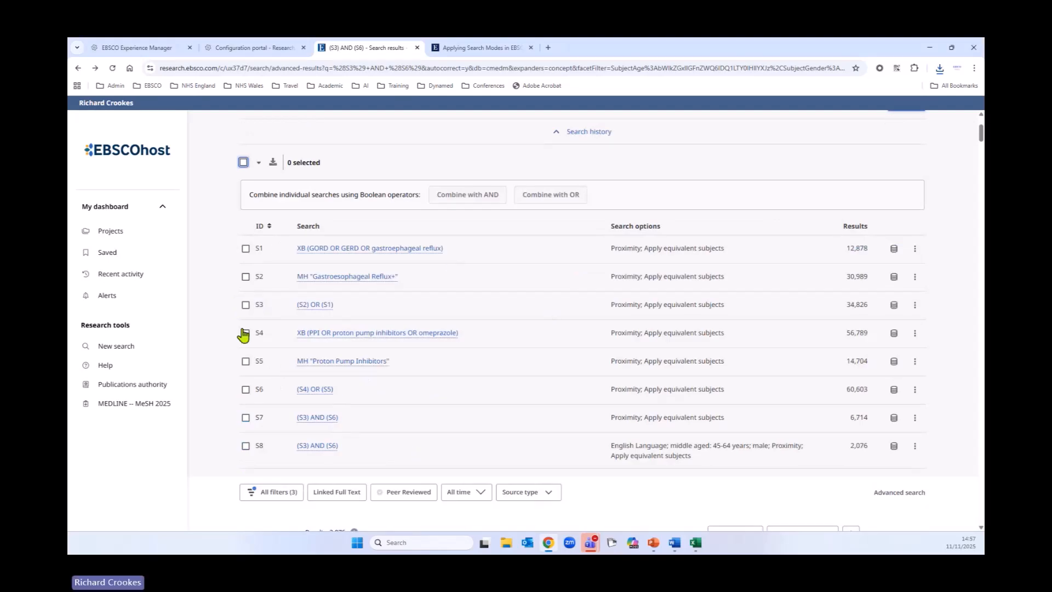
pyautogui.click(245, 304)
pyautogui.click(246, 390)
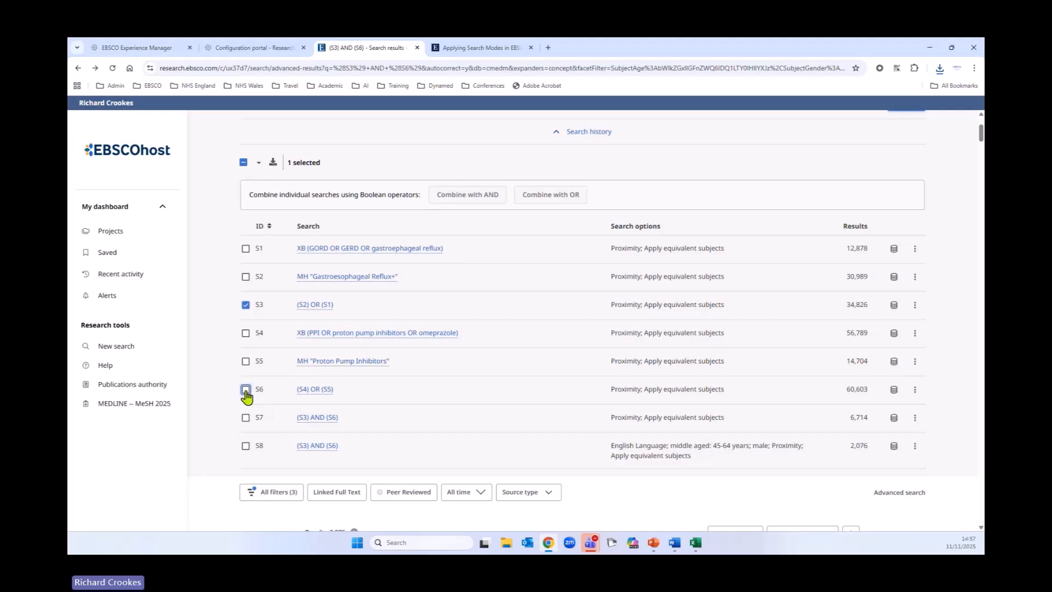
pyautogui.click(245, 446)
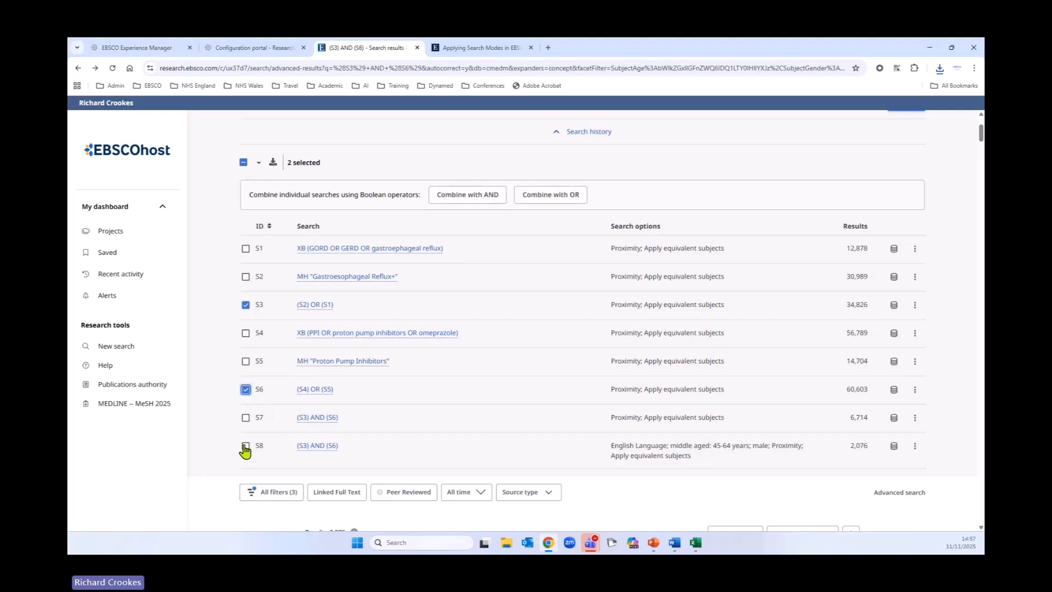
pyautogui.click(272, 163)
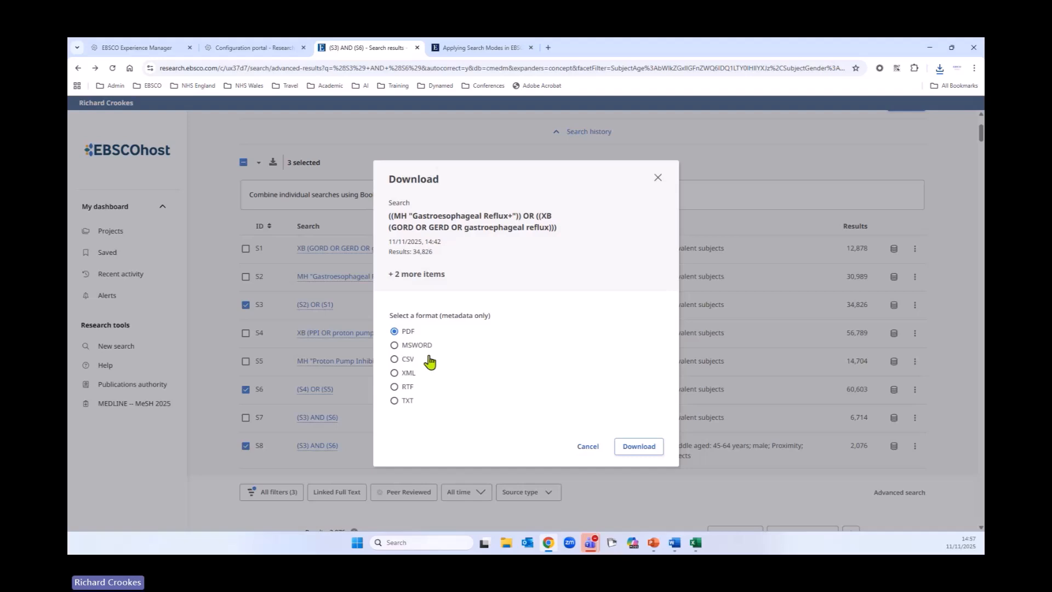
pyautogui.click(405, 346)
pyautogui.click(395, 331)
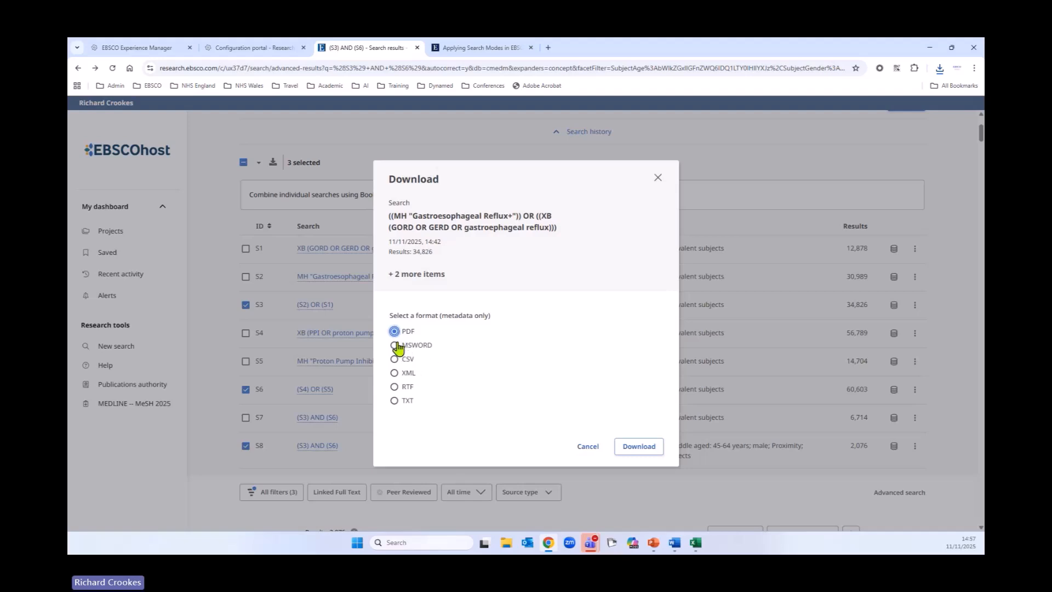
pyautogui.click(648, 450)
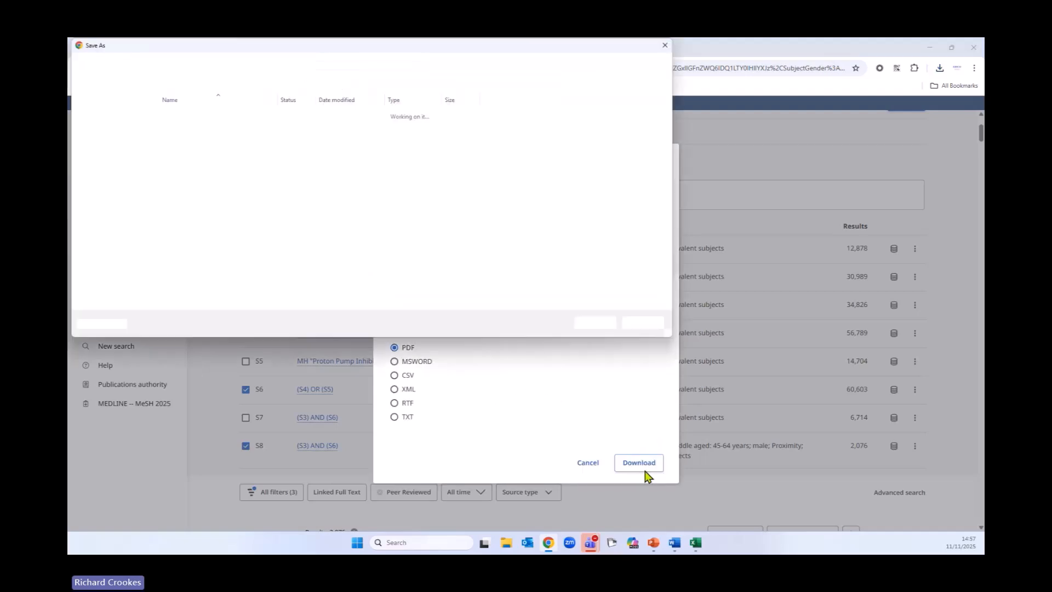
pyautogui.click(597, 324)
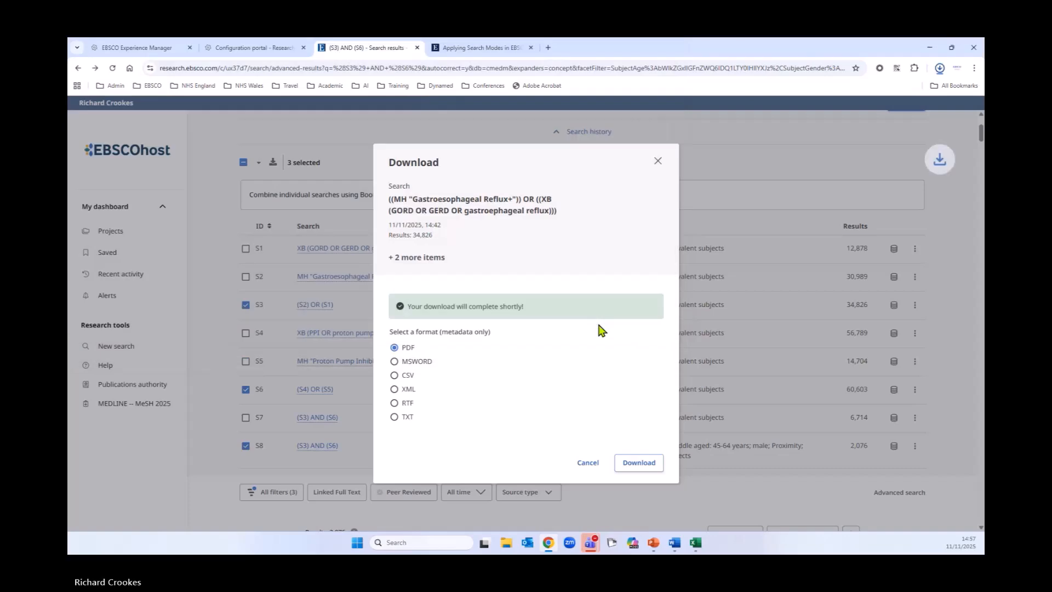
# Step: Open the downloaded PDF to view it, then return to the search results and close the Download dialog
pyautogui.click(837, 102)
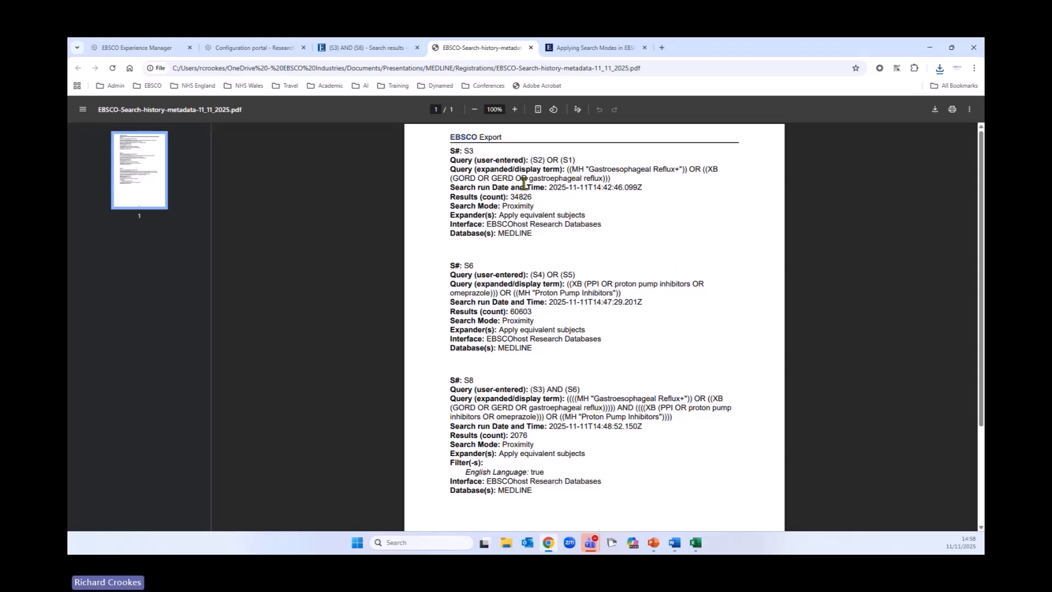
pyautogui.click(377, 52)
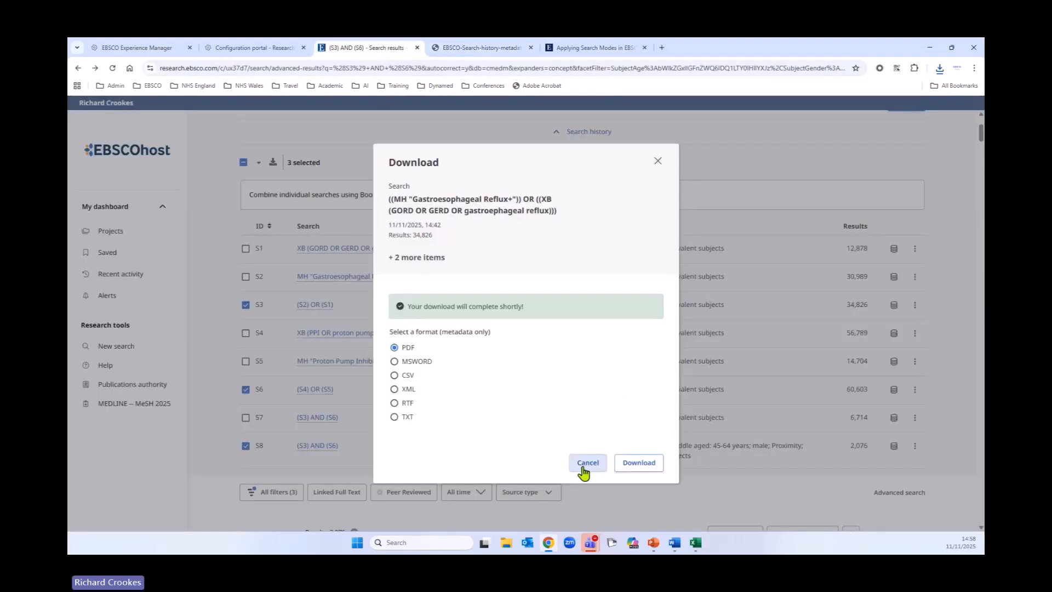
pyautogui.click(588, 463)
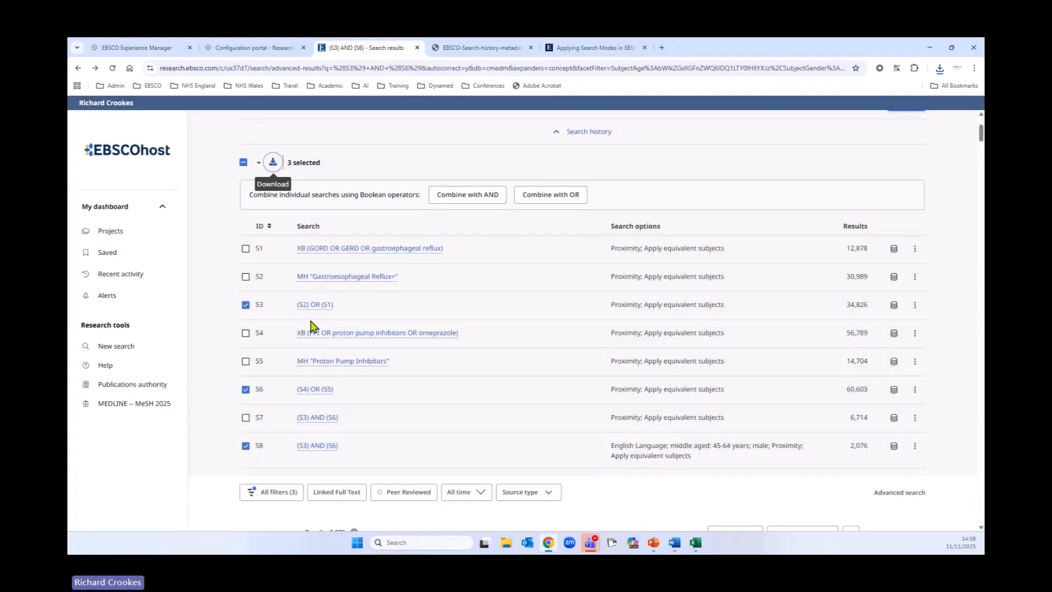
# Step: Deselect searches S3, S6 and S8 in the search history
pyautogui.scroll(2, 301, 306)
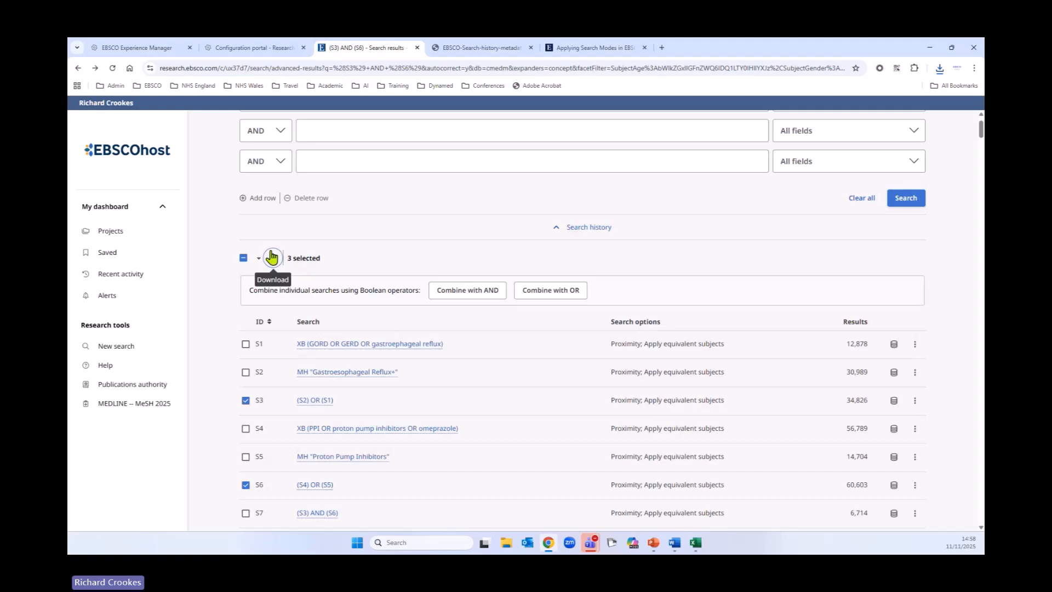
pyautogui.scroll(-1, 290, 408)
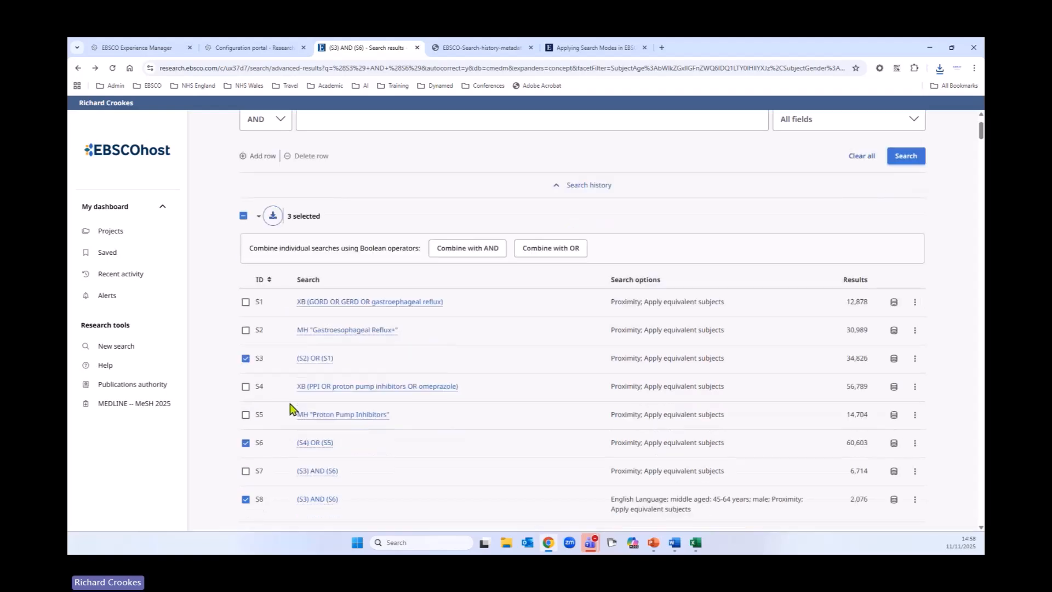
pyautogui.click(914, 296)
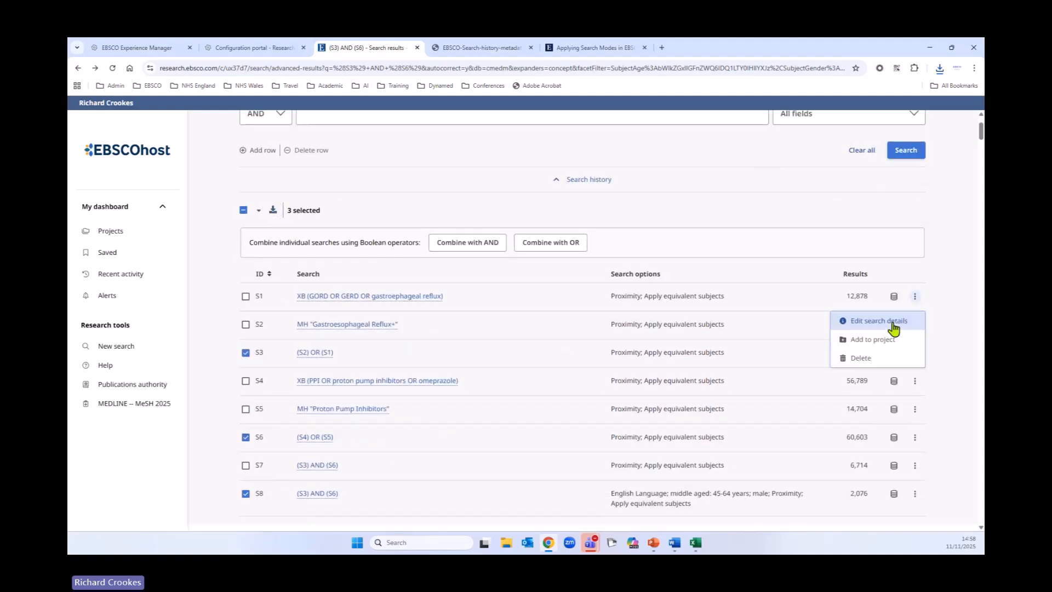
pyautogui.click(245, 353)
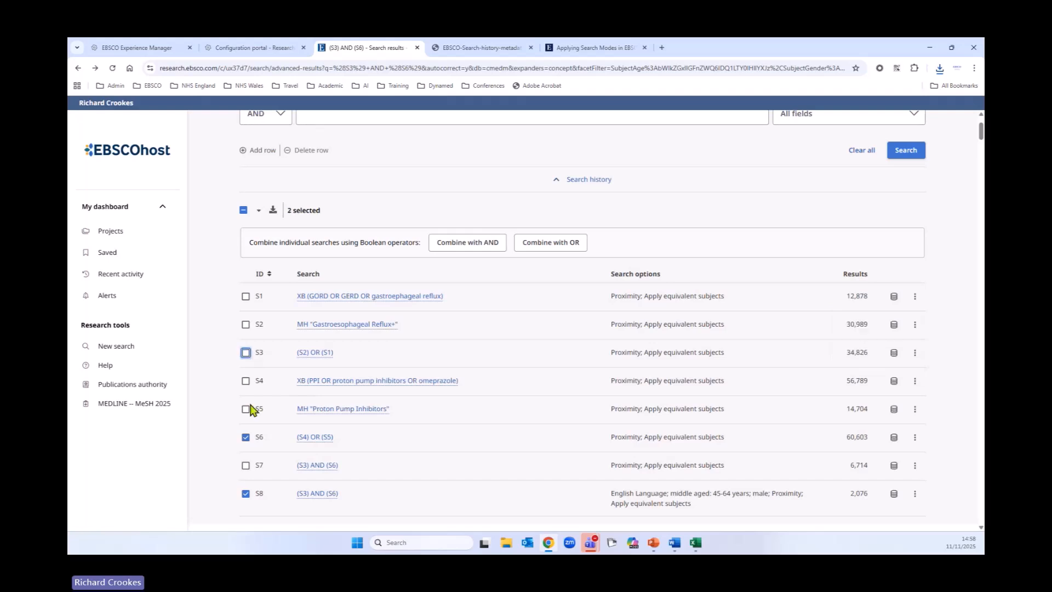
pyautogui.click(246, 437)
pyautogui.click(246, 493)
# Step: Add search S8 to the GERD and PPI project
pyautogui.scroll(-1, 593, 452)
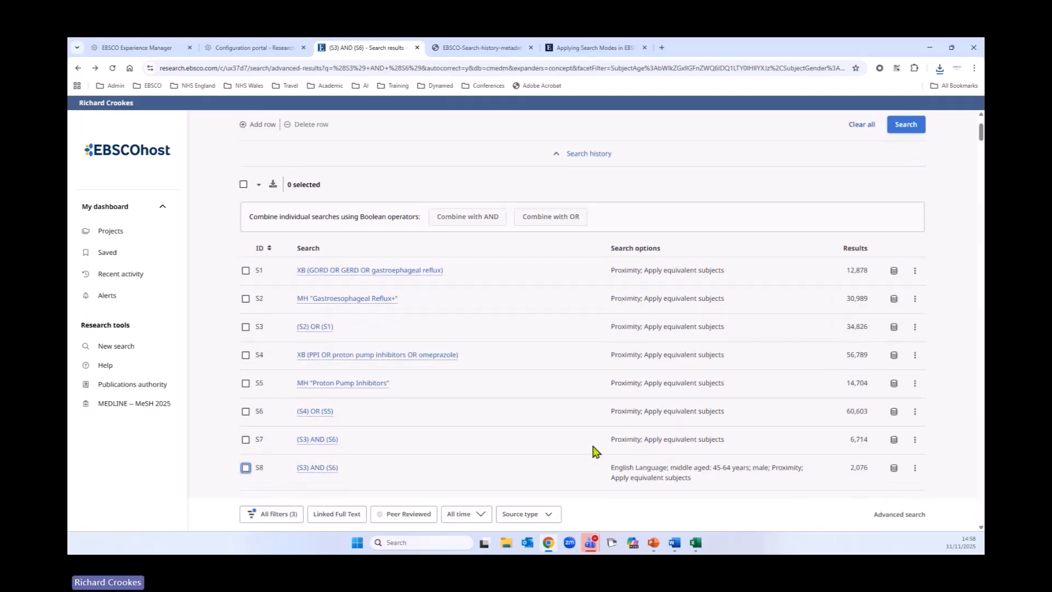
pyautogui.scroll(-2, 576, 439)
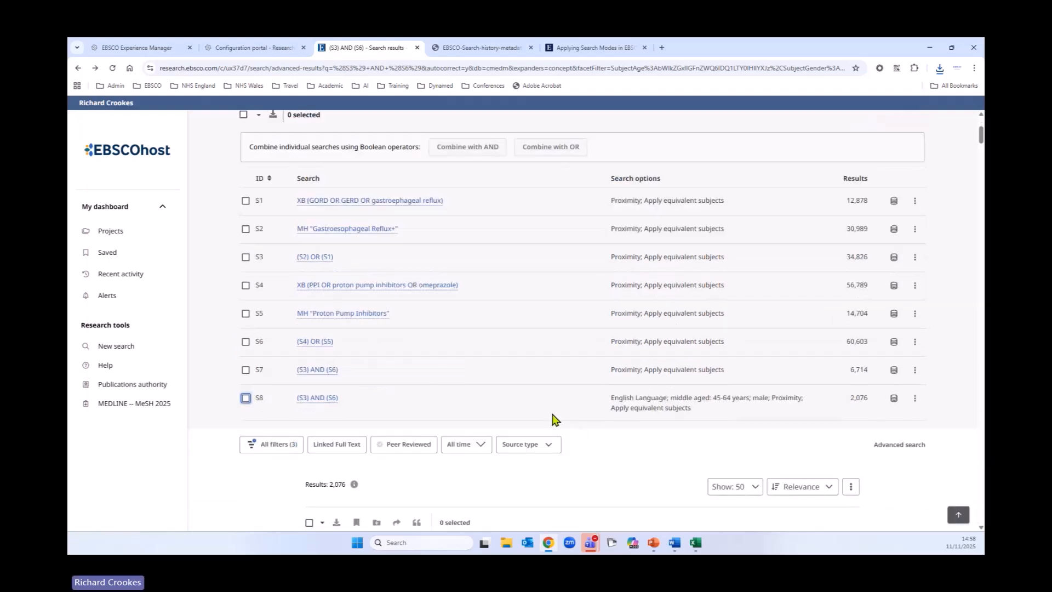
pyautogui.click(915, 397)
pyautogui.click(881, 444)
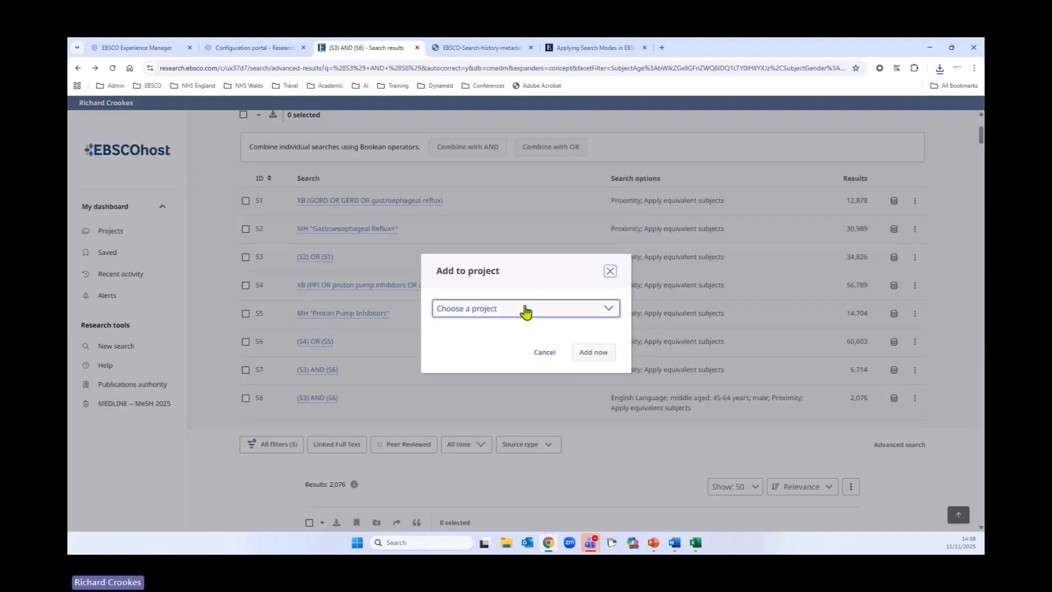
pyautogui.click(526, 307)
pyautogui.click(477, 344)
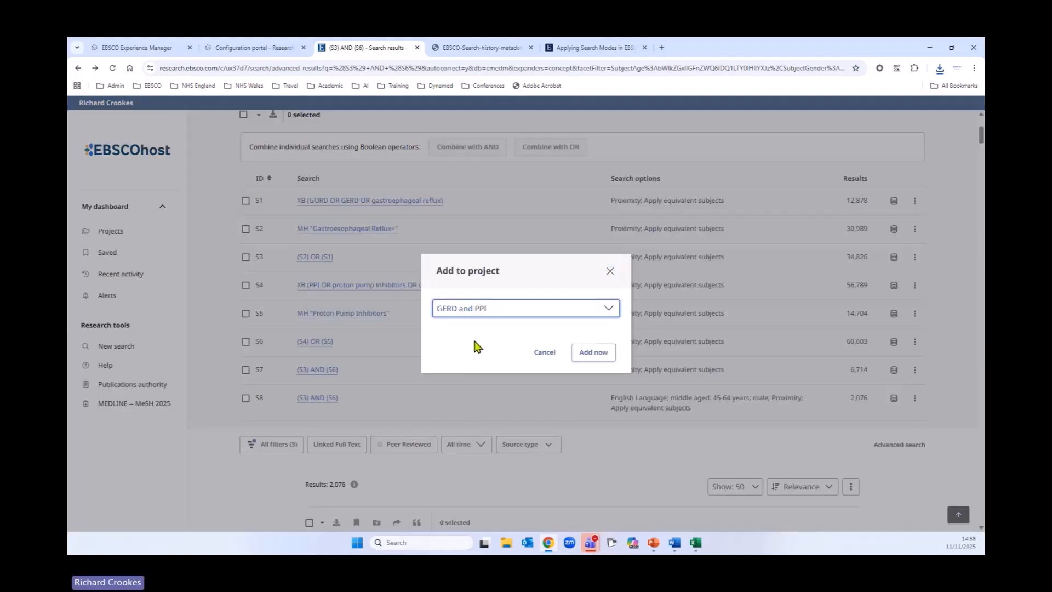
pyautogui.click(591, 354)
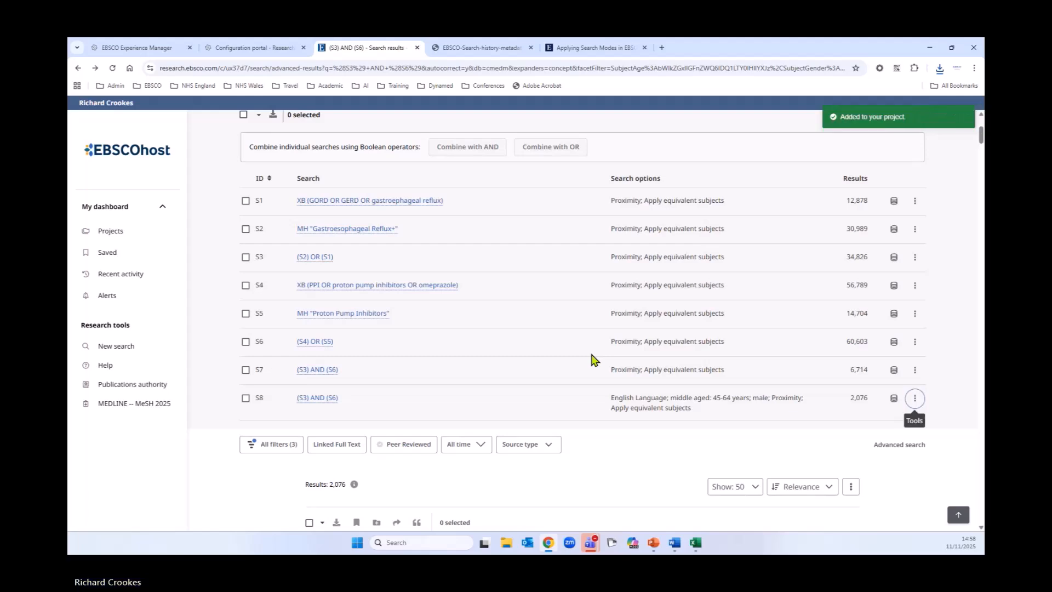
# Step: Open the GERD and PPI project and view its saved searches
pyautogui.click(121, 235)
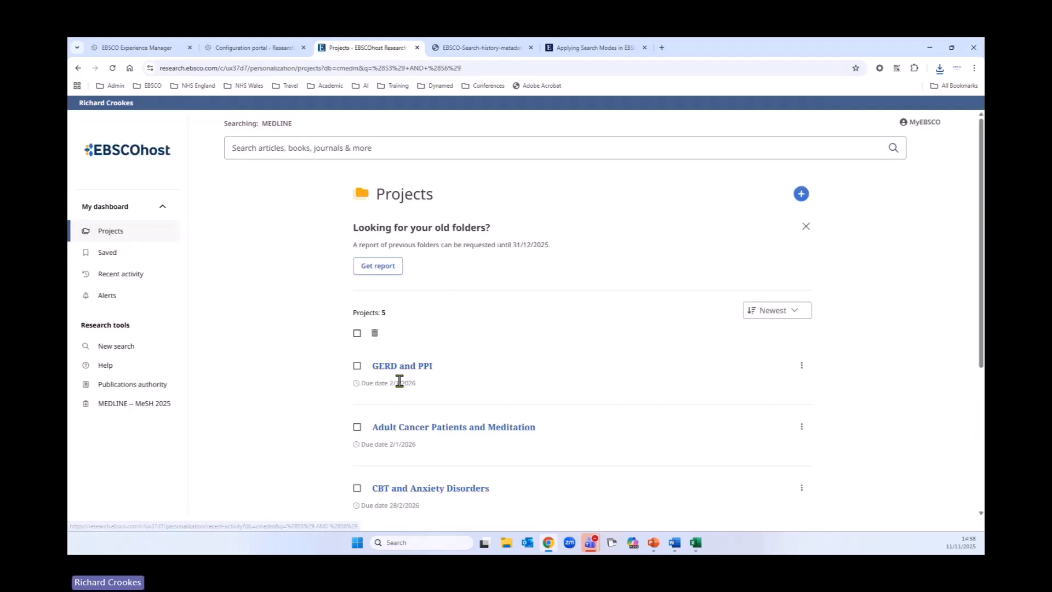
pyautogui.click(406, 367)
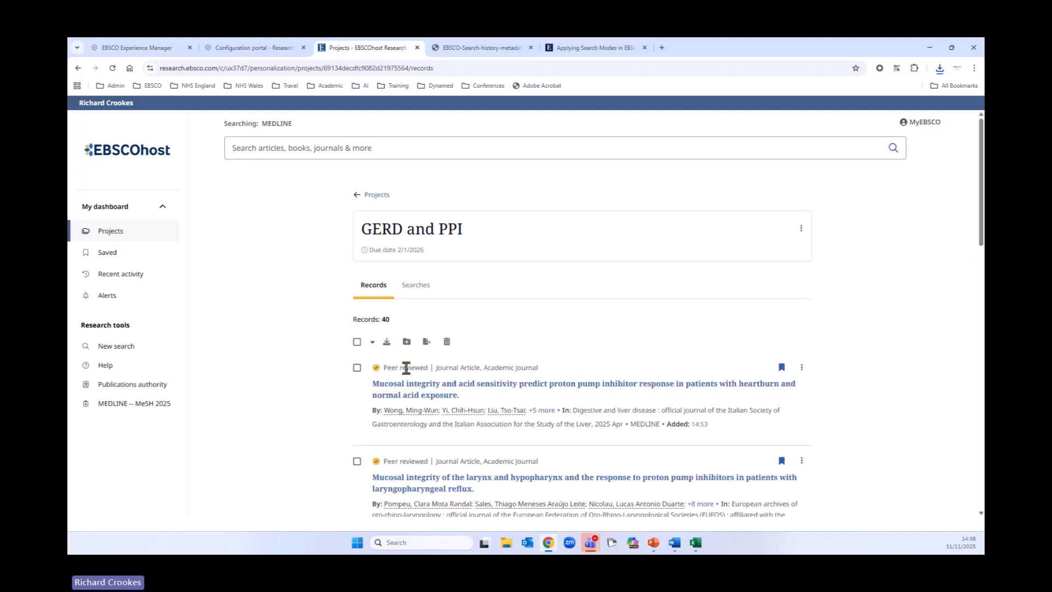
pyautogui.click(430, 285)
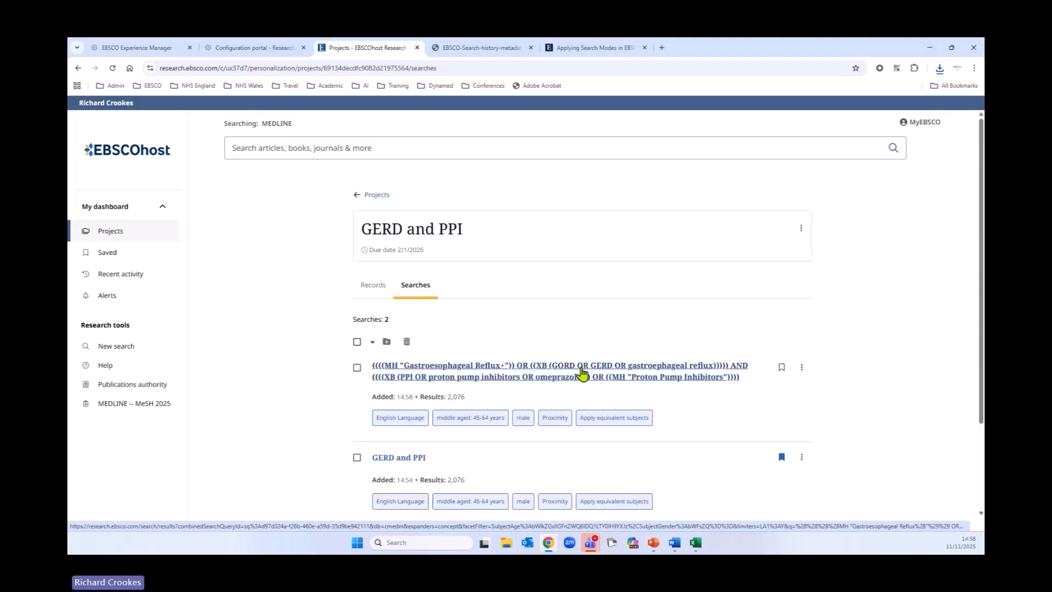
# Step: Open the search details of the combined saved search in the project, then close them
pyautogui.click(803, 368)
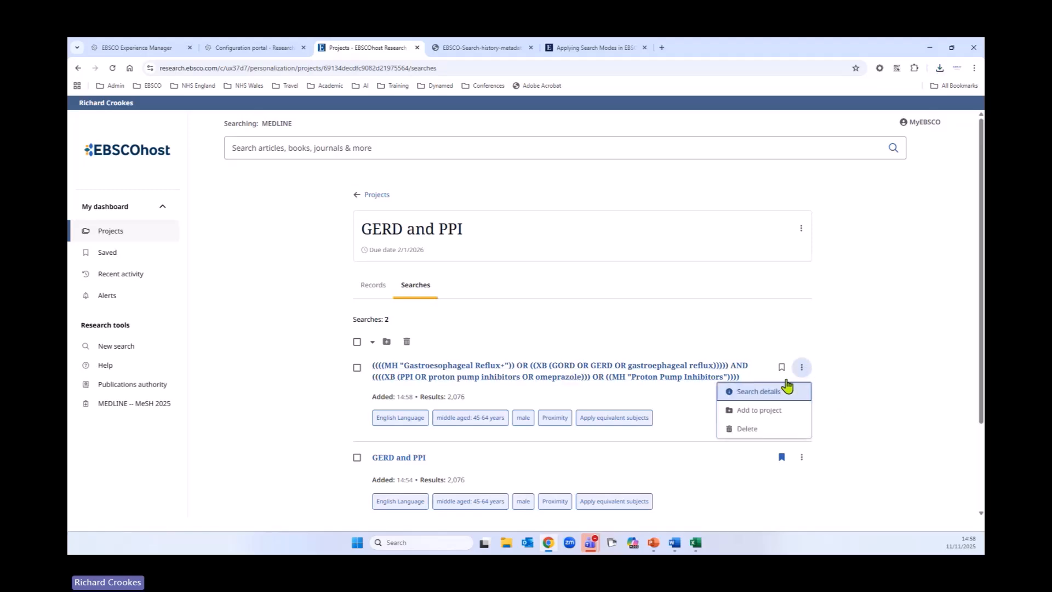
pyautogui.click(770, 393)
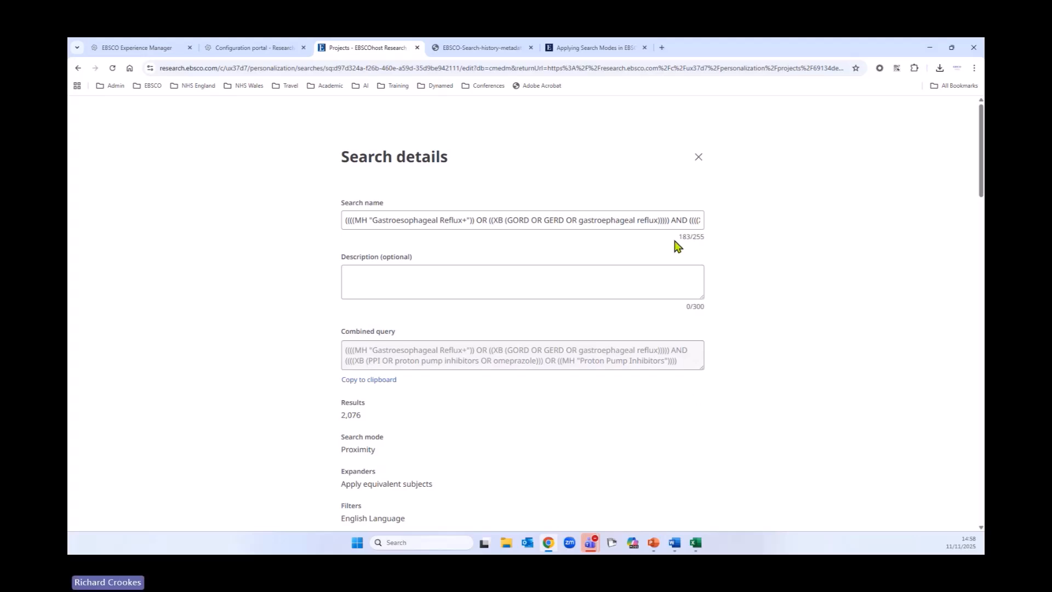
pyautogui.click(698, 157)
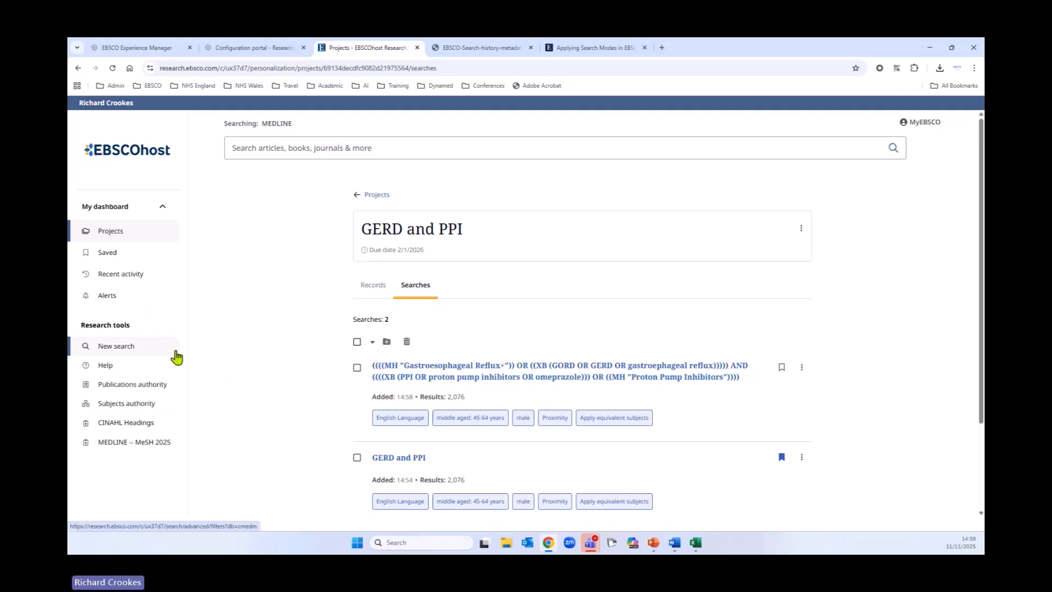
# Step: Return to the projects list and request a report of previous folders
pyautogui.click(373, 196)
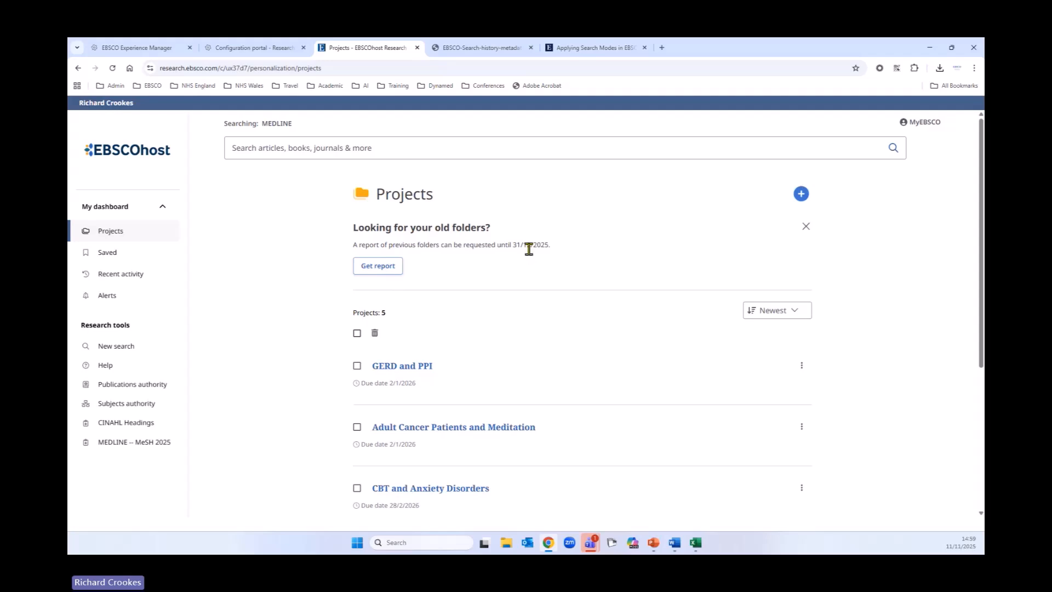
pyautogui.moveTo(514, 245); pyautogui.dragTo(566, 249)
pyautogui.click(378, 266)
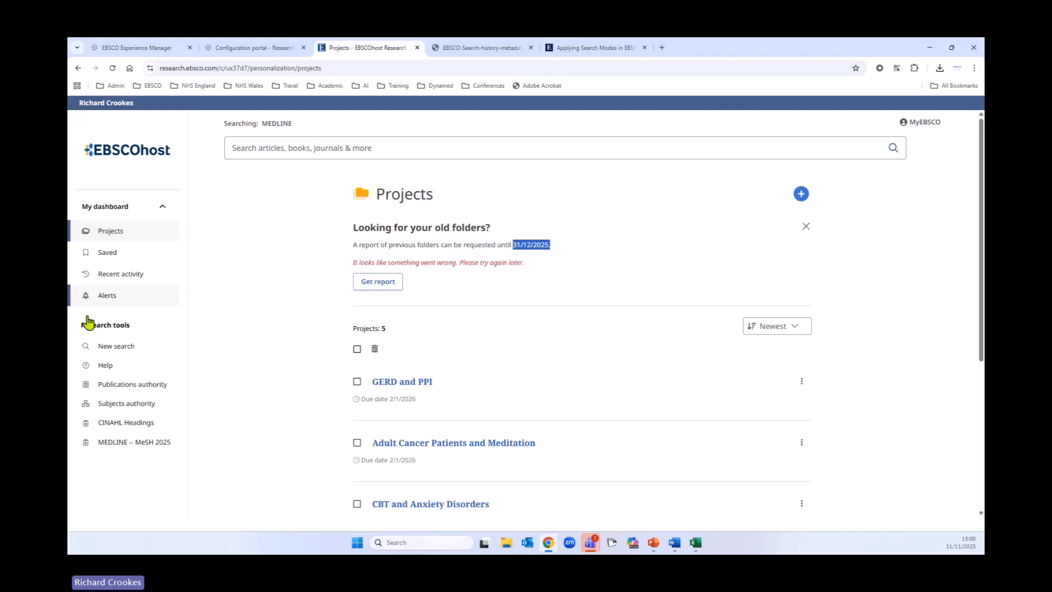
pyautogui.scroll(-2, 254, 352)
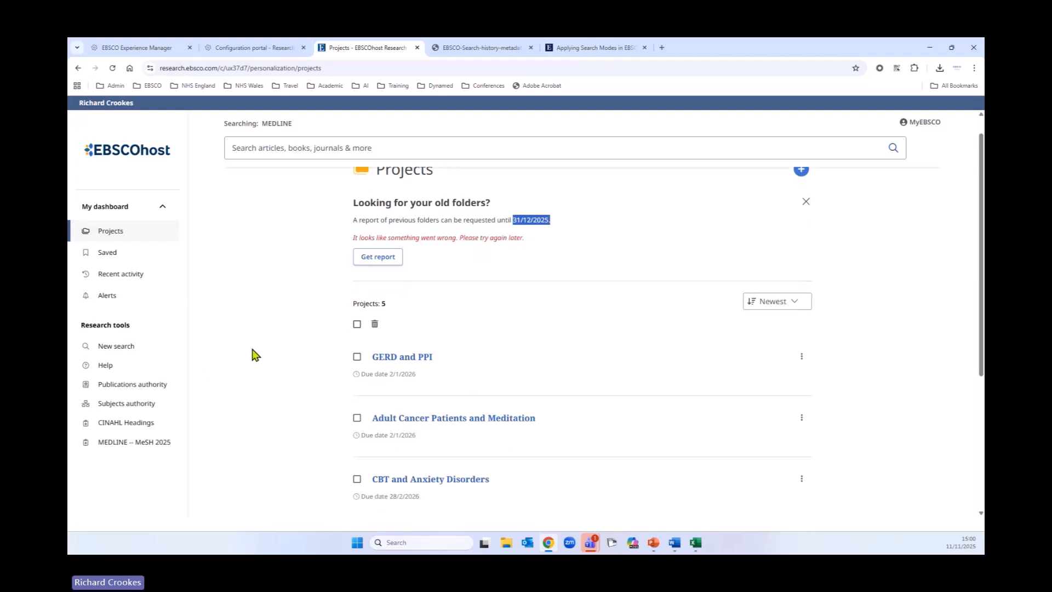
# Step: Open the GERD and PPI project's saved searches and run the combined search from it
pyautogui.click(409, 288)
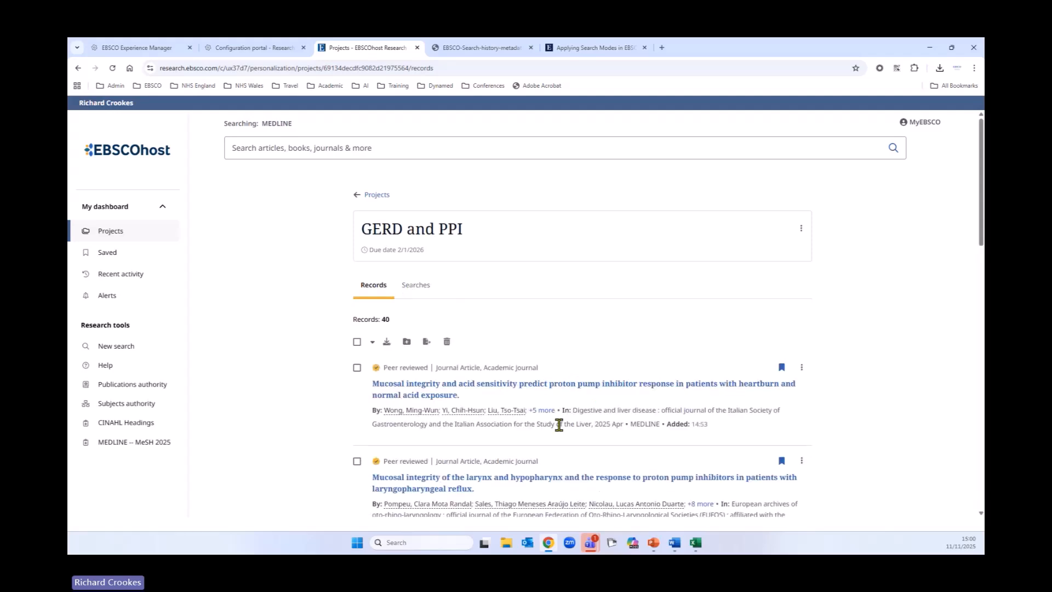
pyautogui.click(415, 289)
pyautogui.click(481, 374)
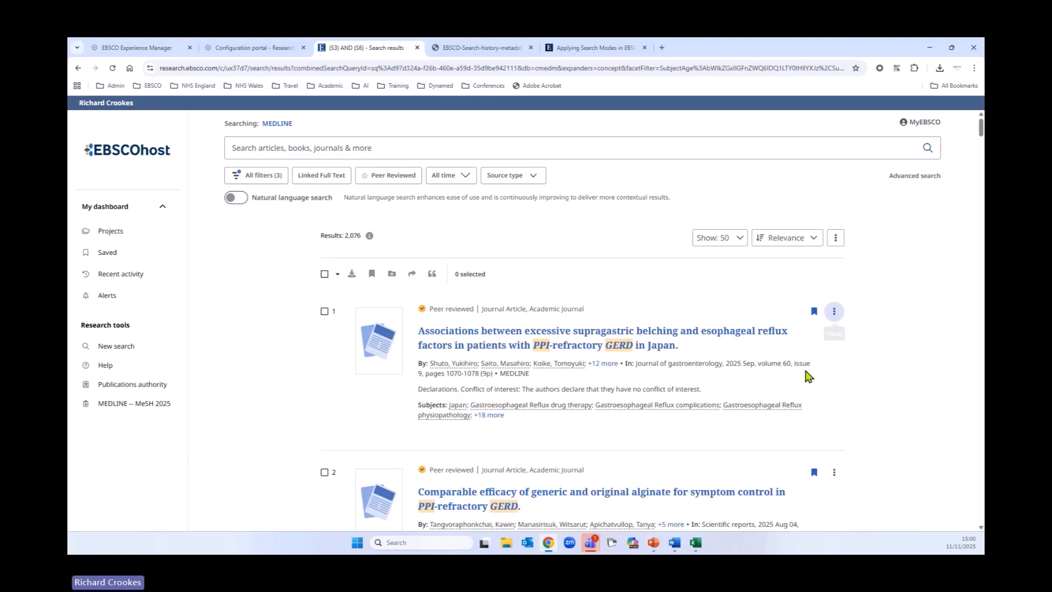
# Step: Select all results on the first page of the search results
pyautogui.scroll(-3, 825, 424)
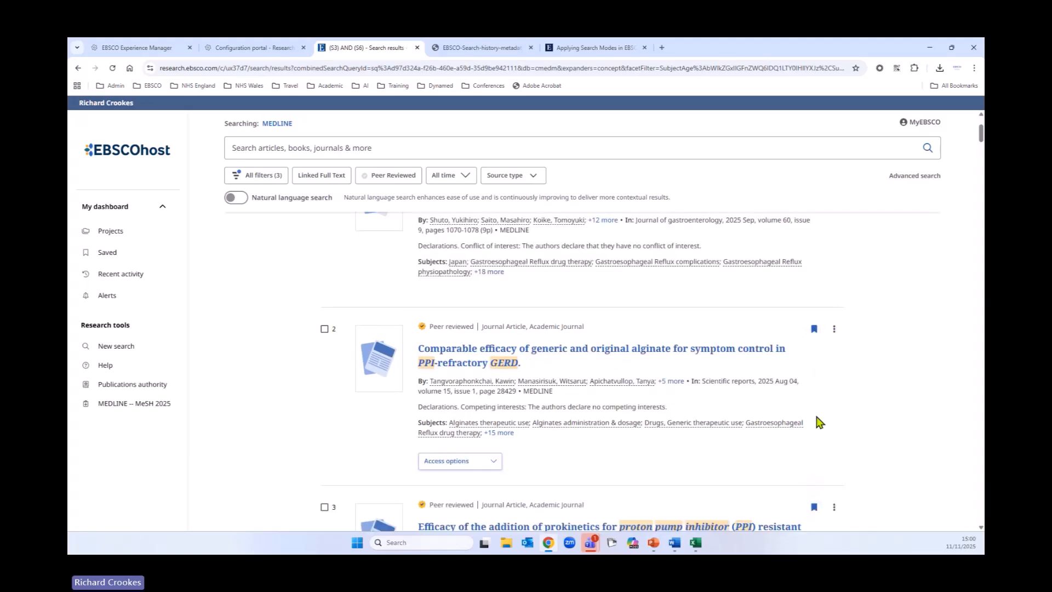
pyautogui.scroll(3, 808, 383)
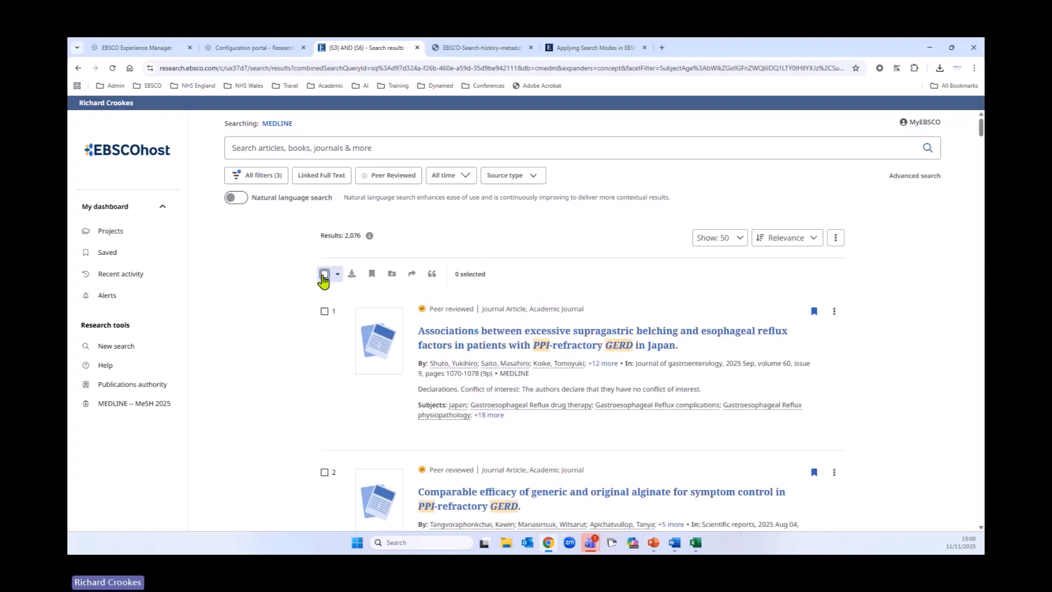
pyautogui.click(323, 274)
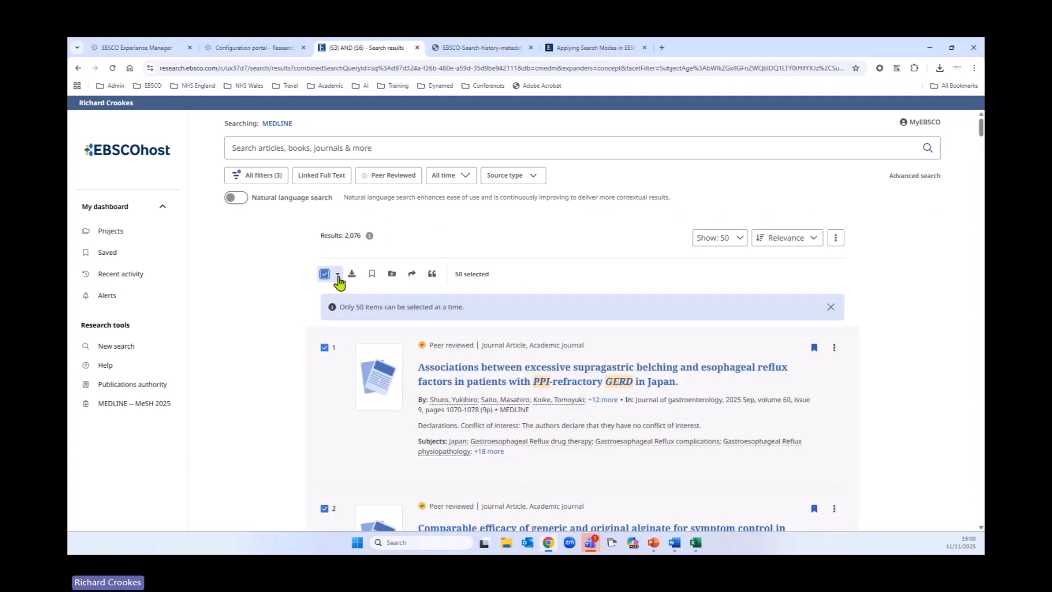
pyautogui.click(391, 277)
pyautogui.click(500, 323)
pyautogui.click(461, 353)
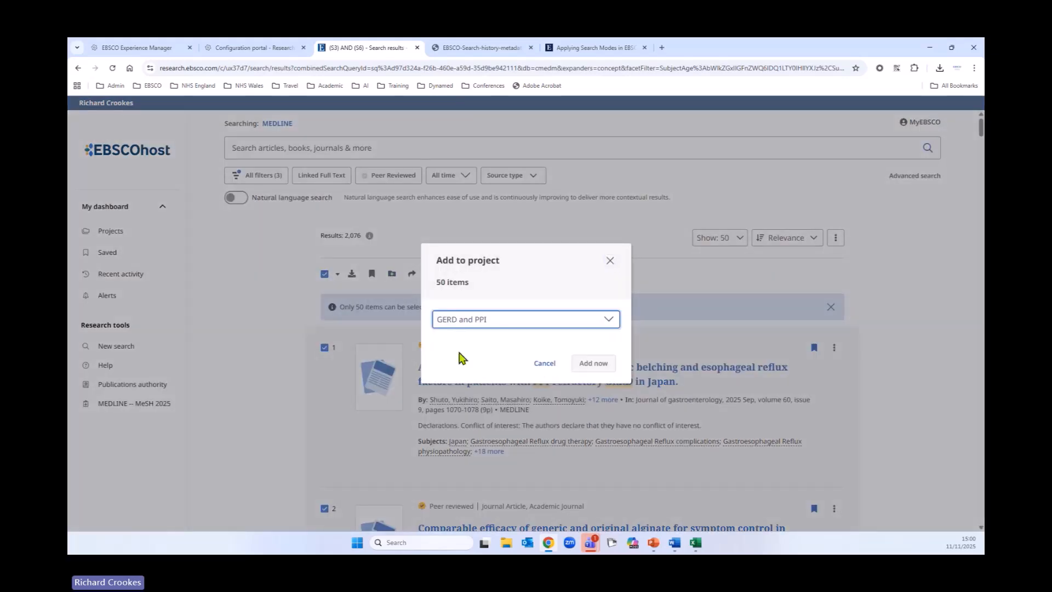
pyautogui.click(610, 261)
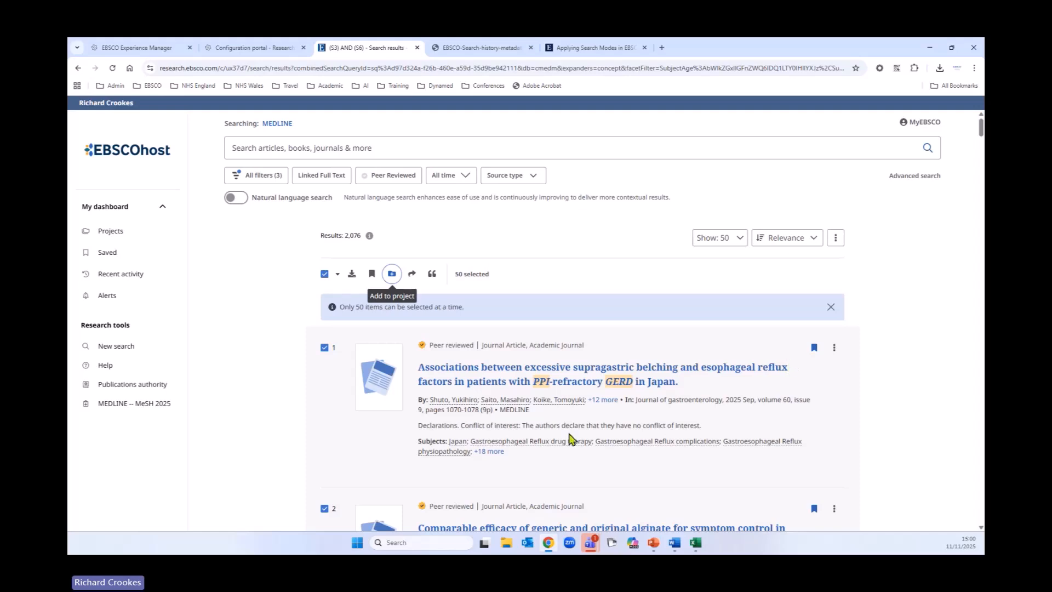
# Step: Generate citations for the selected results in APA 7th Edition style and review the export citation options
pyautogui.click(432, 275)
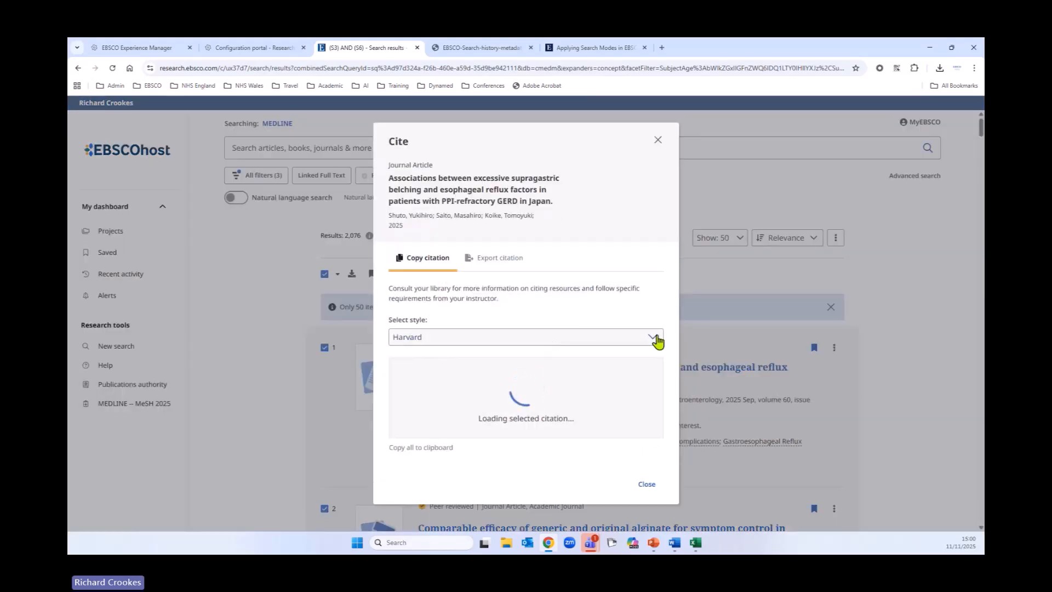
pyautogui.click(646, 344)
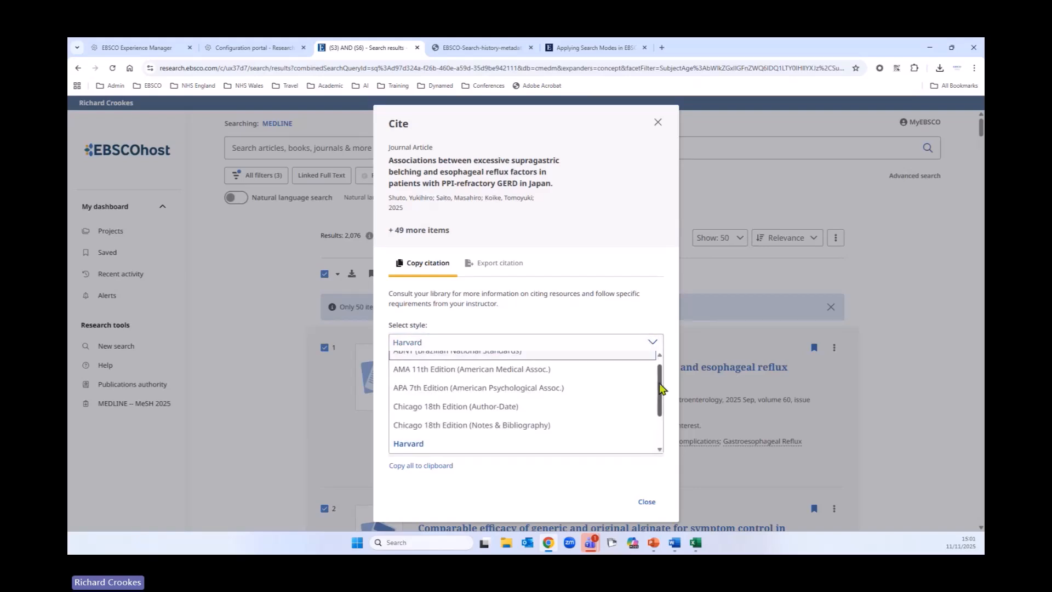
pyautogui.moveTo(660, 393); pyautogui.dragTo(661, 363)
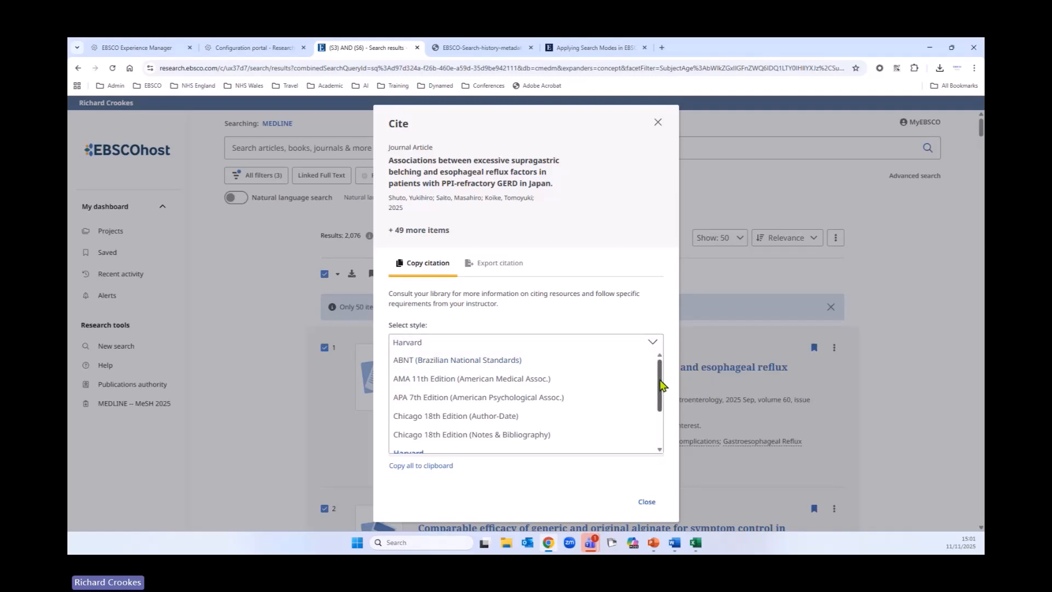
pyautogui.click(402, 399)
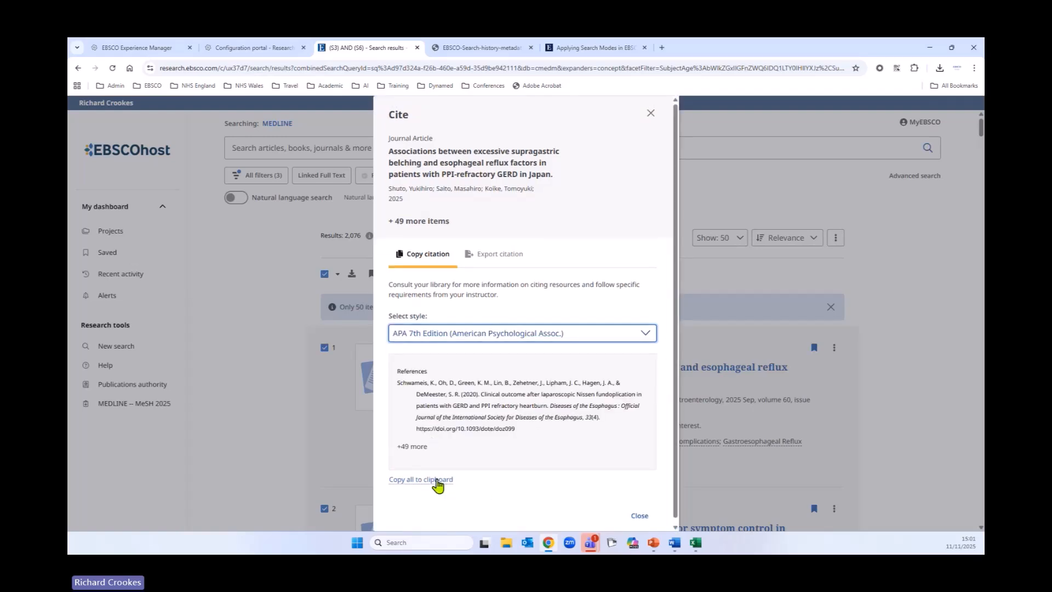
pyautogui.click(505, 254)
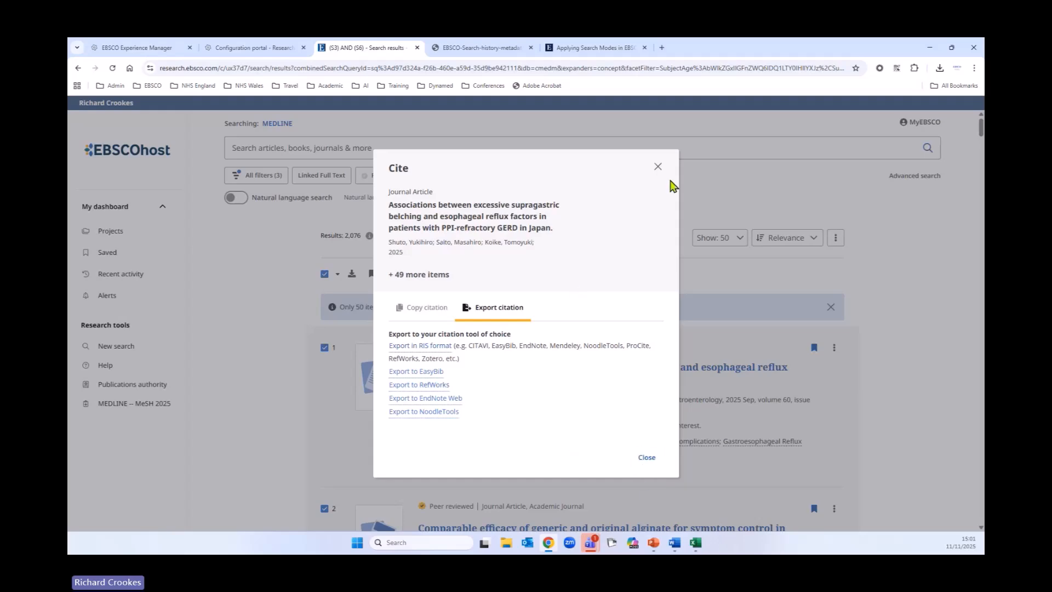
pyautogui.click(657, 167)
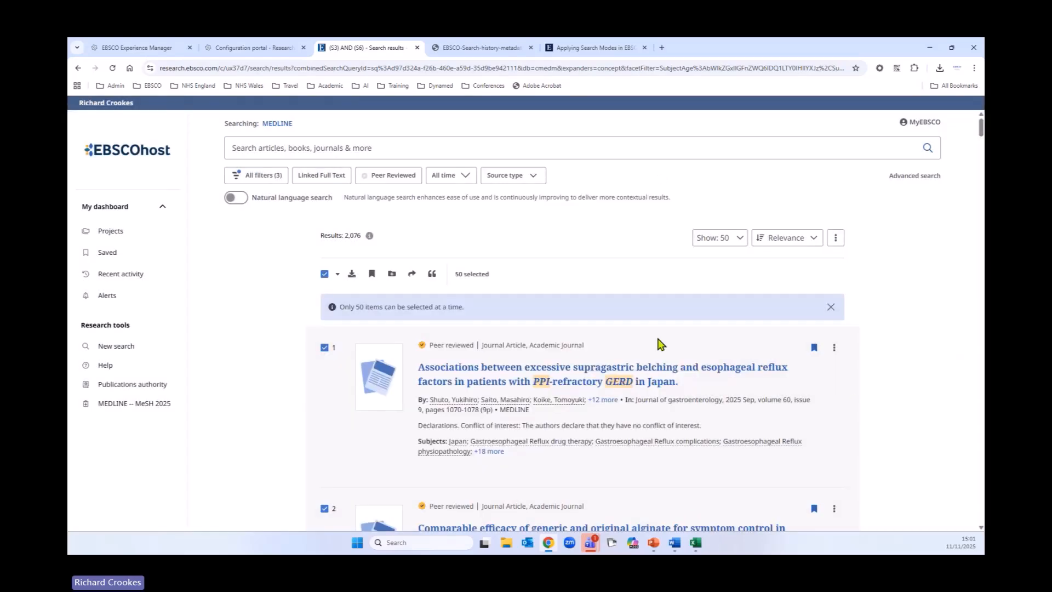
# Step: Limit the results to Linked Full Text and open the first result's online full text
pyautogui.click(319, 175)
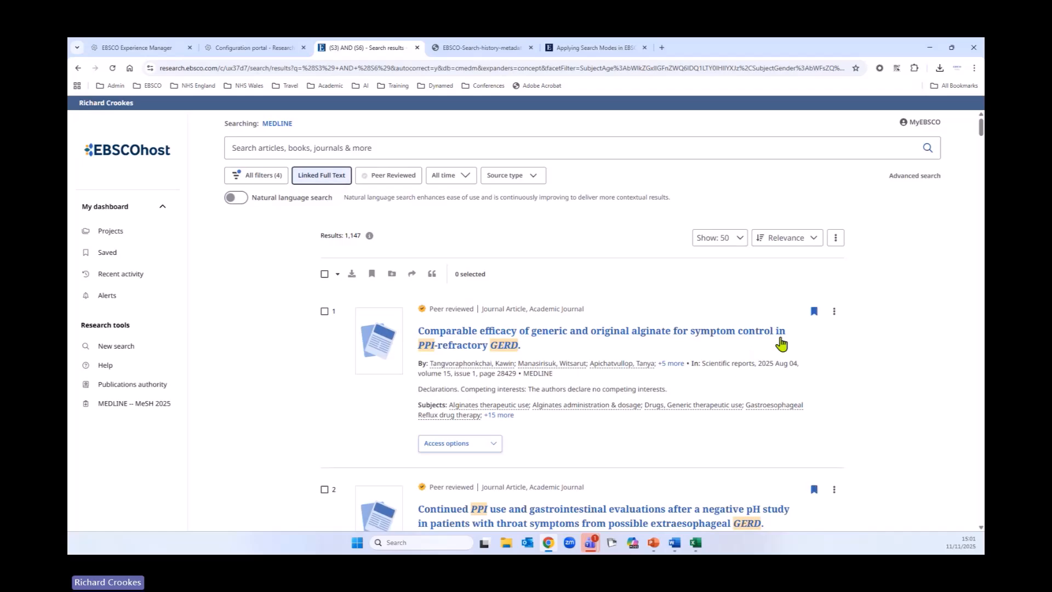
pyautogui.scroll(-3, 781, 344)
pyautogui.scroll(2, 815, 329)
pyautogui.click(497, 396)
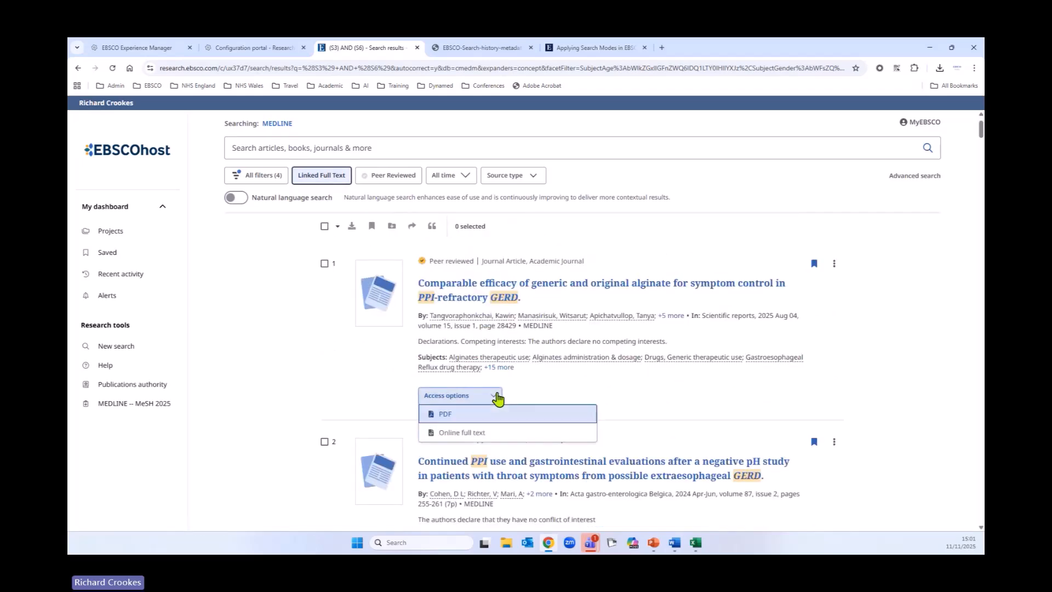
pyautogui.click(481, 434)
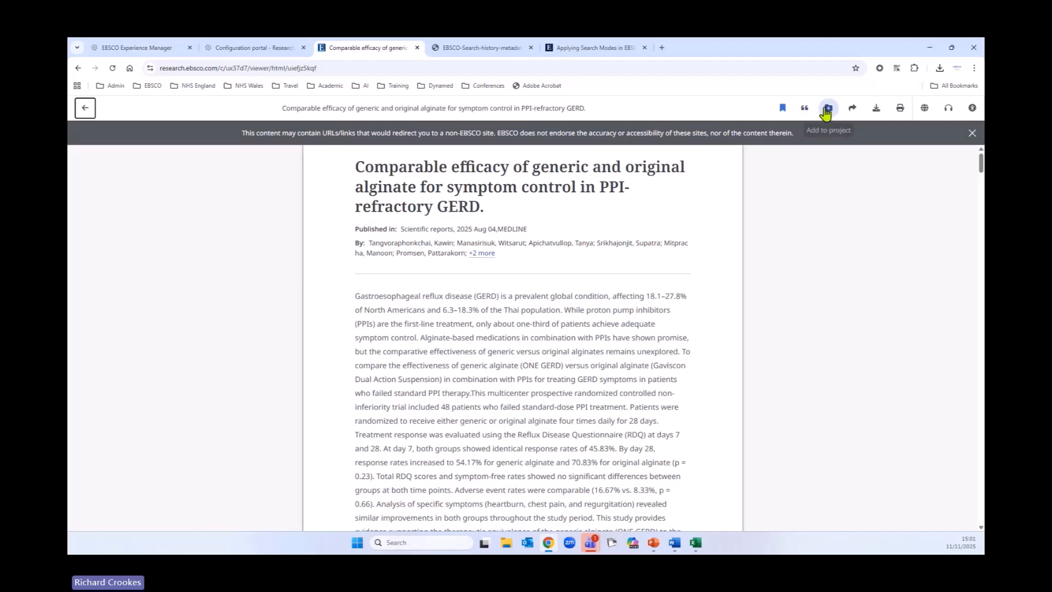
# Step: Create a shareable link to the article
pyautogui.click(853, 111)
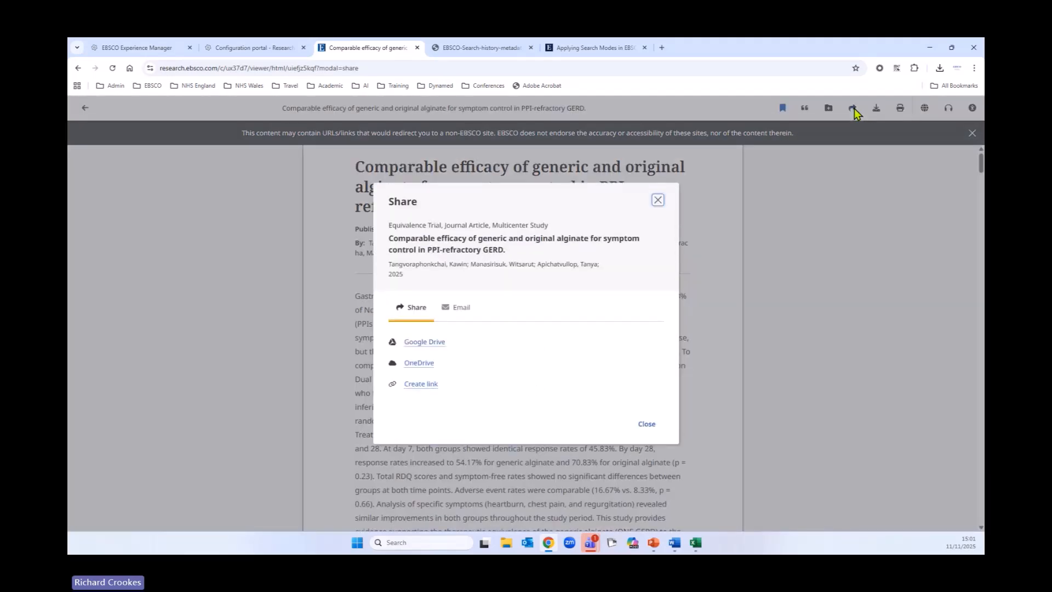
pyautogui.click(436, 385)
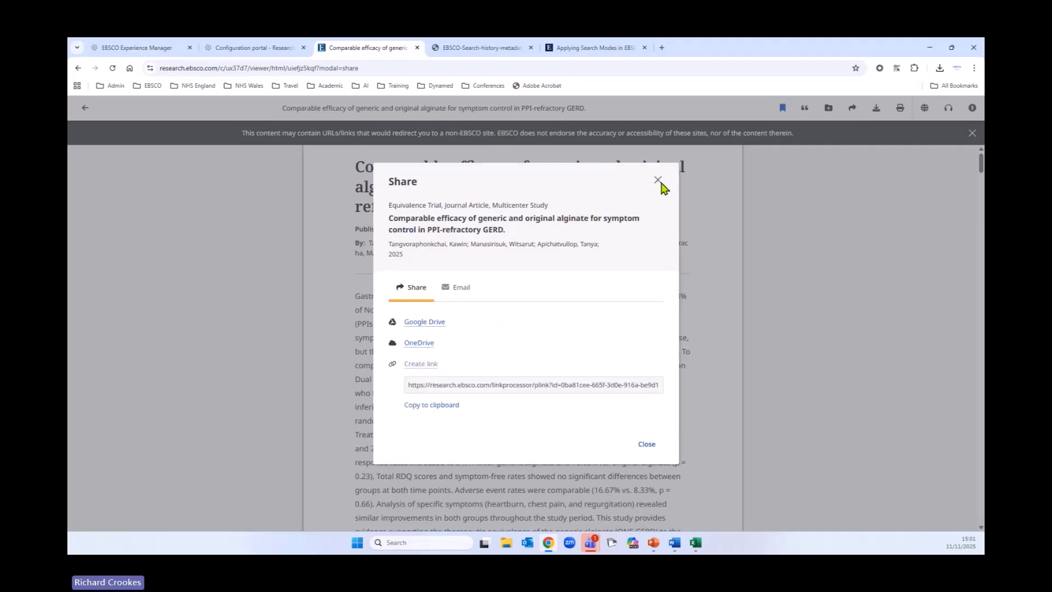
pyautogui.click(658, 180)
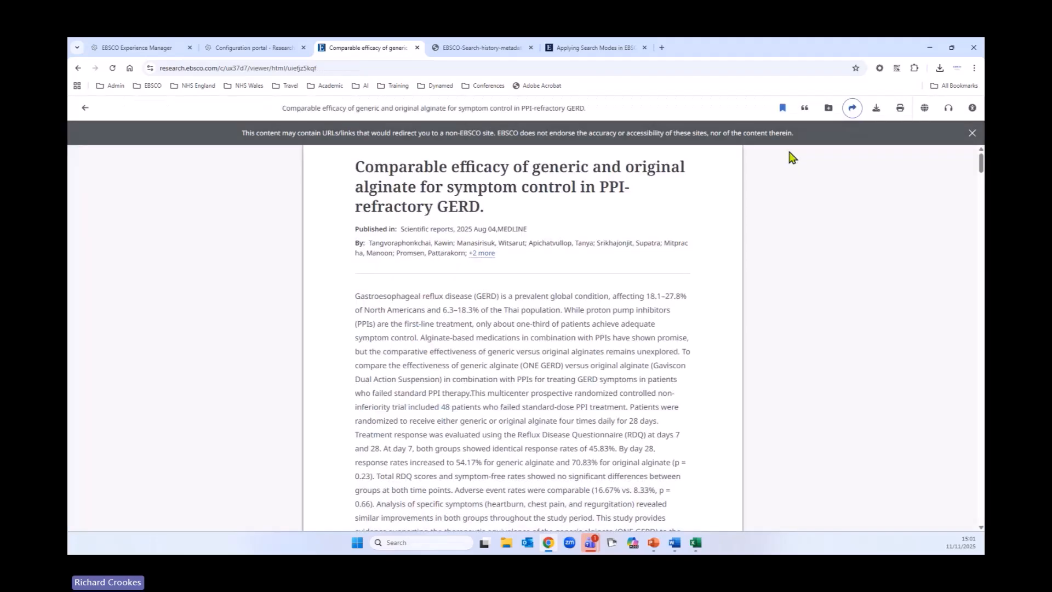
# Step: Translate the article into Deutsch, then switch back to the original language
pyautogui.click(926, 113)
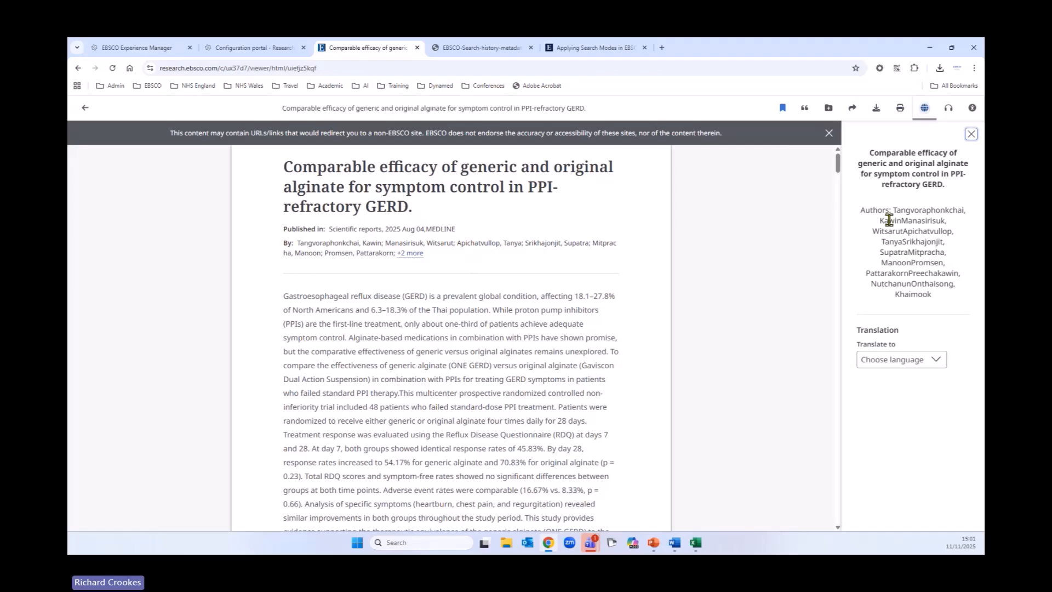
pyautogui.click(923, 362)
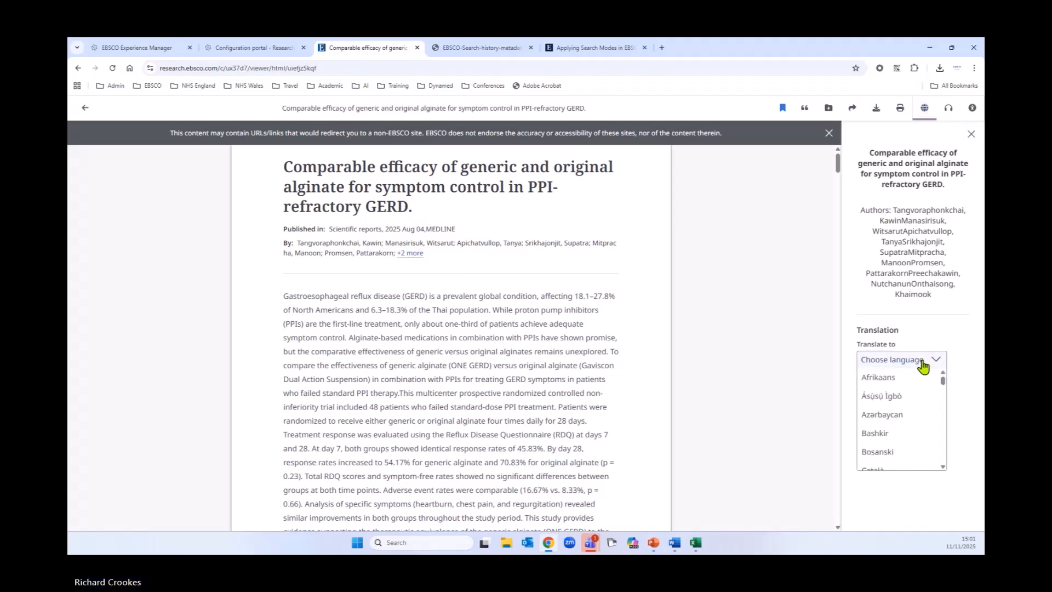
pyautogui.scroll(-3, 915, 416)
pyautogui.scroll(-1, 898, 400)
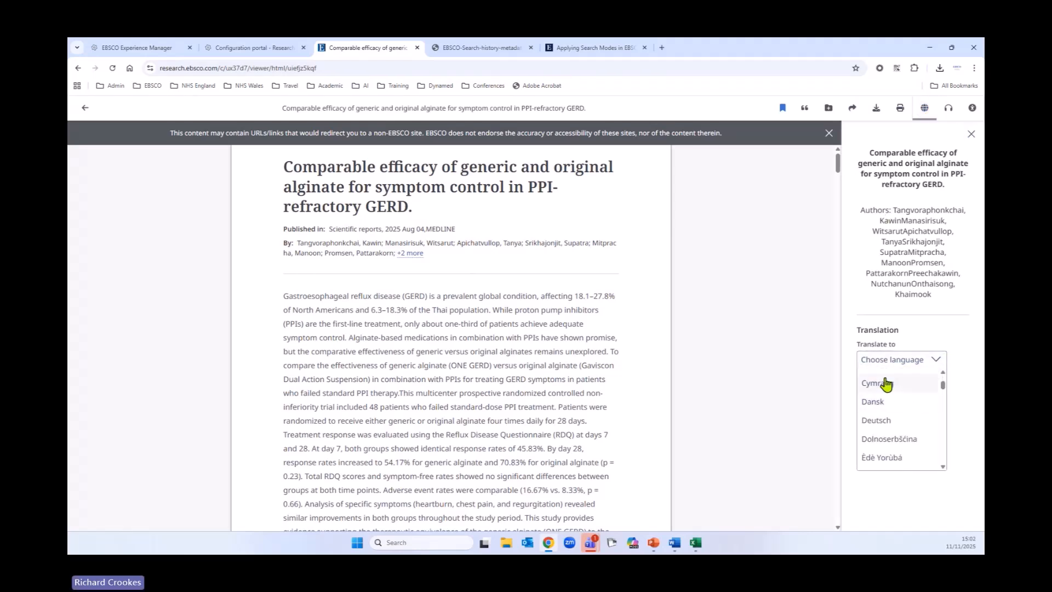
pyautogui.click(878, 415)
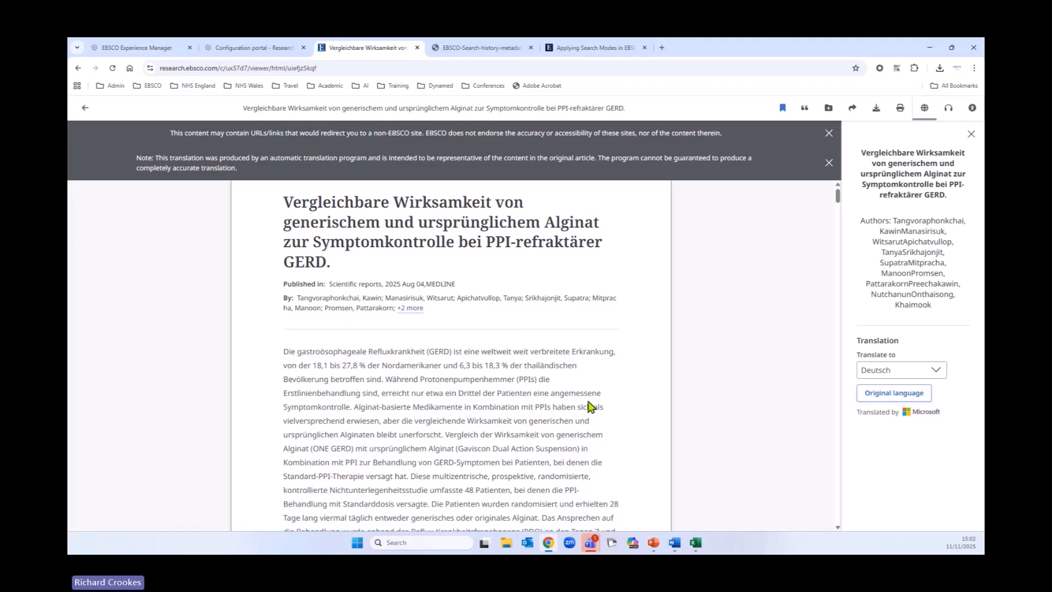
pyautogui.click(905, 398)
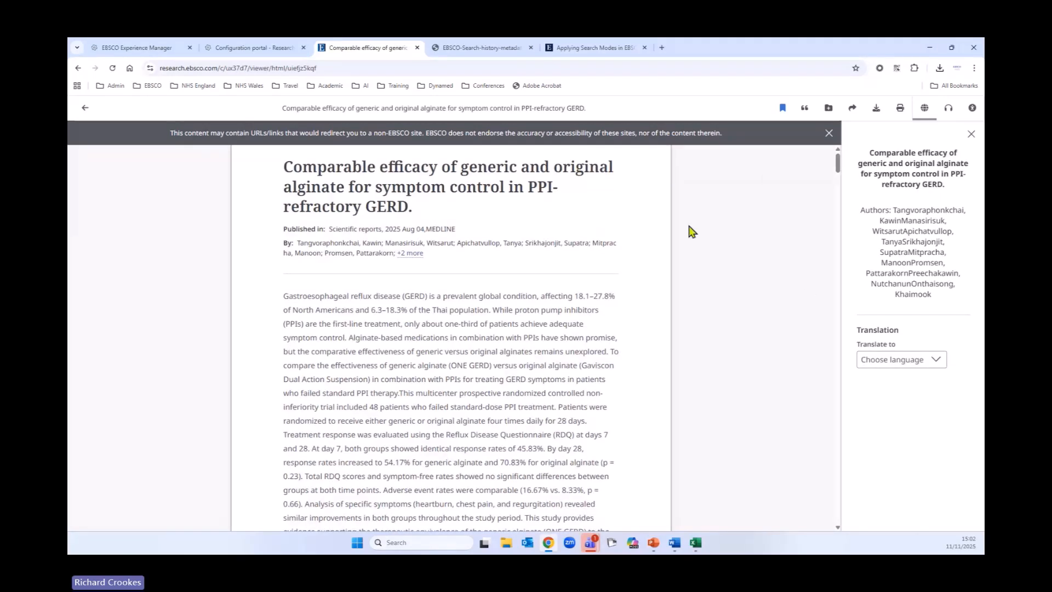
# Step: Return to the results and open the same article's PDF
pyautogui.click(86, 108)
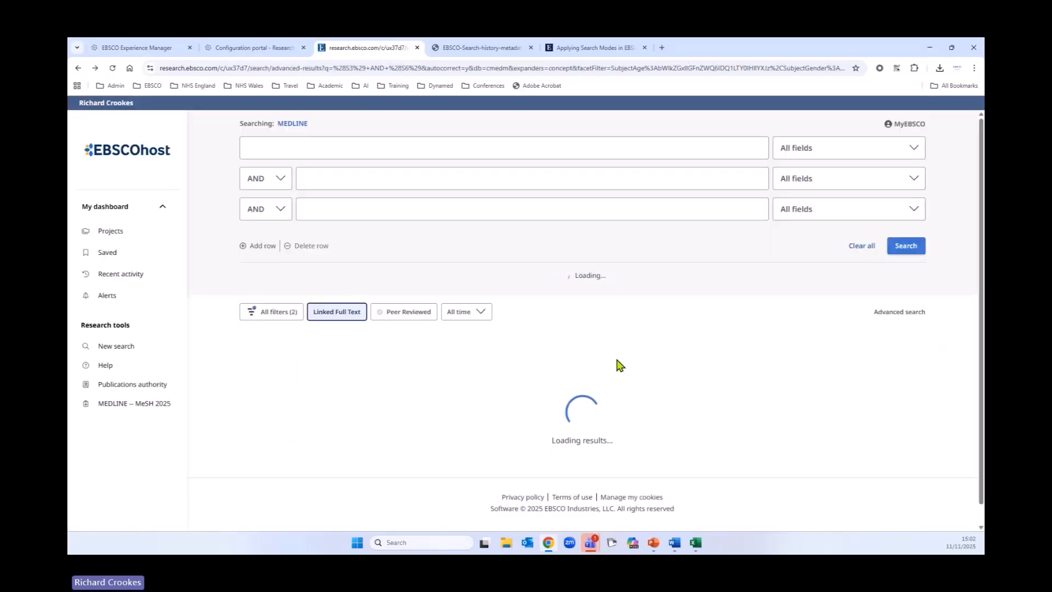
pyautogui.scroll(-2, 640, 358)
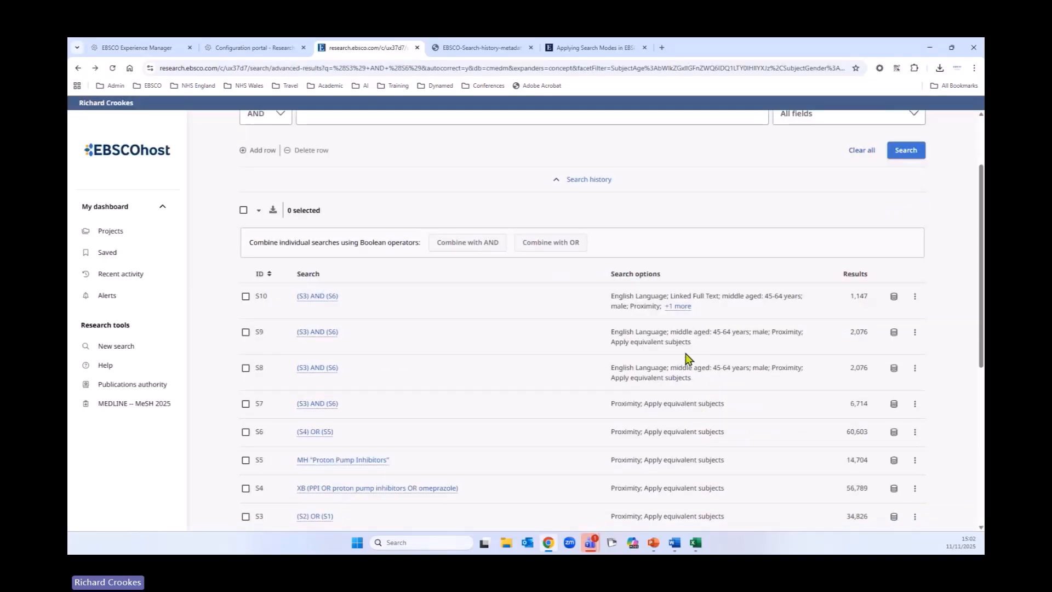
pyautogui.scroll(-8, 685, 357)
pyautogui.click(445, 425)
pyautogui.click(433, 447)
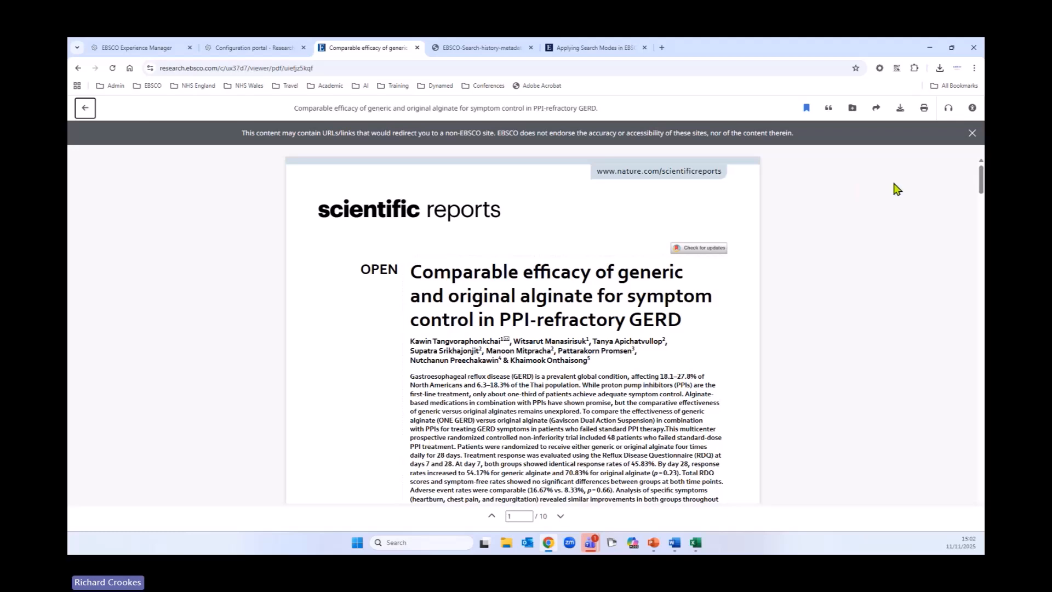
# Step: Open the Listen text-to-speech panel for the PDF, then return to the results
pyautogui.click(950, 113)
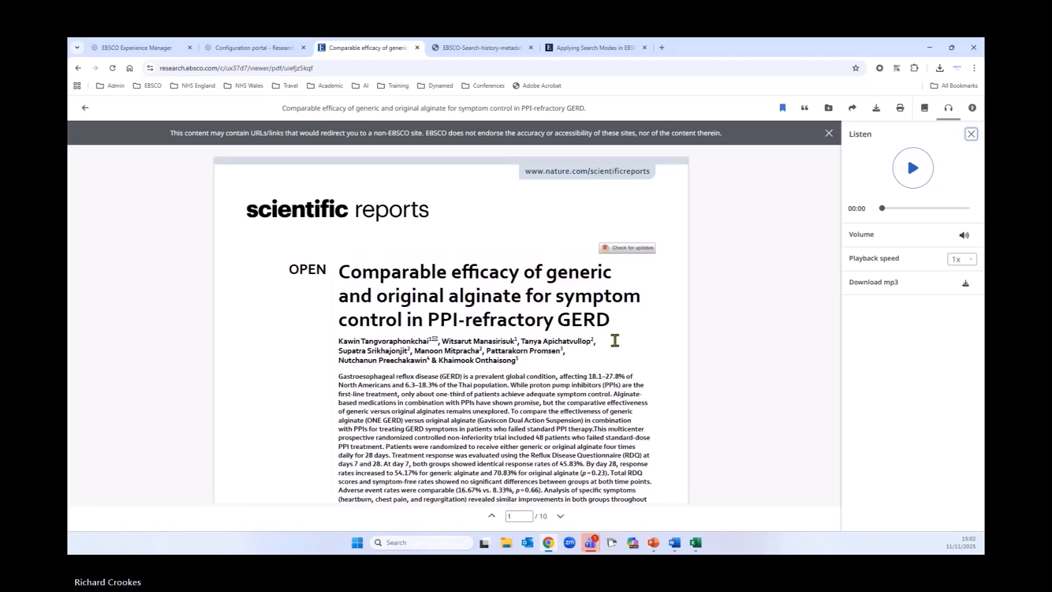
pyautogui.scroll(1, 615, 338)
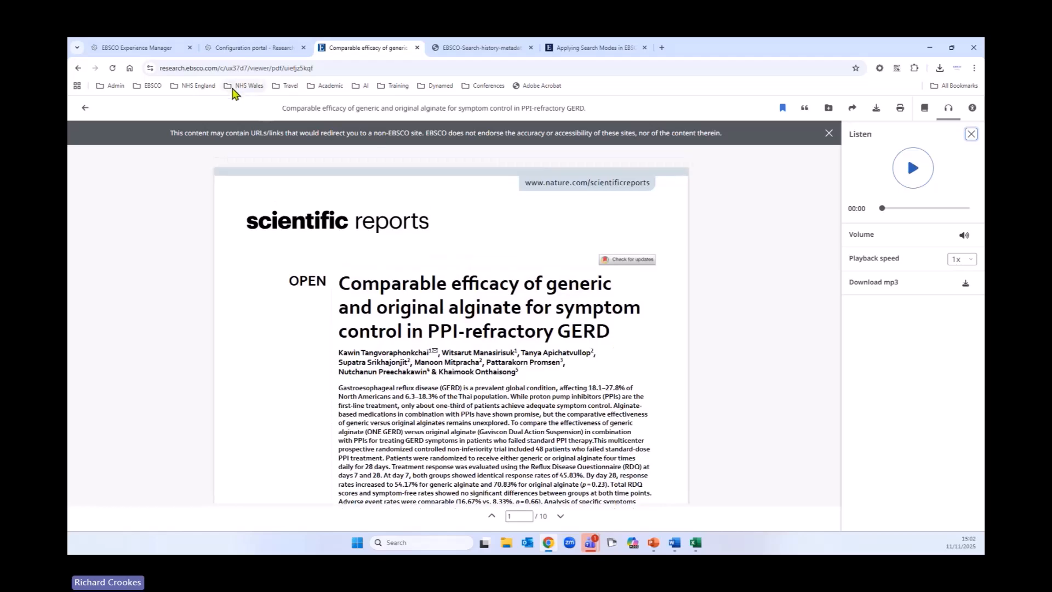
pyautogui.click(85, 107)
pyautogui.scroll(10, 610, 355)
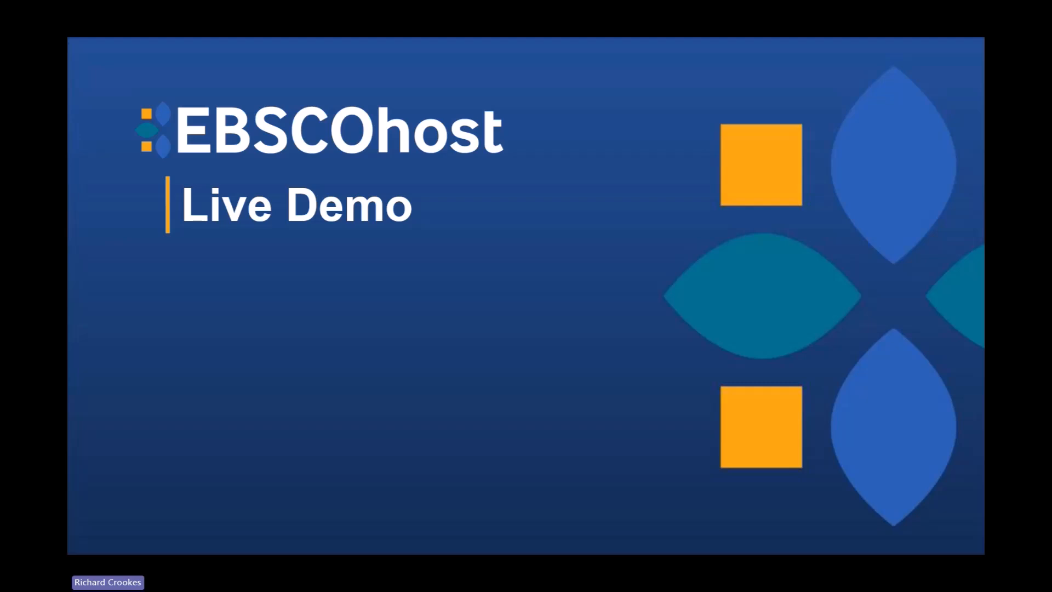
pyautogui.press('Right')
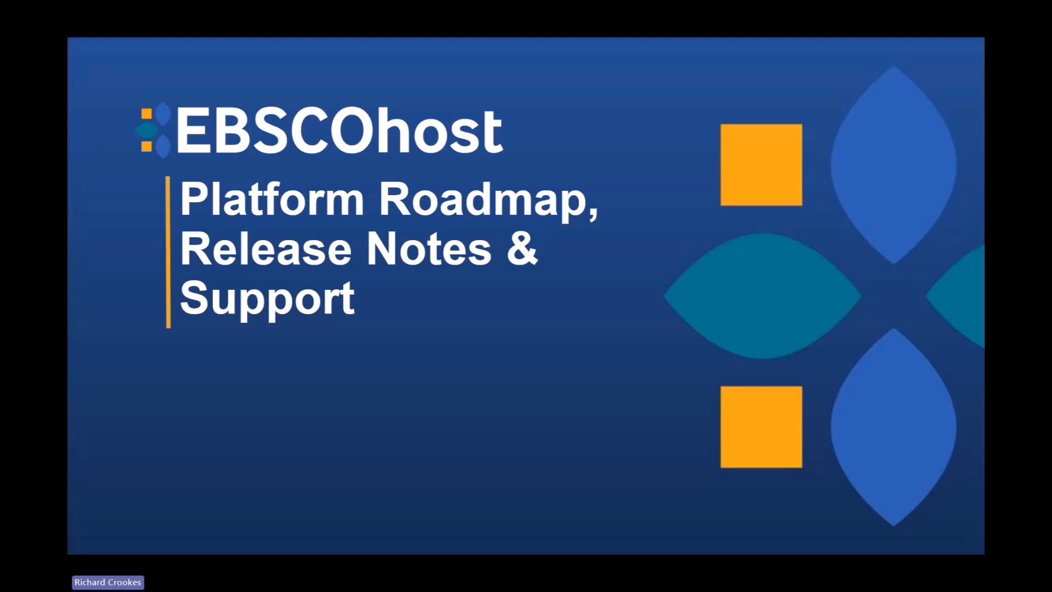
pyautogui.press('Right')
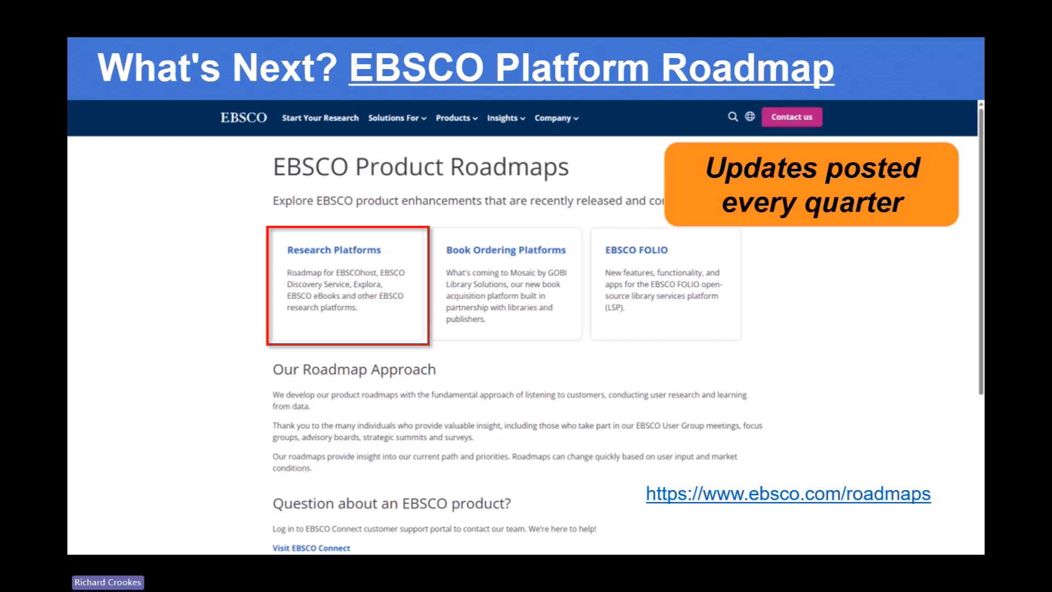
pyautogui.press('Right')
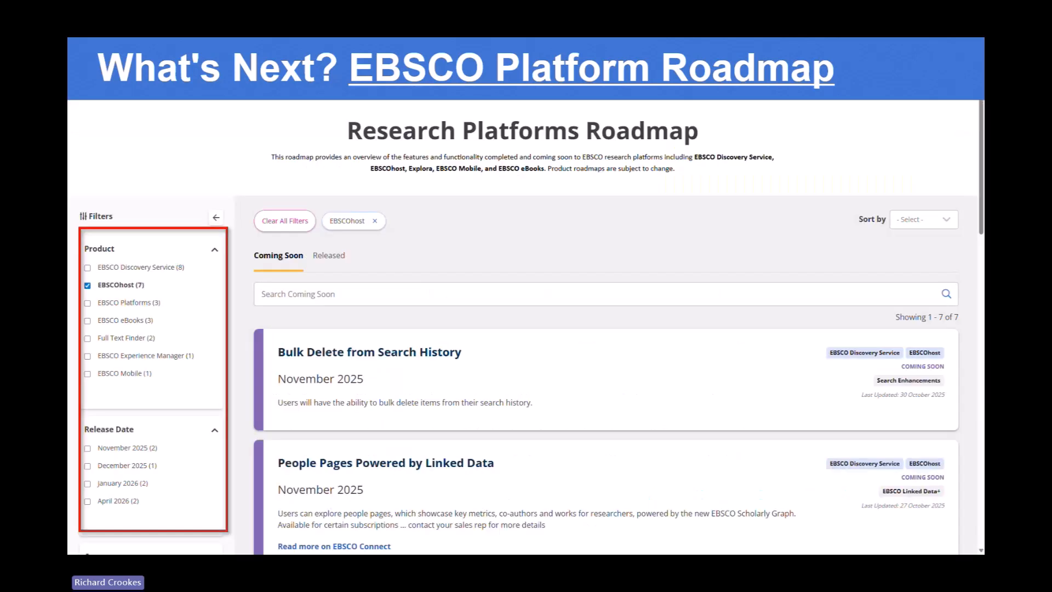